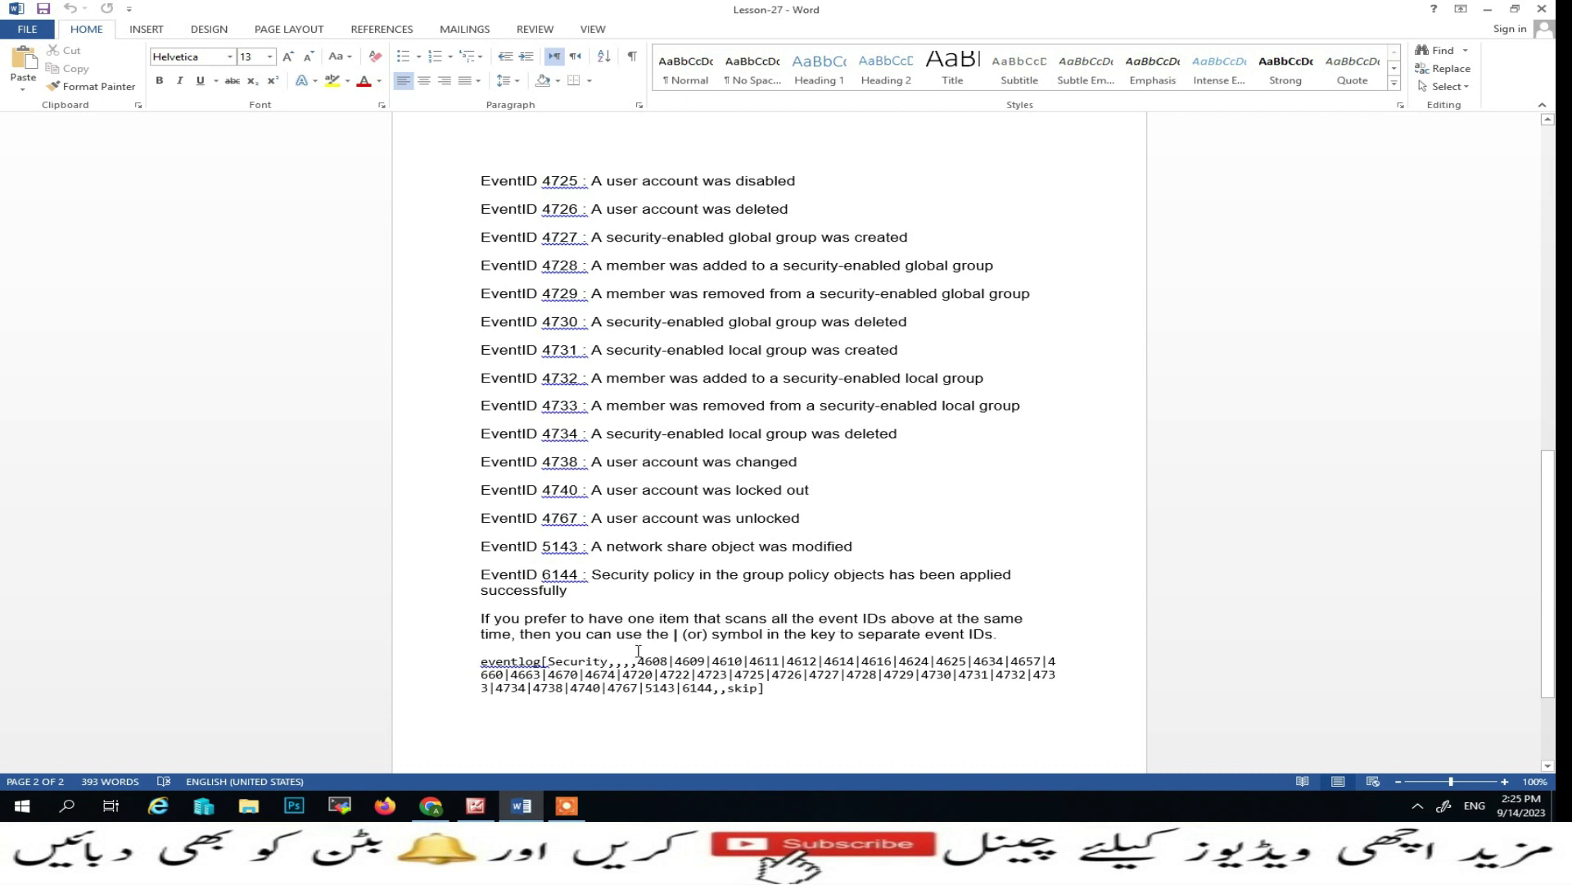
Step: Review the combined eventlog key with its (or) symbol and the Windows security event ID list in the Word document
left_click_drag(672, 635, 765, 637)
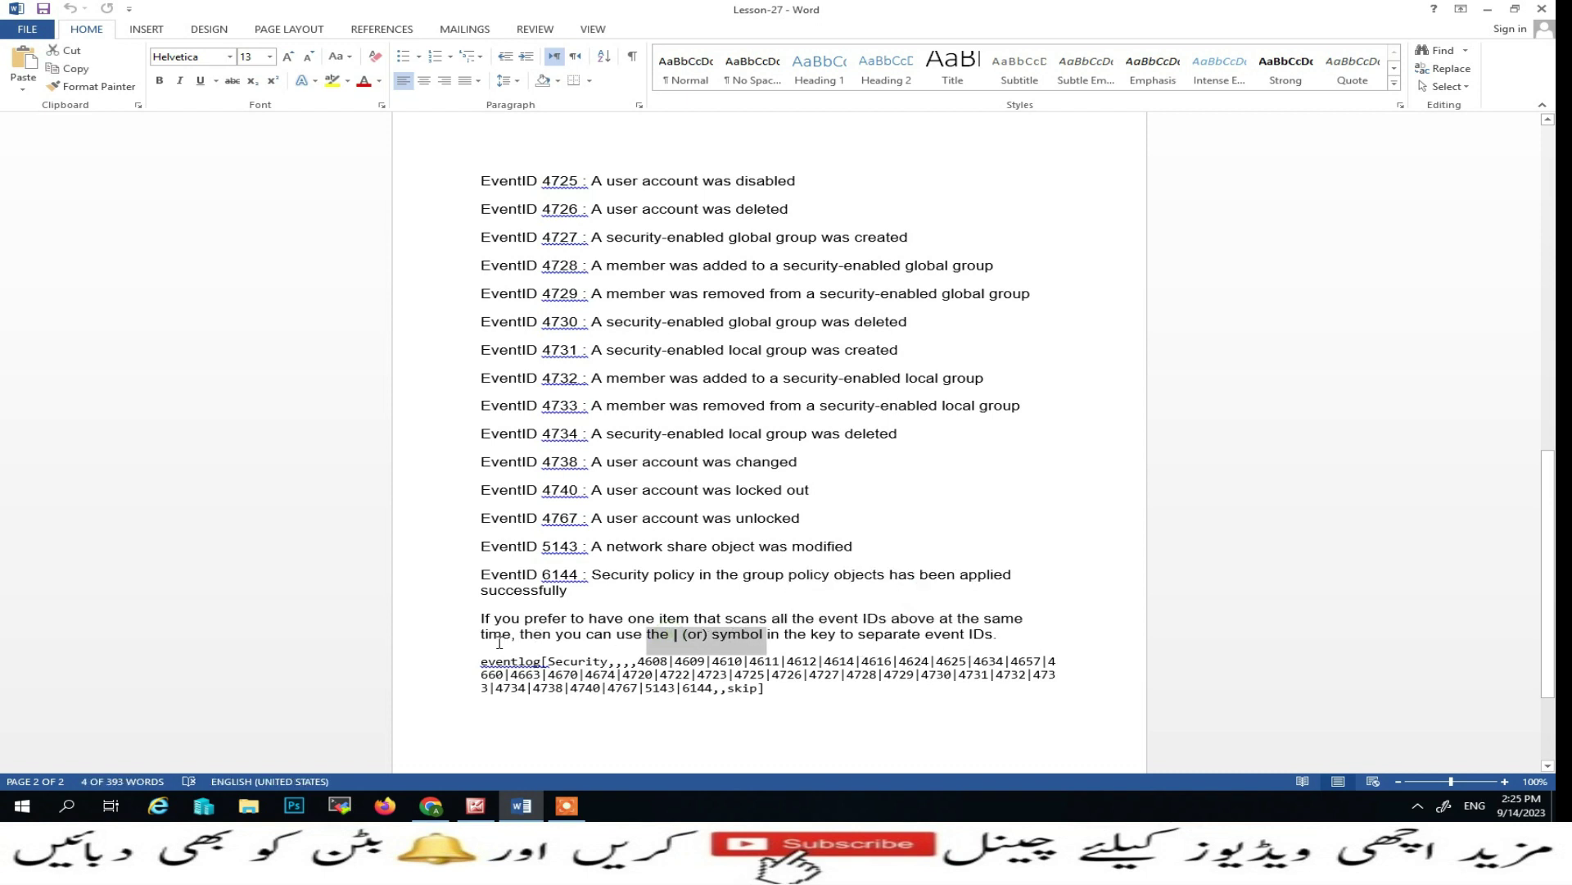
left_click_drag(483, 659, 766, 688)
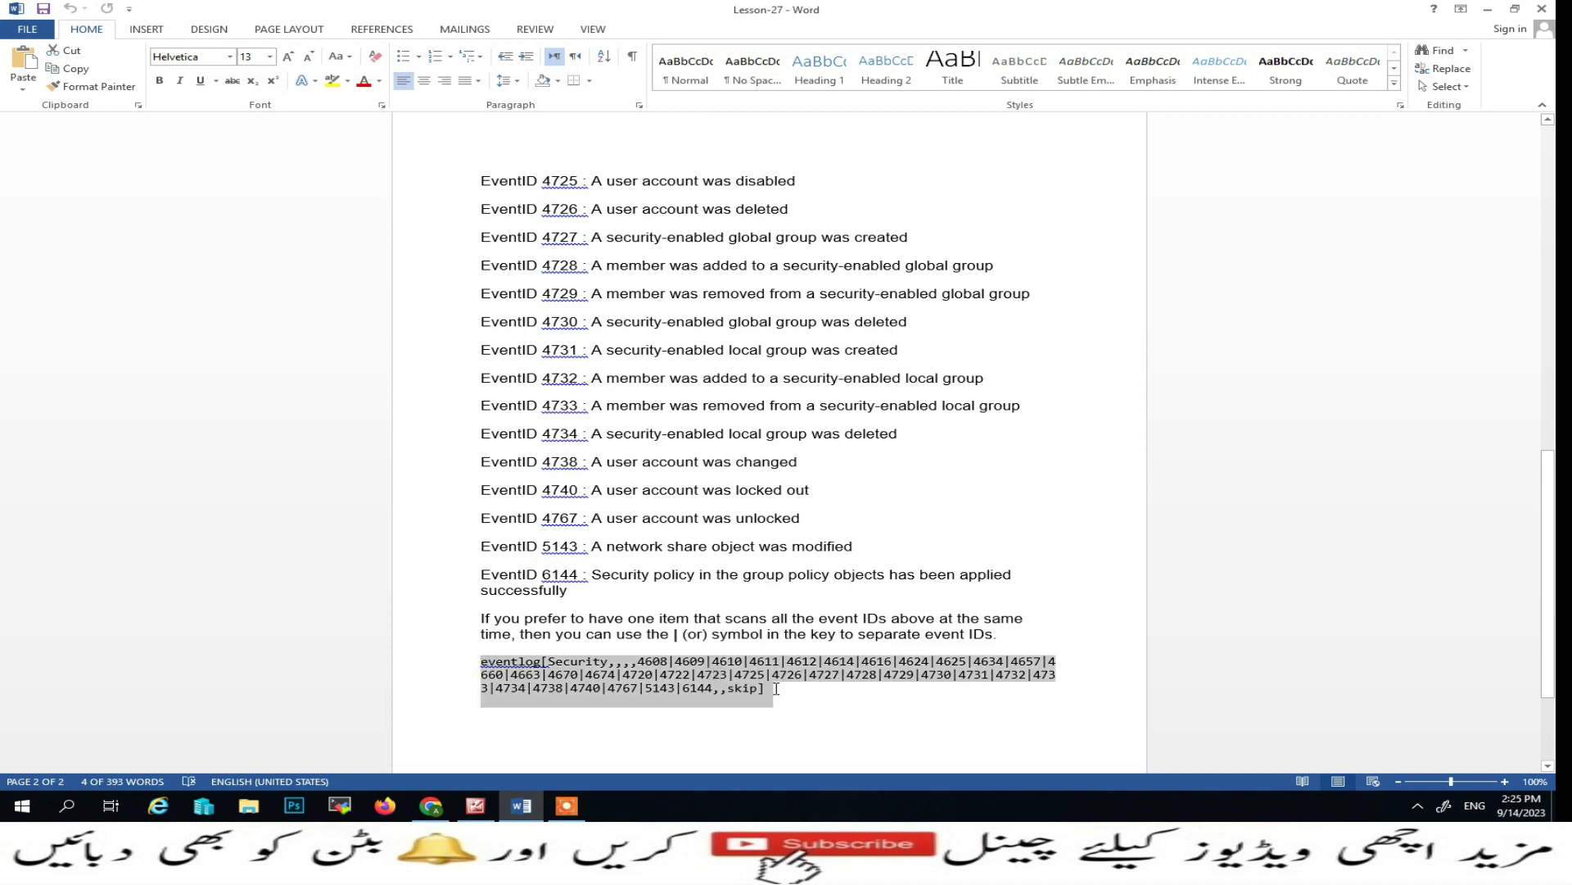
scroll(693, 423, "up", 4)
scroll(693, 423, "up", 4)
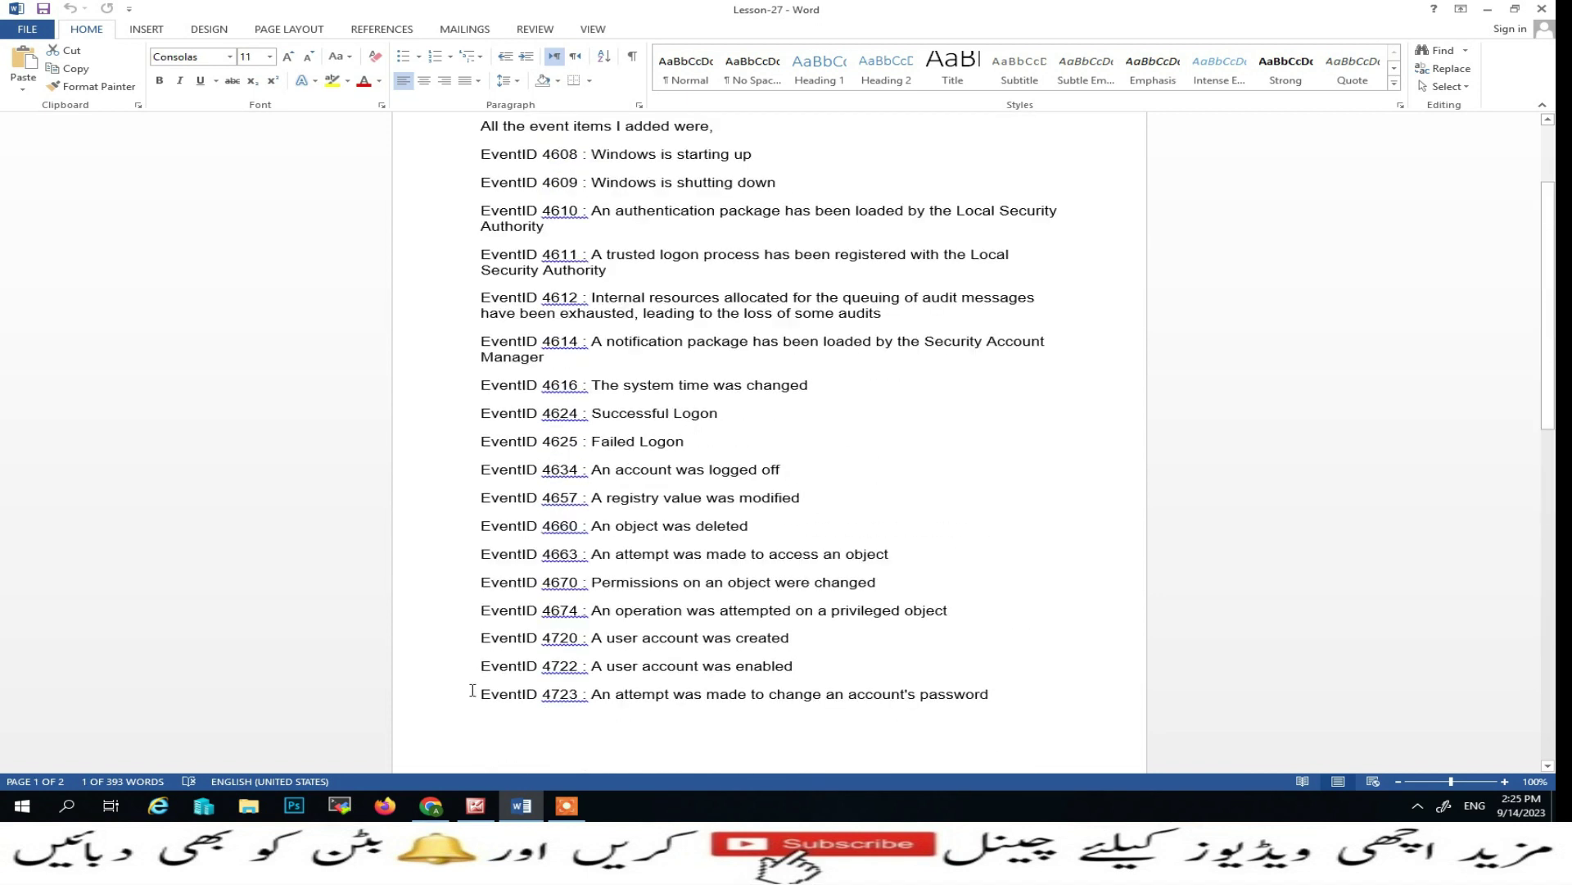
Step: Switch to Zabbix in Chrome and start a new template named PCI DSS Windows
left_click(436, 806)
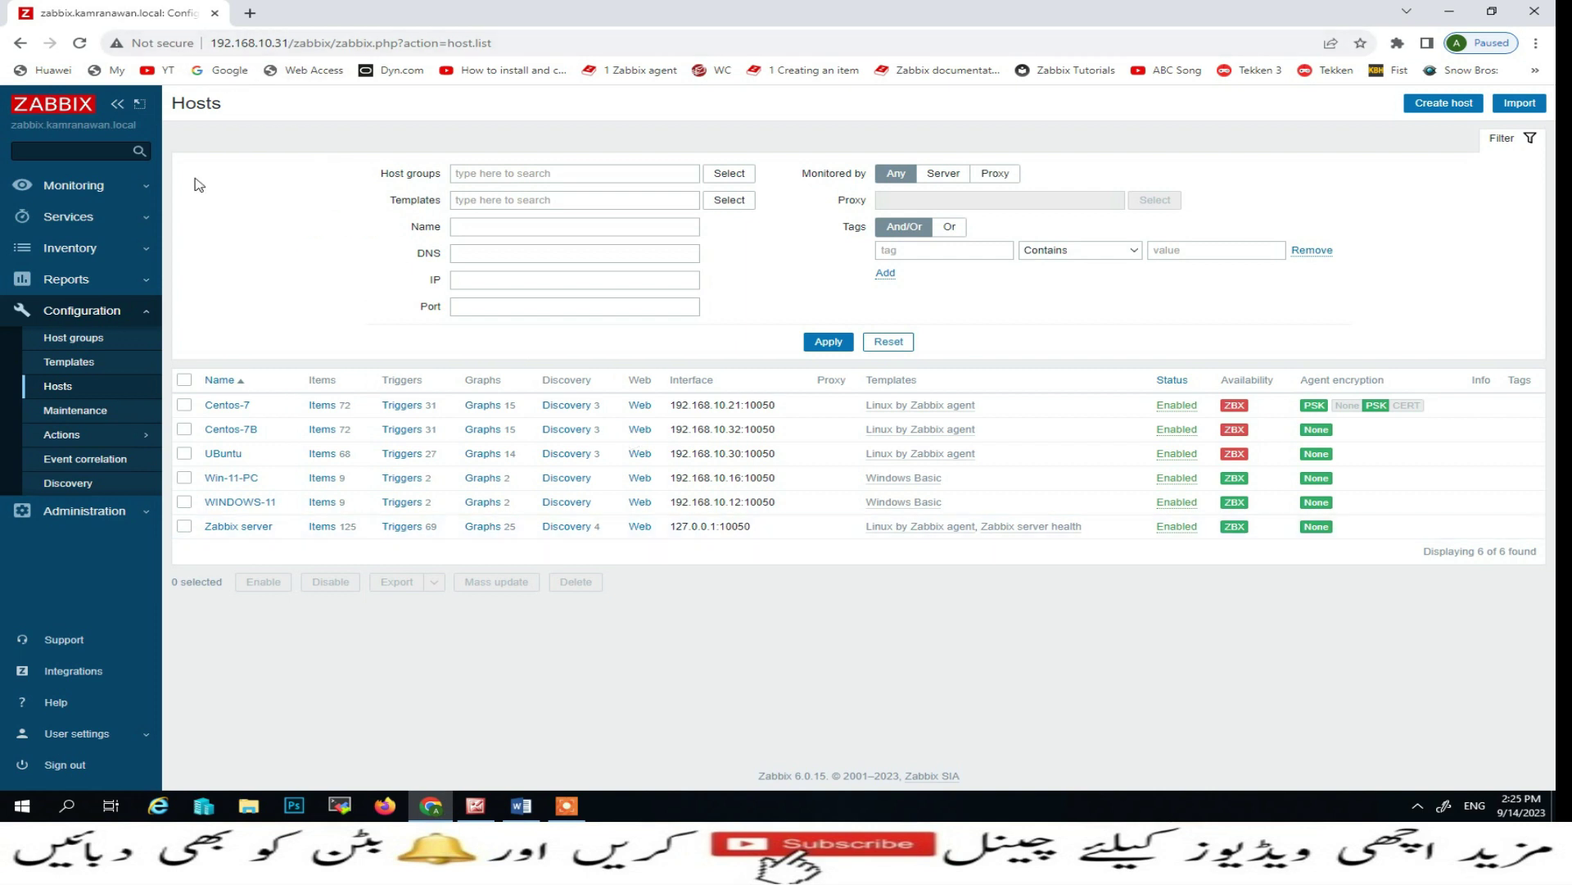
left_click(72, 366)
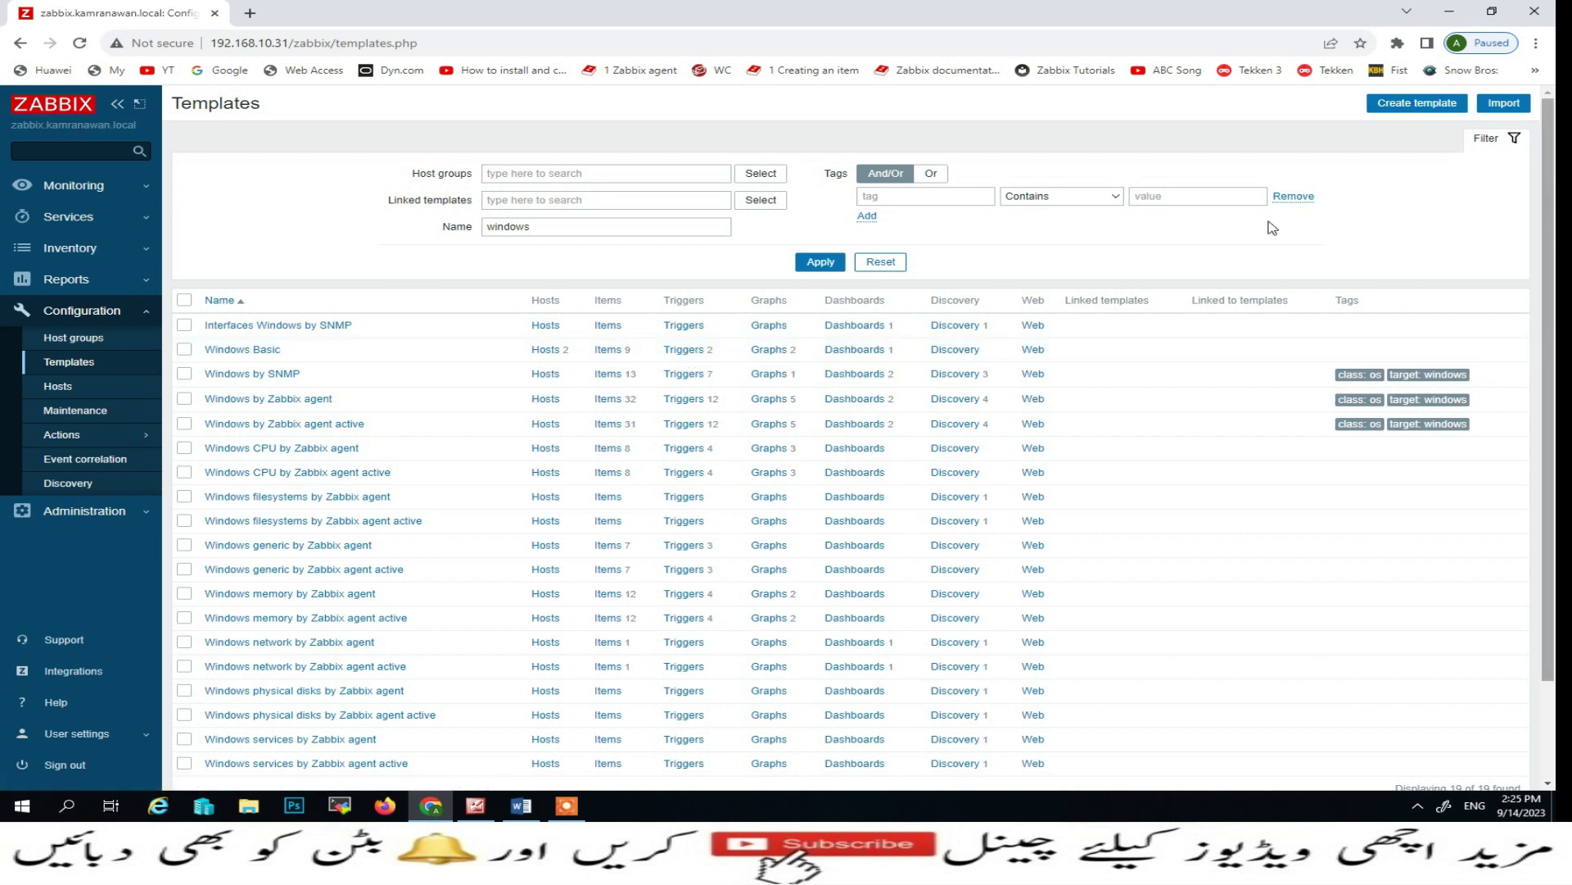
left_click(1427, 102)
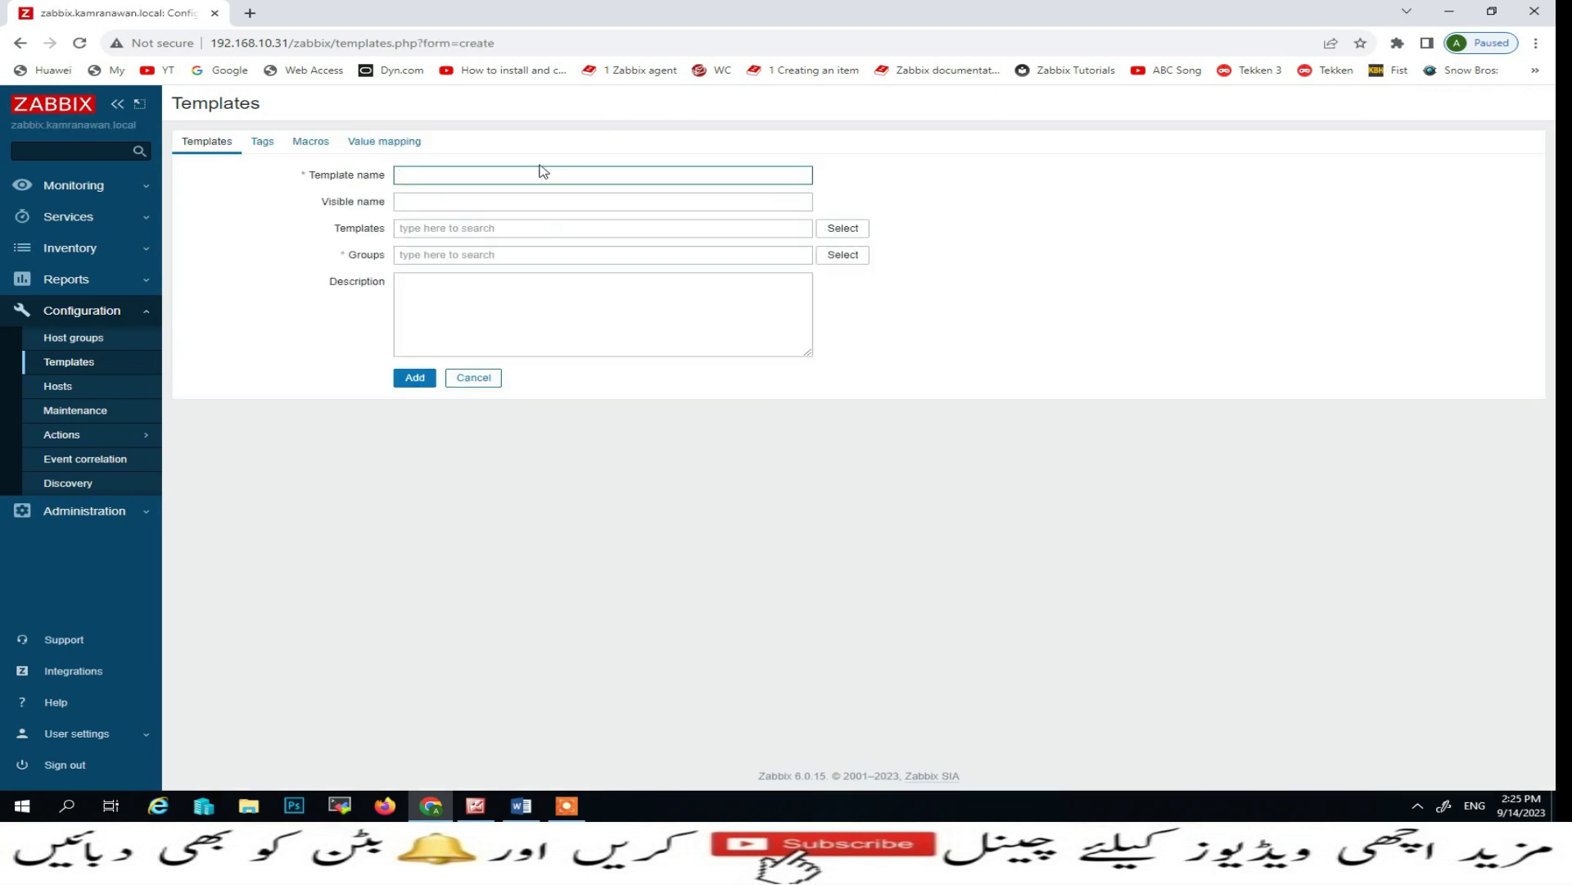
left_click(528, 168)
type("PCI")
key("Down")
key("Return")
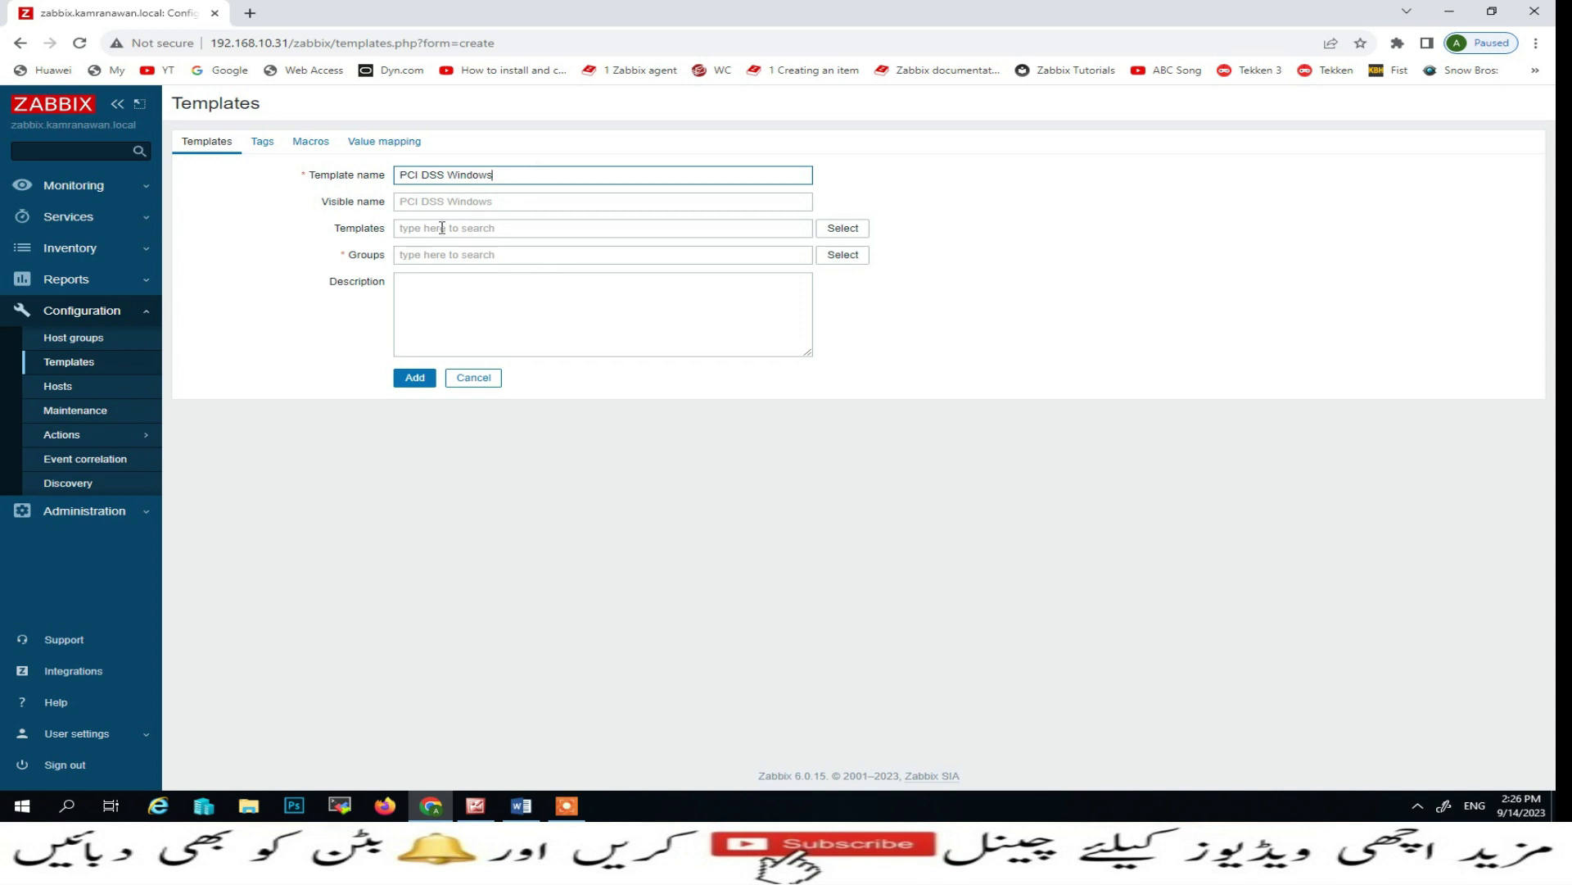
Step: Assign the new template to the Templates/Modules group and add it
left_click(844, 256)
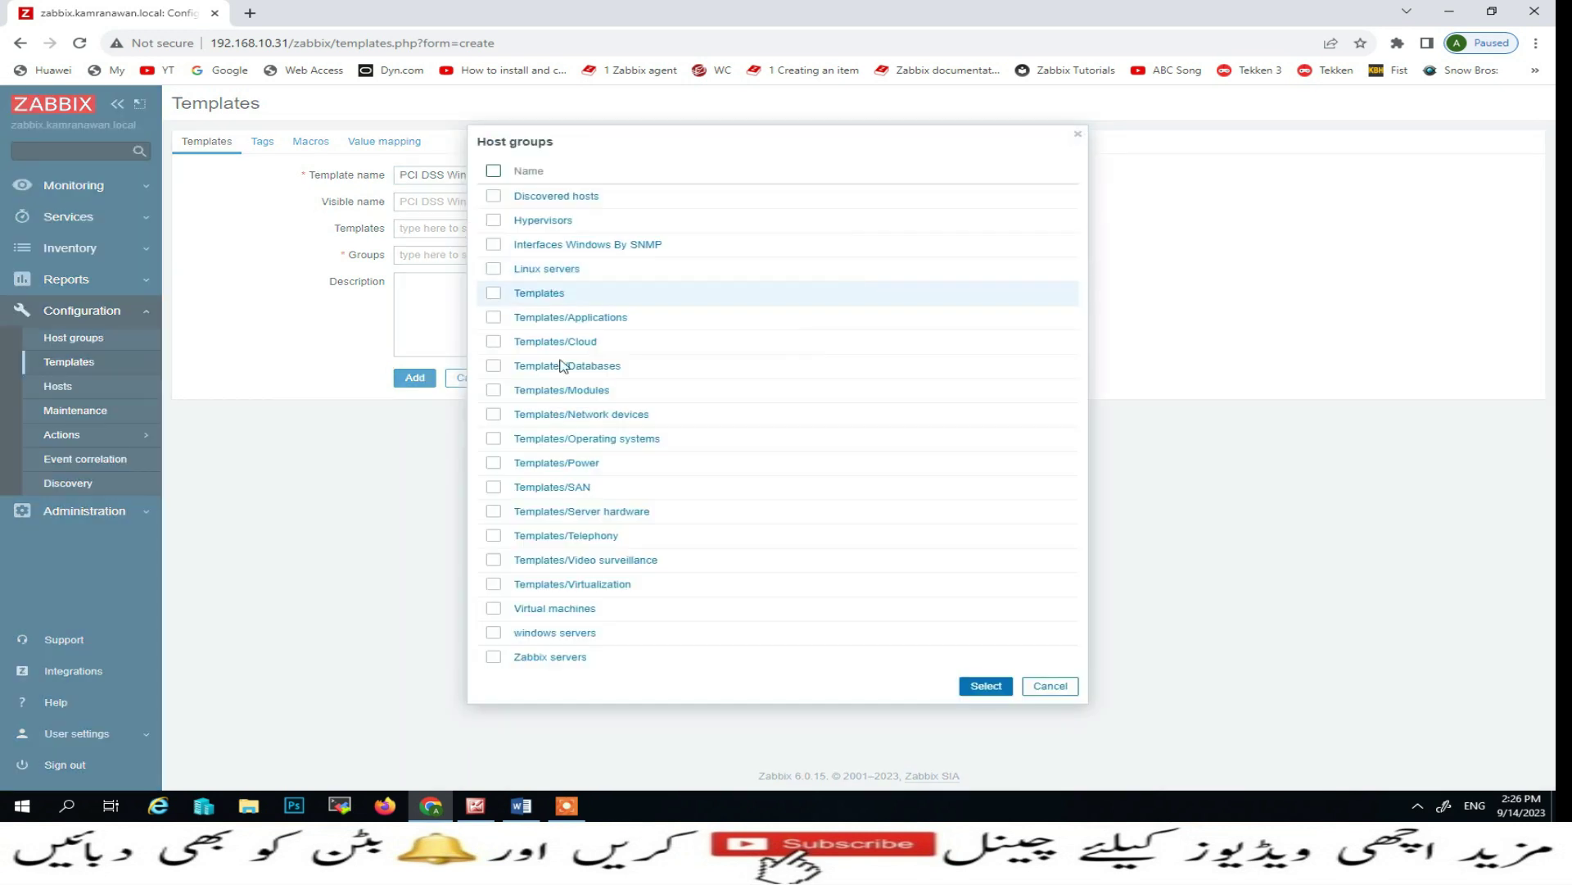
left_click(494, 390)
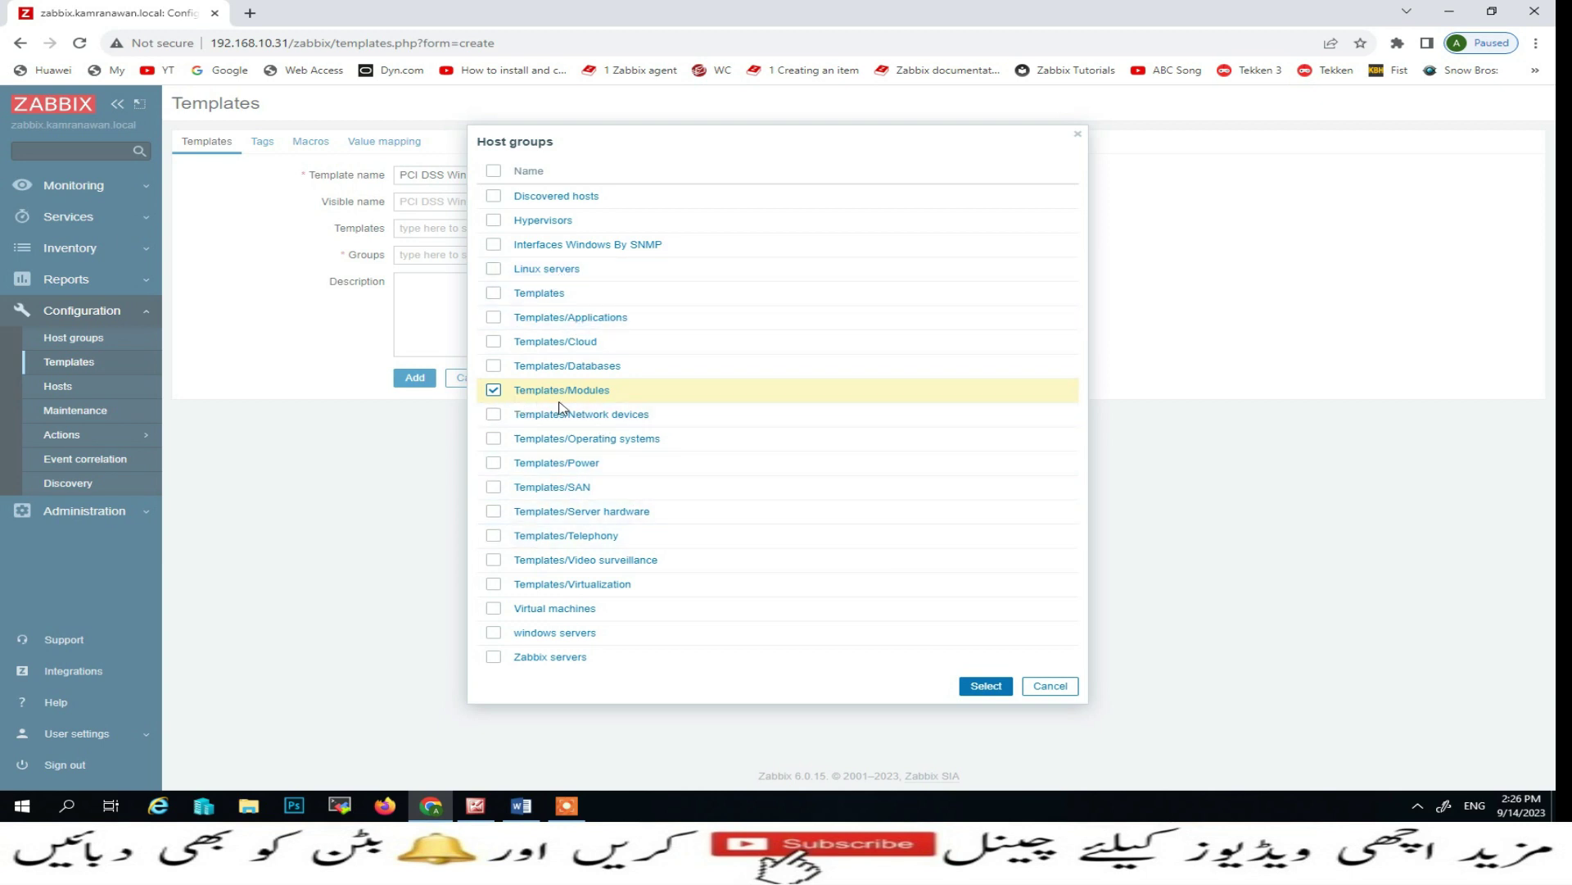
left_click(987, 695)
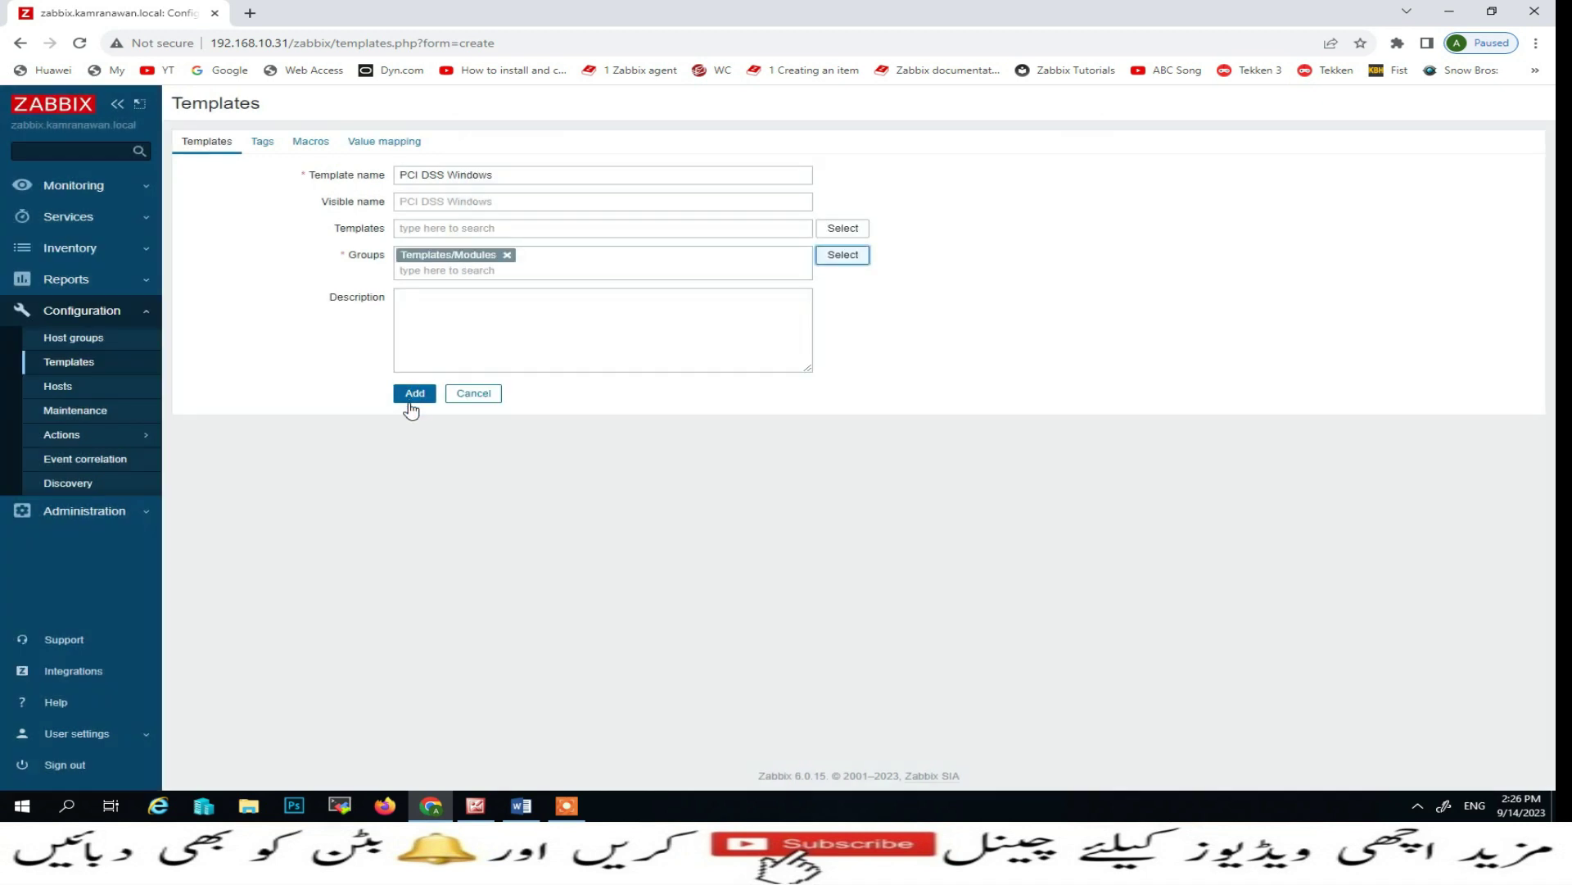
left_click(410, 396)
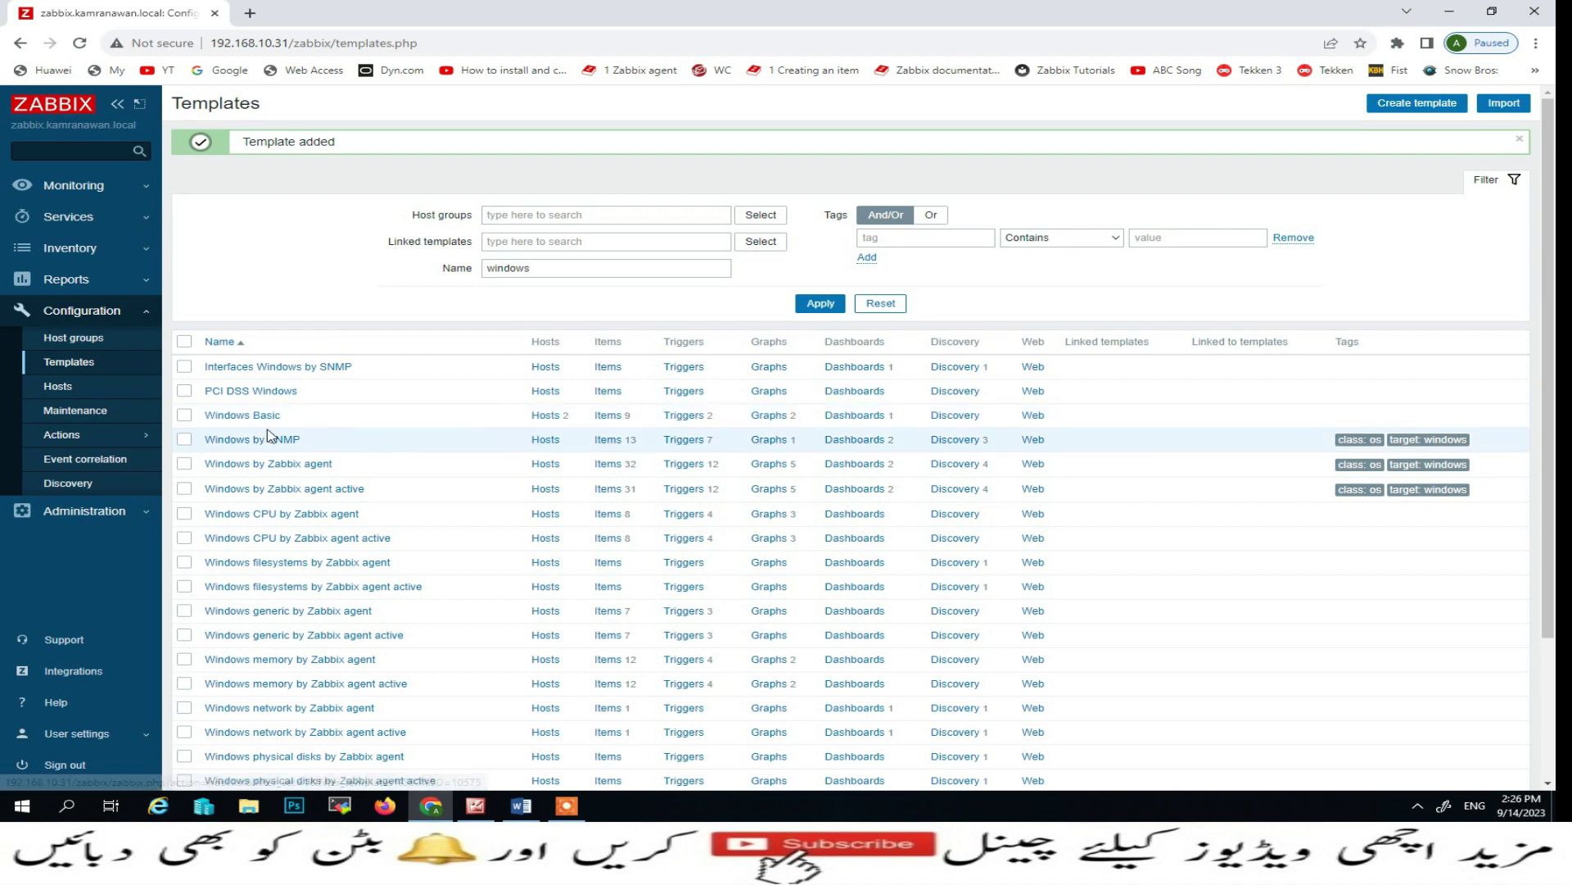
Step: Copy the Failed Logon item from the Windows Basic template to the PCI DSS Windows template
left_click(616, 424)
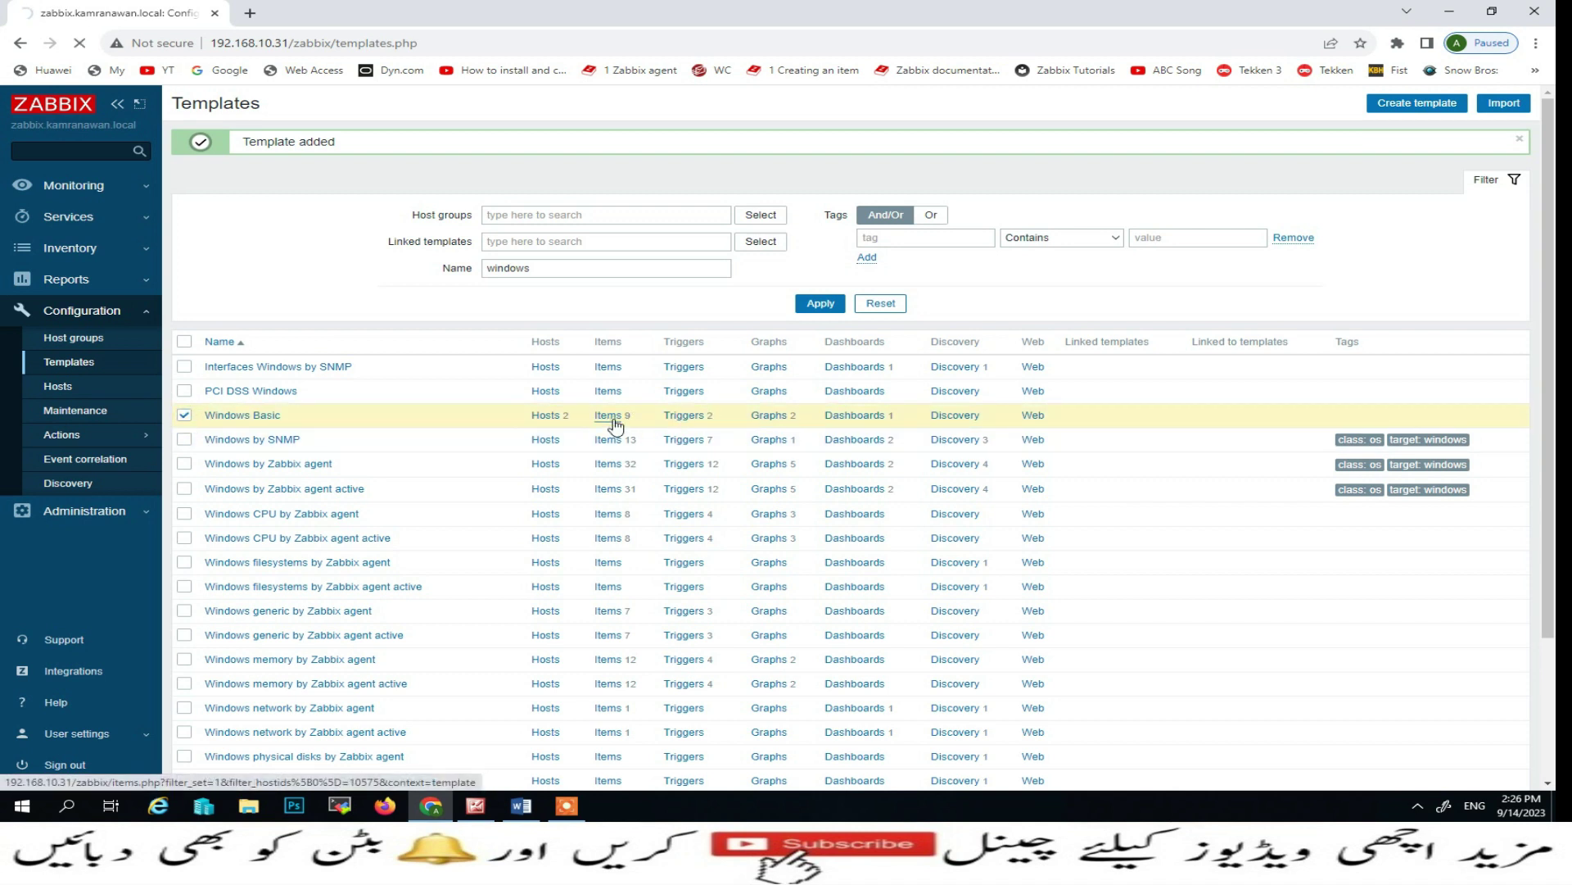
scroll(447, 510, "down", 3)
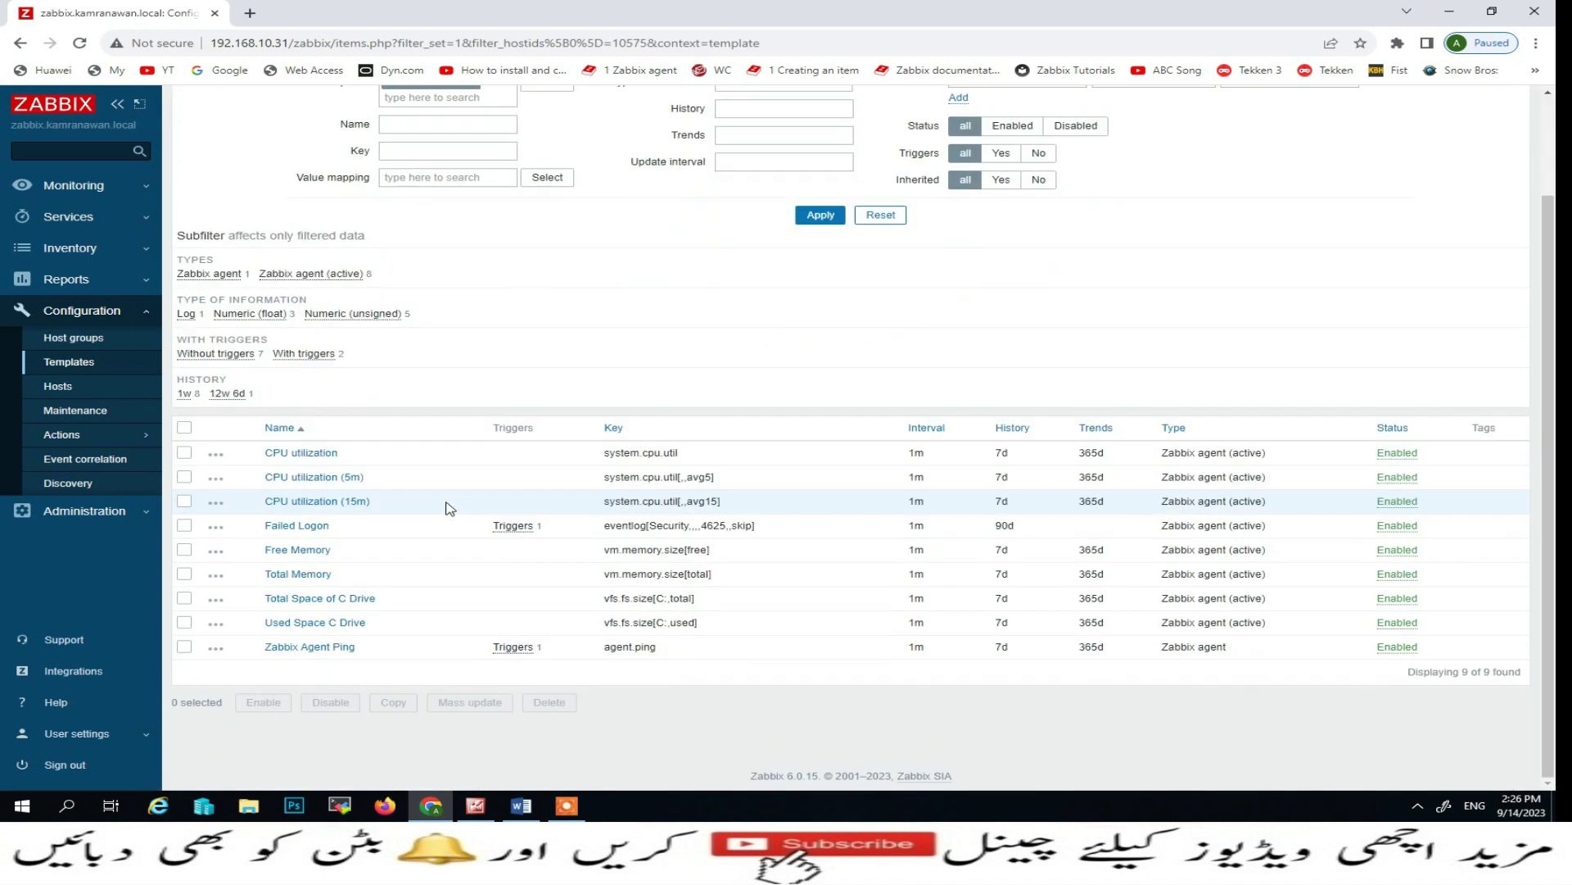
left_click(185, 526)
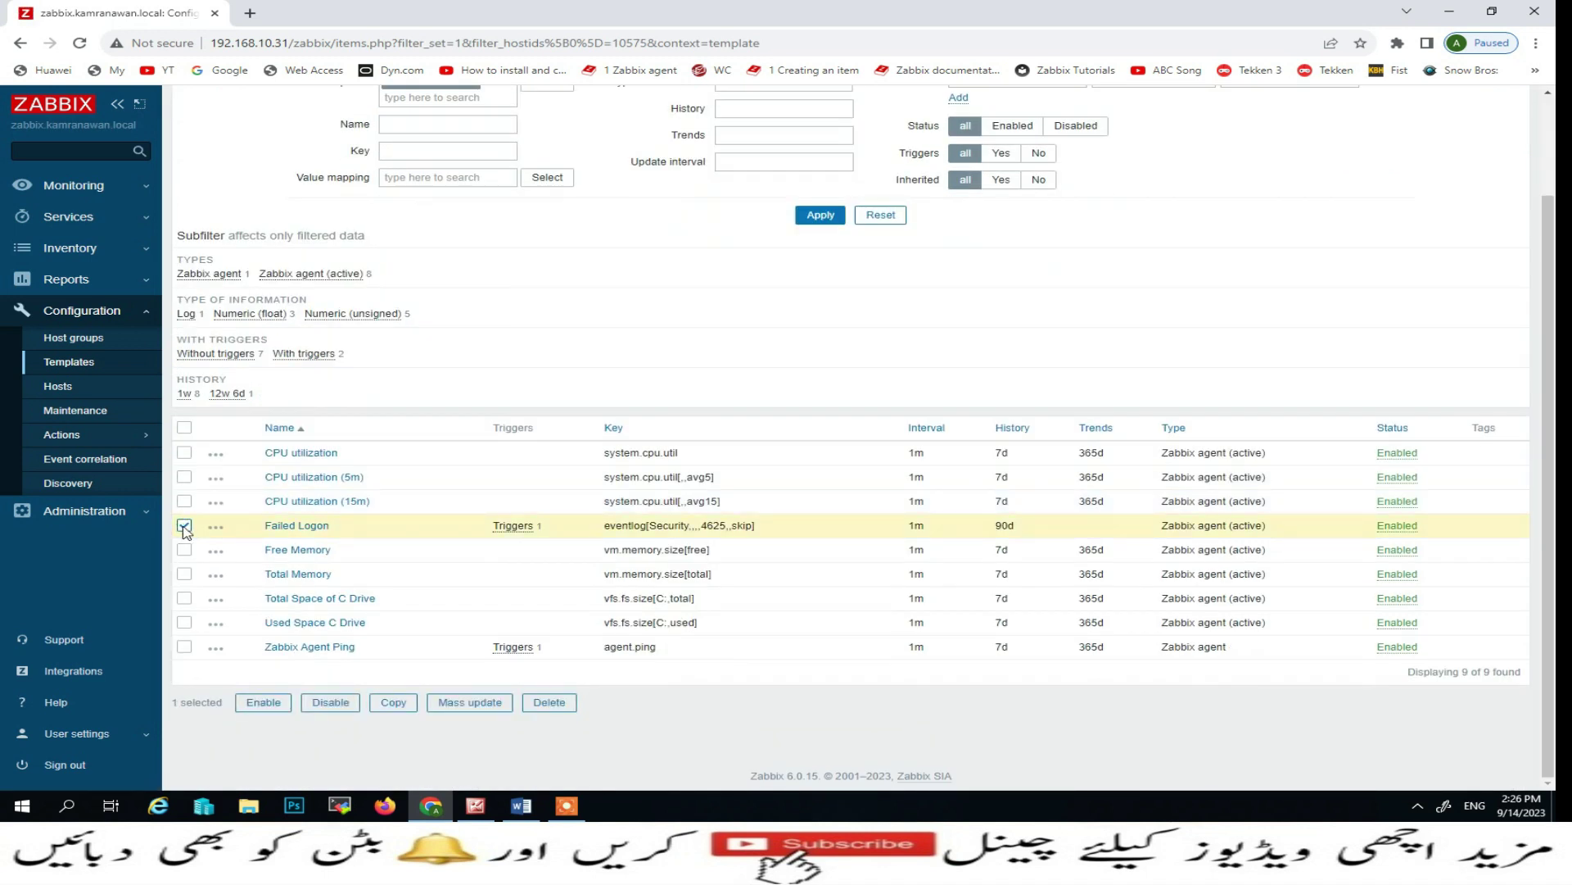
left_click(405, 704)
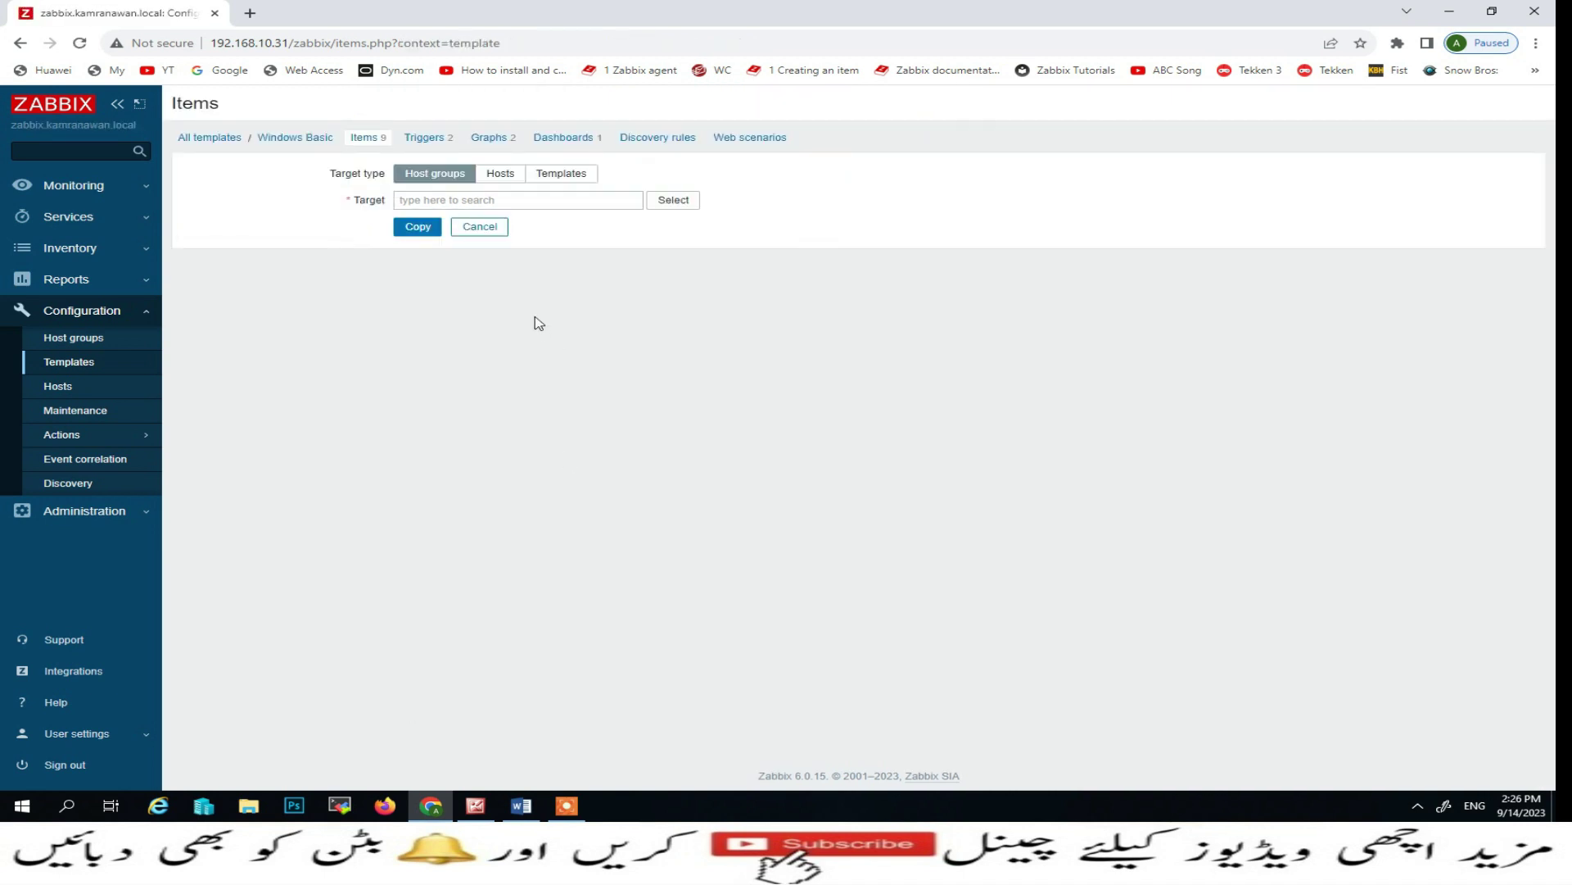
left_click(564, 172)
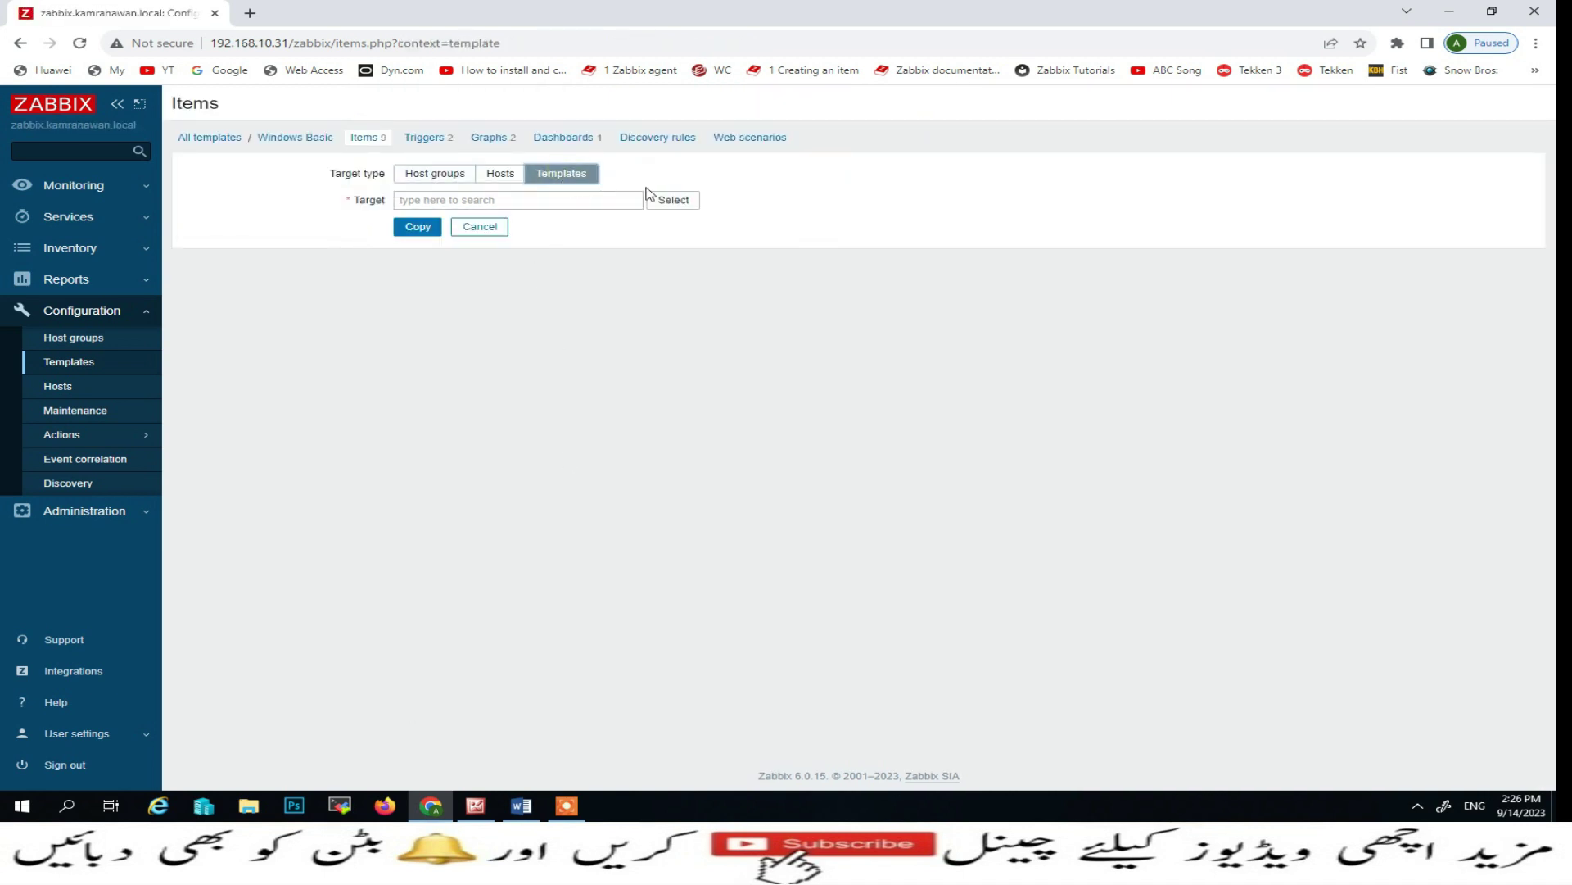
left_click(667, 201)
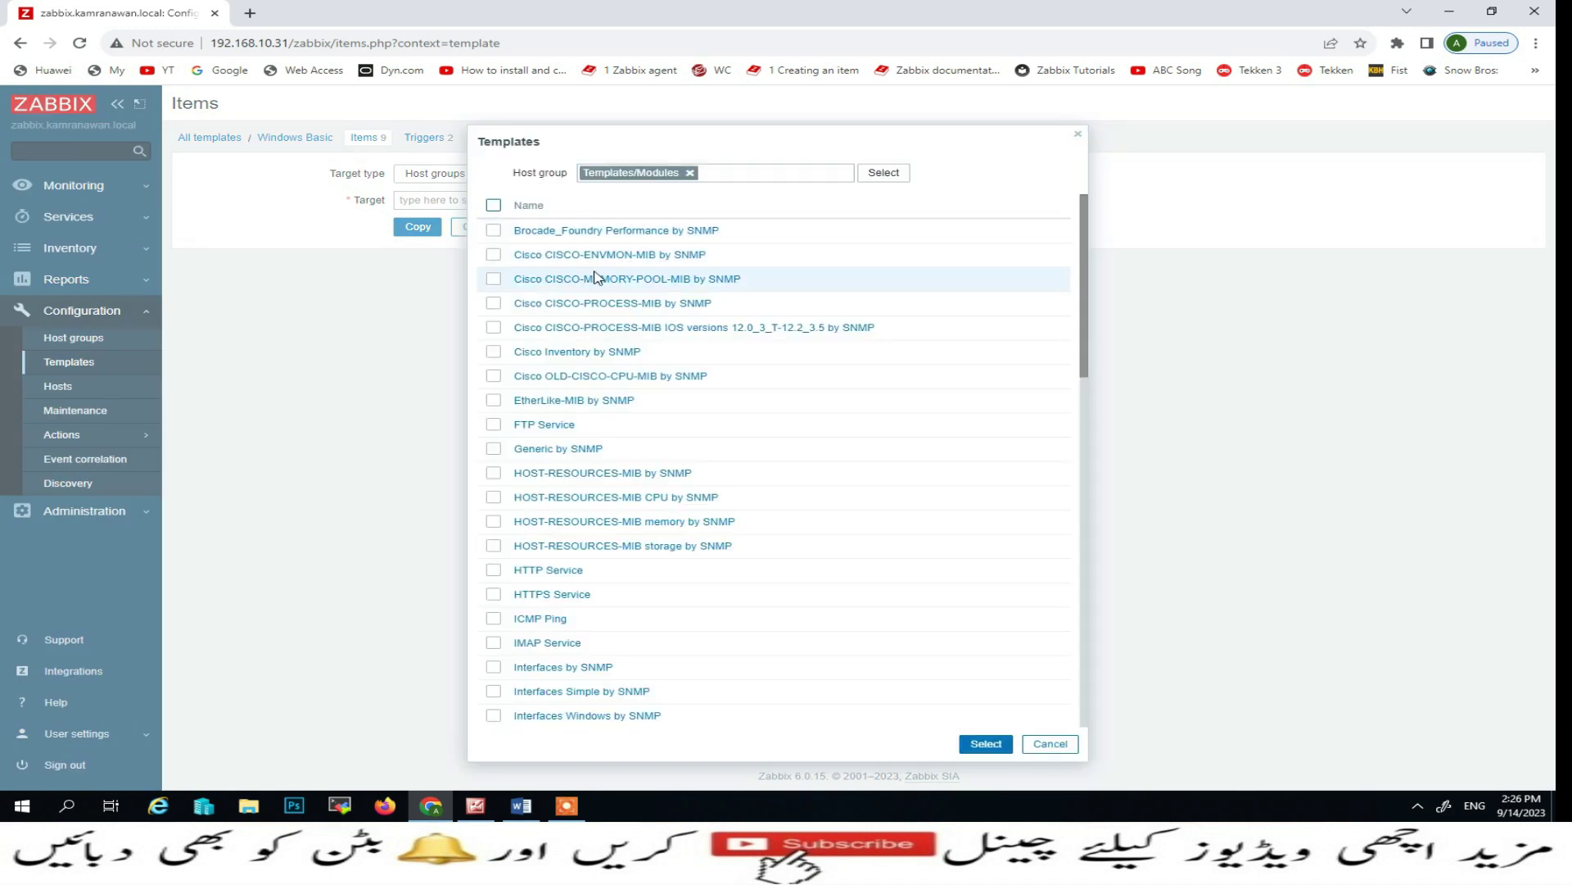
scroll(620, 293, "down", 5)
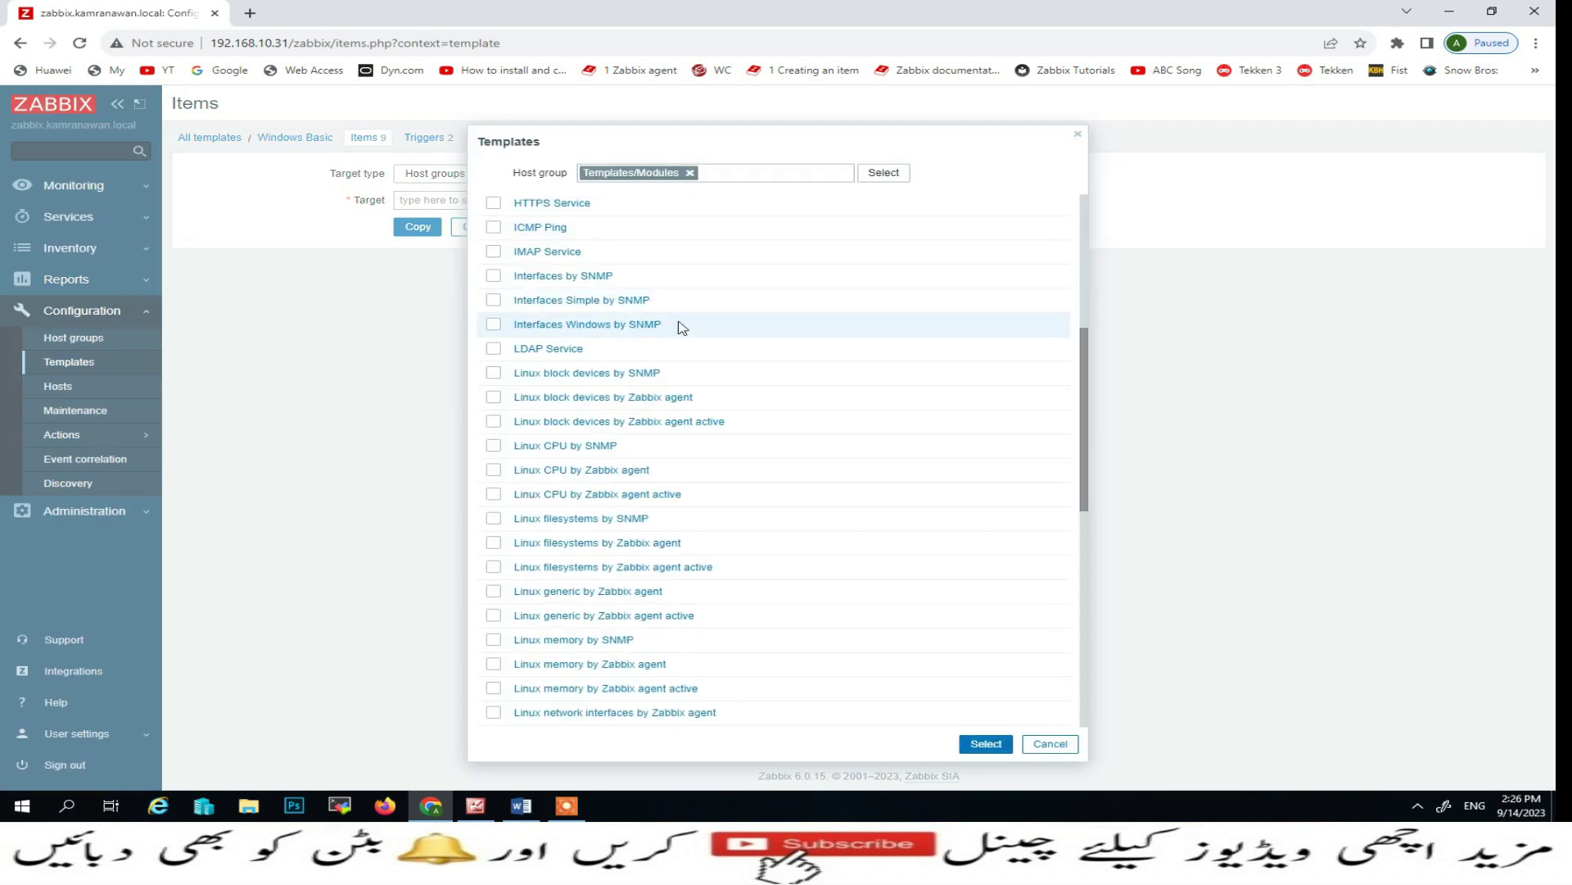
scroll(682, 328, "down", 2)
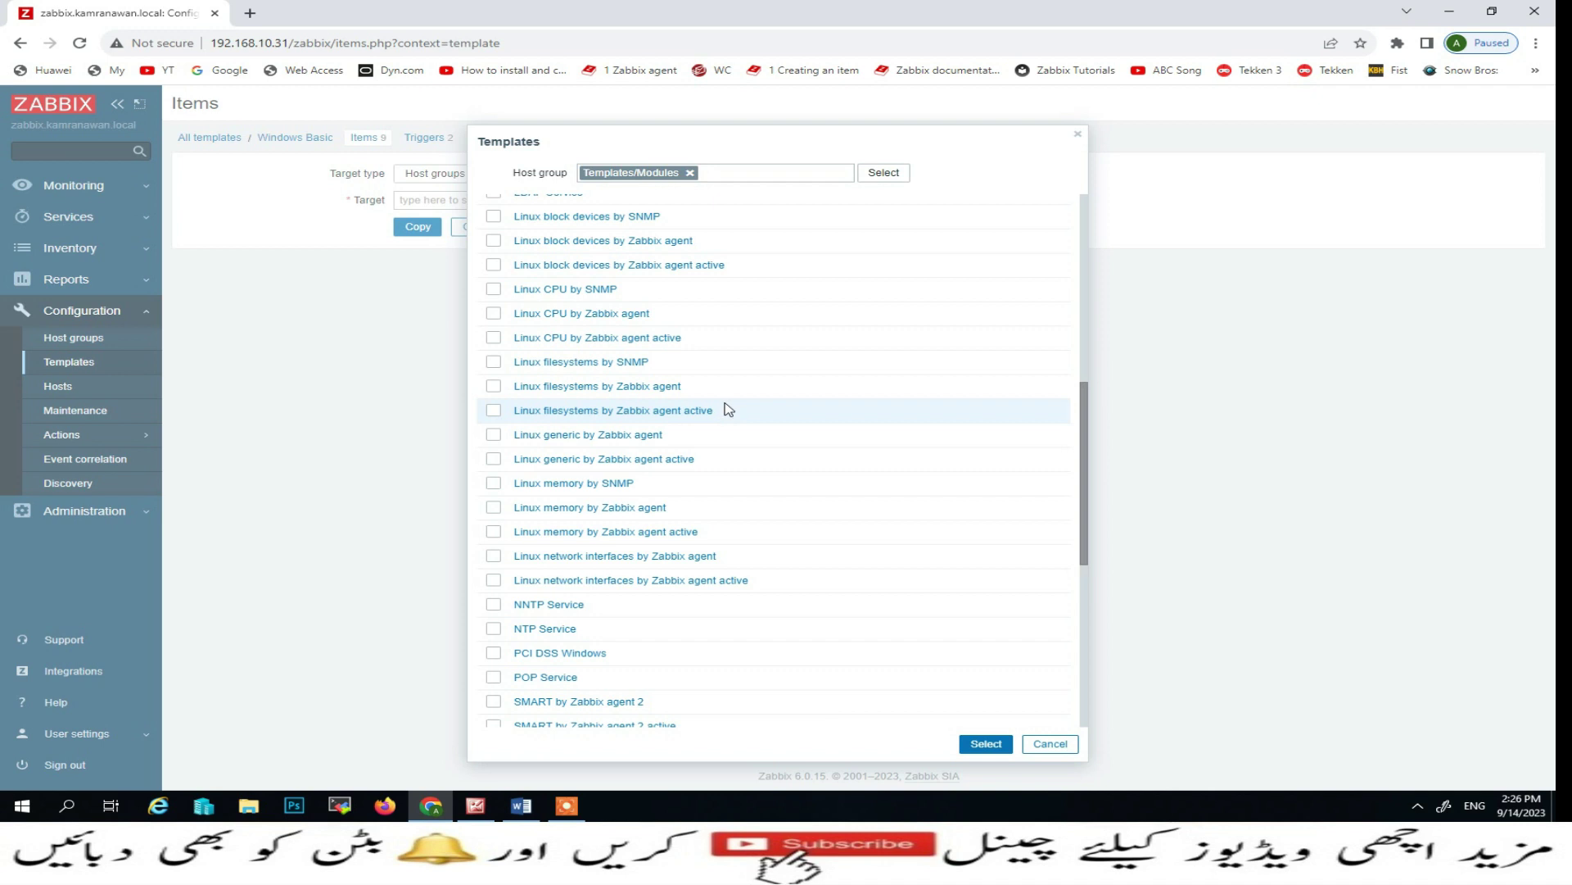
left_click(494, 653)
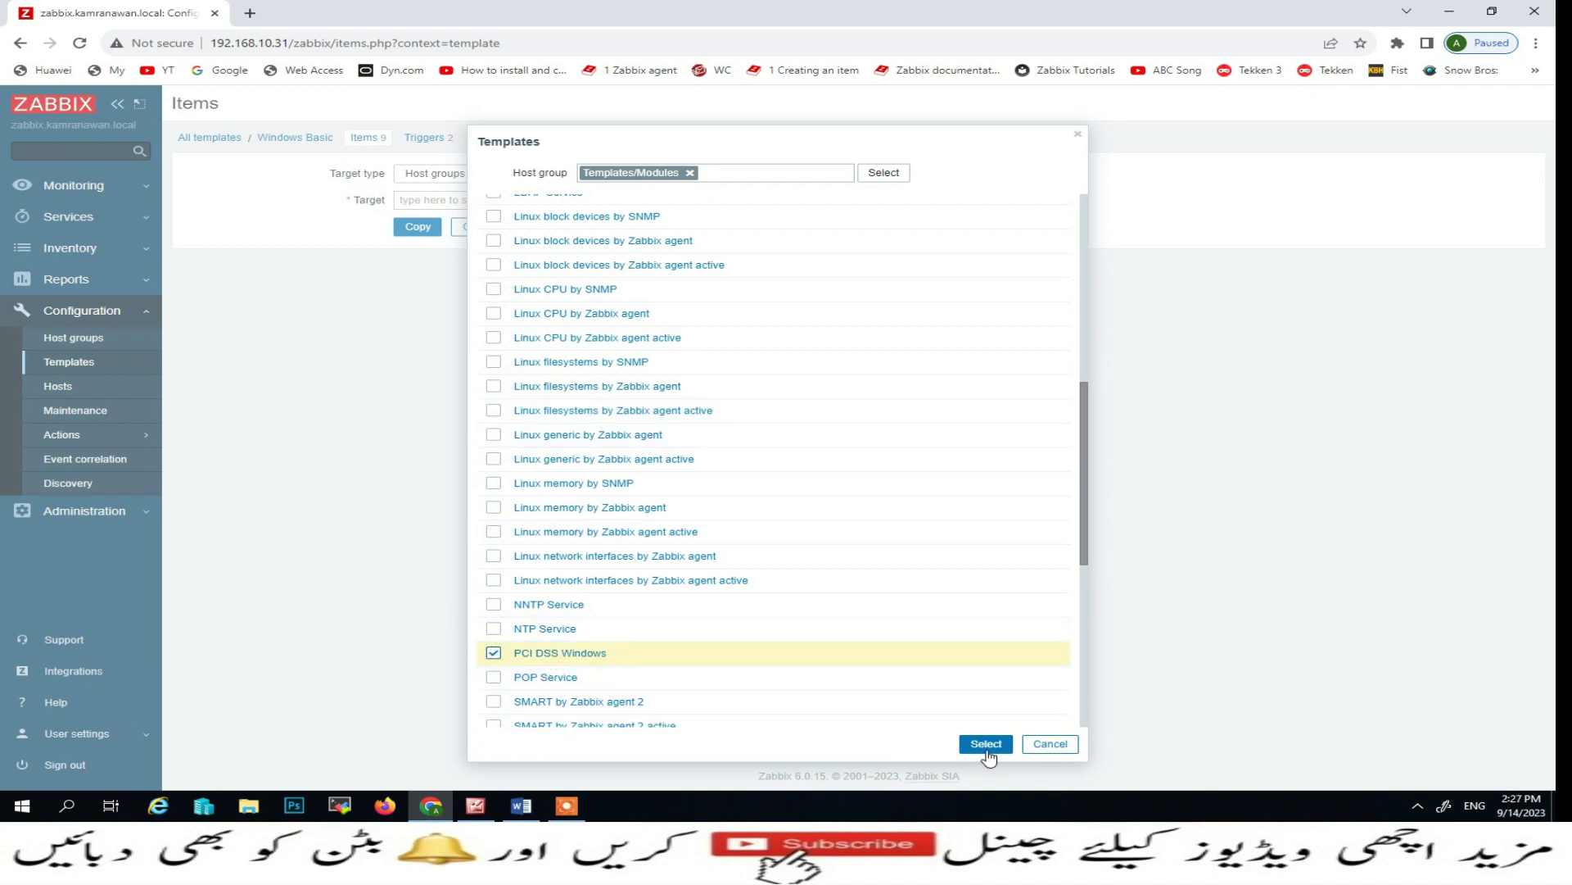
left_click(987, 745)
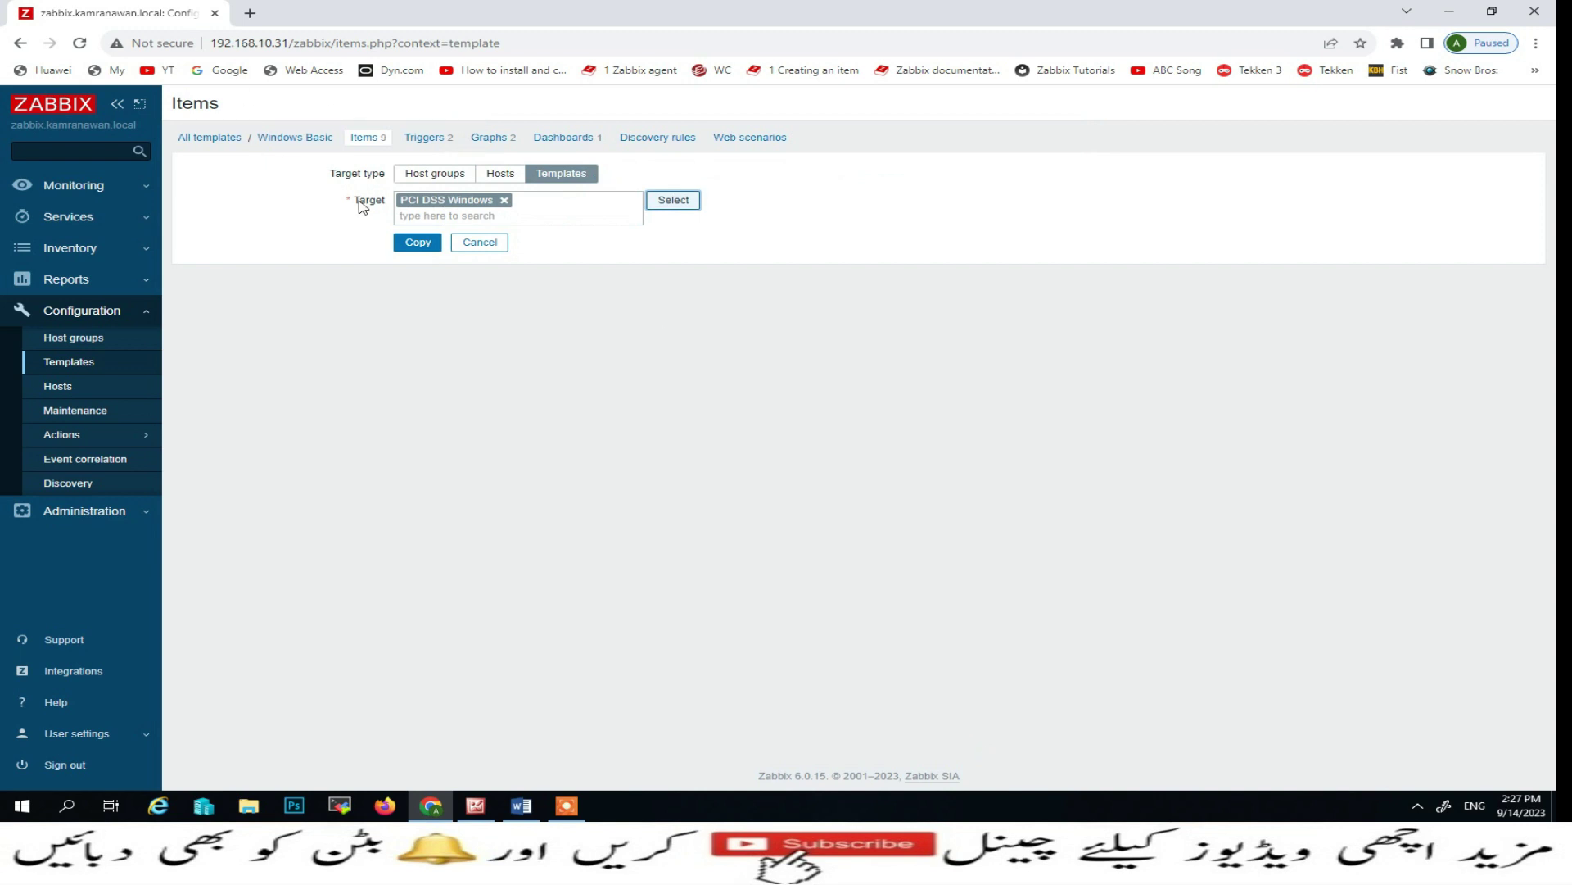
left_click(409, 248)
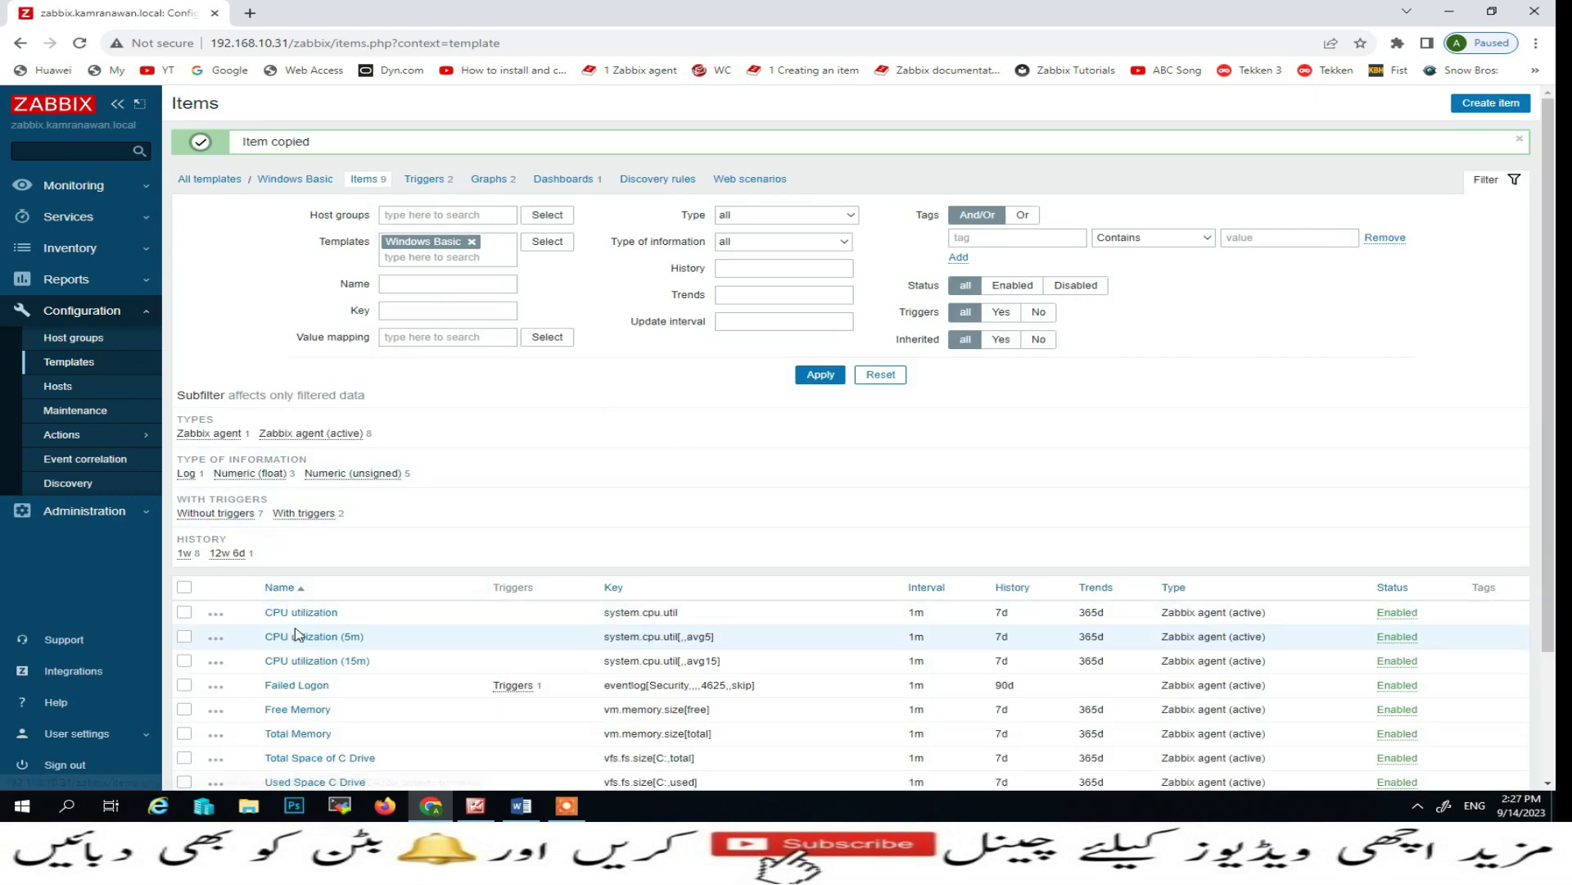
Step: Delete the duplicate Failed Logon item from the PCI DSS Windows template and recheck the template's items
scroll(298, 635, "down", 2)
scroll(323, 532, "up", 2)
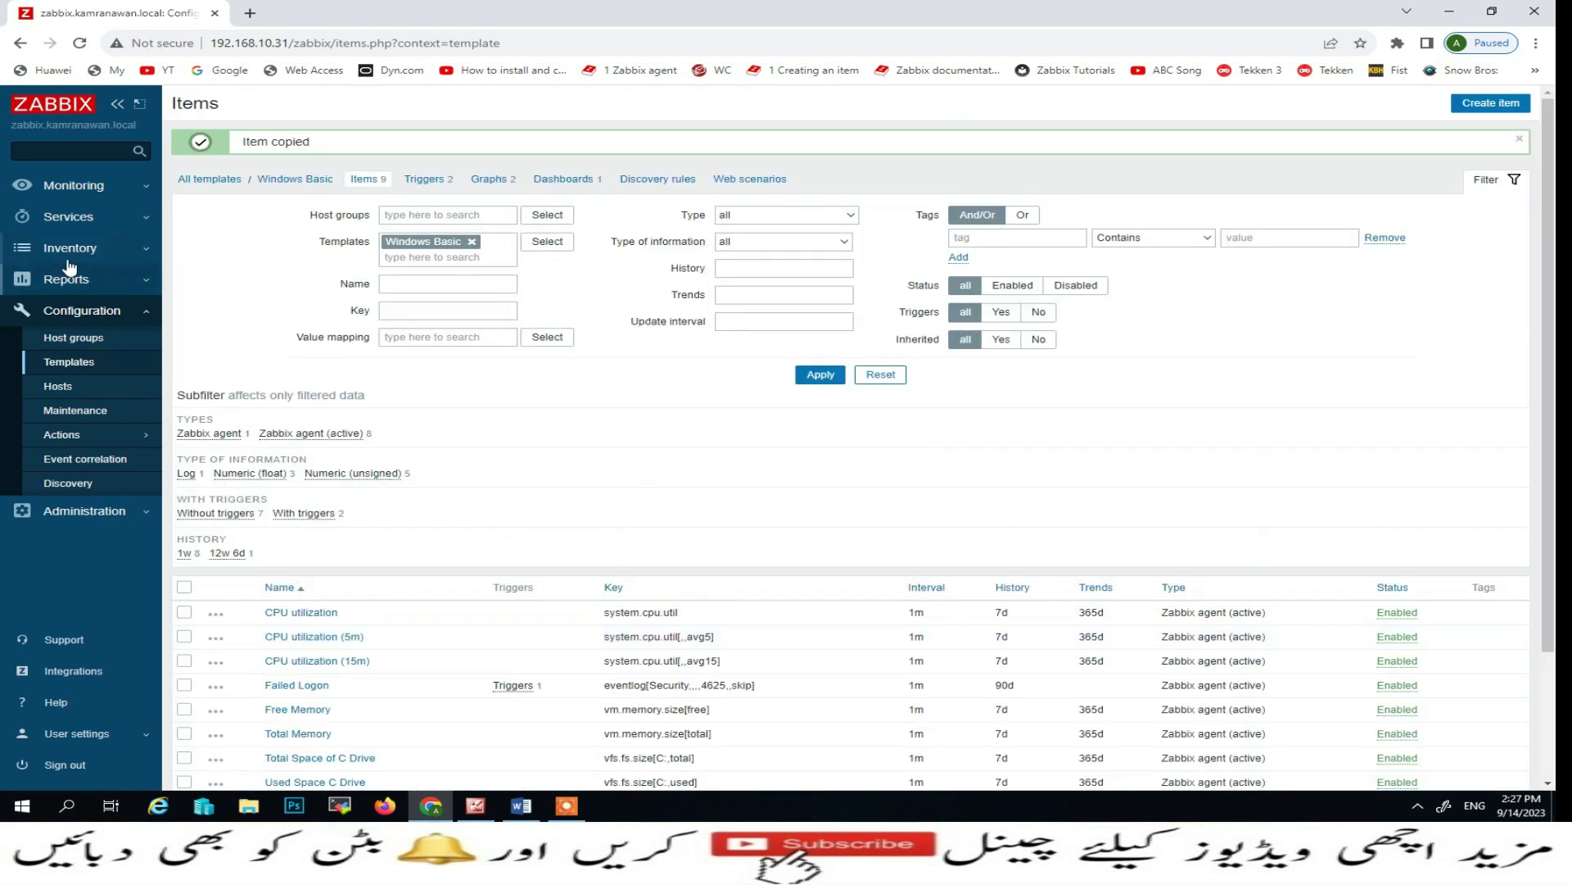
left_click(73, 367)
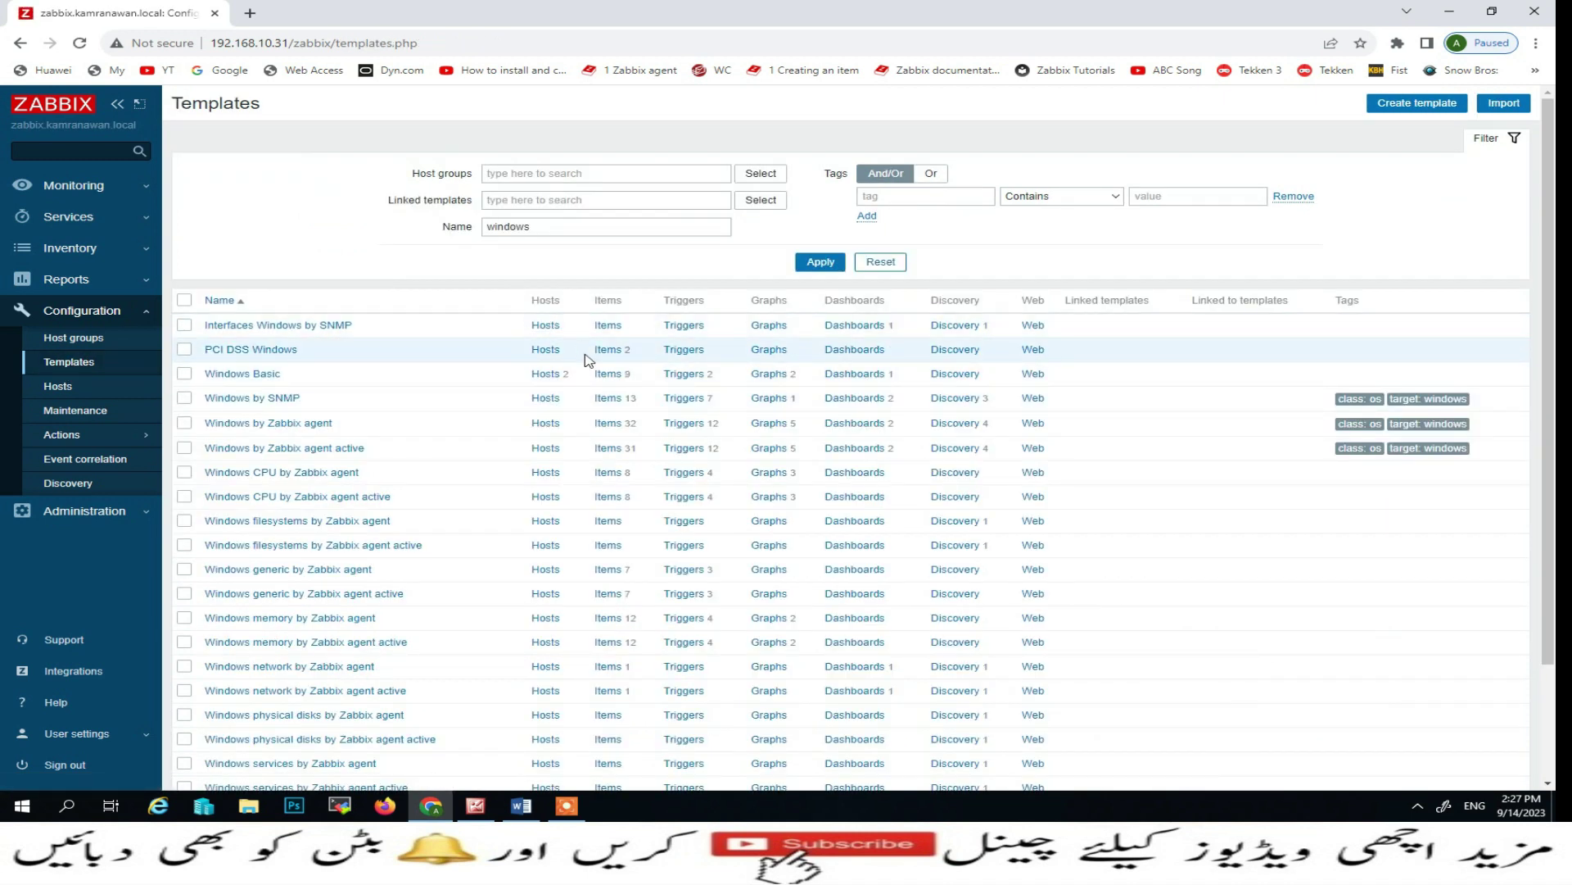
left_click(610, 351)
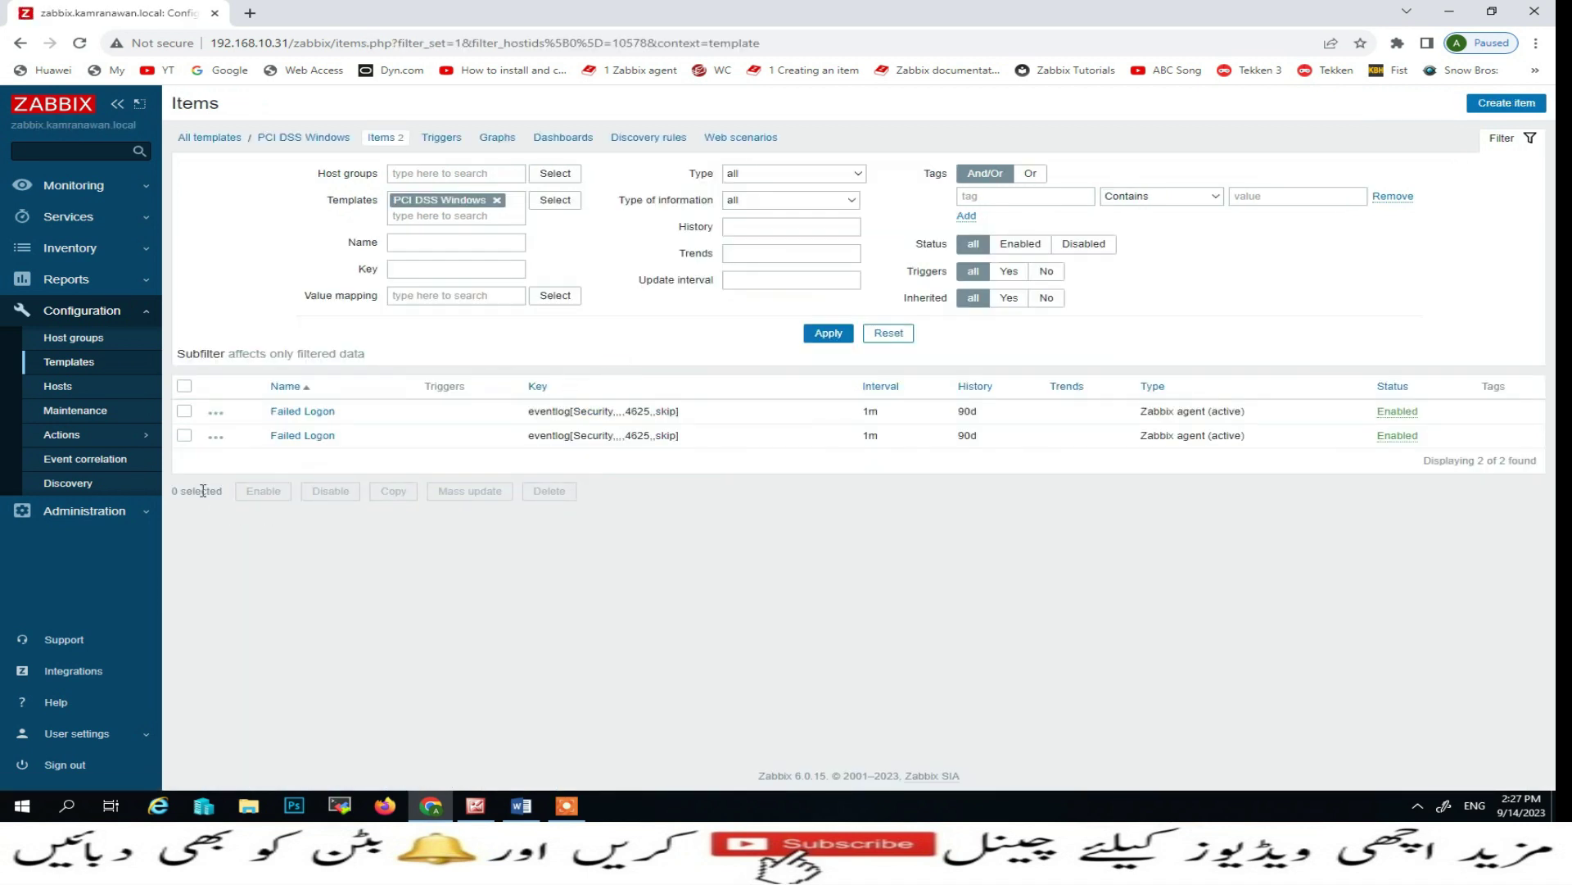
left_click(184, 435)
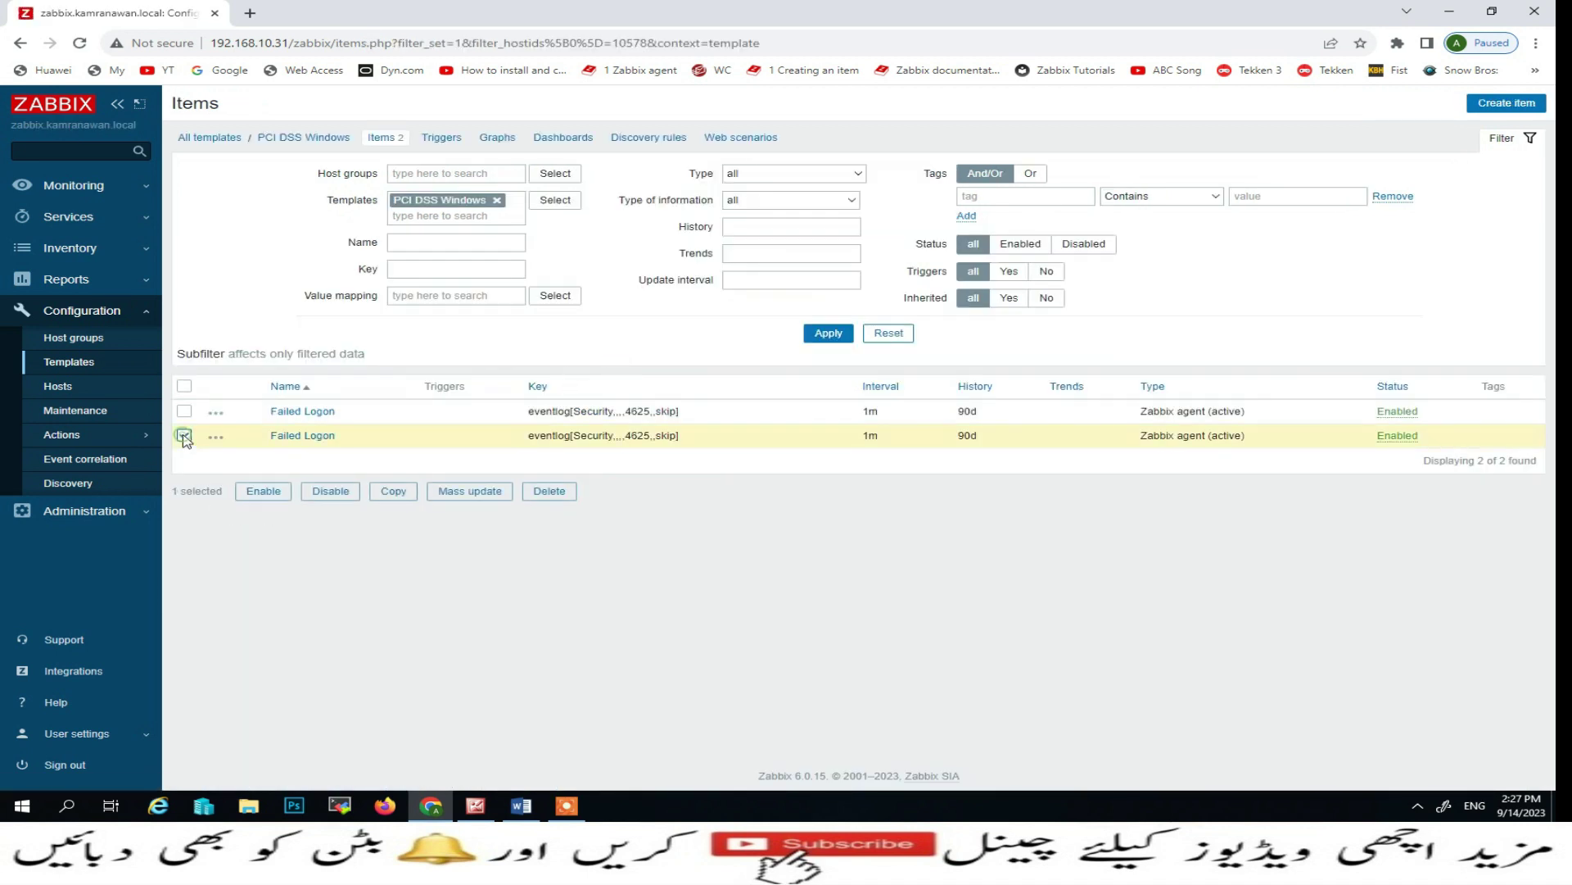
left_click(548, 490)
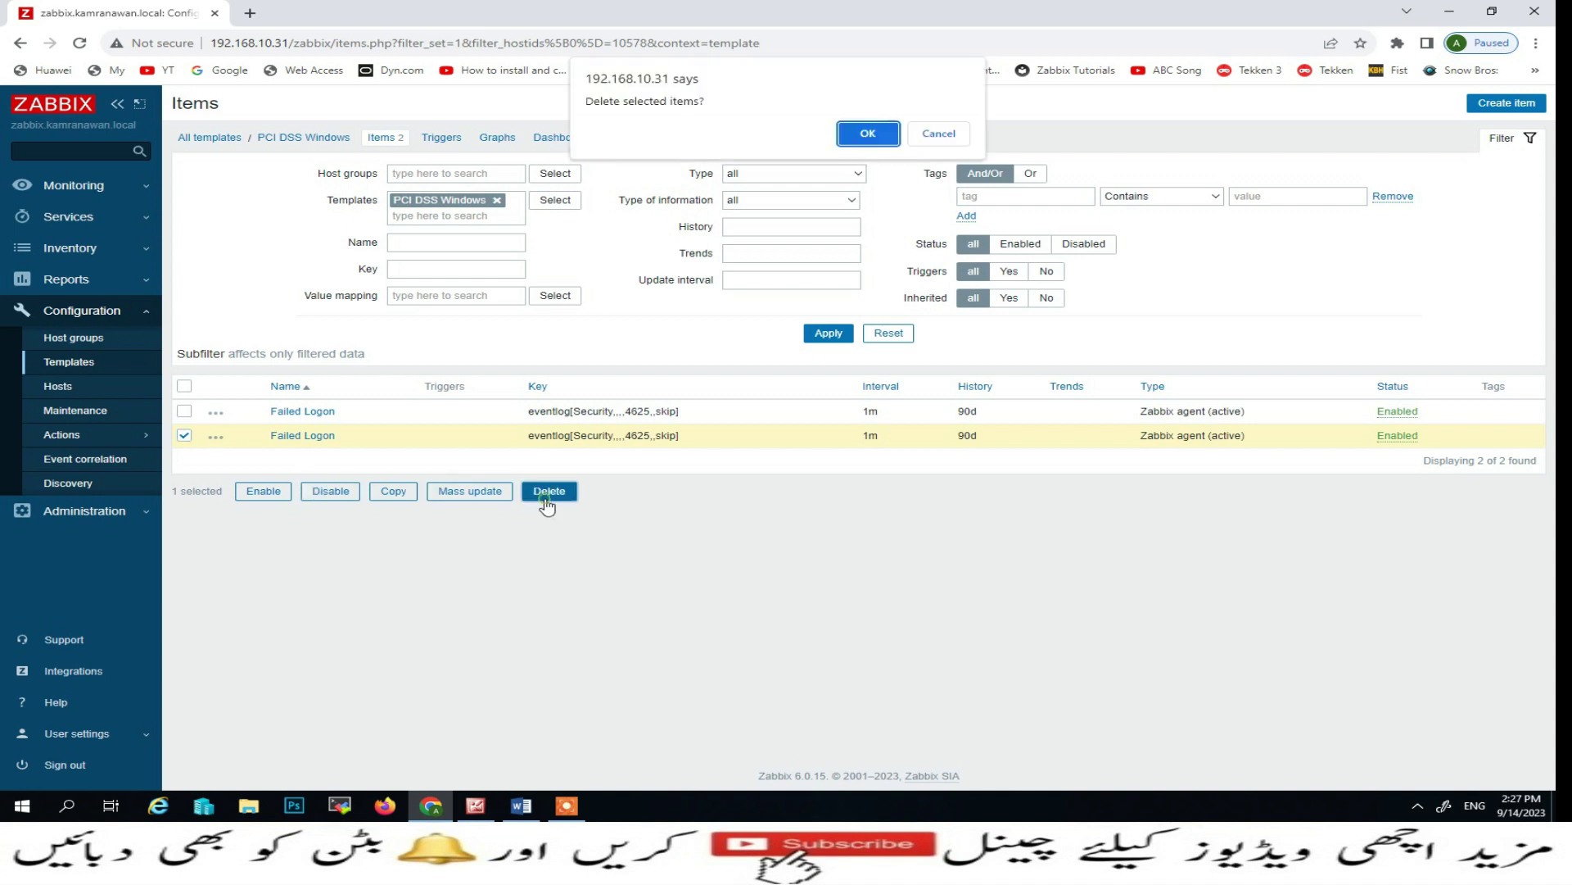
left_click(871, 131)
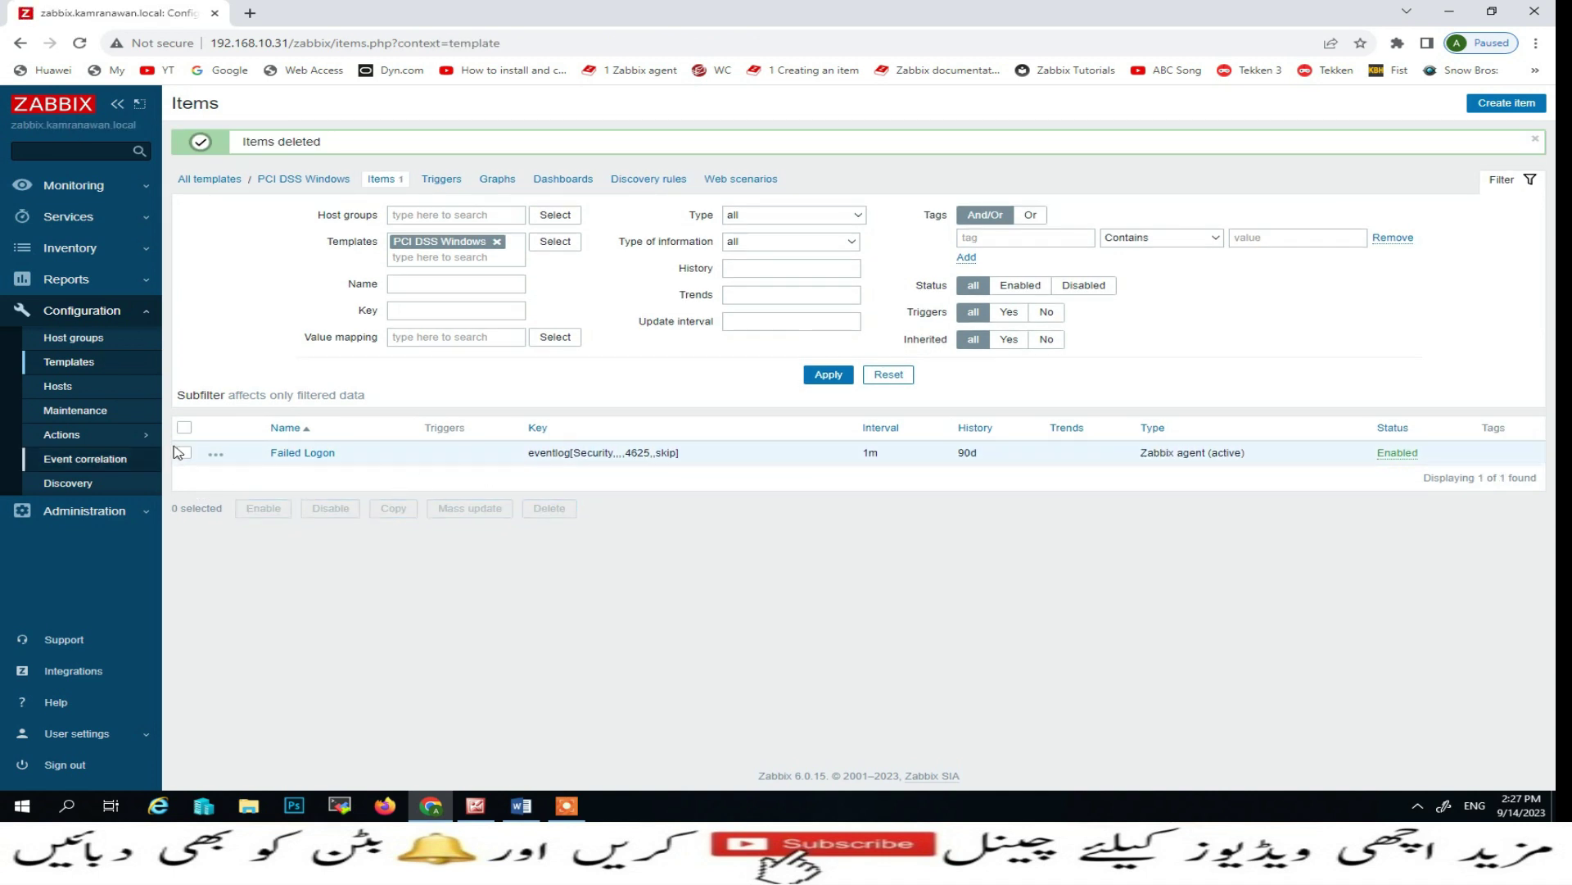
left_click(78, 366)
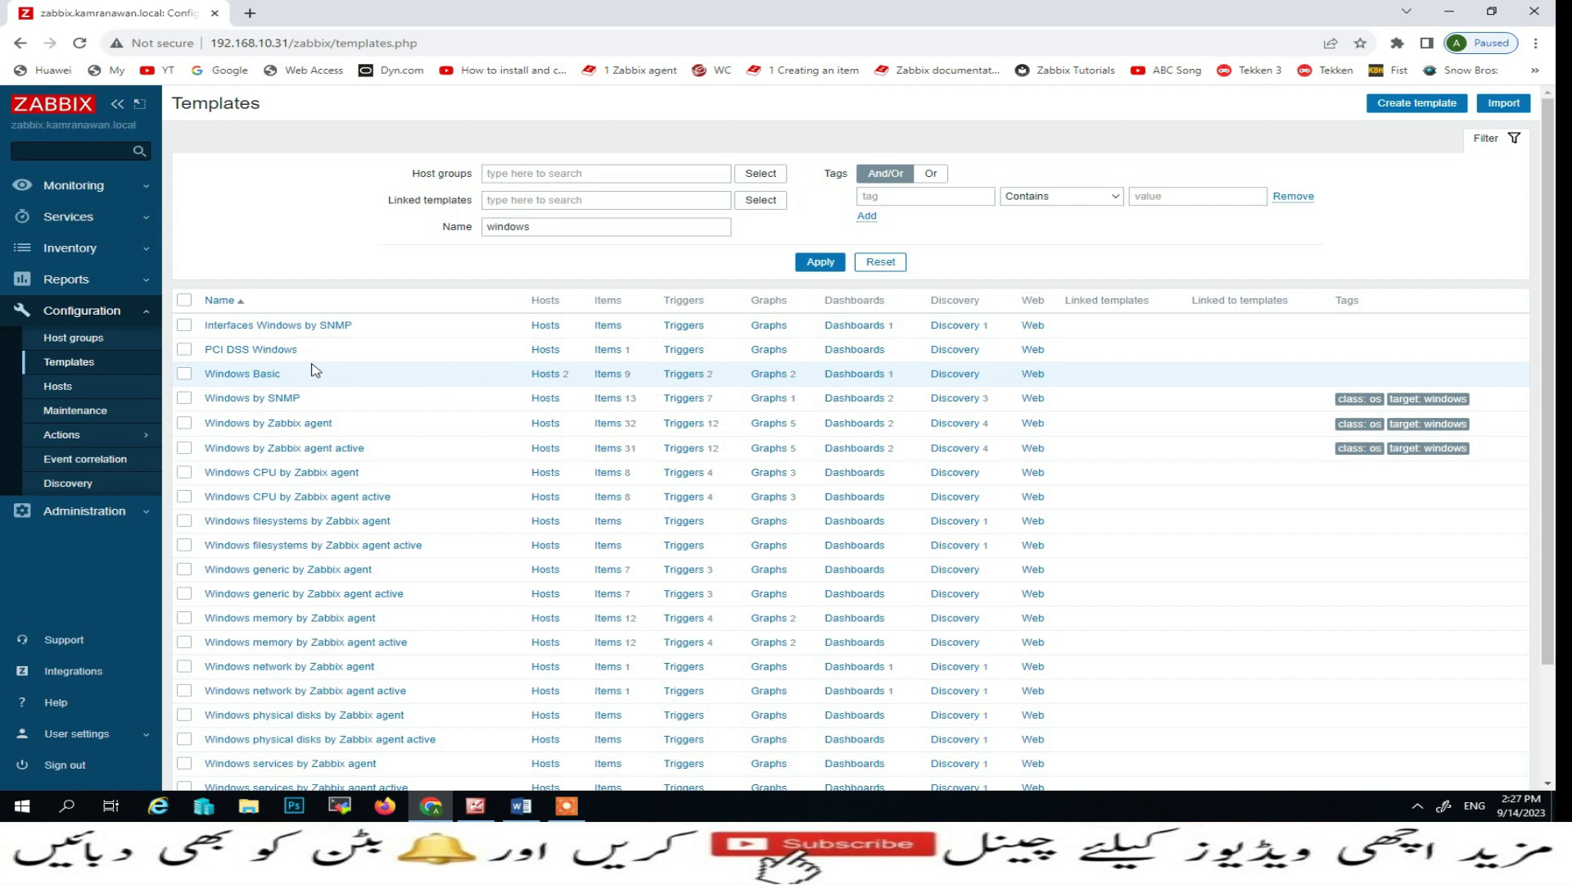
left_click(607, 349)
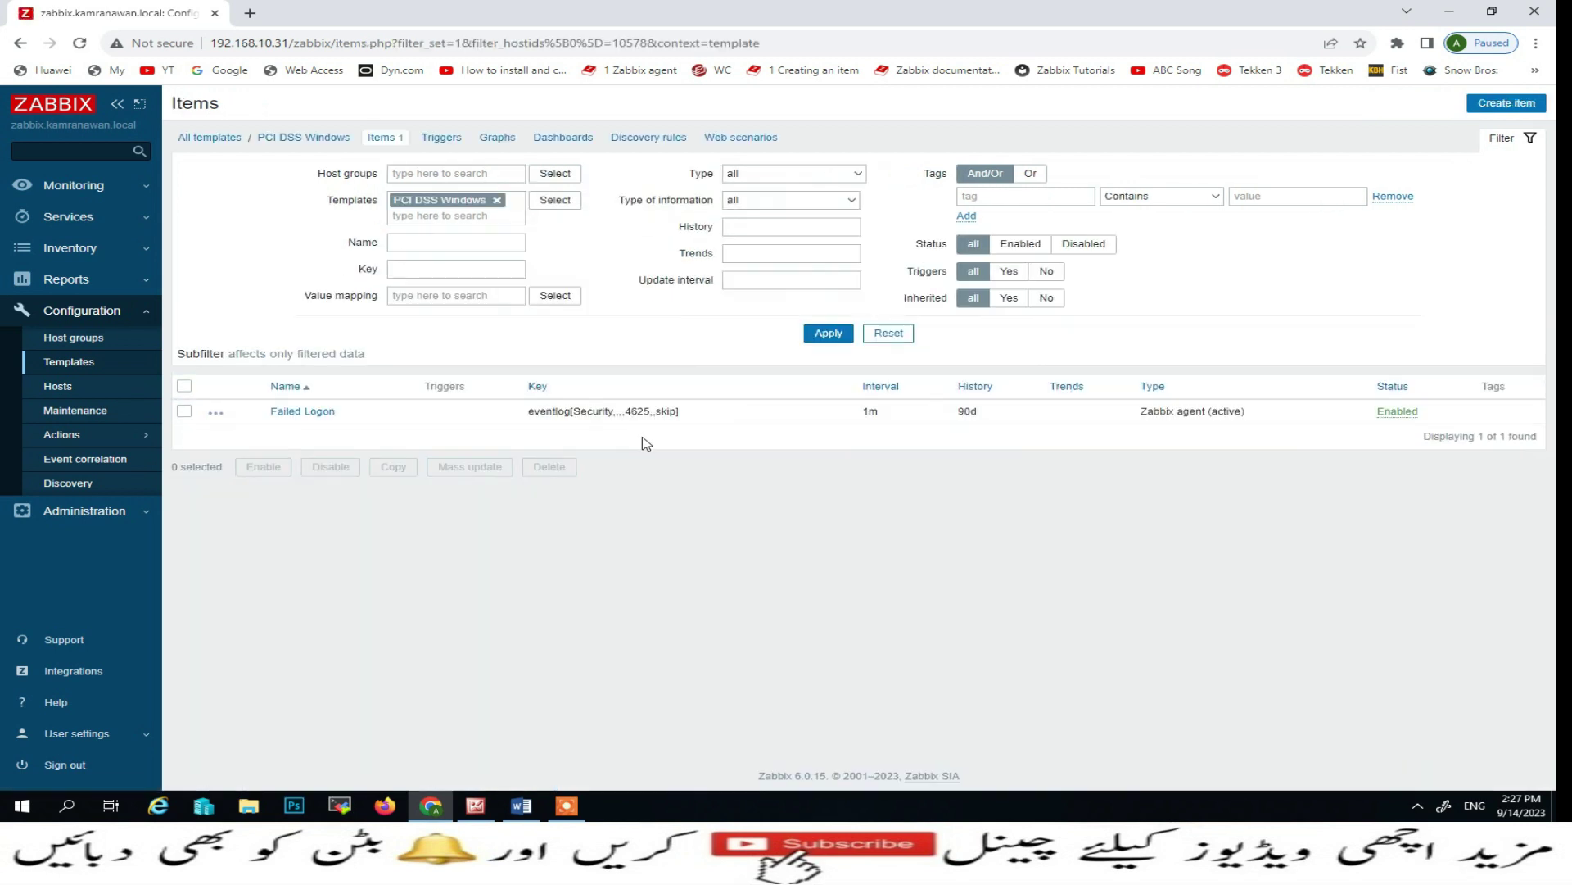
Step: Copy the Failed Logon trigger from the Windows Basic template to the PCI DSS Windows template and check the target template's triggers
left_click(62, 365)
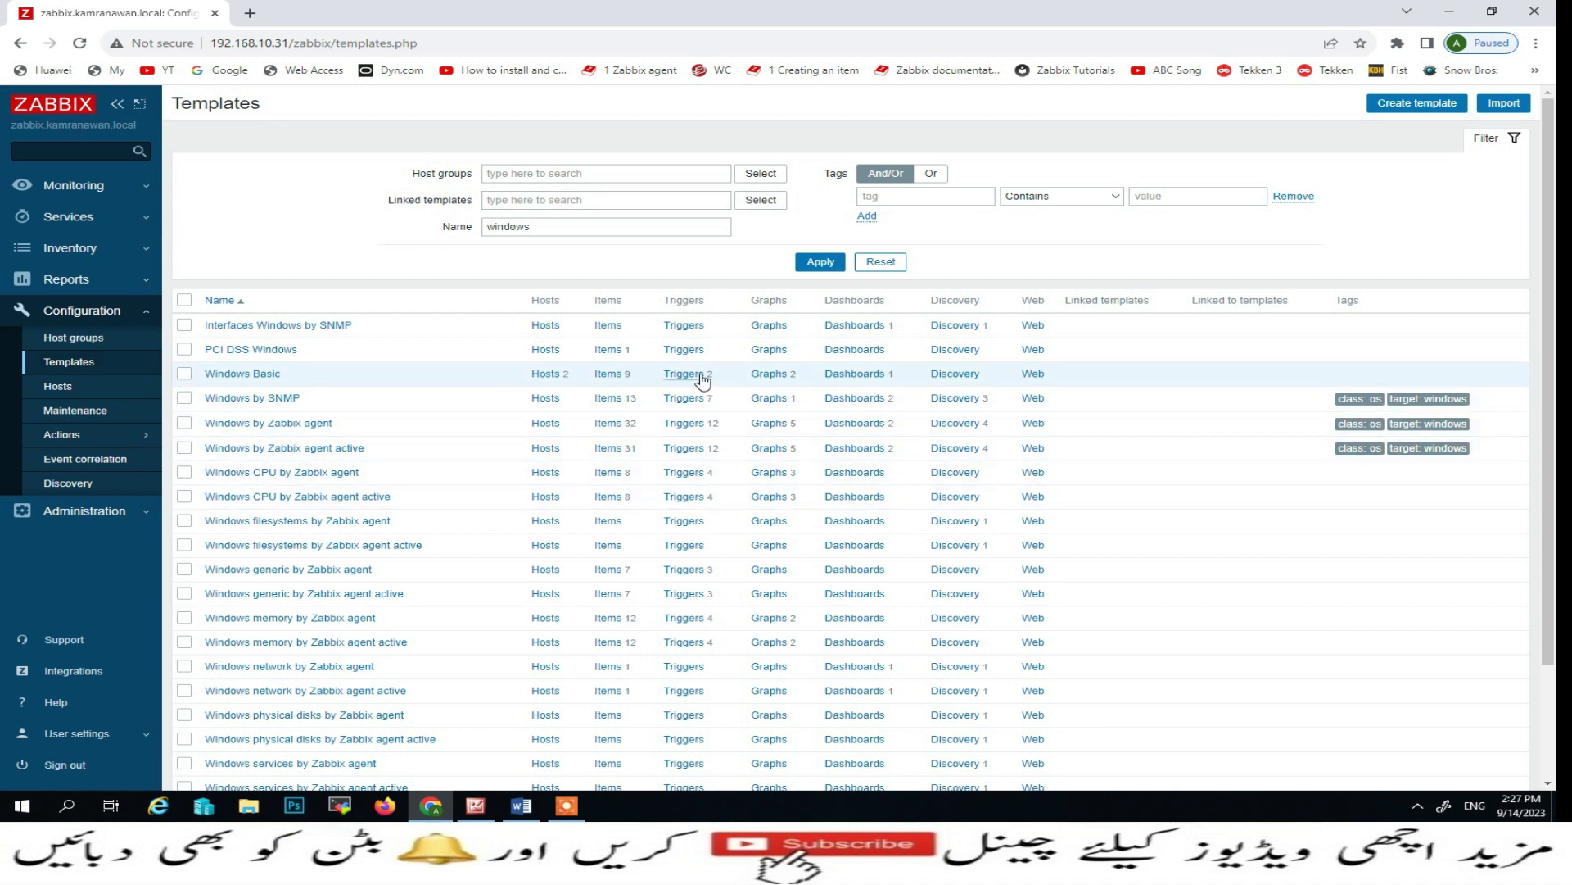
left_click(184, 373)
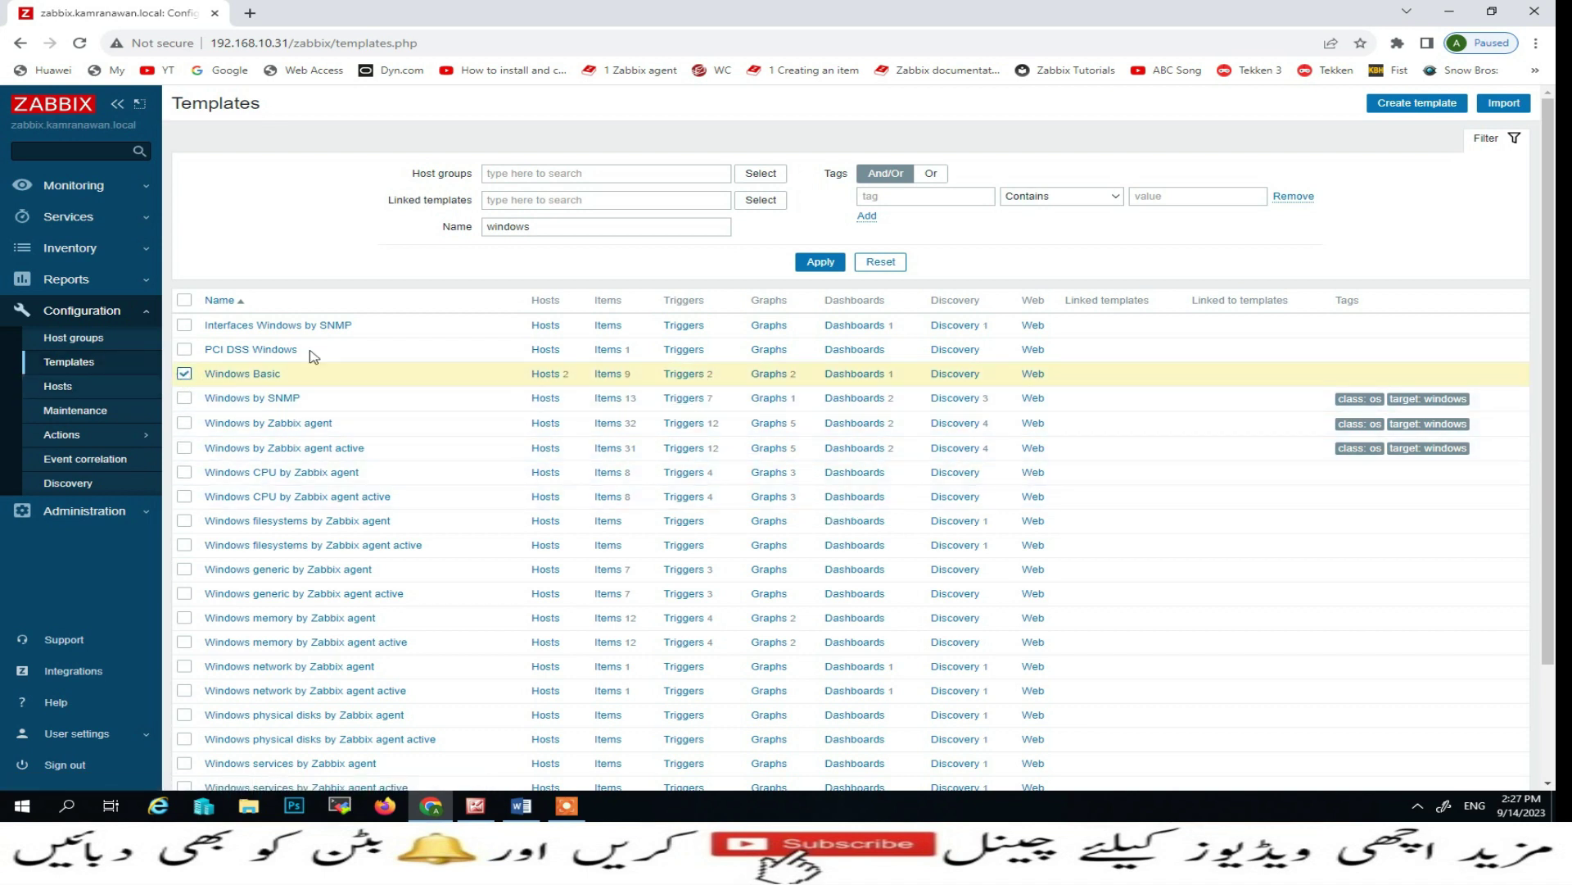
left_click(686, 373)
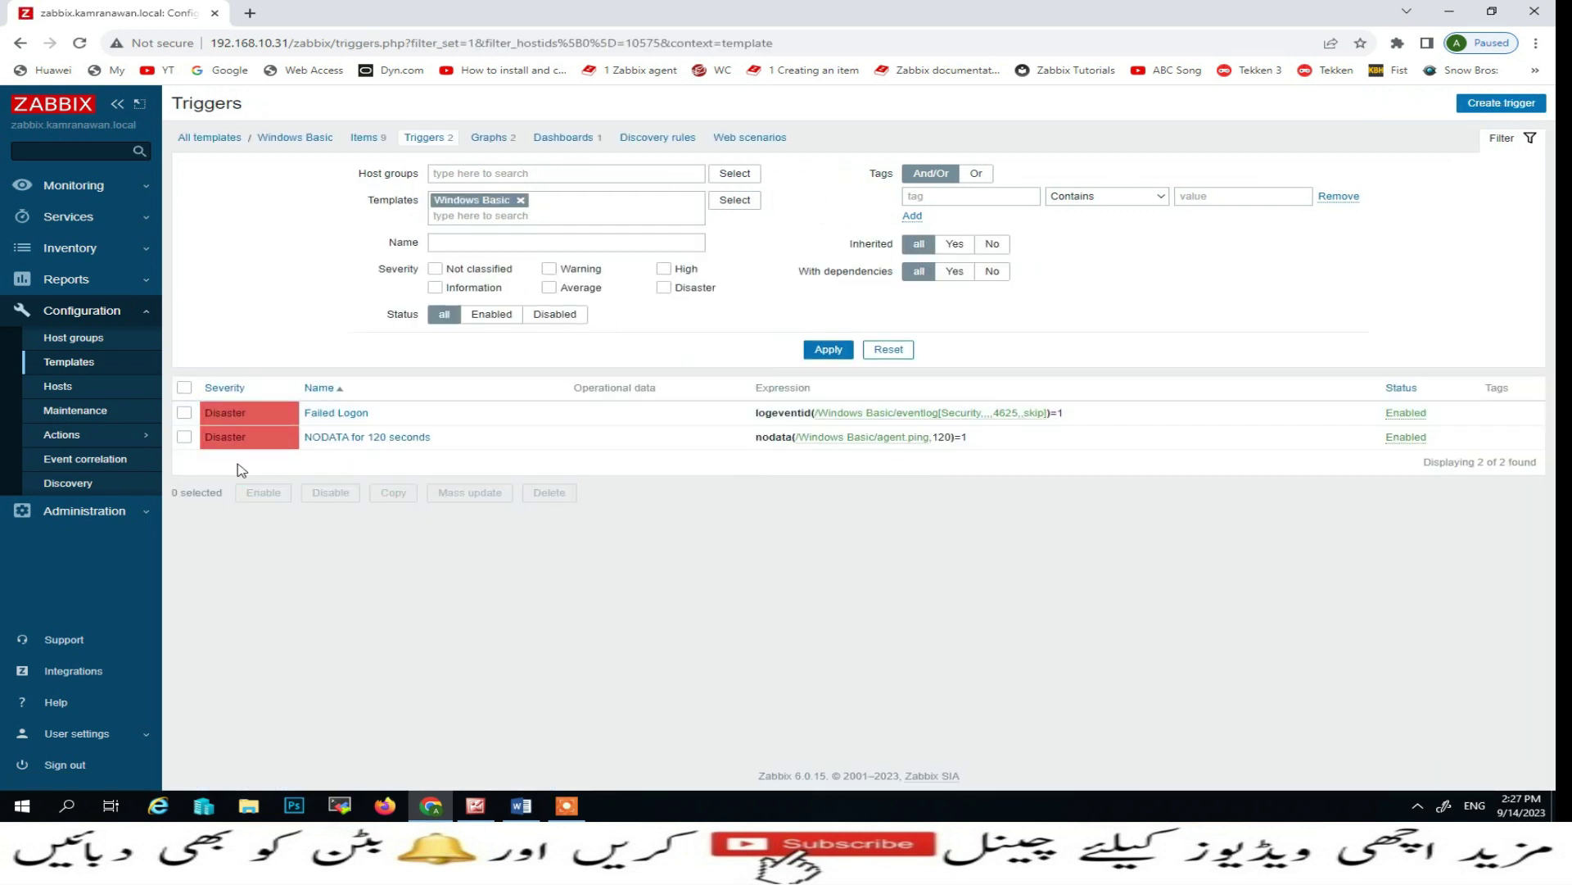
left_click(185, 414)
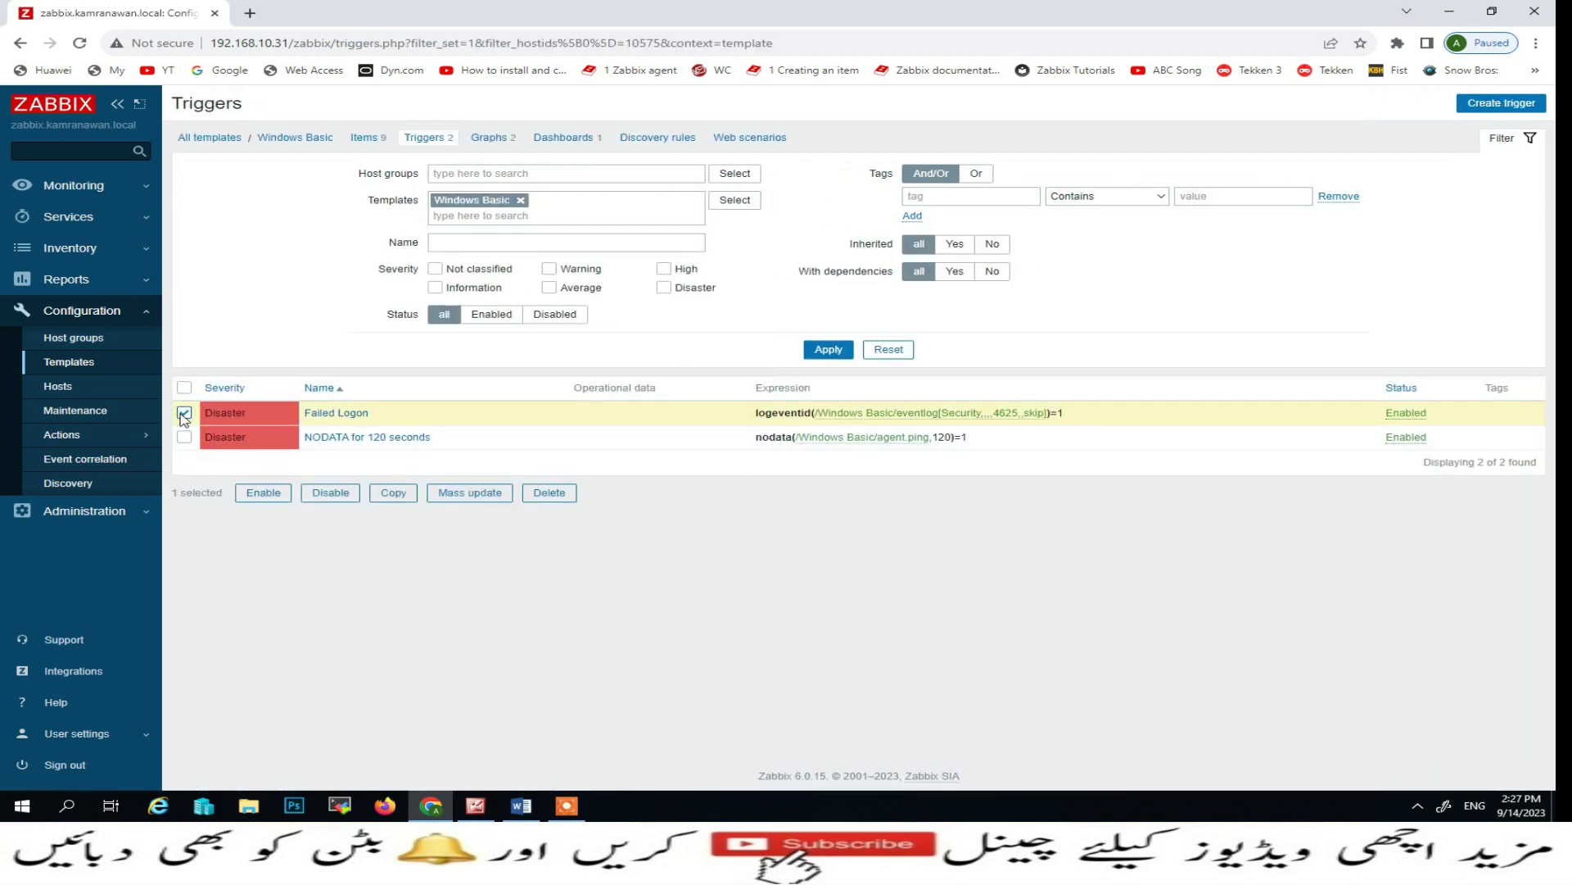
left_click(386, 494)
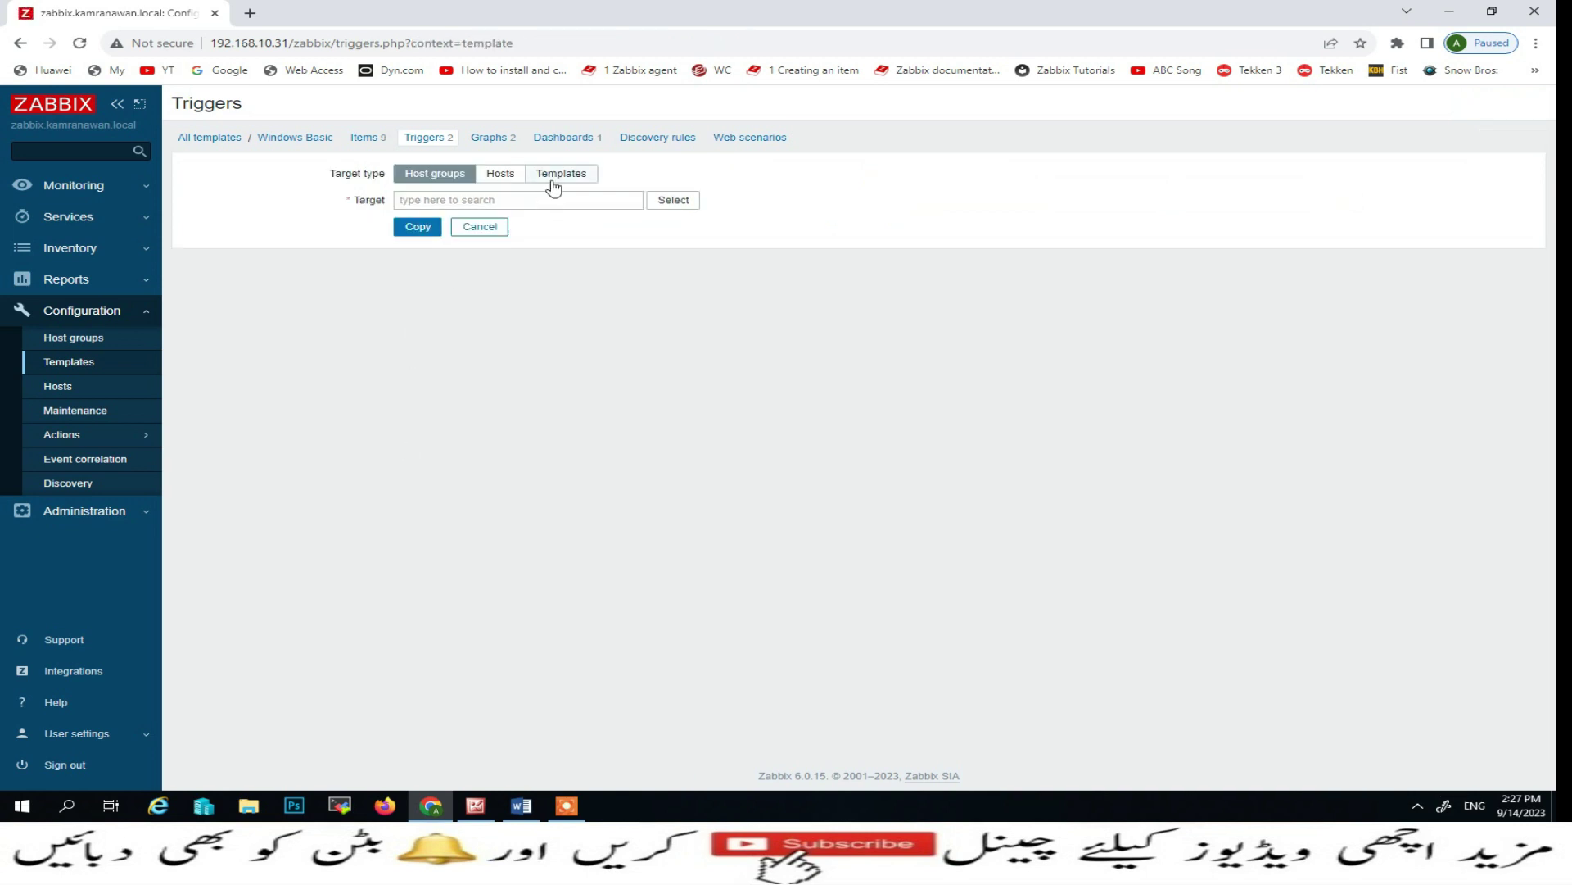
left_click(554, 182)
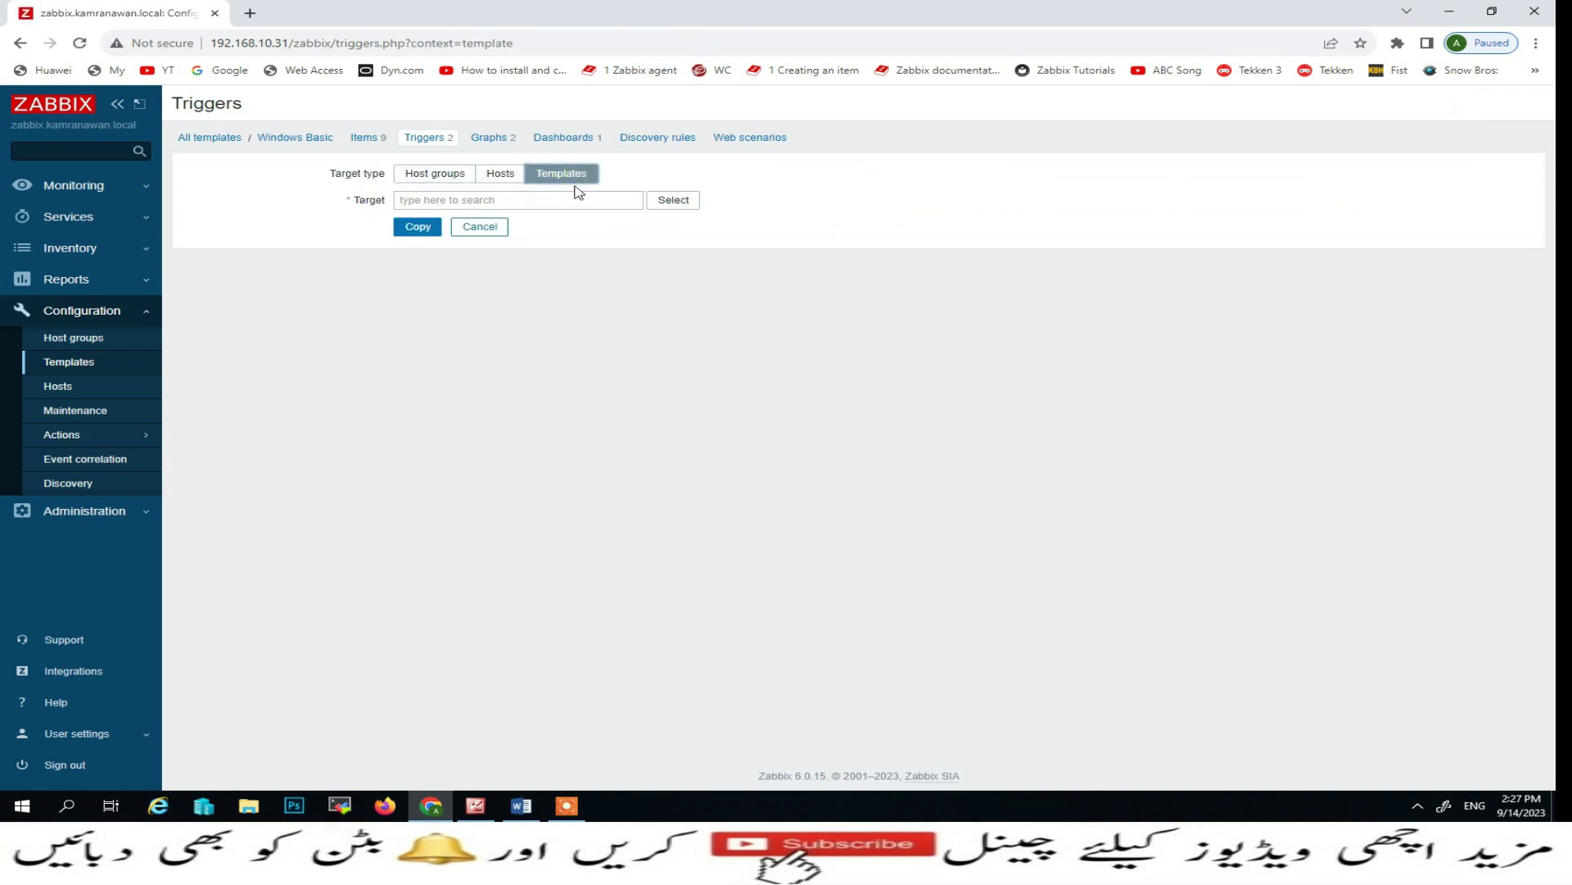
left_click(665, 203)
scroll(514, 534, "down", 10)
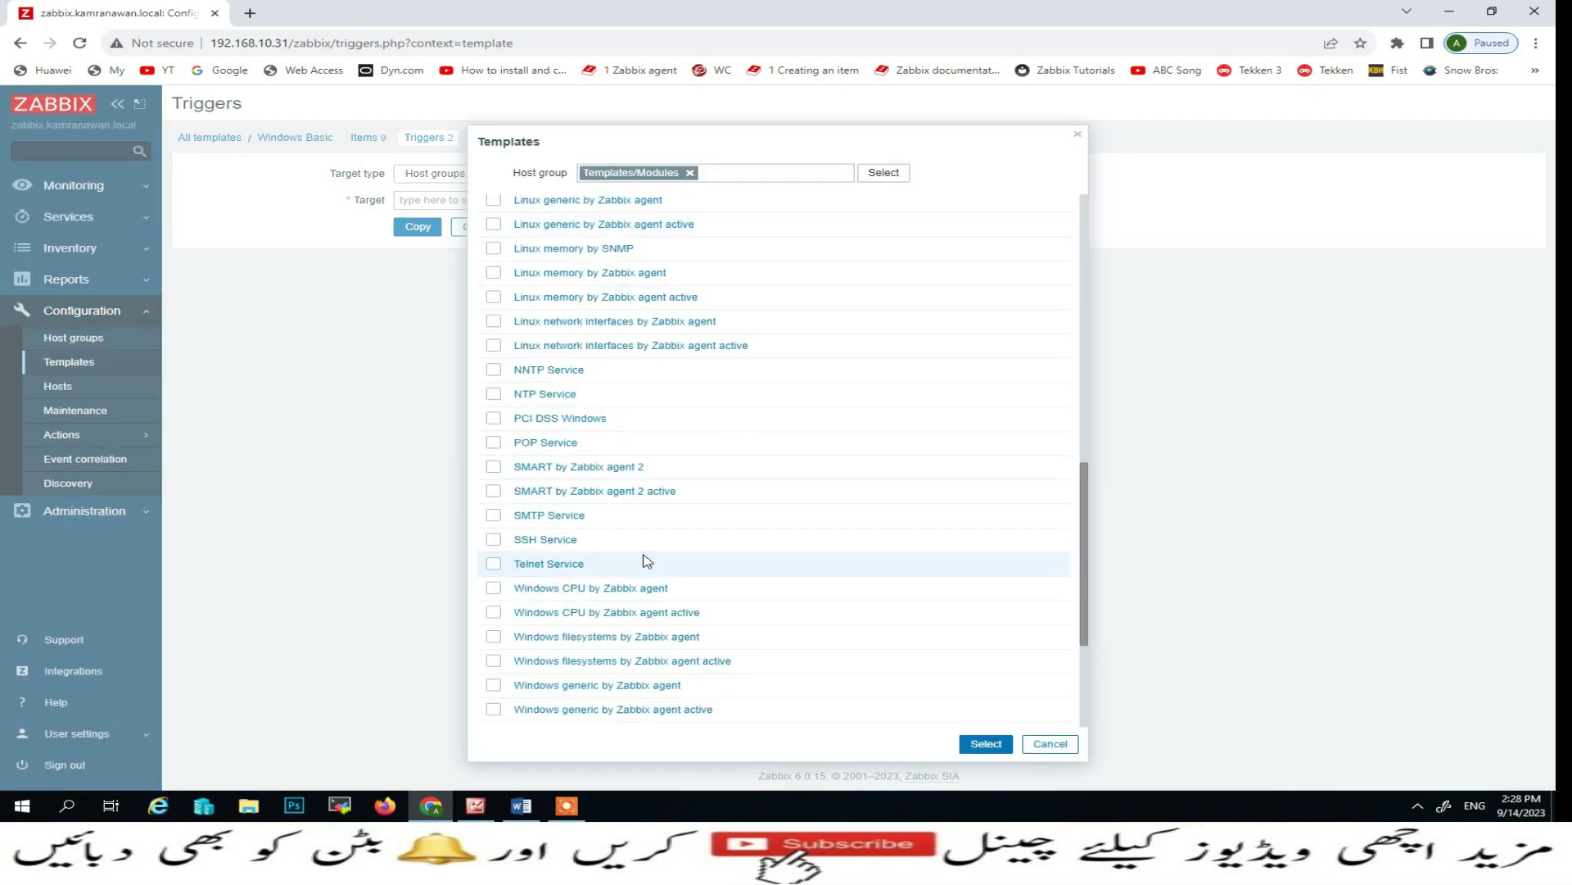
scroll(642, 557, "down", 3)
scroll(610, 508, "up", 3)
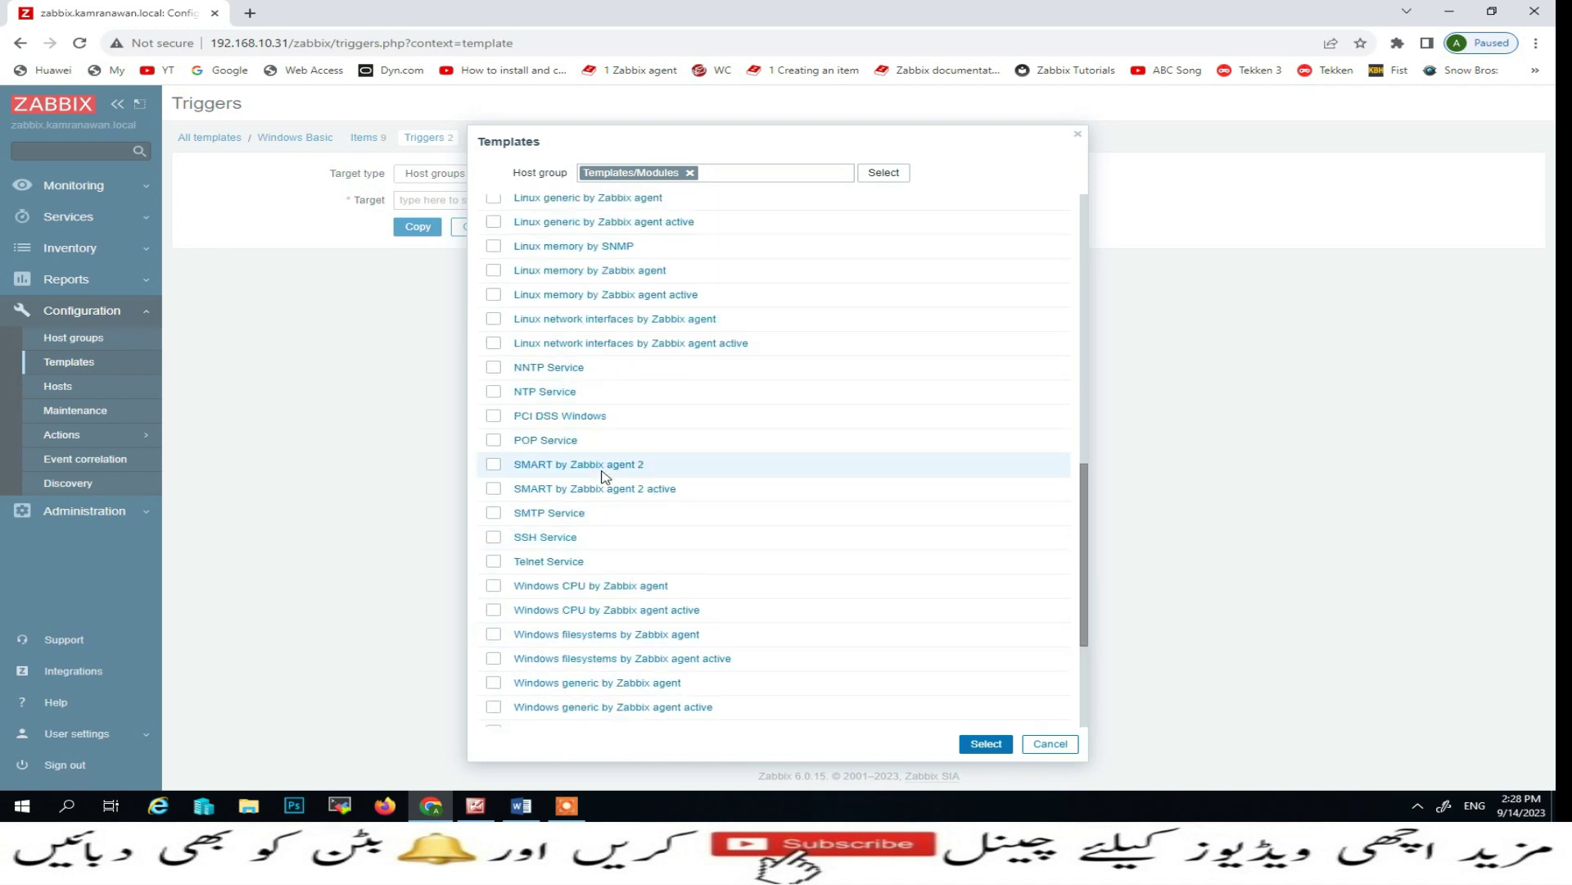
left_click(494, 417)
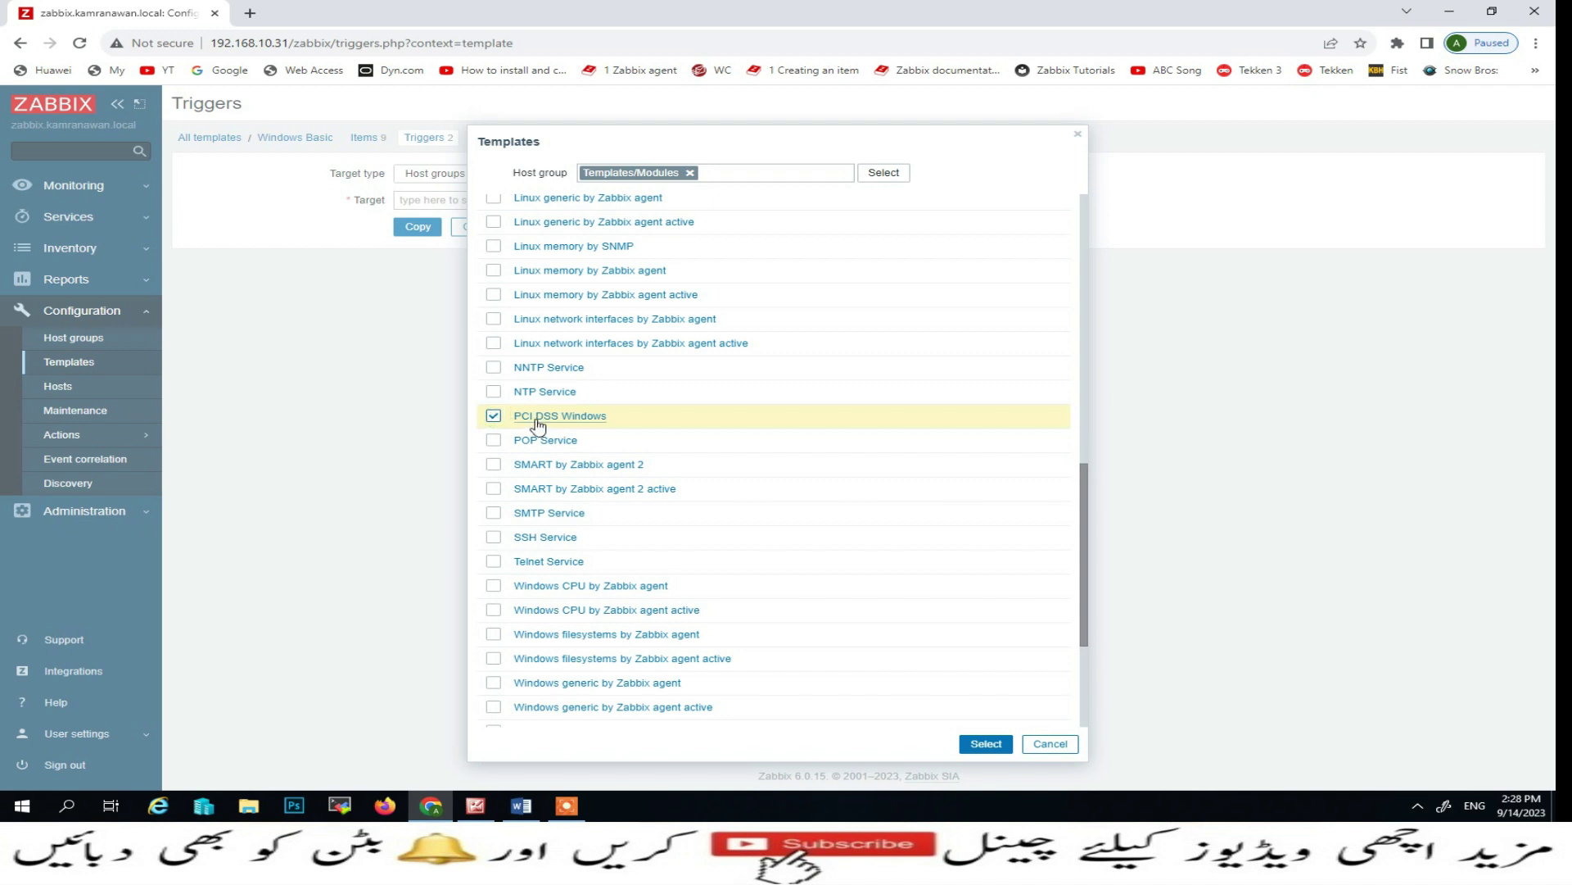
left_click(986, 747)
left_click(414, 248)
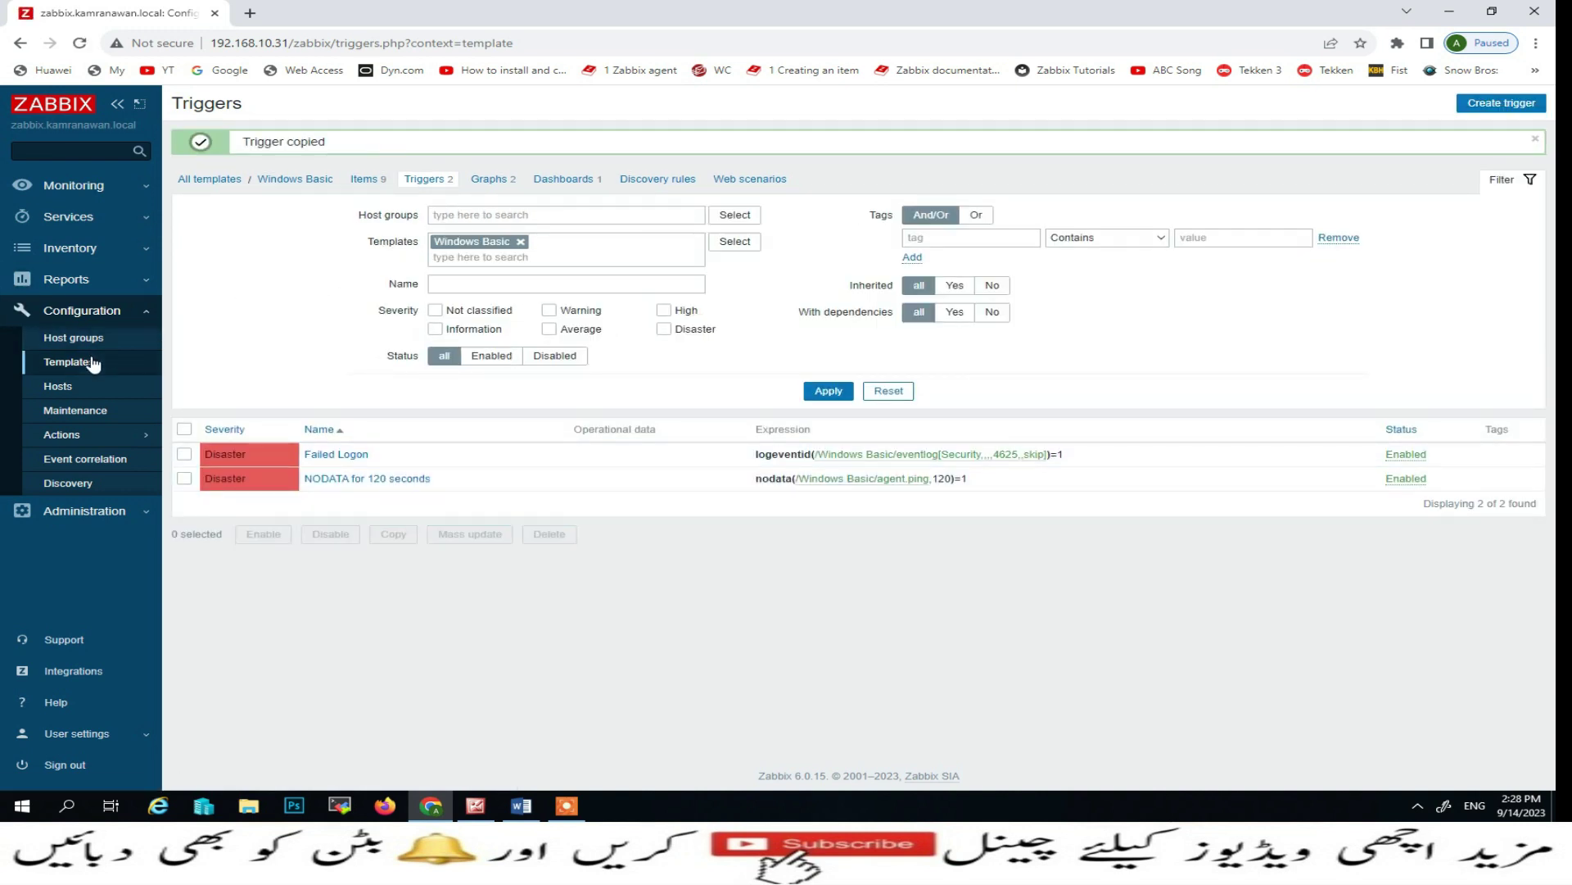
left_click(92, 364)
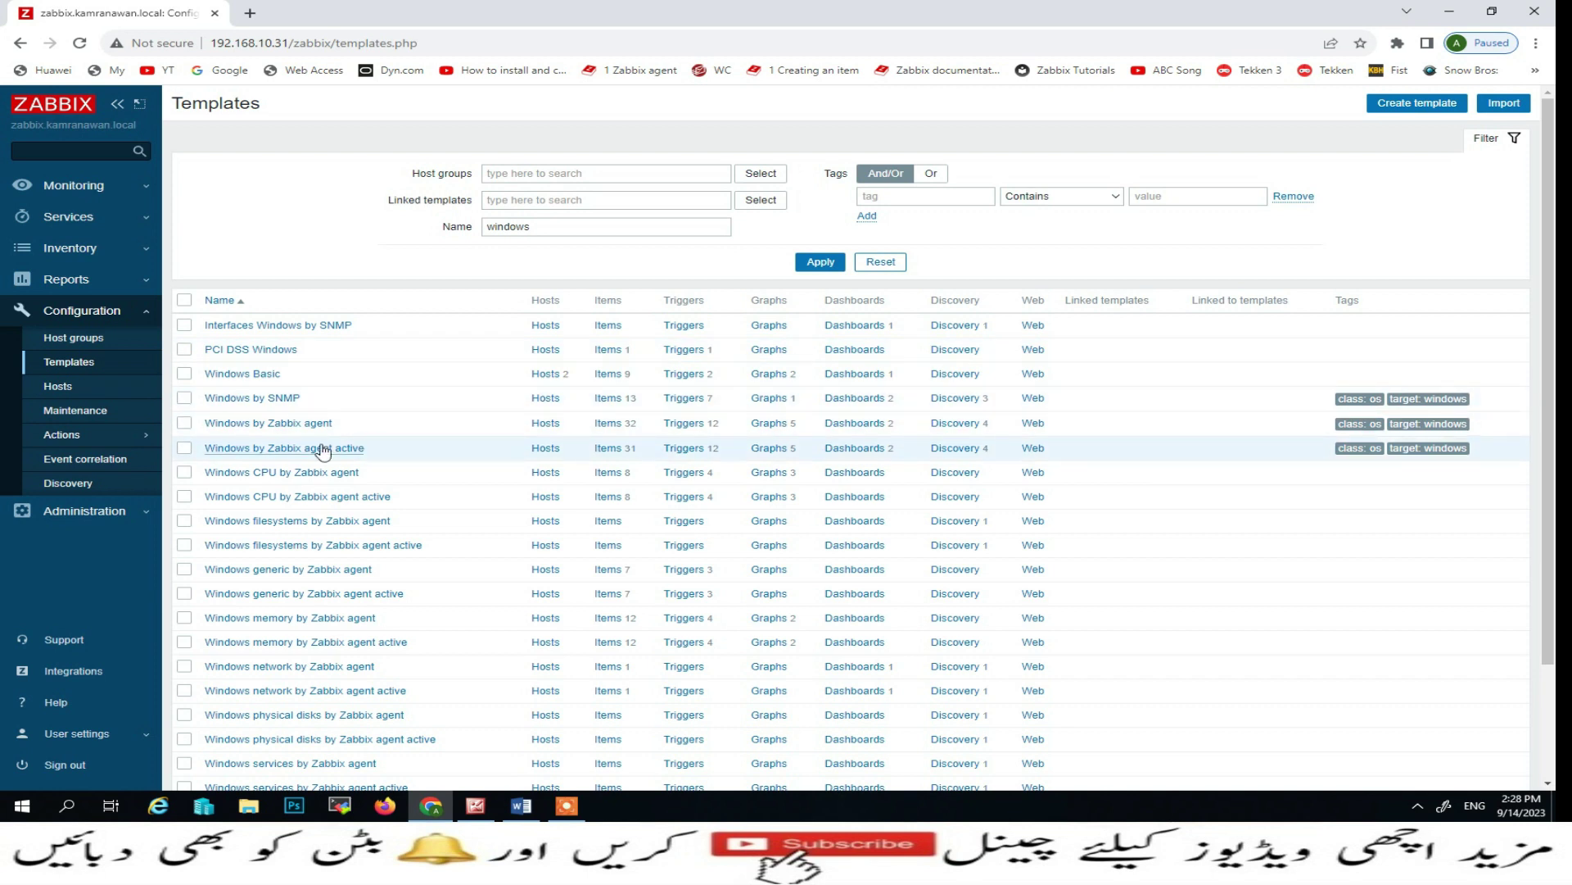
left_click(667, 351)
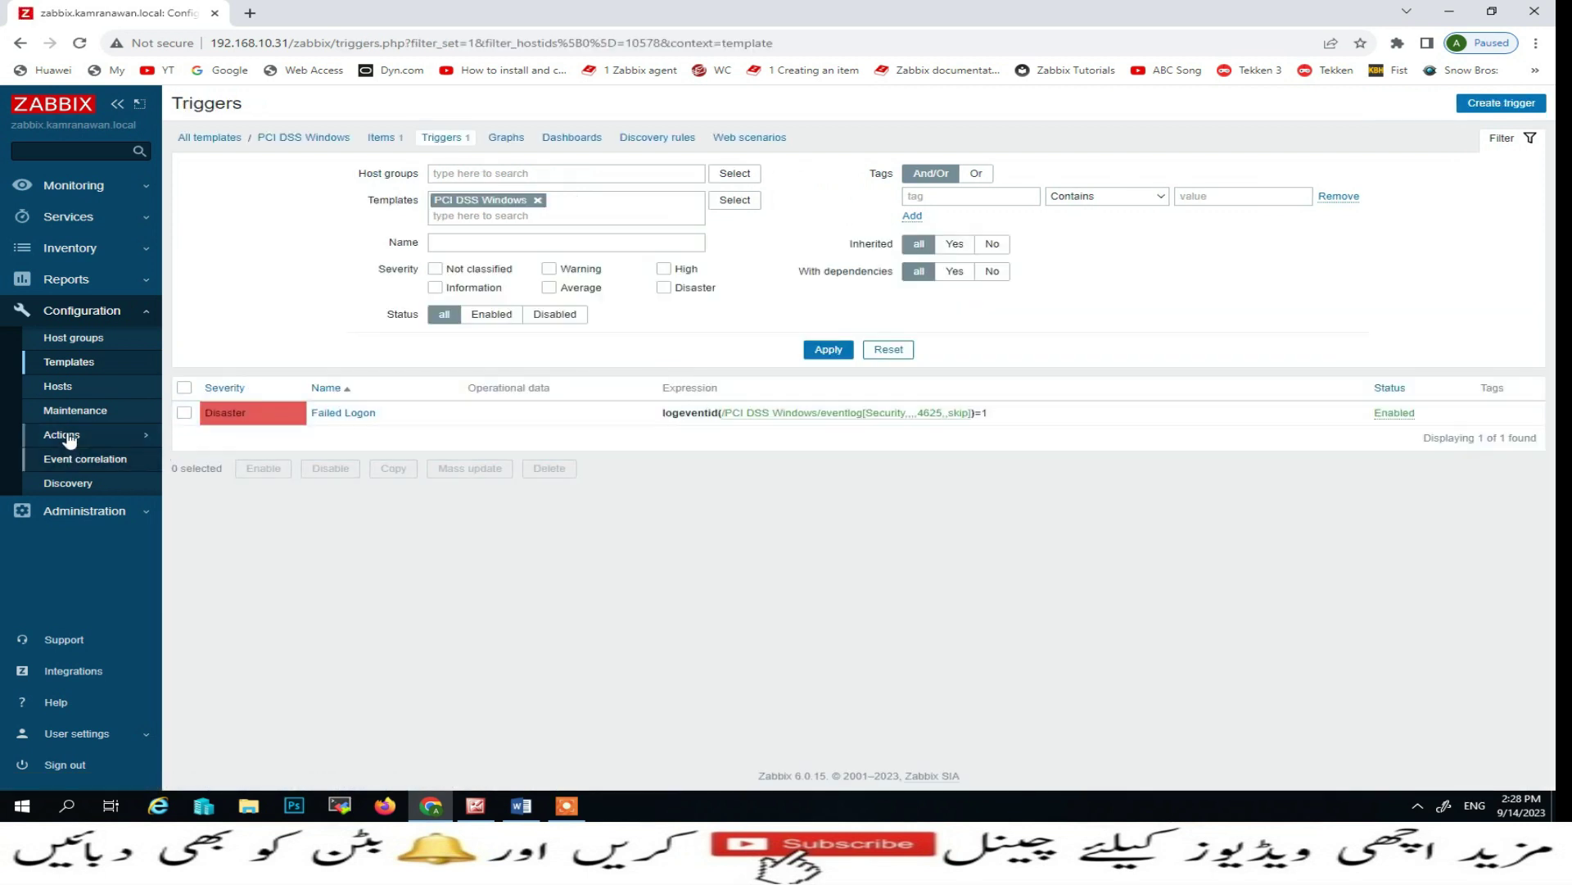
Step: Try to link the PCI DSS Windows template to the Win-11-PC host alongside Windows Basic
left_click(65, 390)
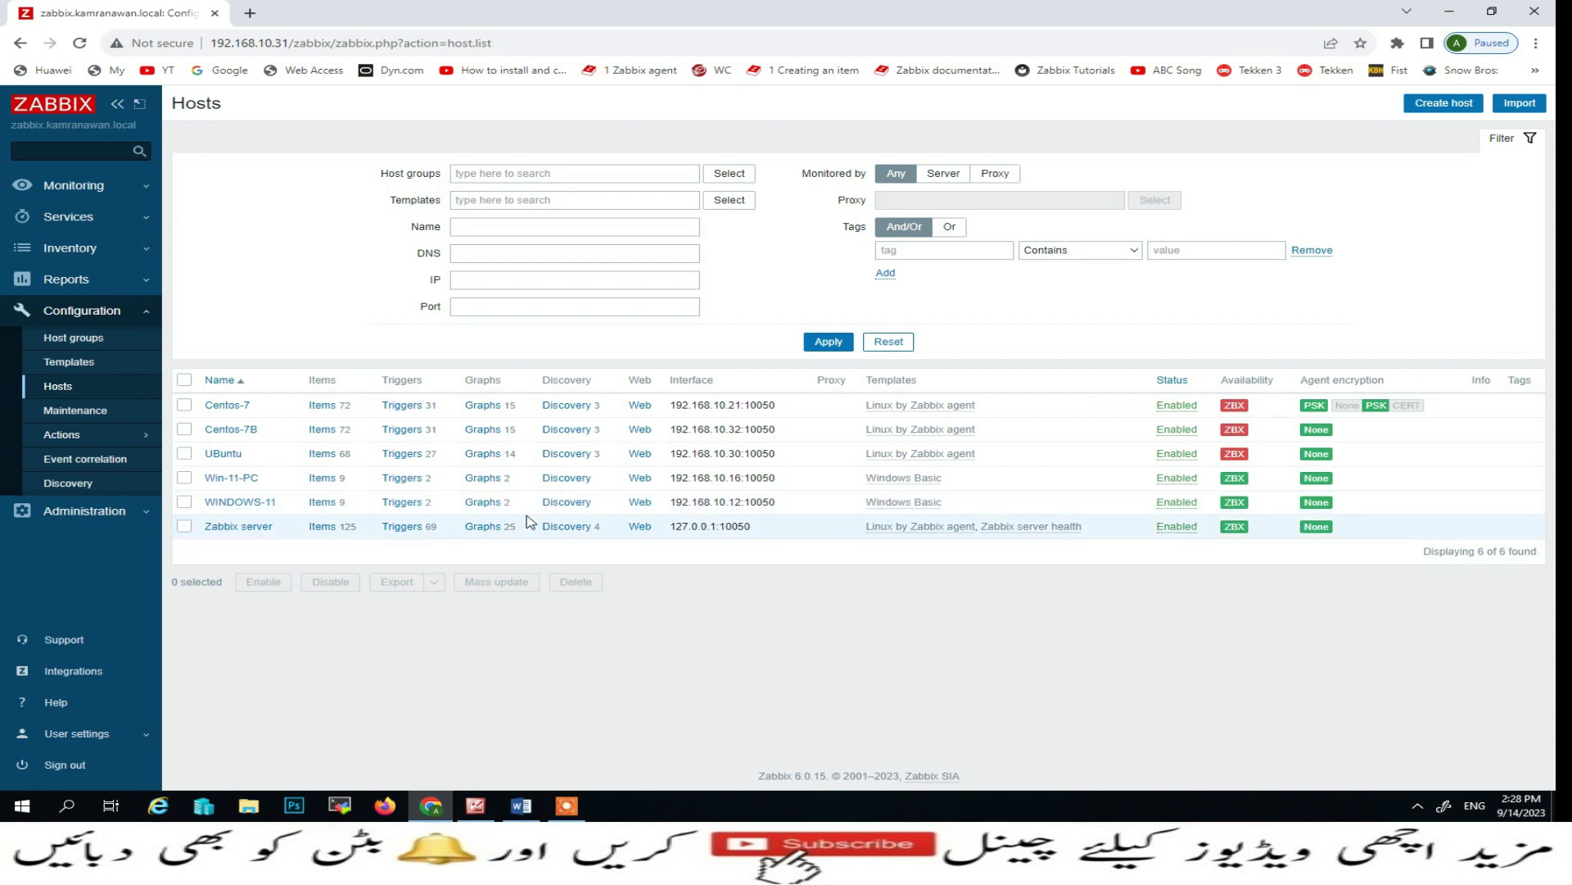
left_click(215, 482)
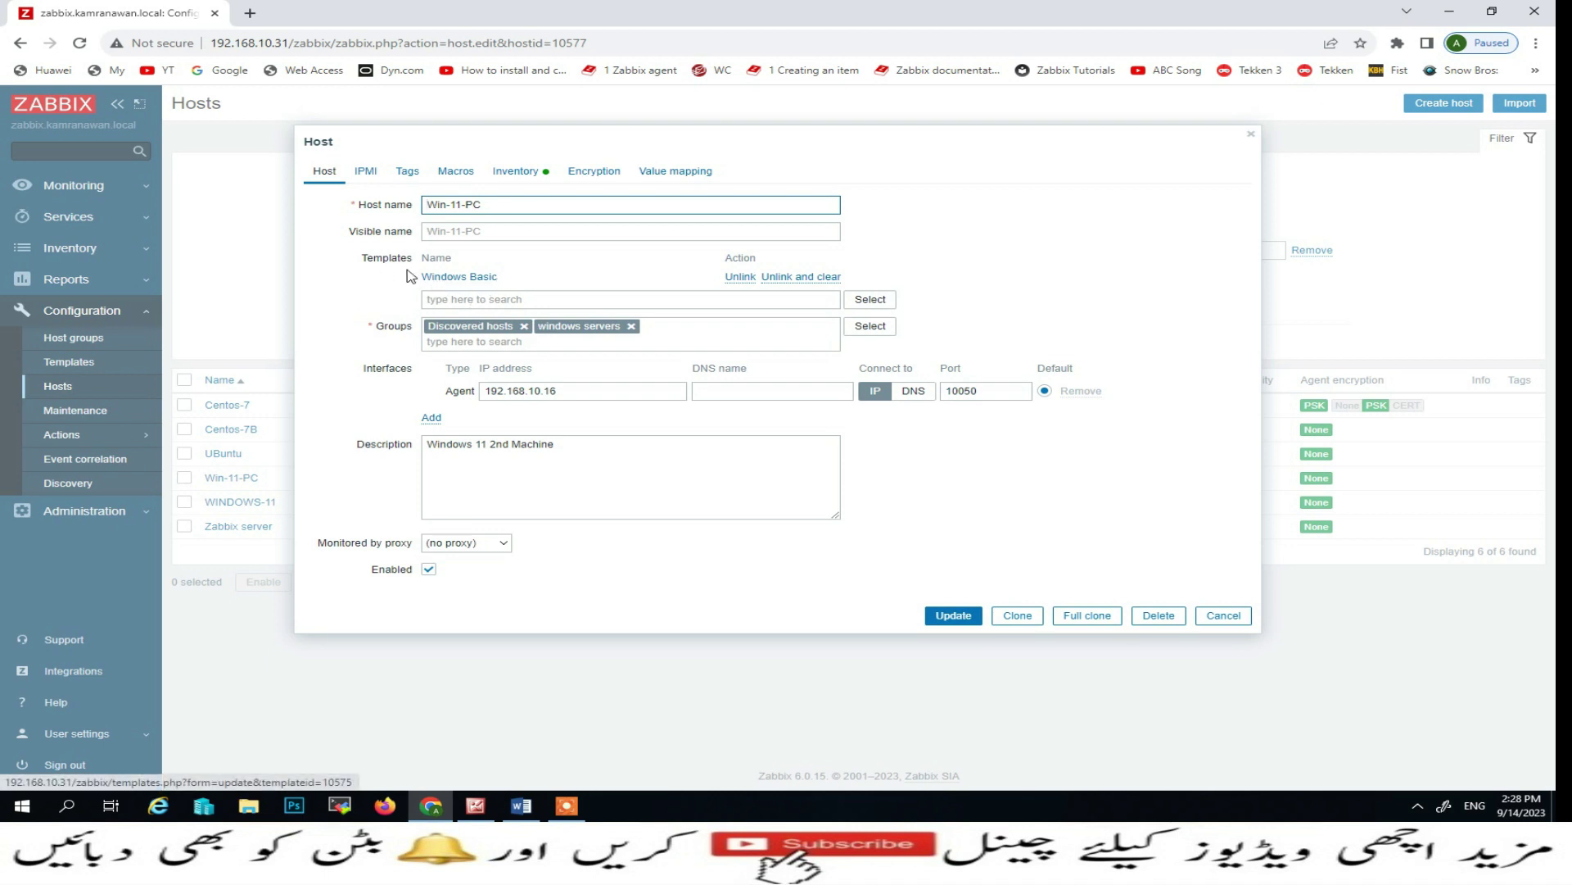
left_click(872, 301)
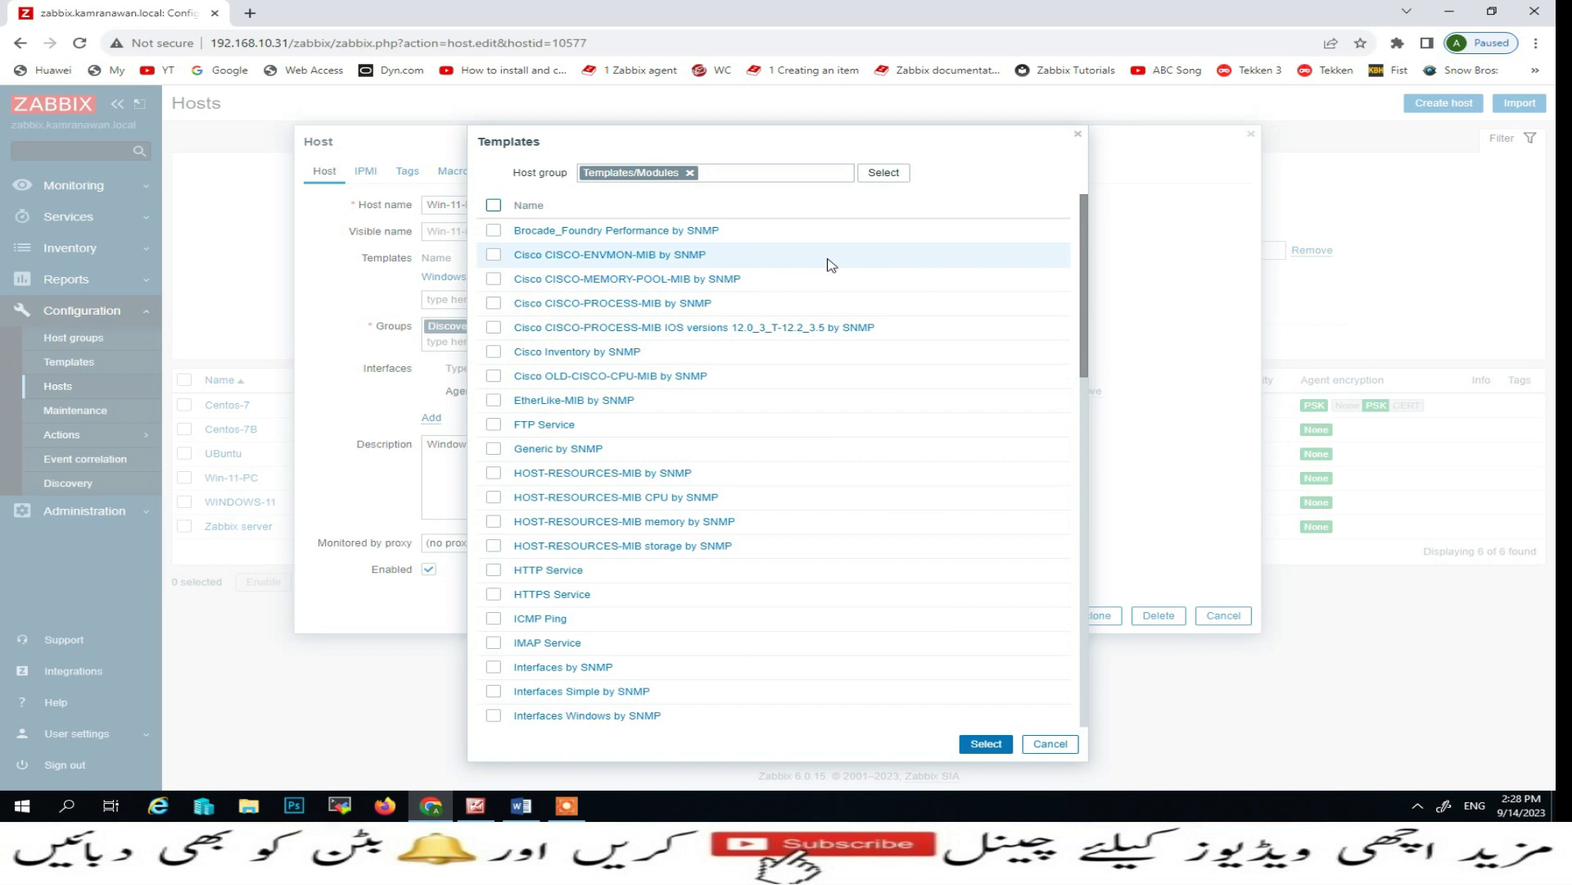
scroll(774, 561, "down", 4)
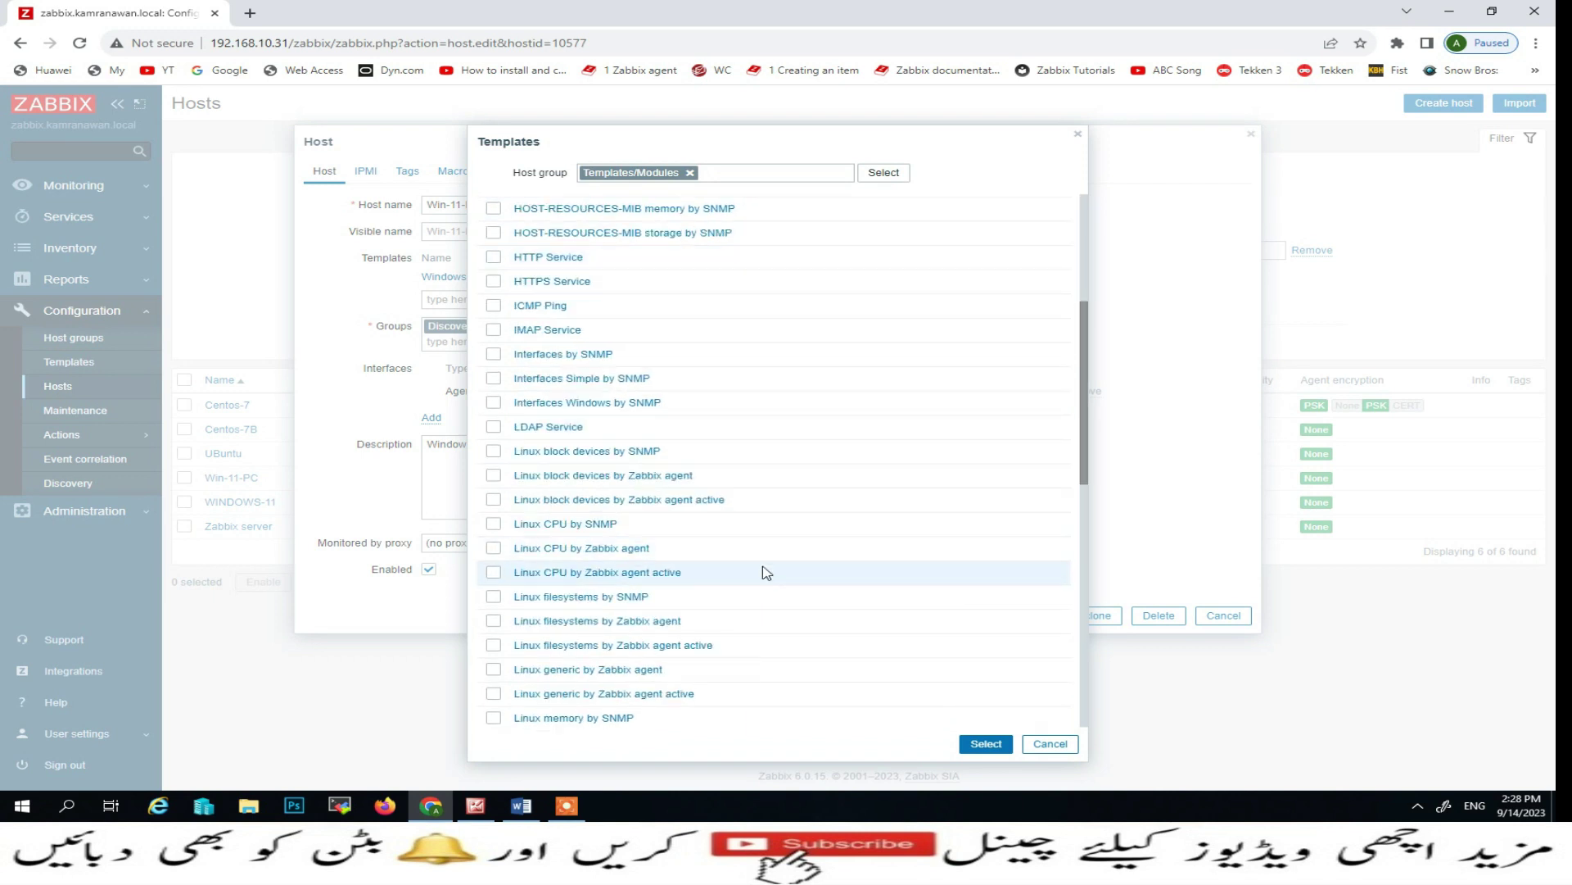
scroll(725, 571, "down", 5)
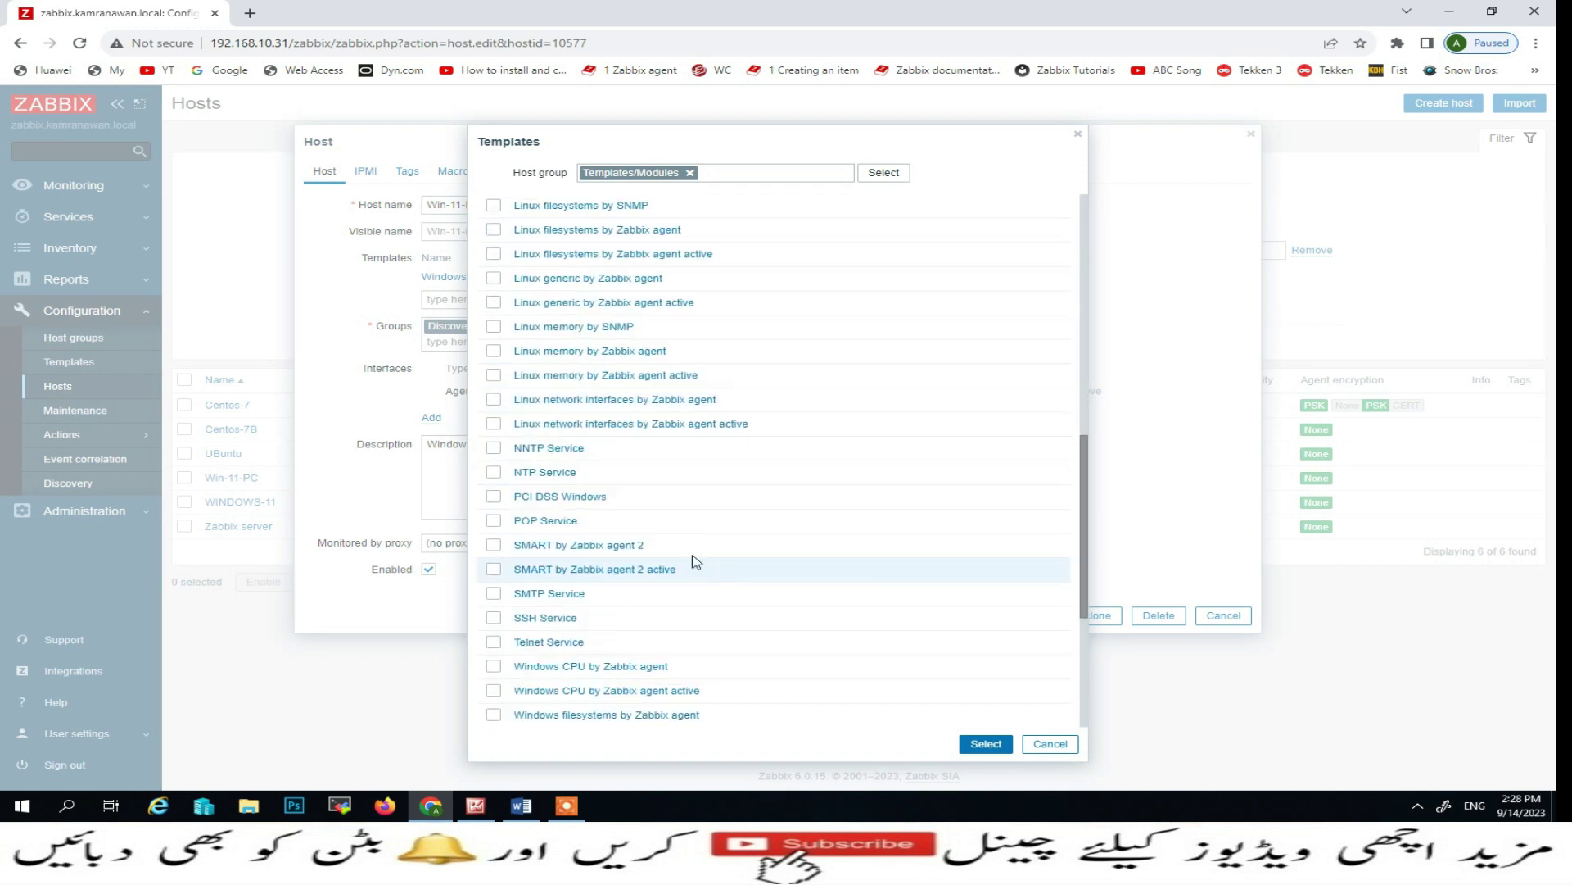
left_click(495, 498)
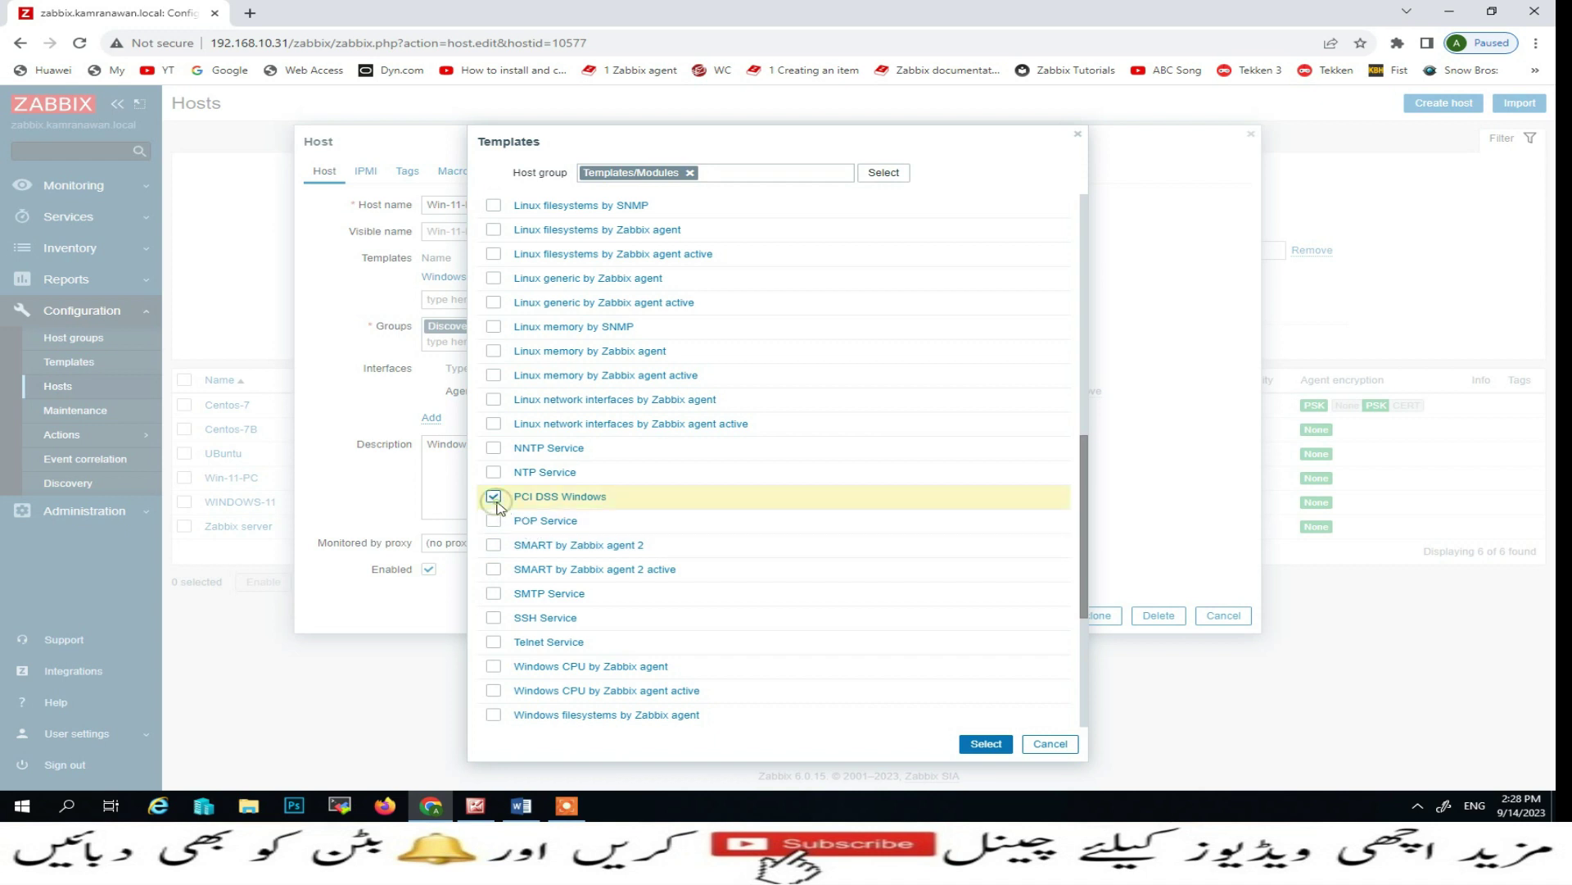
left_click(985, 746)
left_click(954, 633)
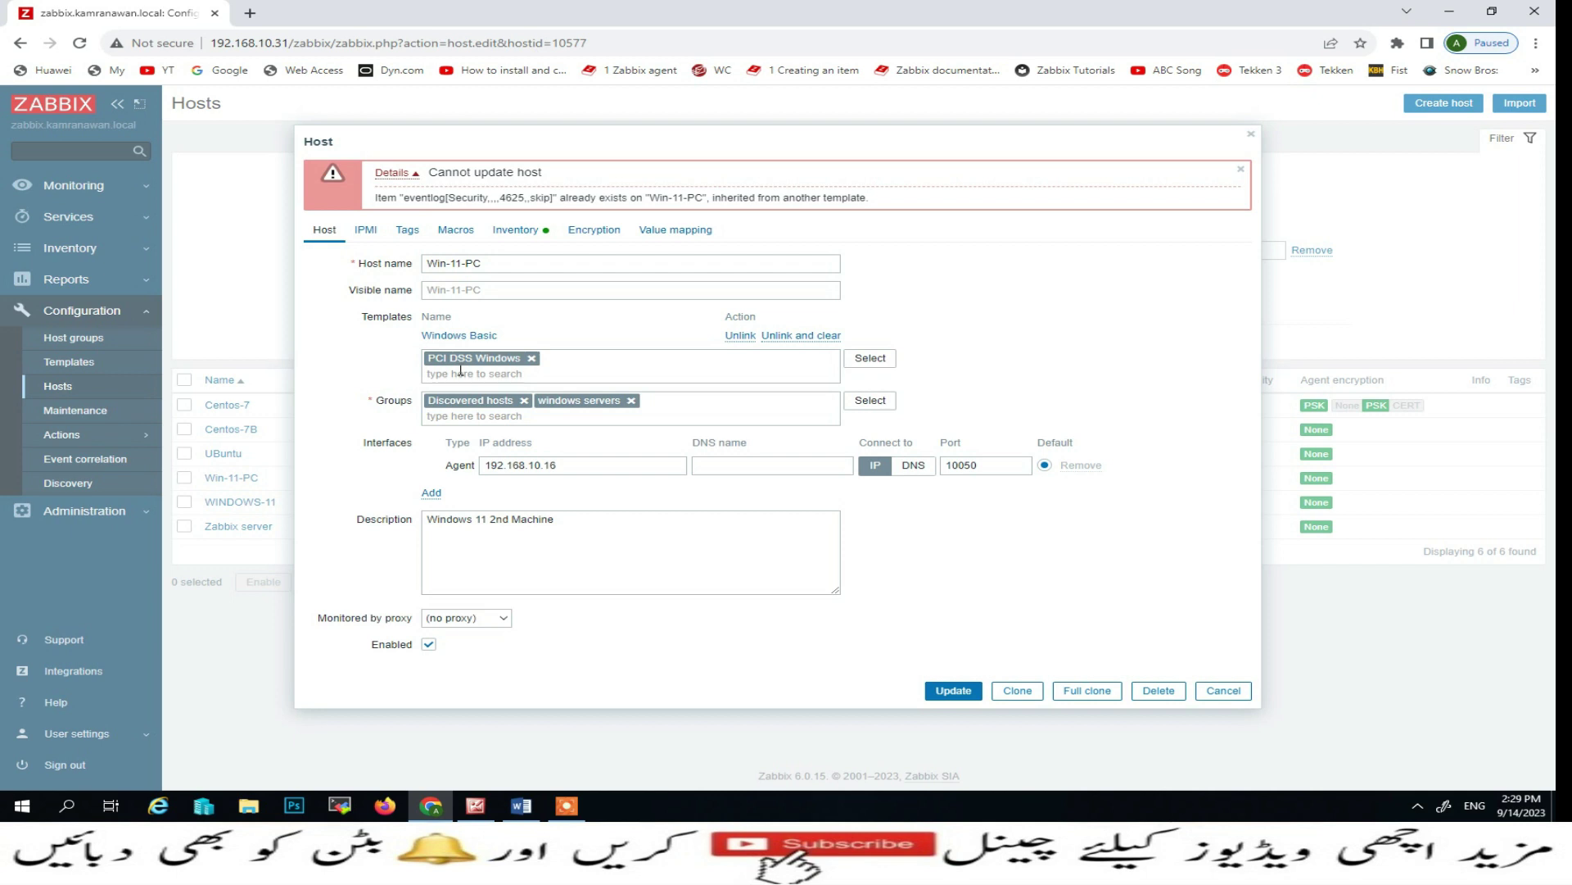
left_click(1226, 693)
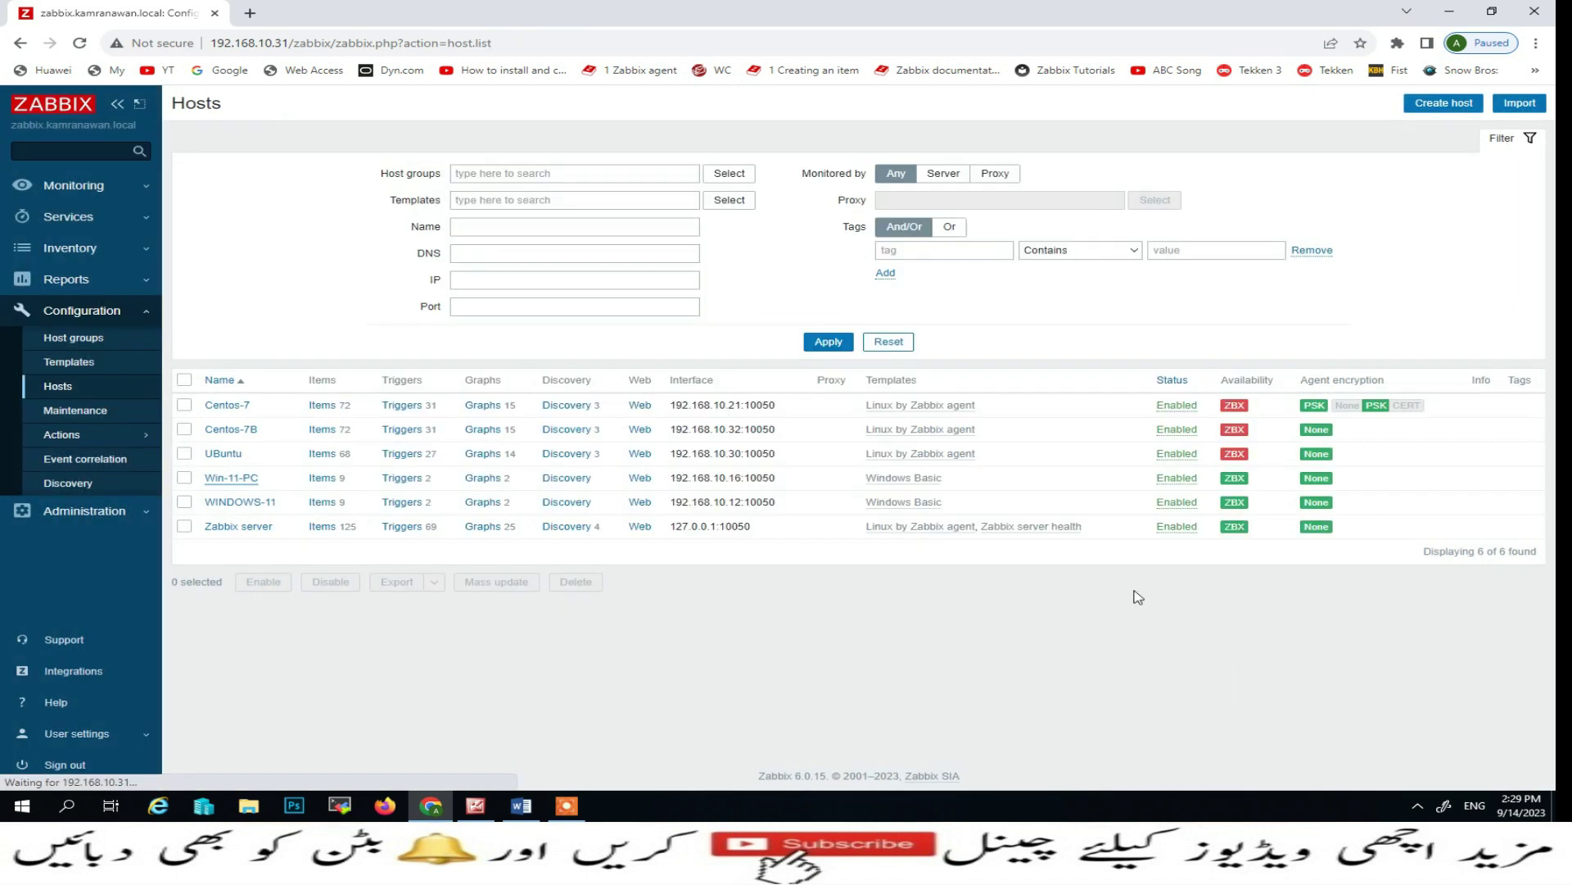
Step: Delete the Failed Logon item from the Windows Basic template and check that template's remaining triggers
left_click(67, 362)
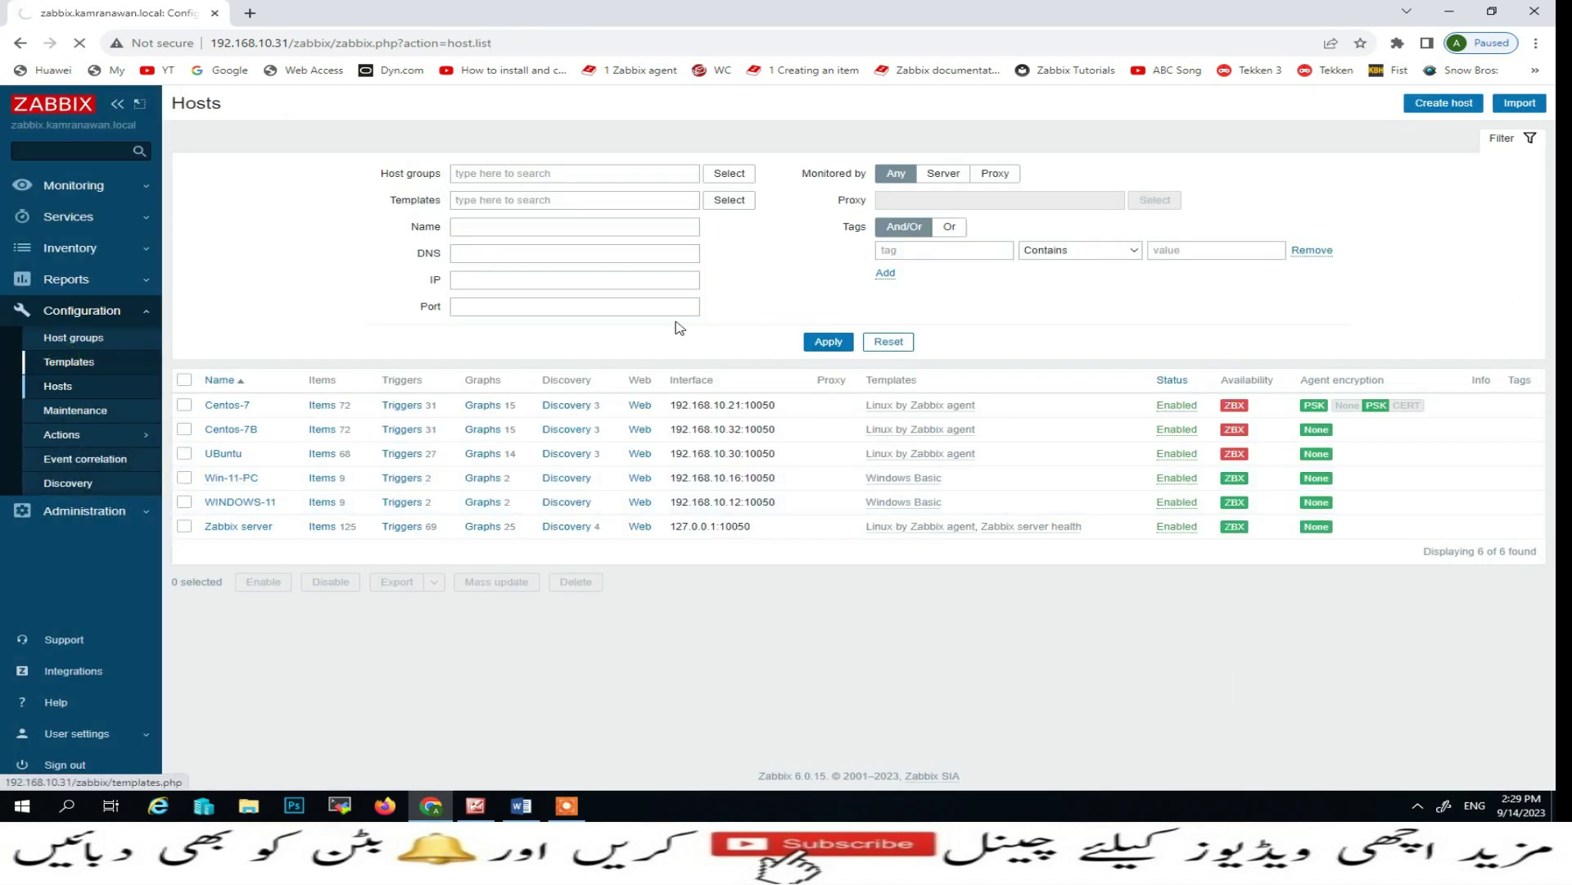
left_click(246, 373)
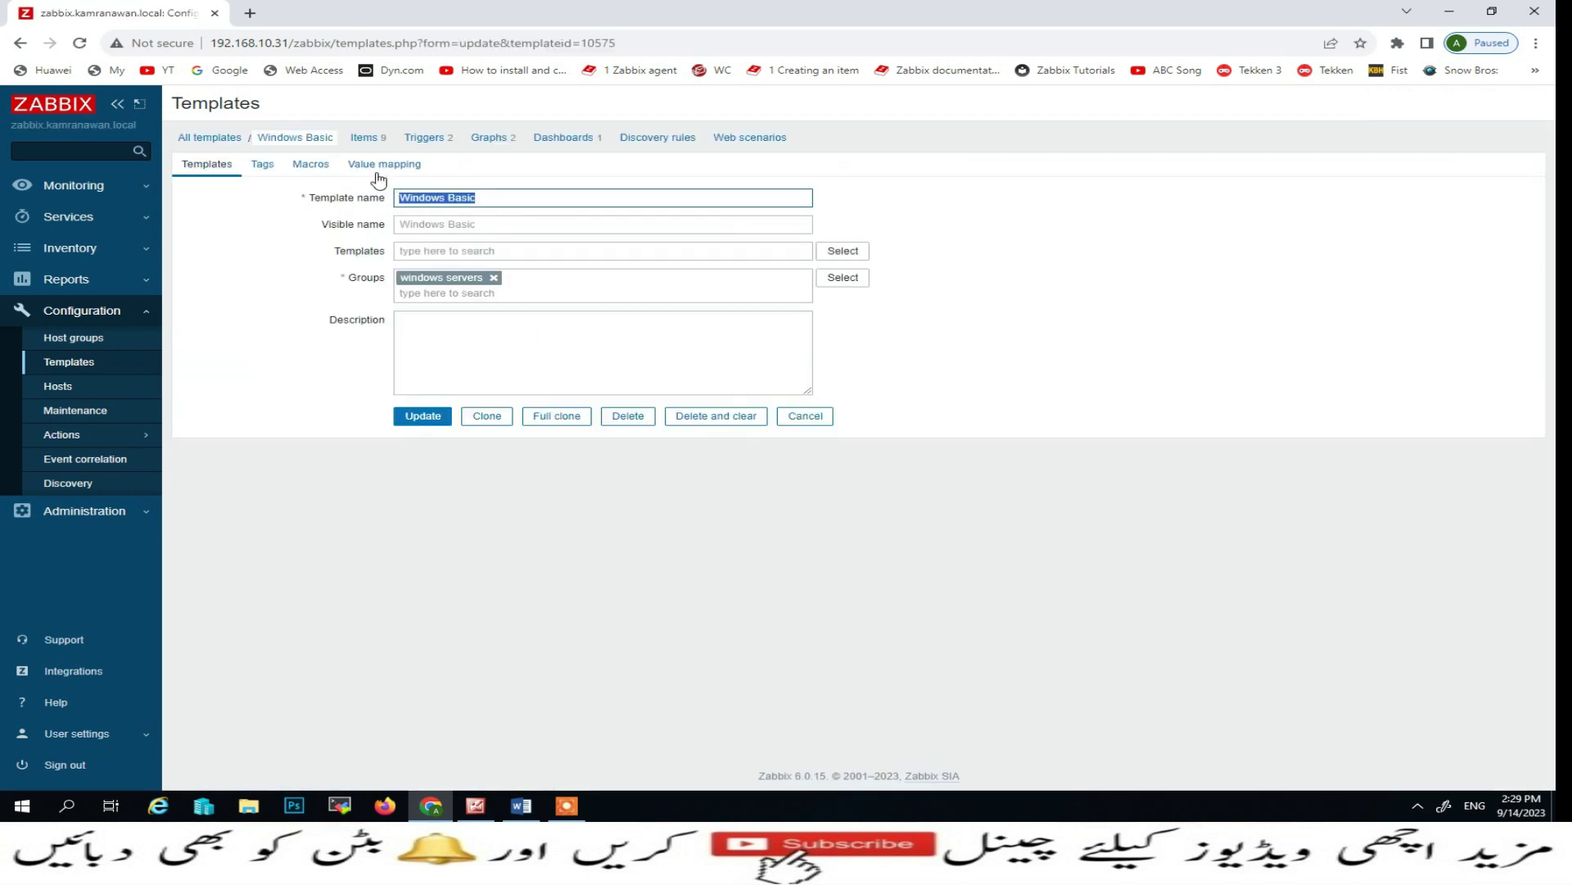
left_click(364, 138)
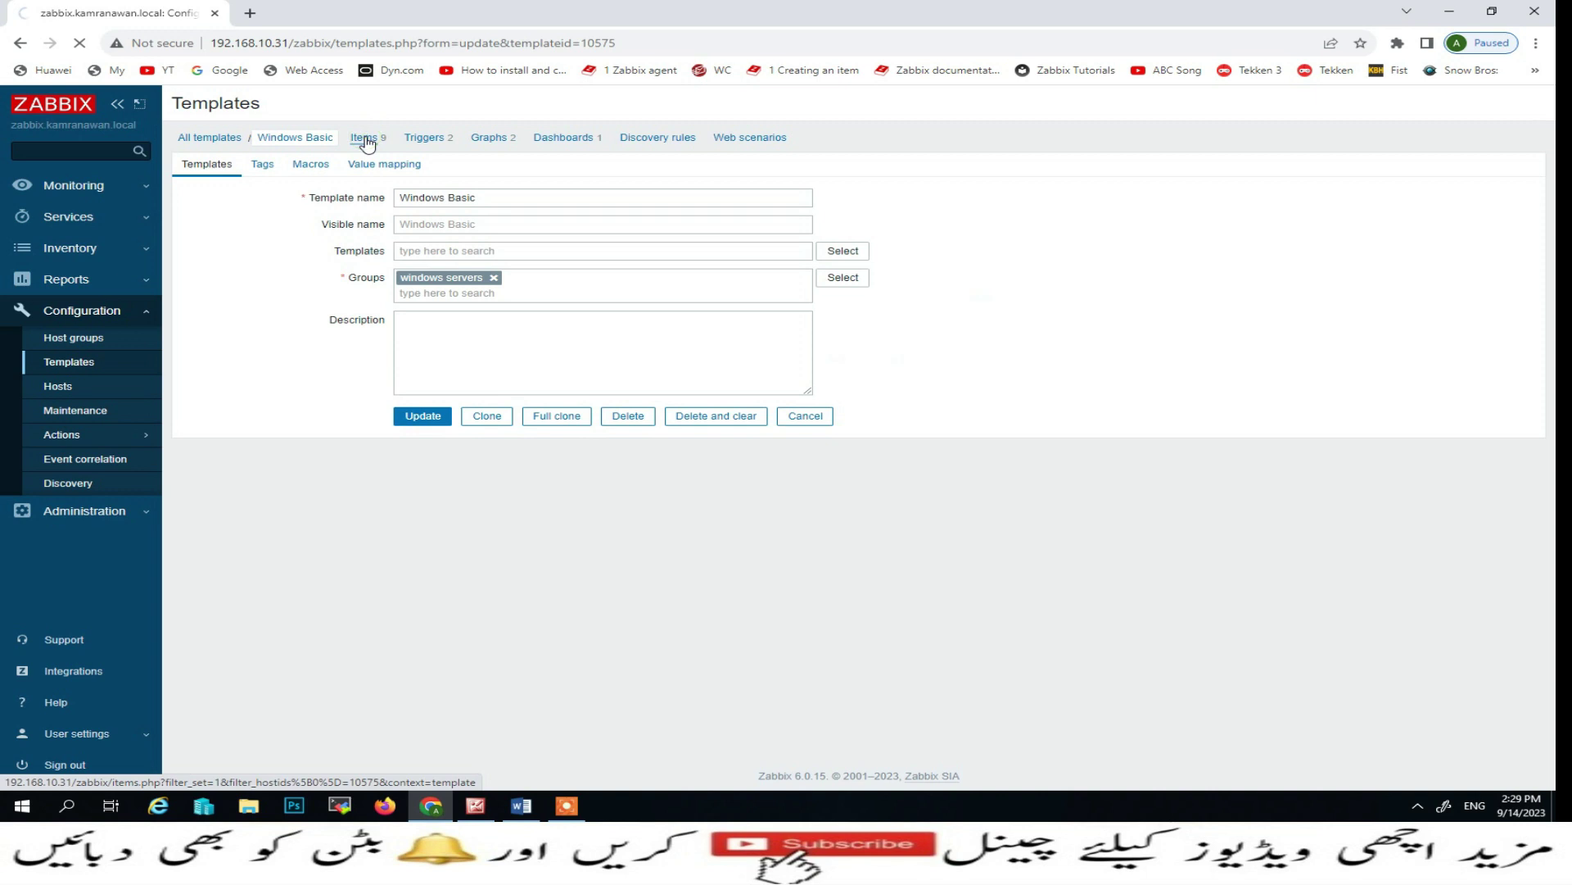
scroll(308, 597, "down", 2)
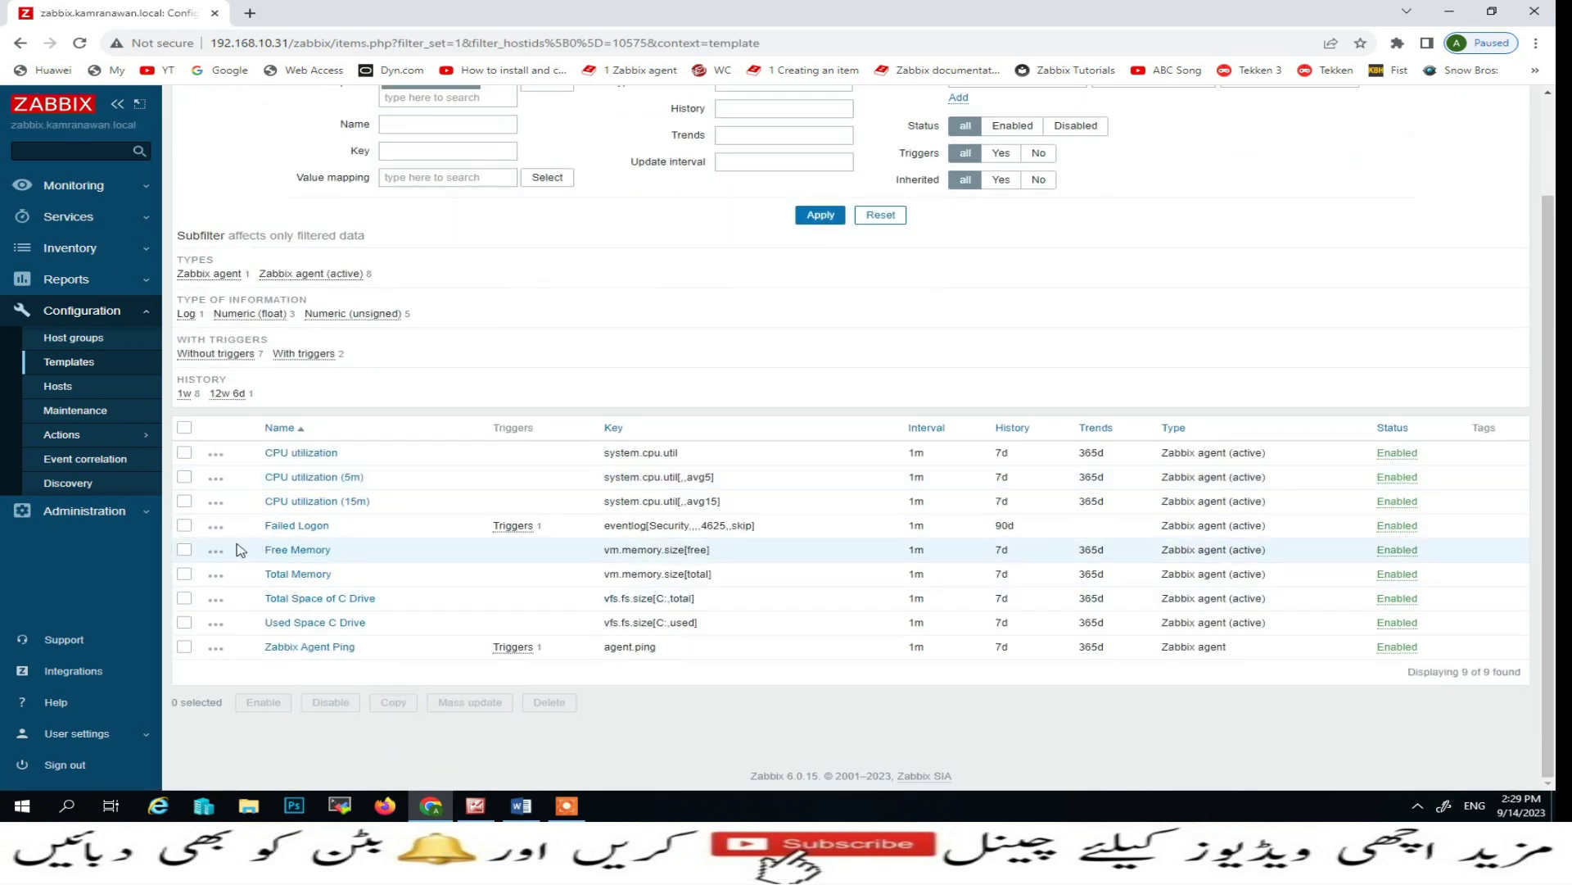
left_click(185, 525)
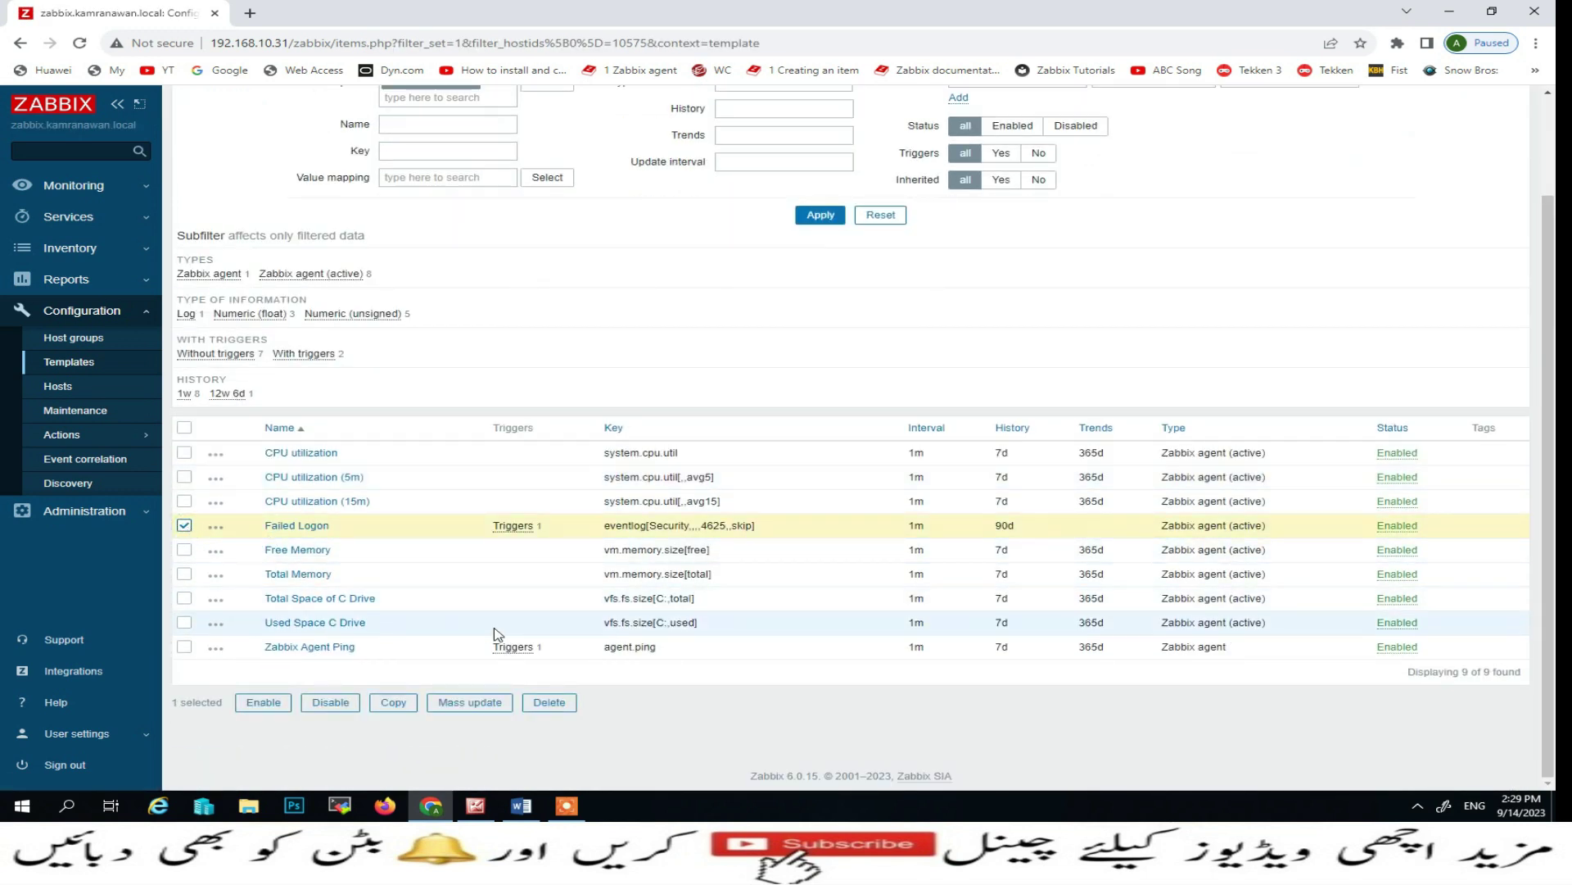
left_click(551, 703)
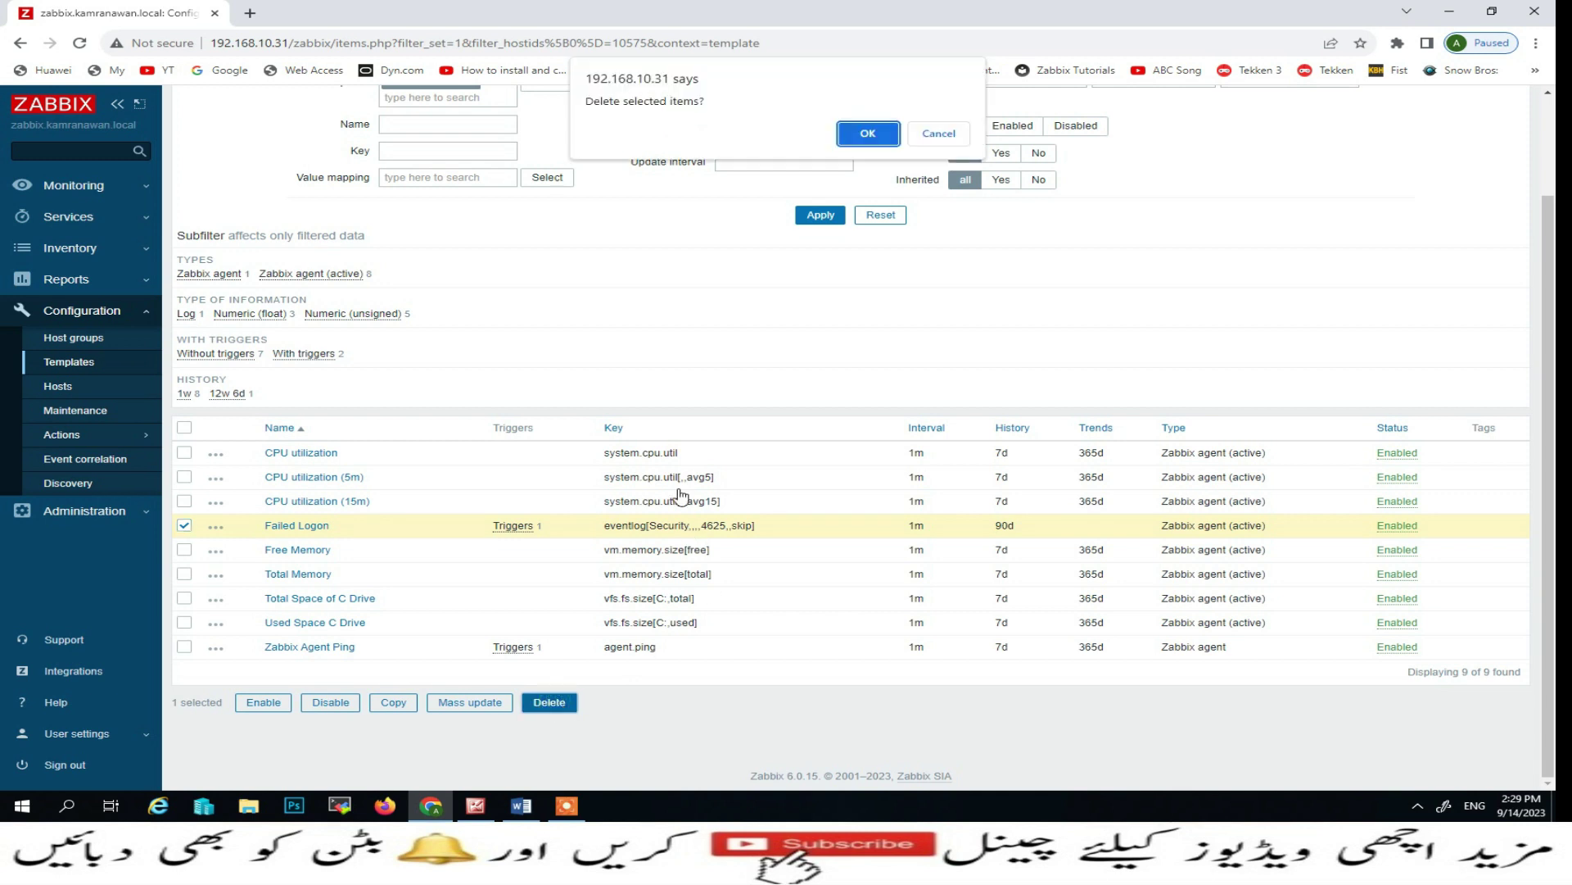
left_click(867, 134)
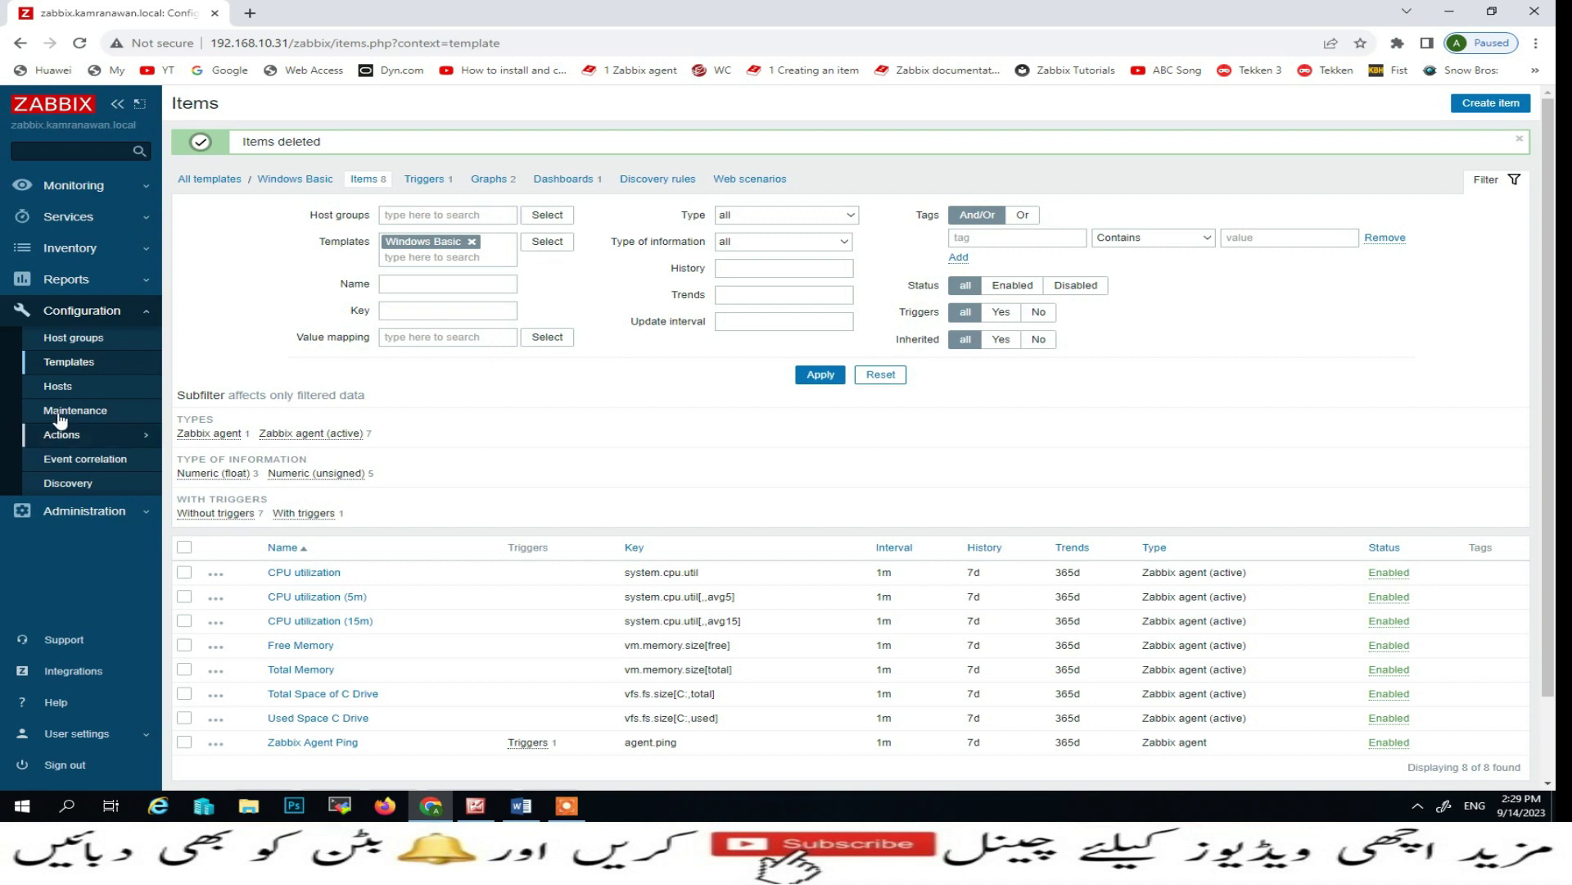
left_click(63, 365)
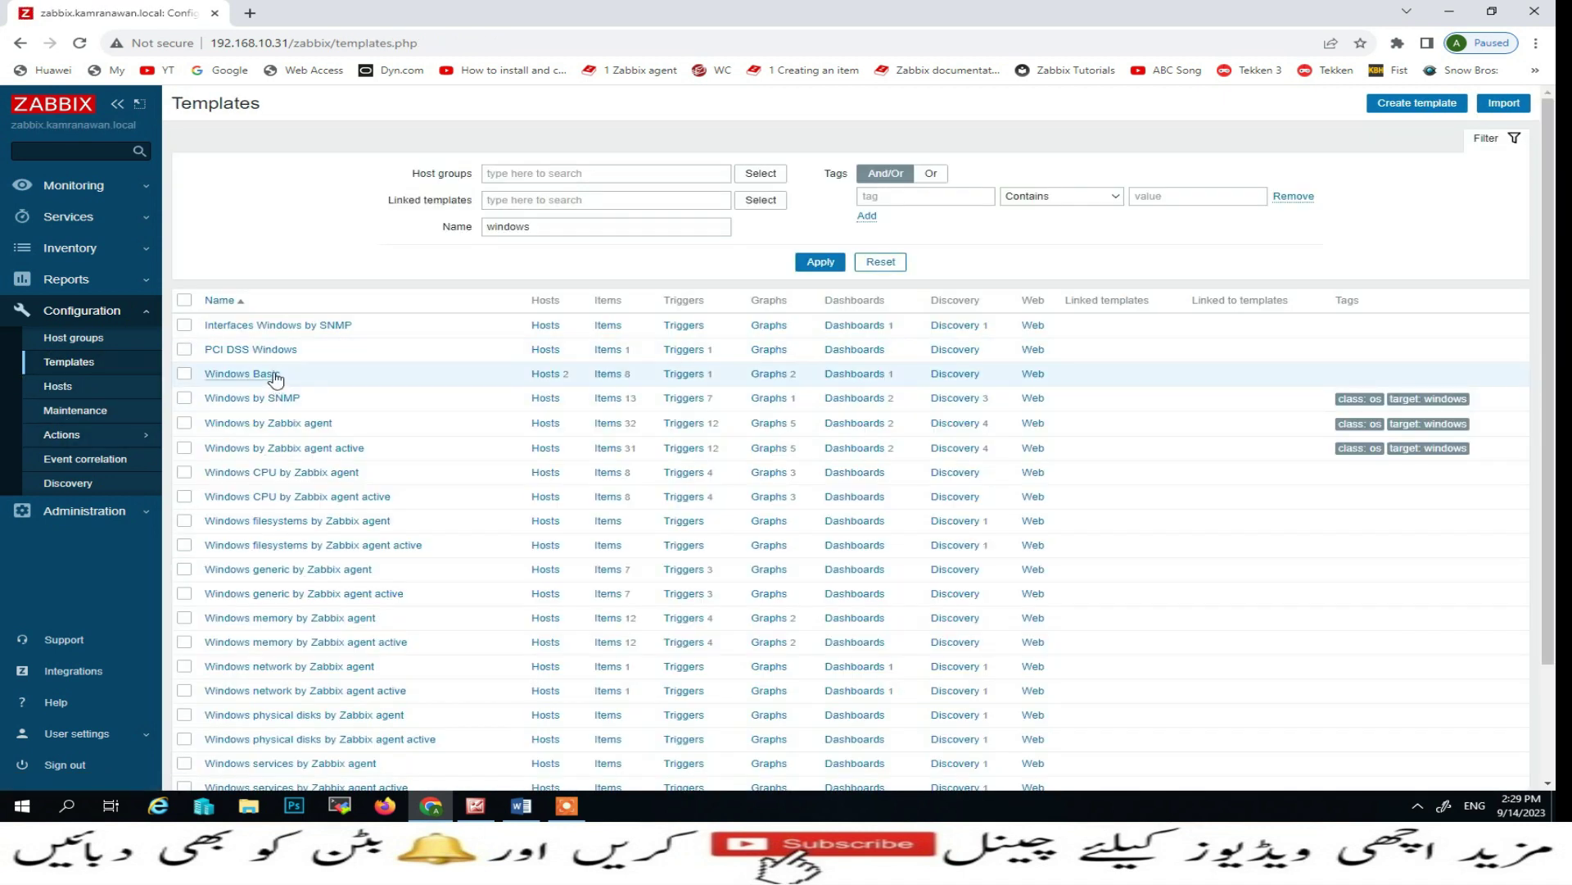
left_click(676, 375)
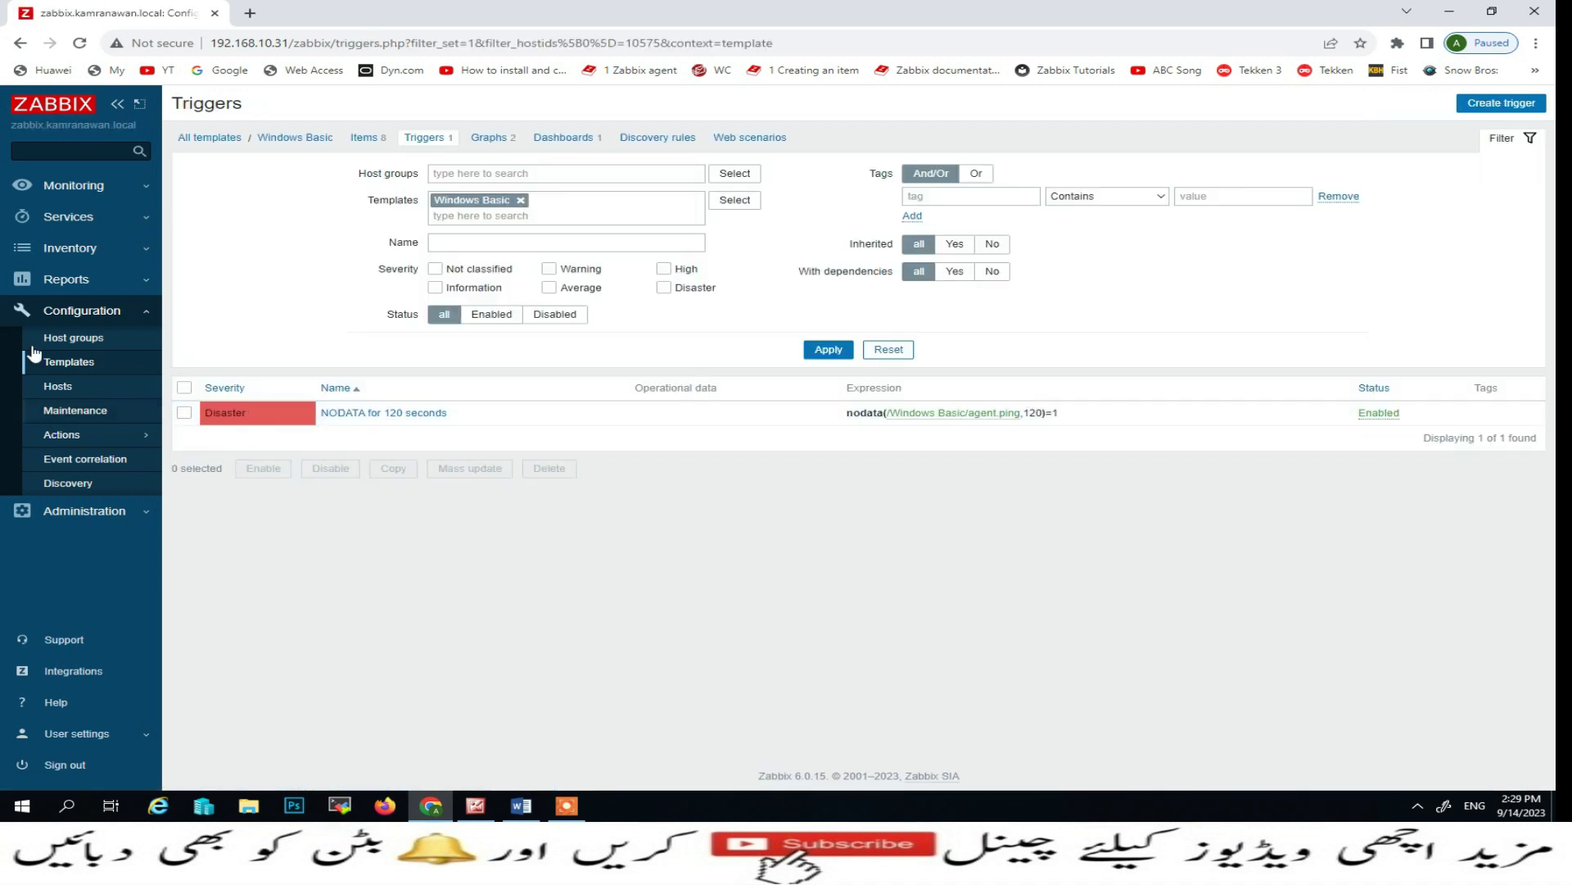
Step: Link the PCI DSS Windows template from the Templates/Modules group to the Win-11-PC host and save the host
left_click(55, 393)
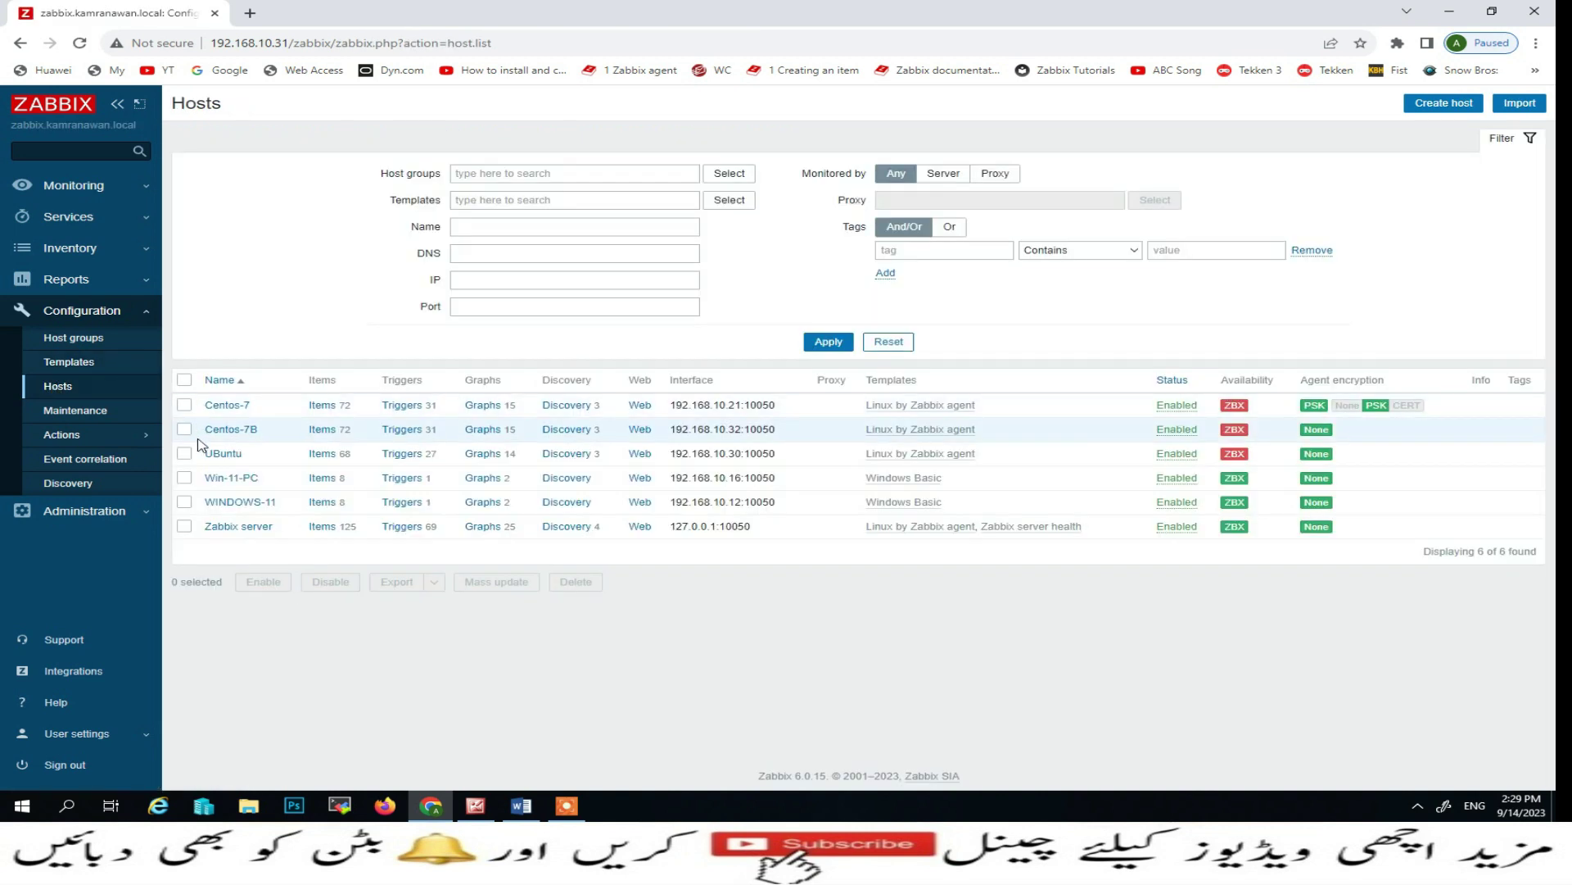
left_click(215, 478)
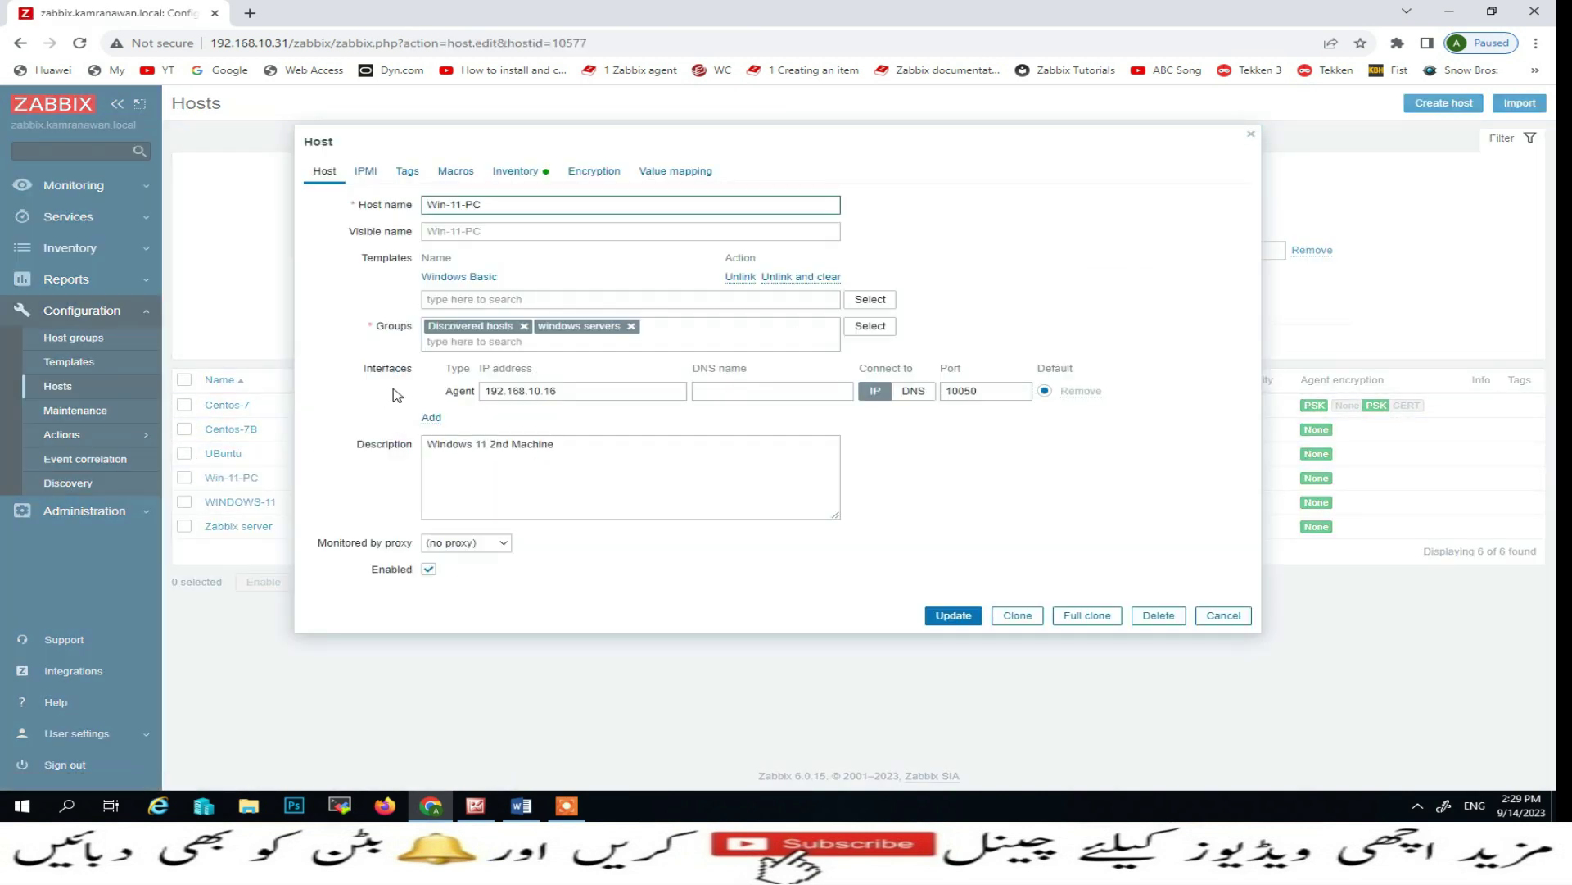
left_click(873, 301)
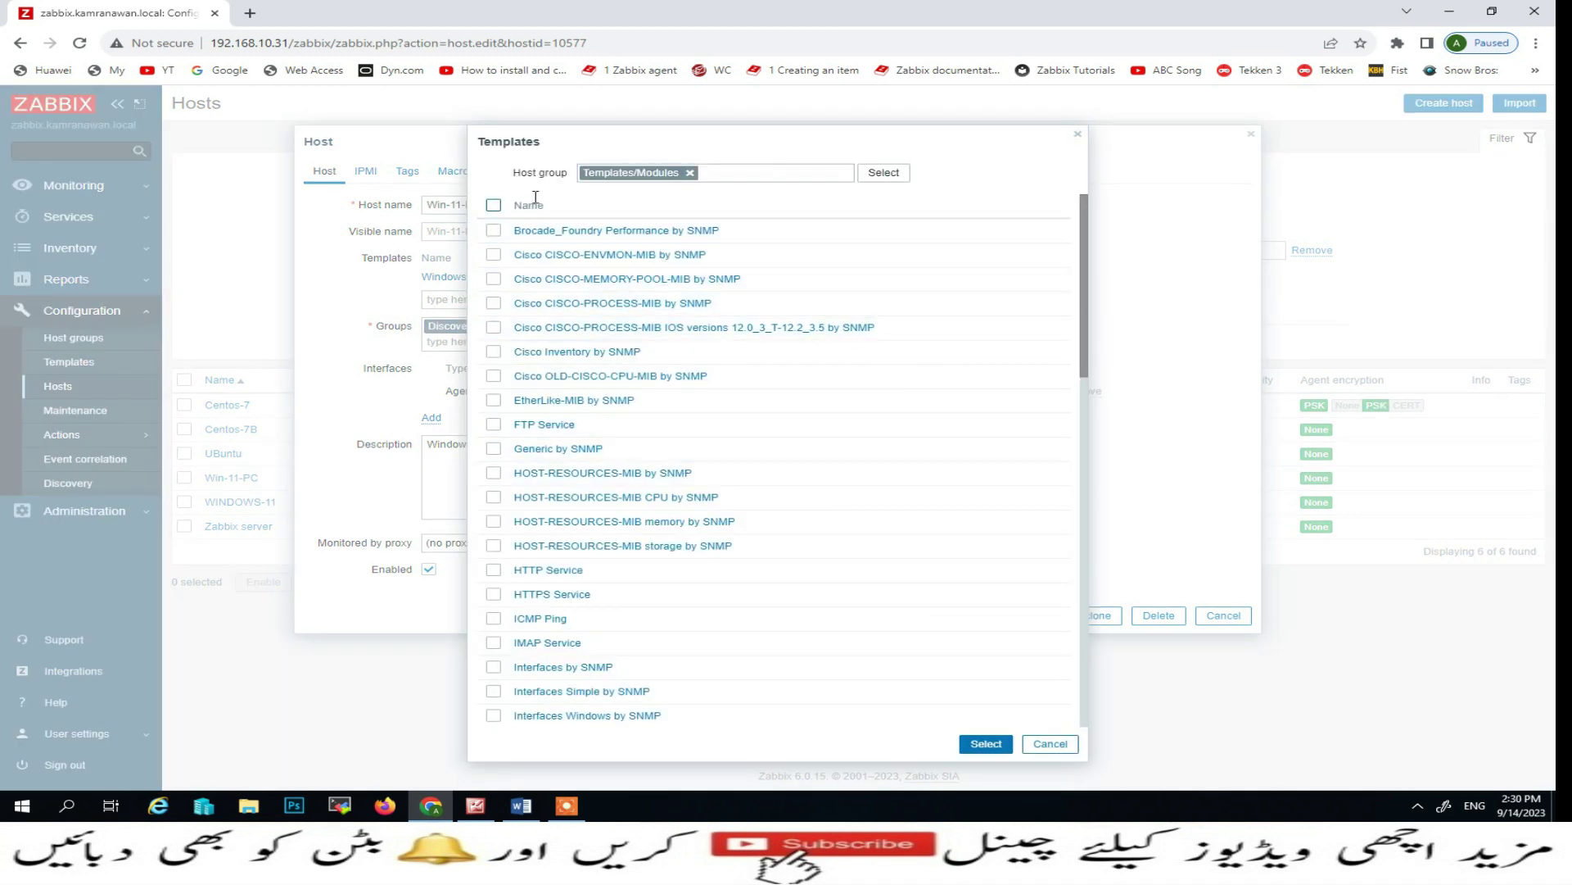
left_click(690, 174)
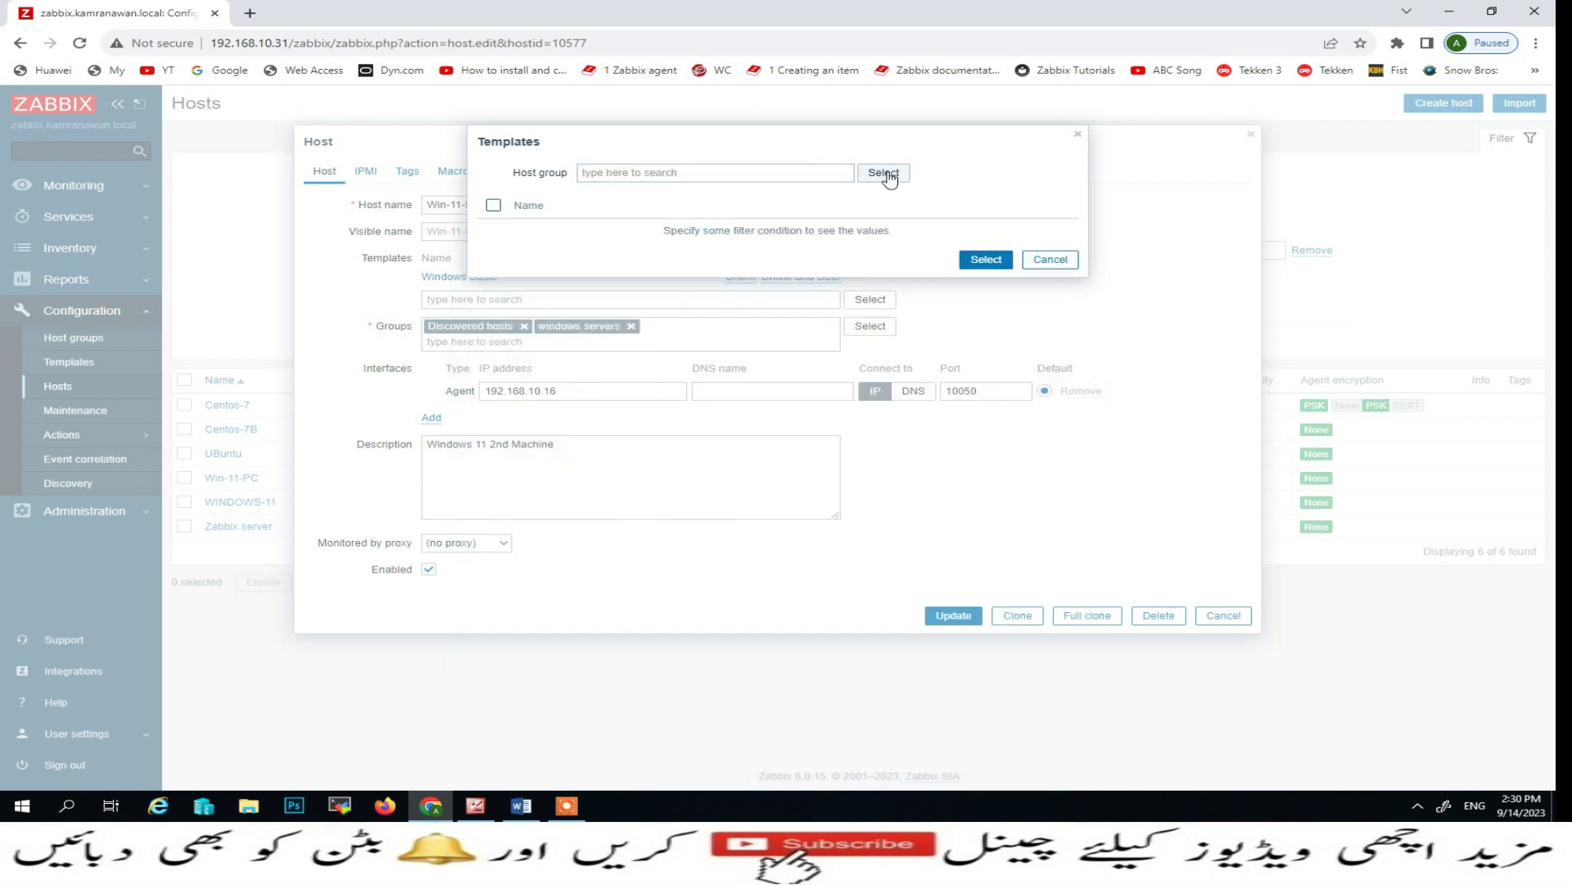
left_click(883, 173)
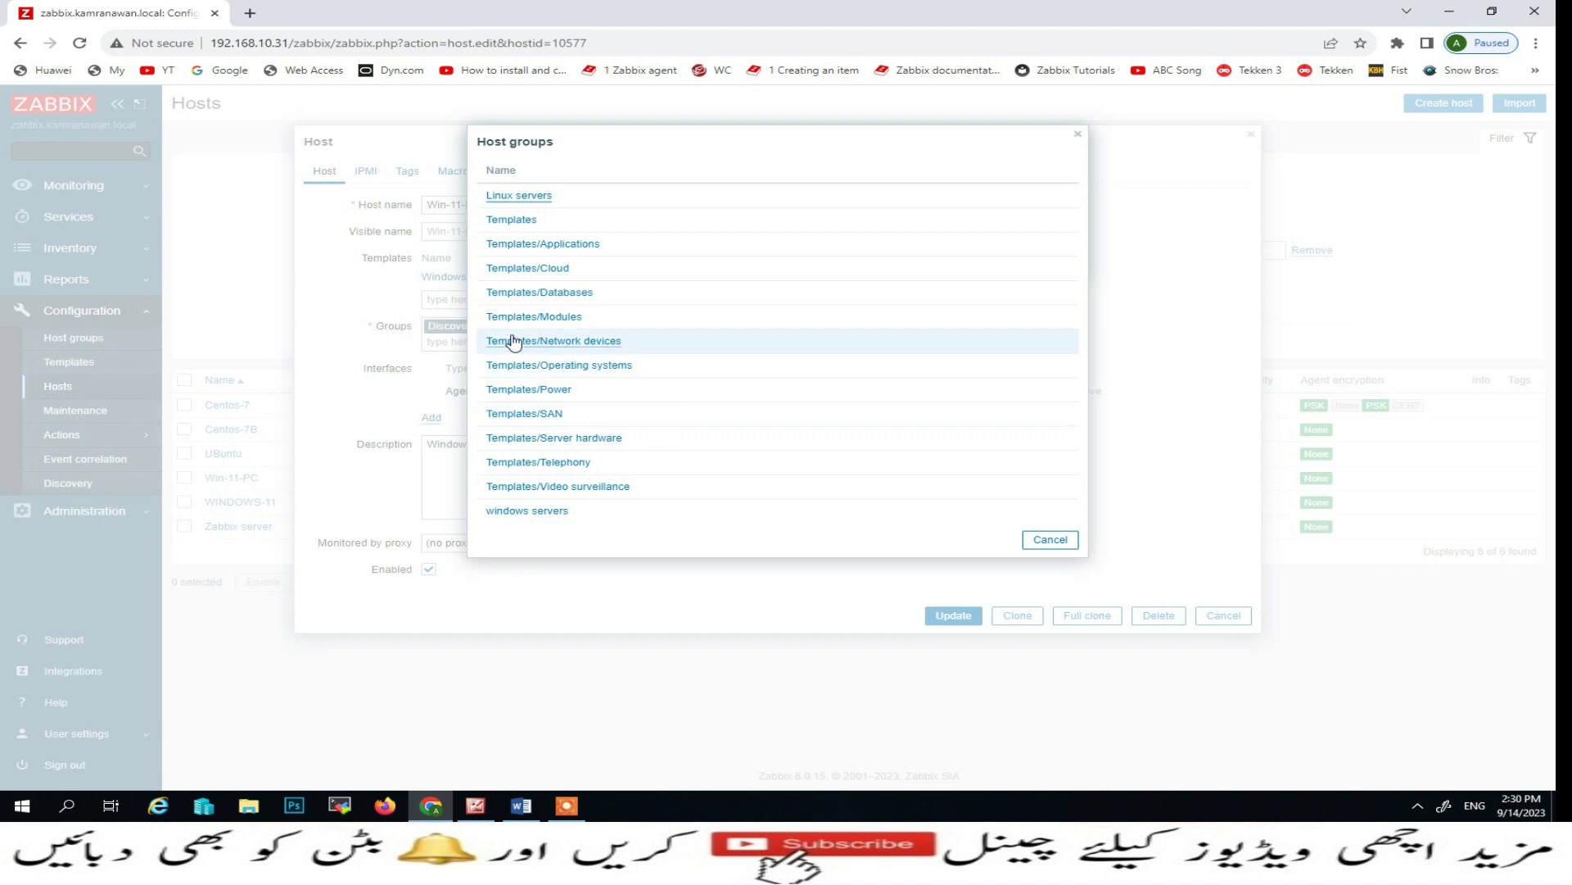
left_click(509, 317)
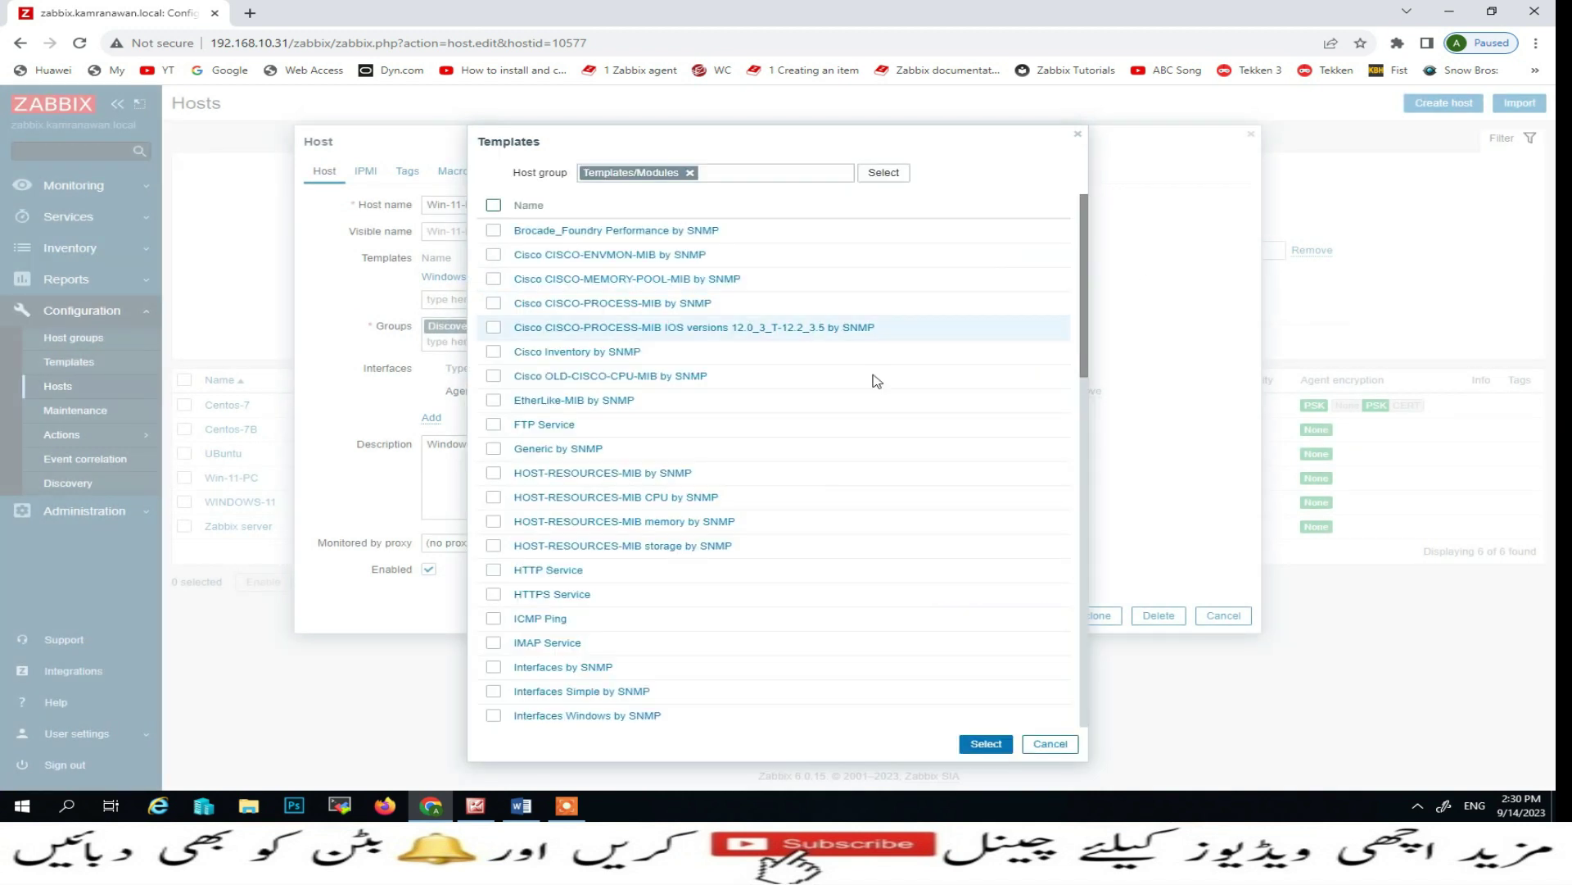
scroll(709, 482, "down", 7)
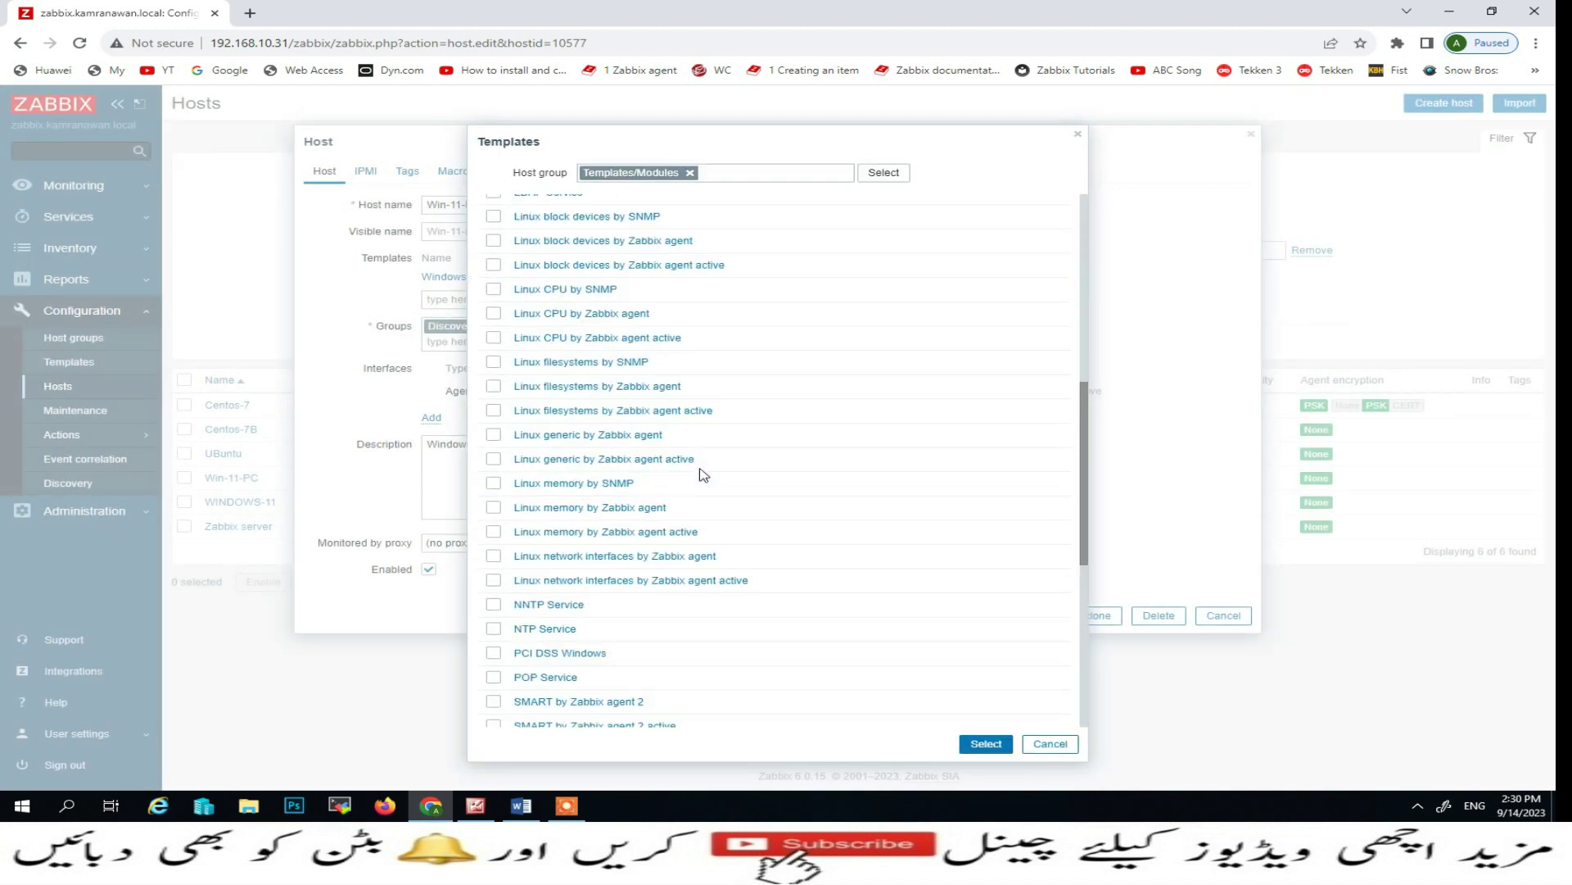
scroll(702, 475, "down", 3)
left_click(573, 418)
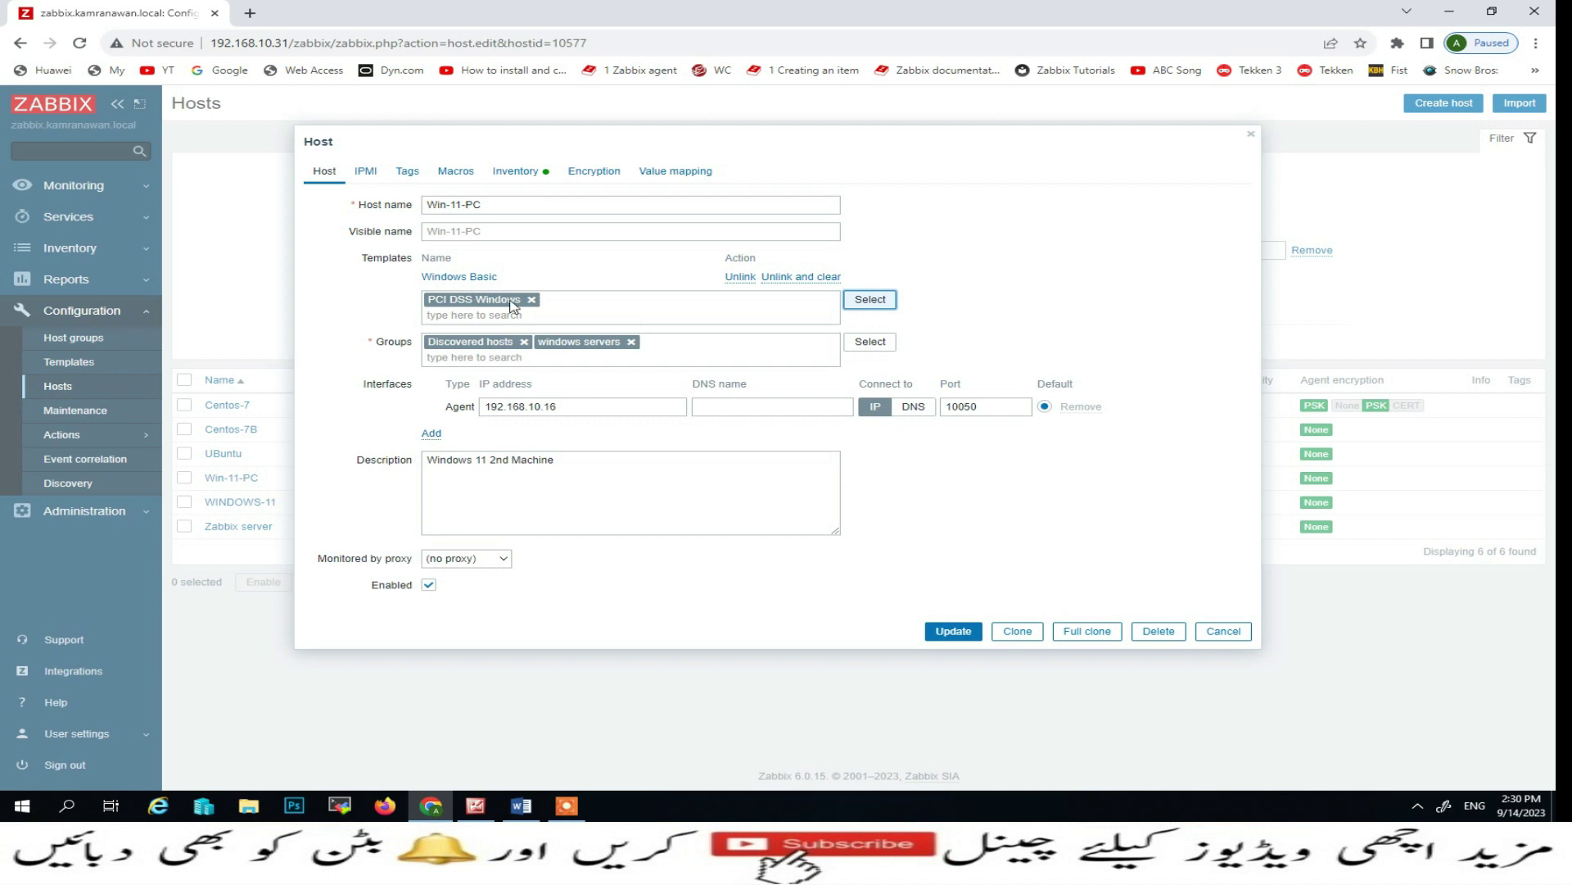
left_click(955, 635)
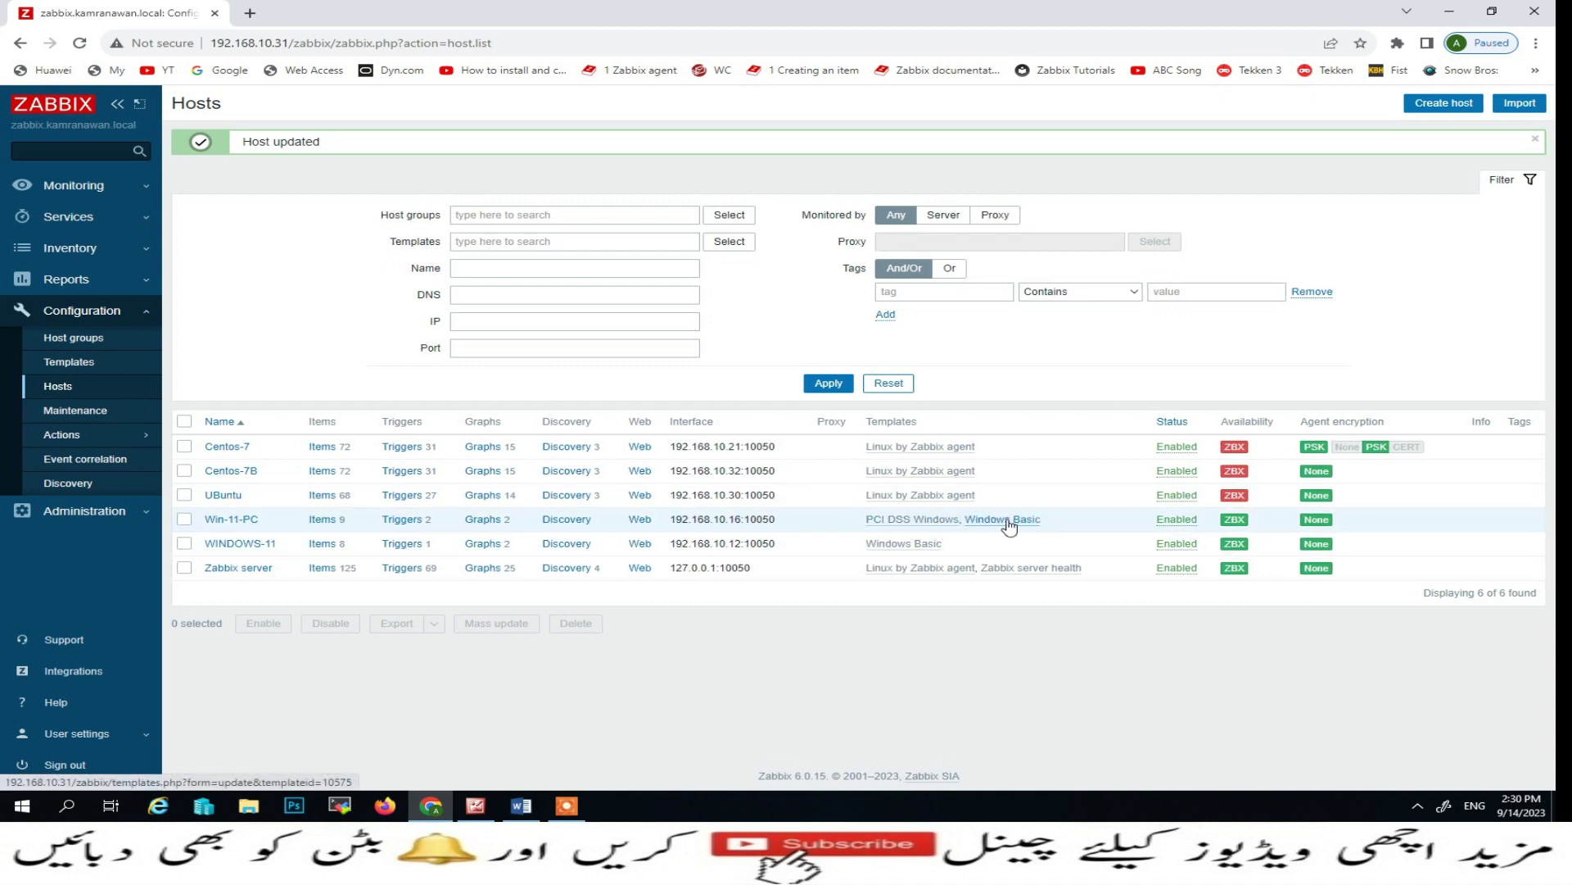
Step: Link the PCI DSS Windows template to the WINDOWS-11 host as well and save the host
left_click(220, 544)
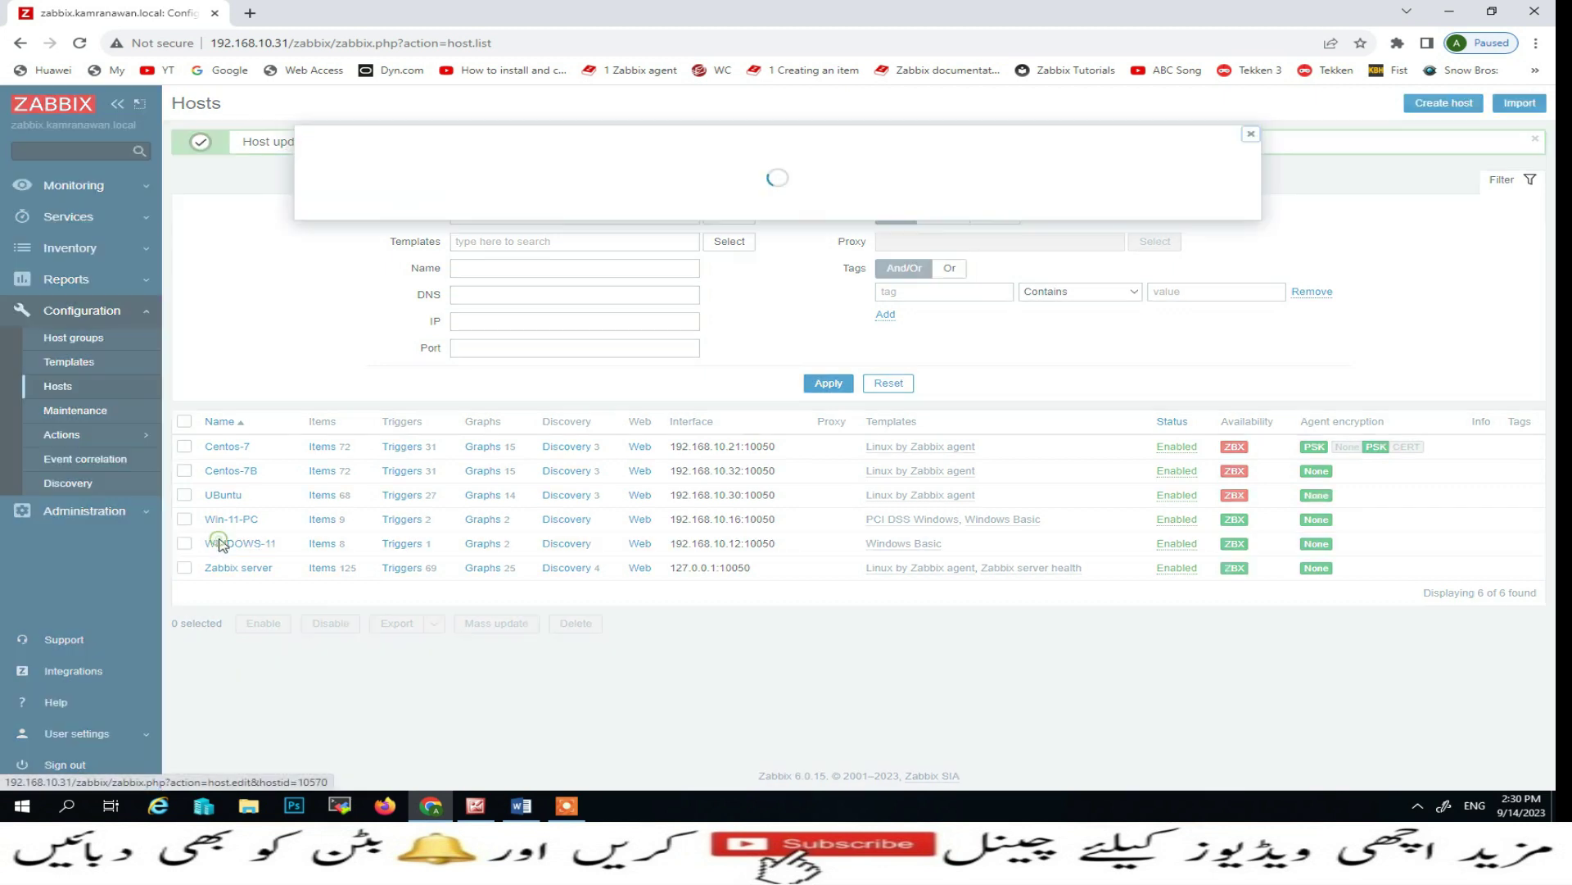
left_click(851, 304)
scroll(606, 434, "down", 5)
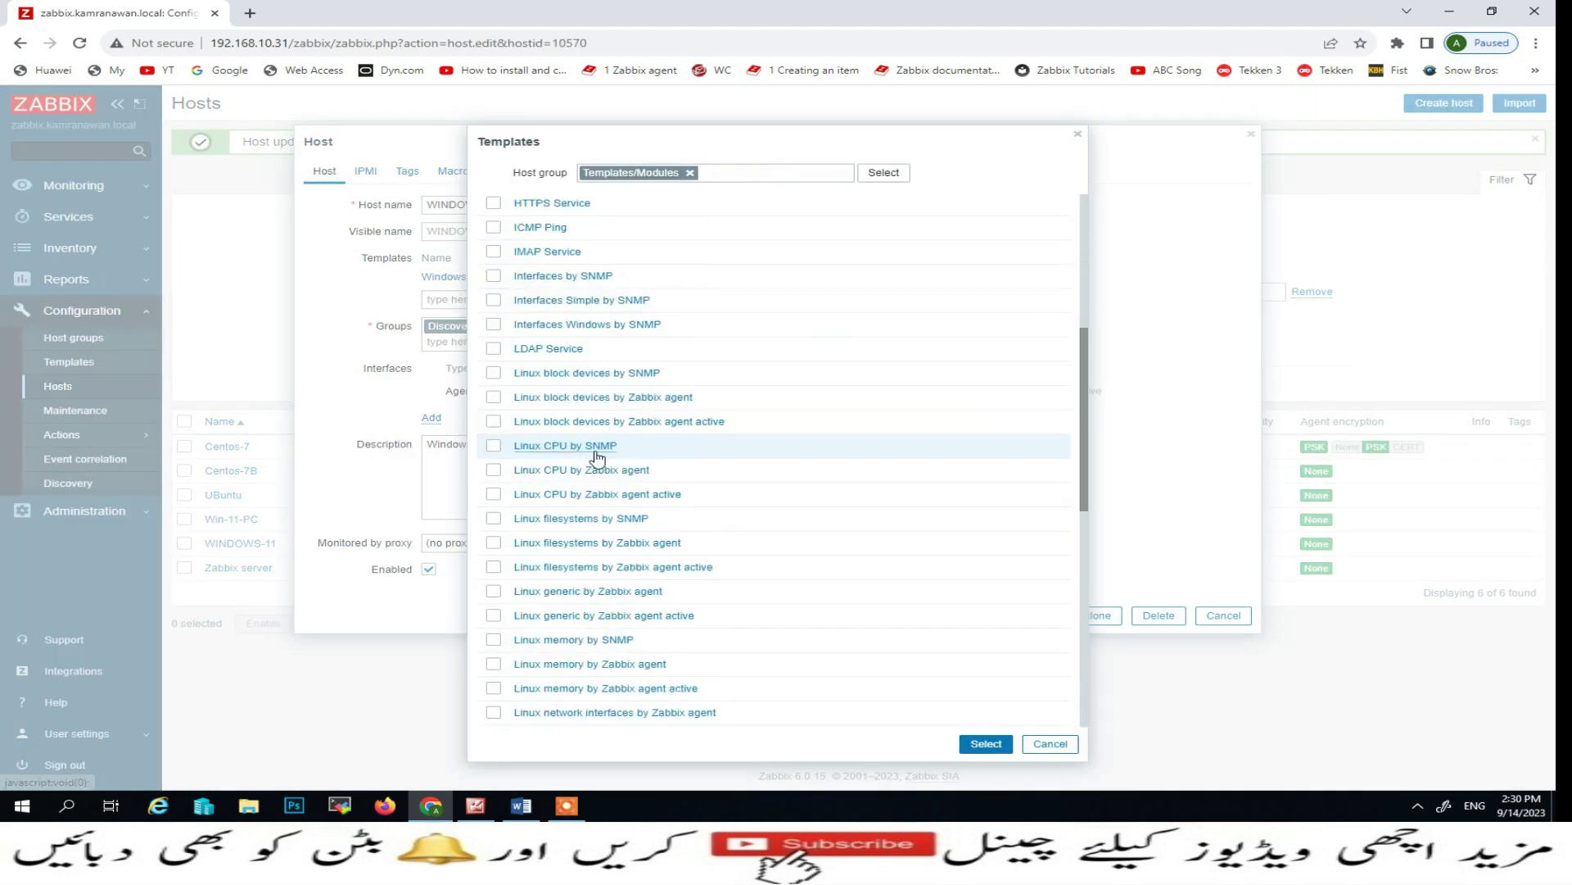
scroll(596, 457, "down", 5)
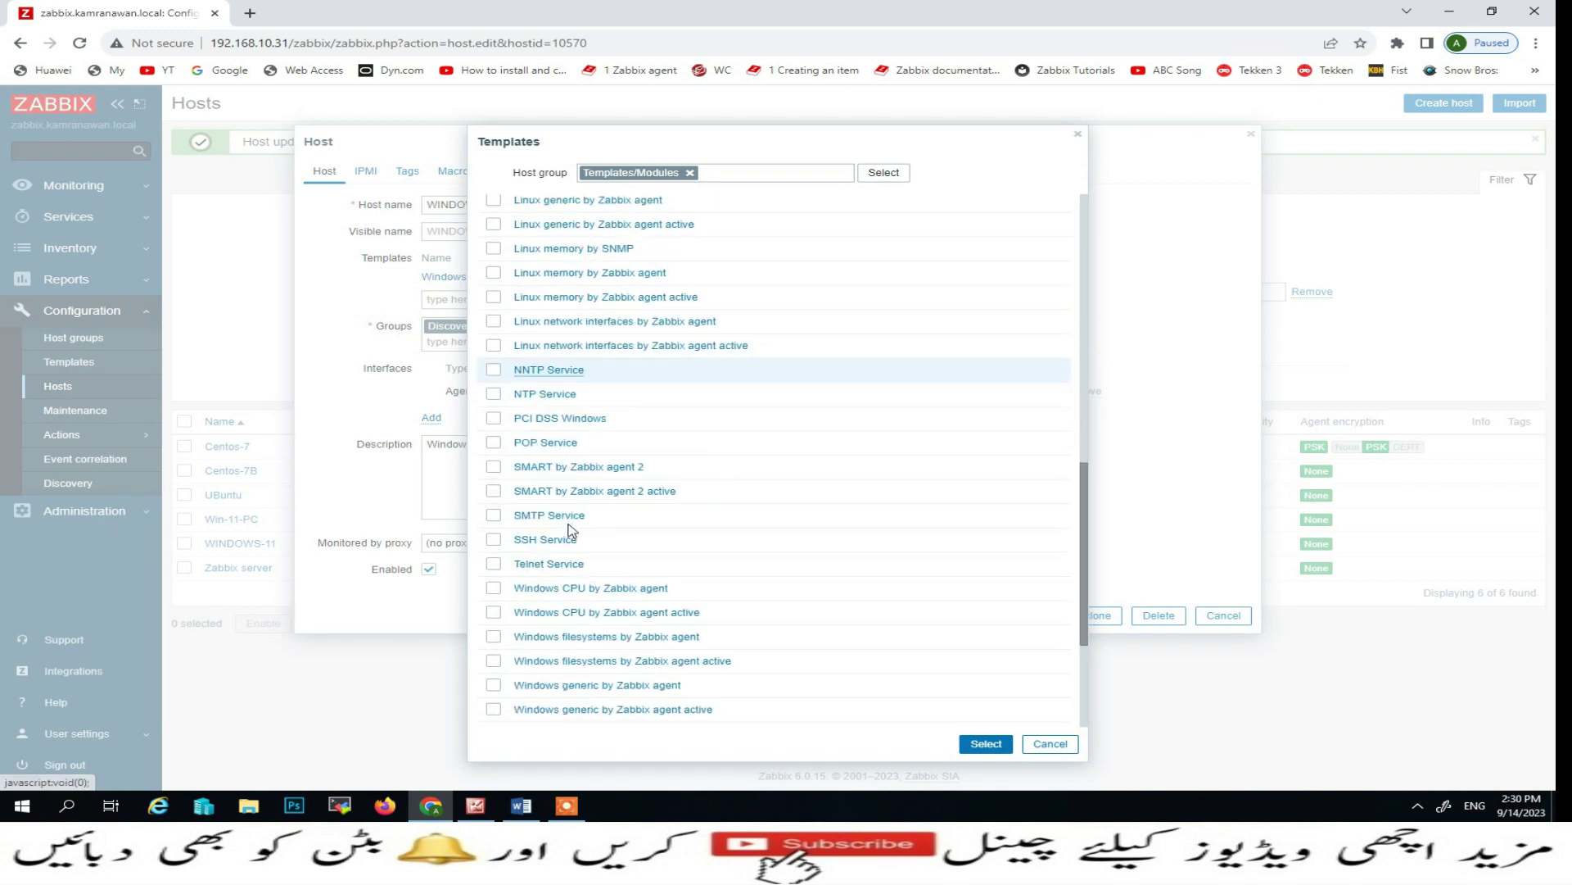
left_click(560, 418)
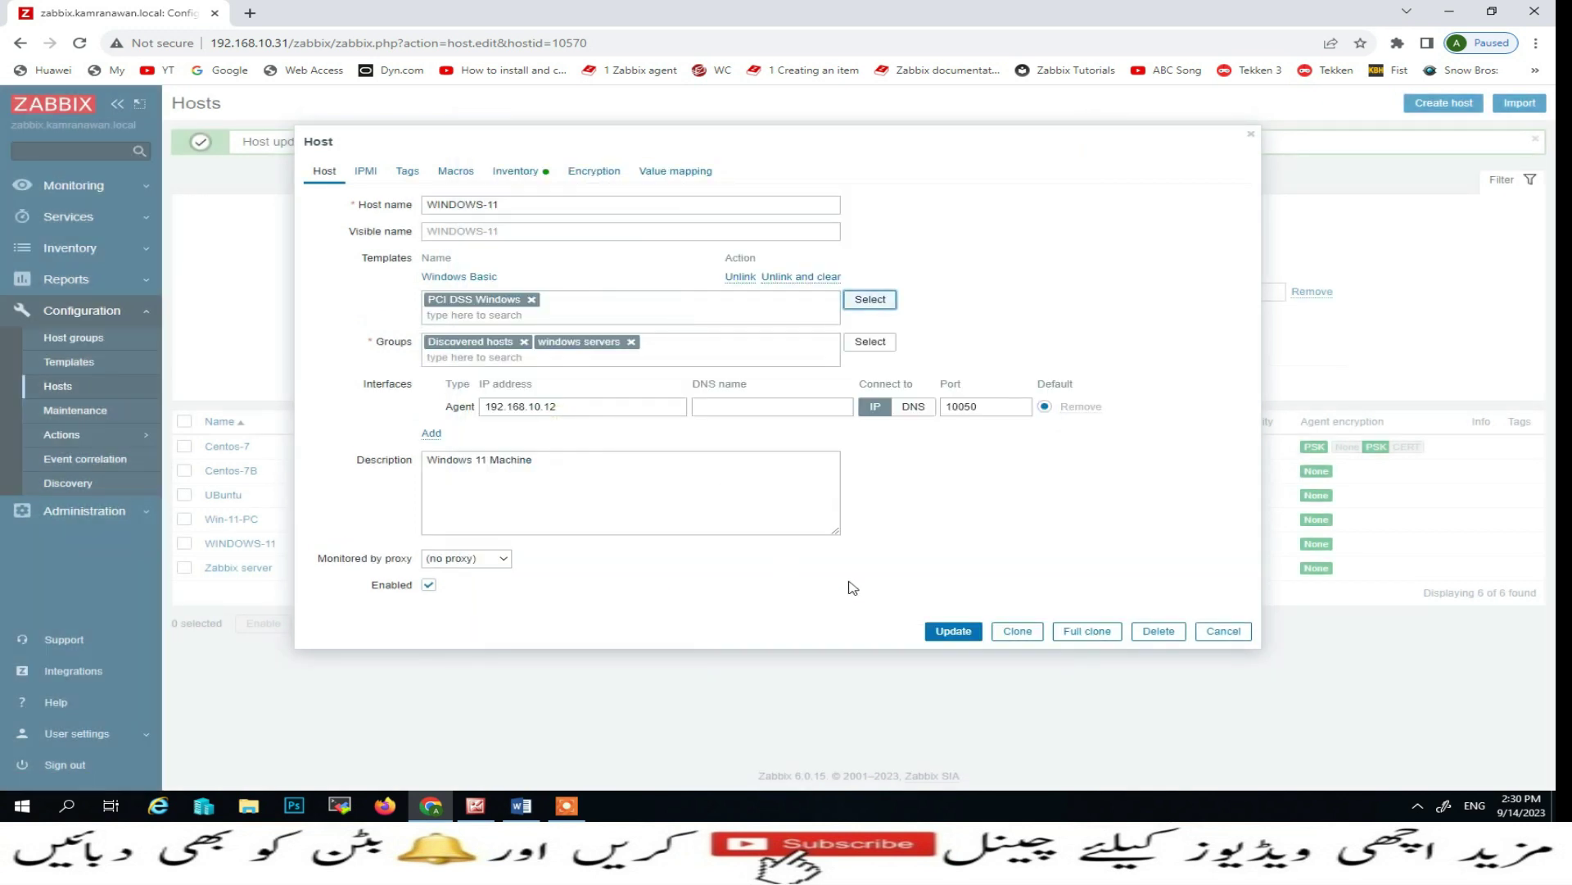
left_click(969, 634)
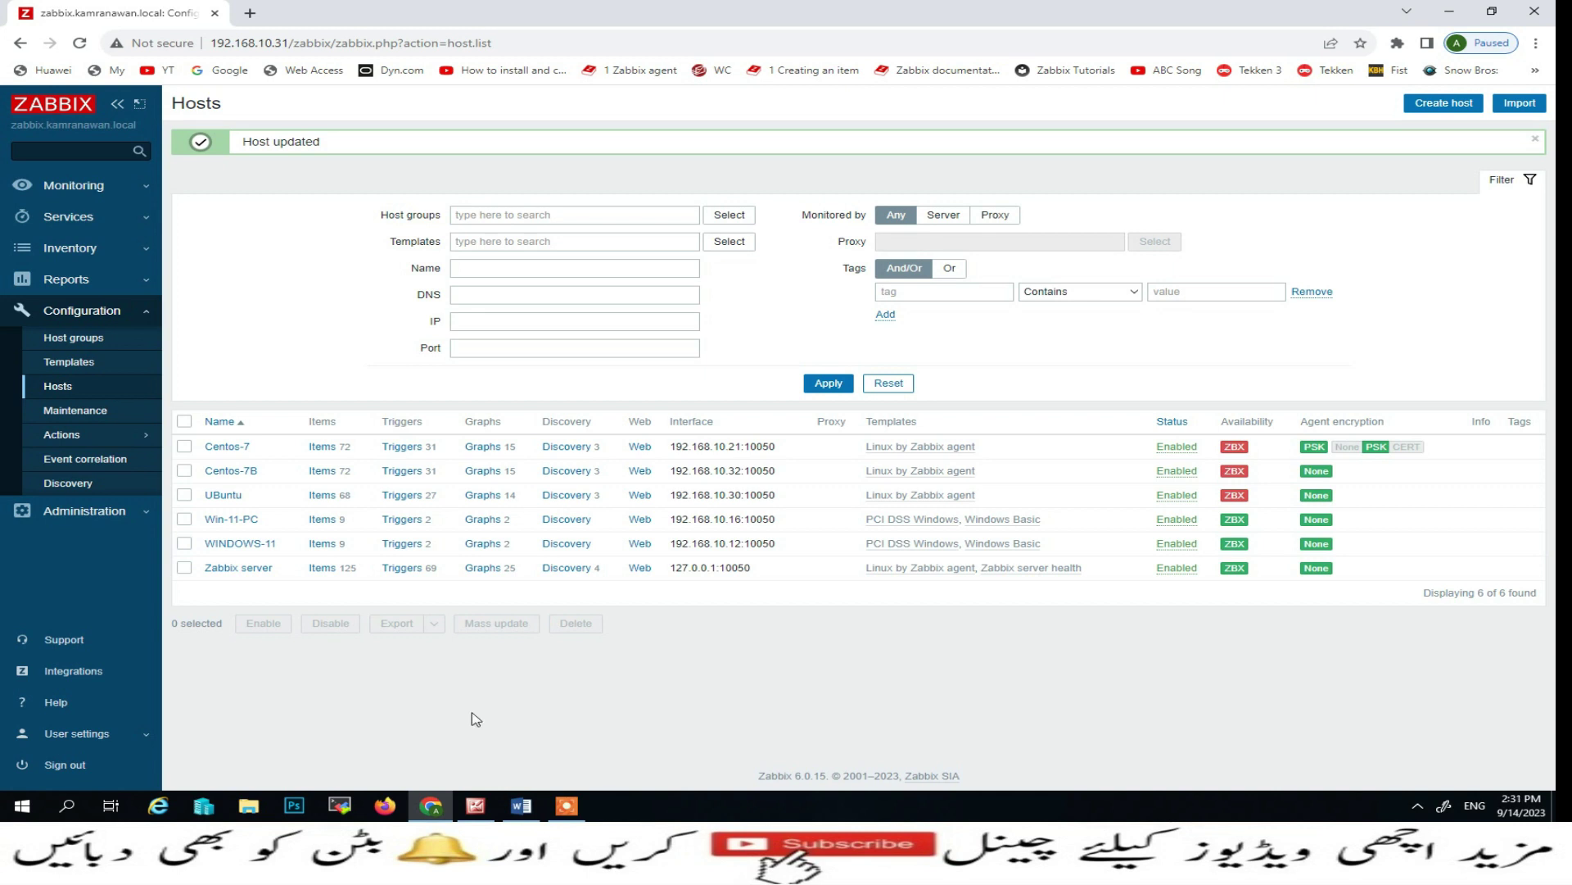
Step: Rename the PCI DSS Windows template's Failed Logon item to "EventID 4625 : Failed Logon", copying the name from the Lesson-27 Word document
left_click(80, 367)
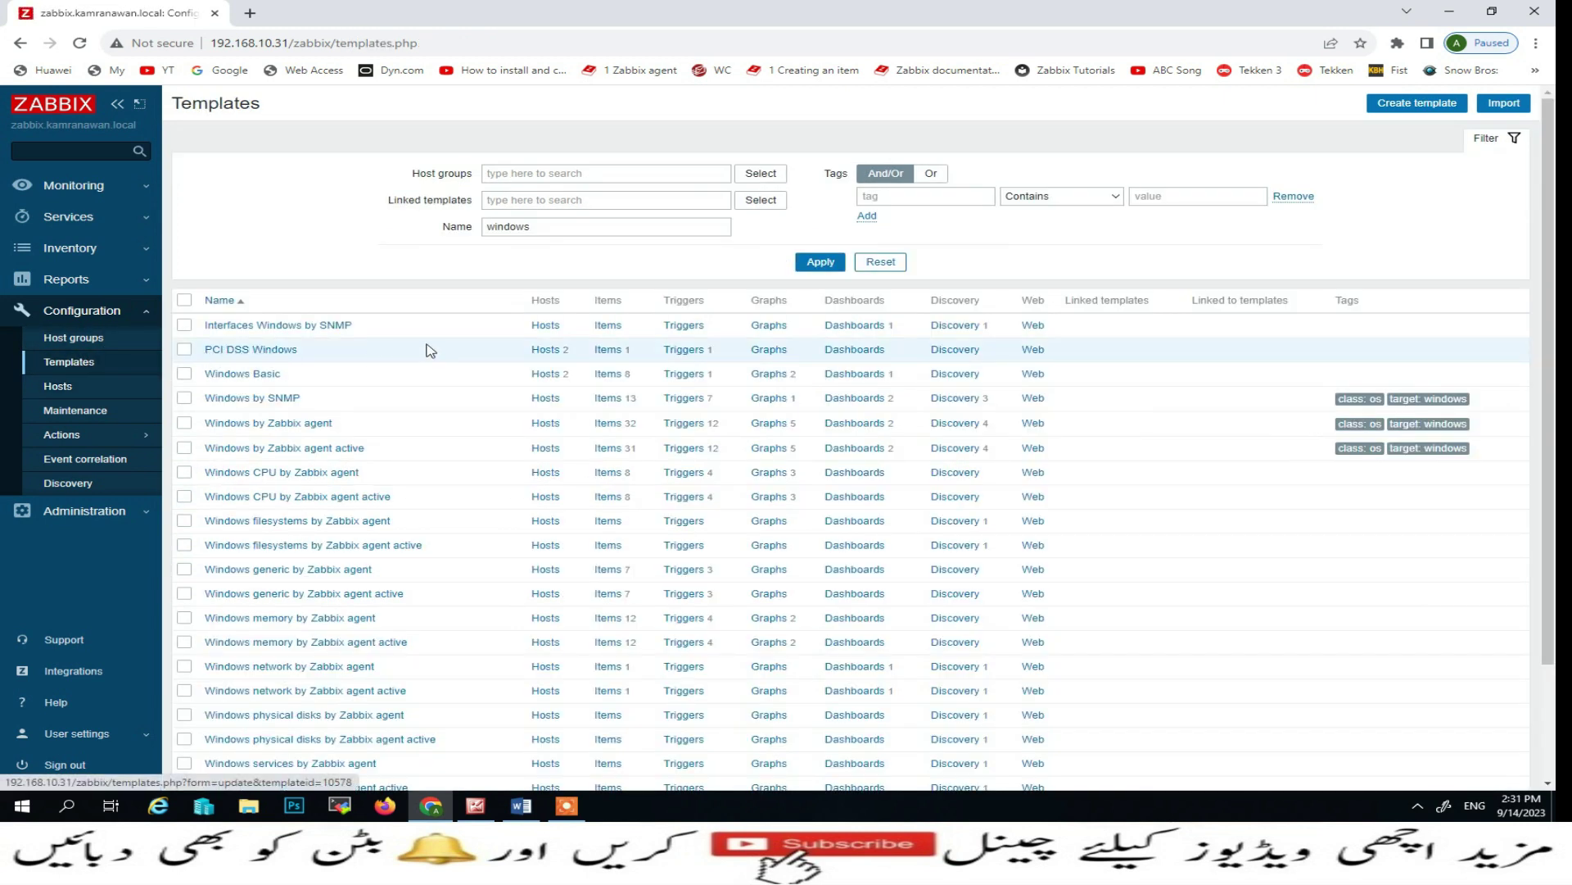
left_click(611, 350)
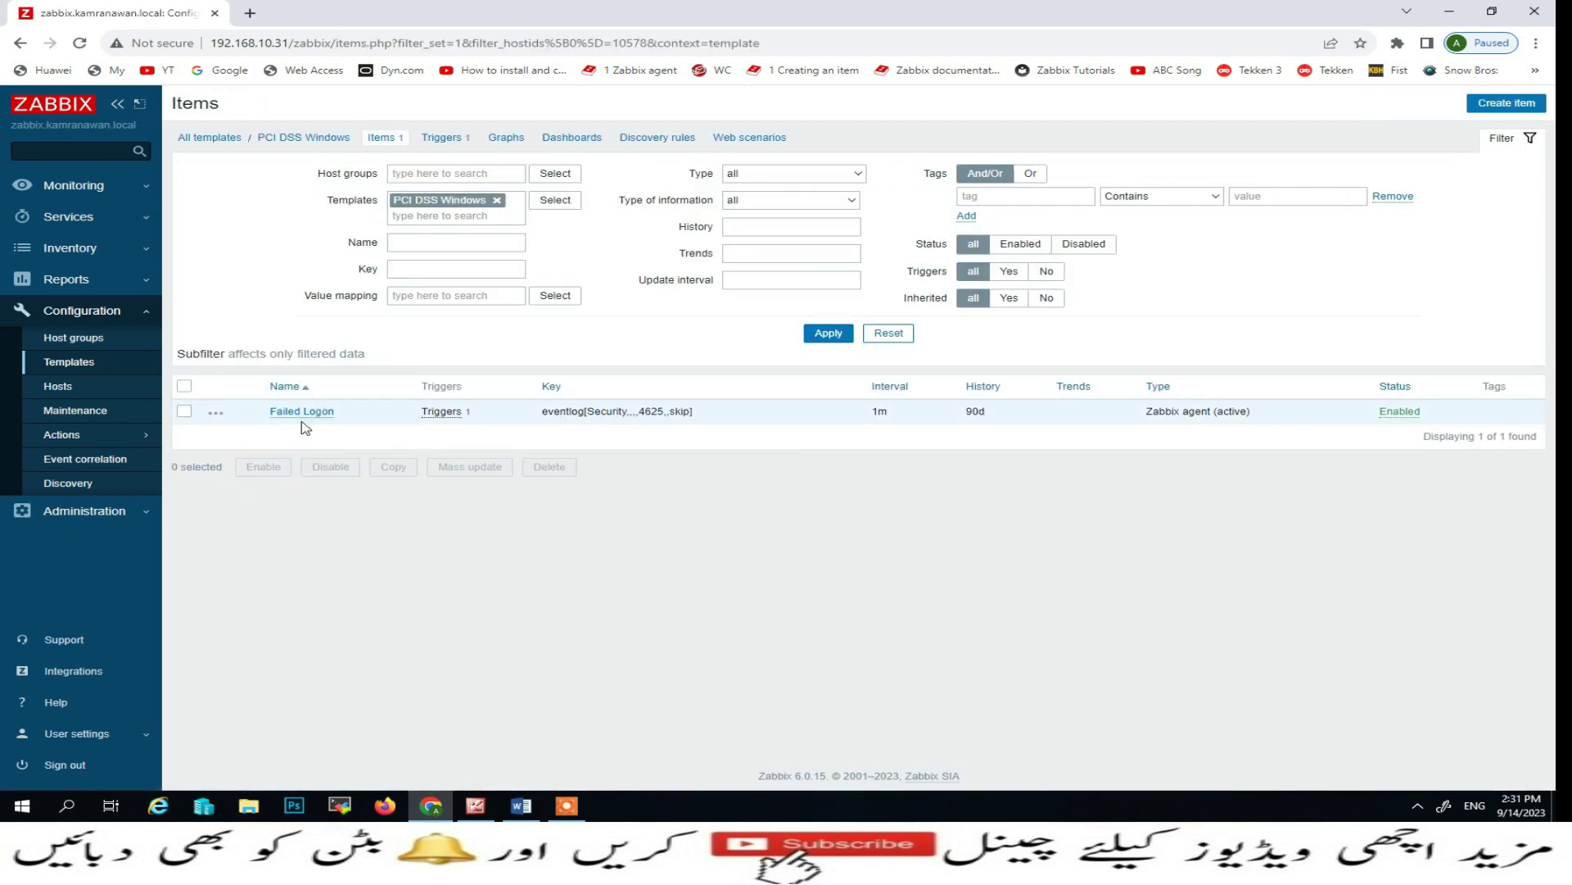
left_click(310, 412)
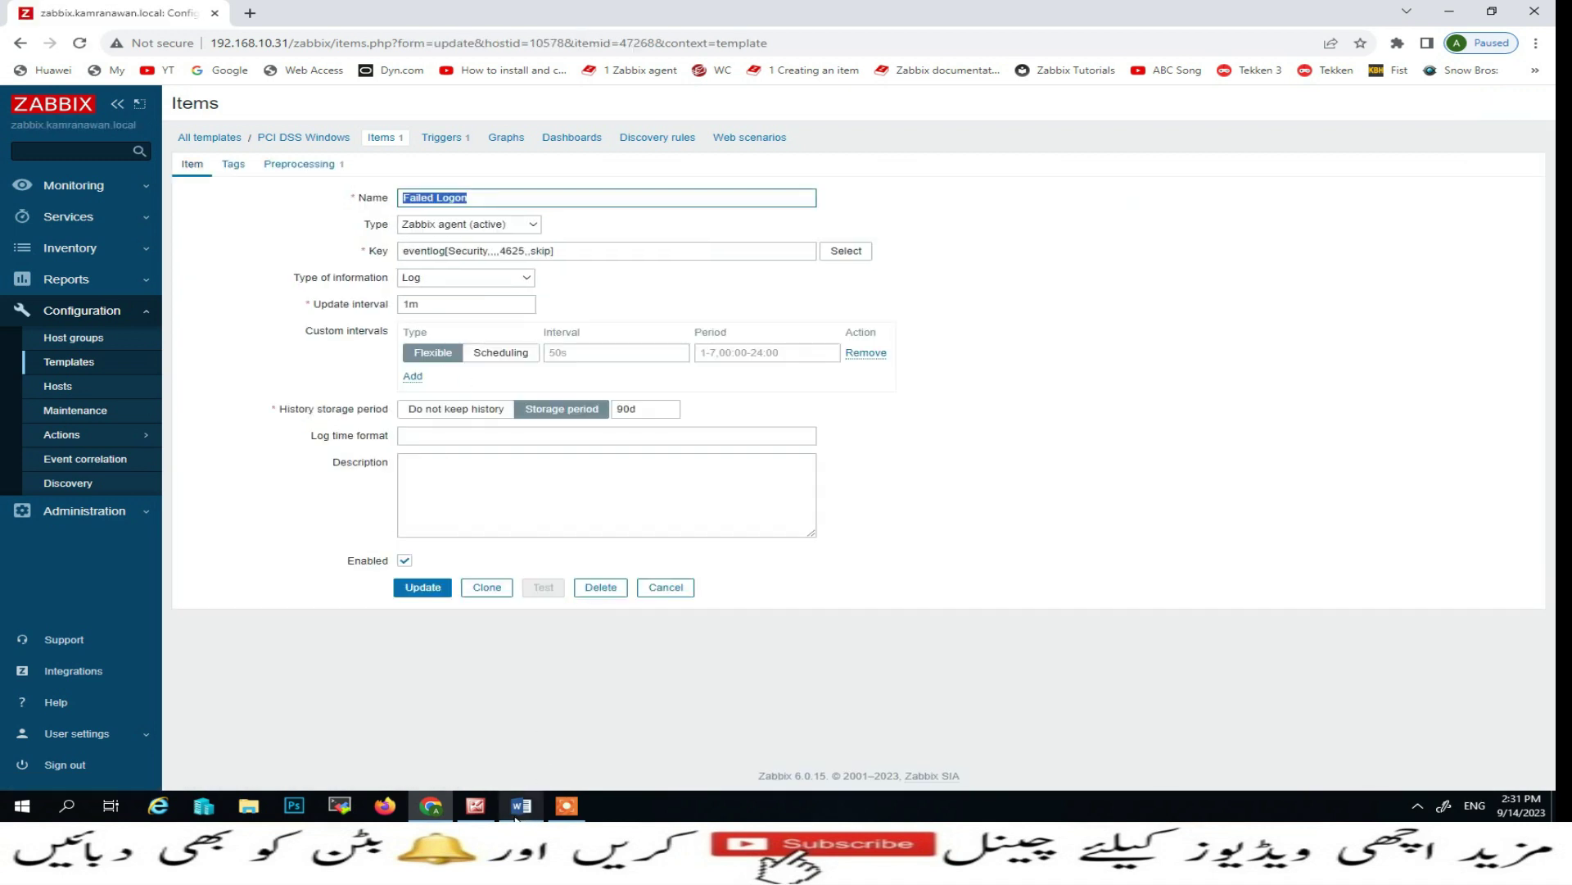
mouse_move(516, 819)
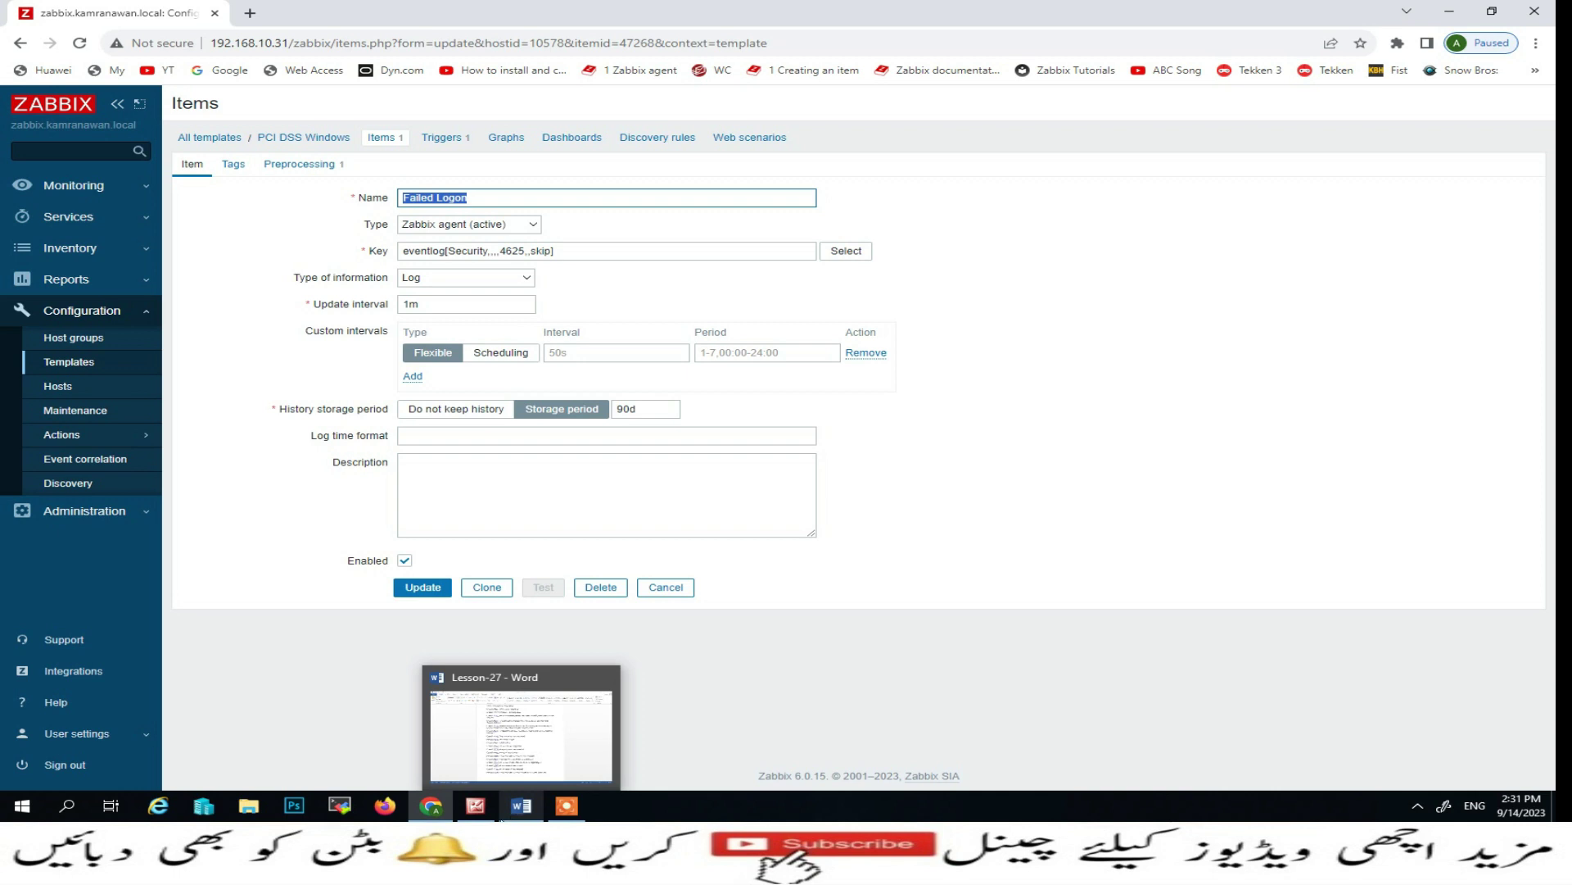
right_click(476, 805)
left_click(428, 771)
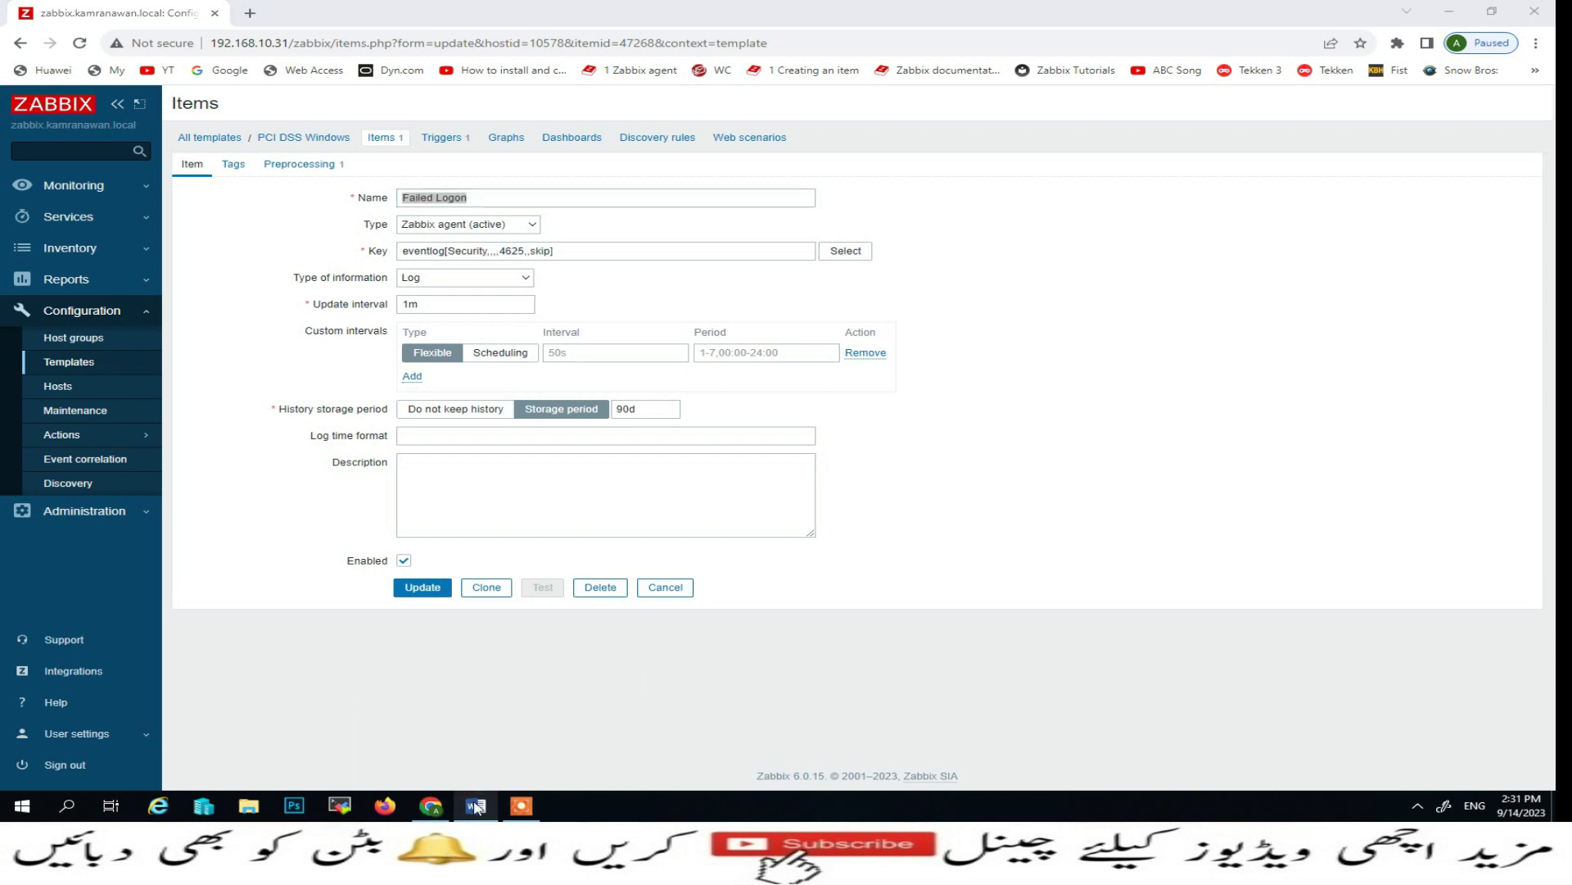
left_click(476, 805)
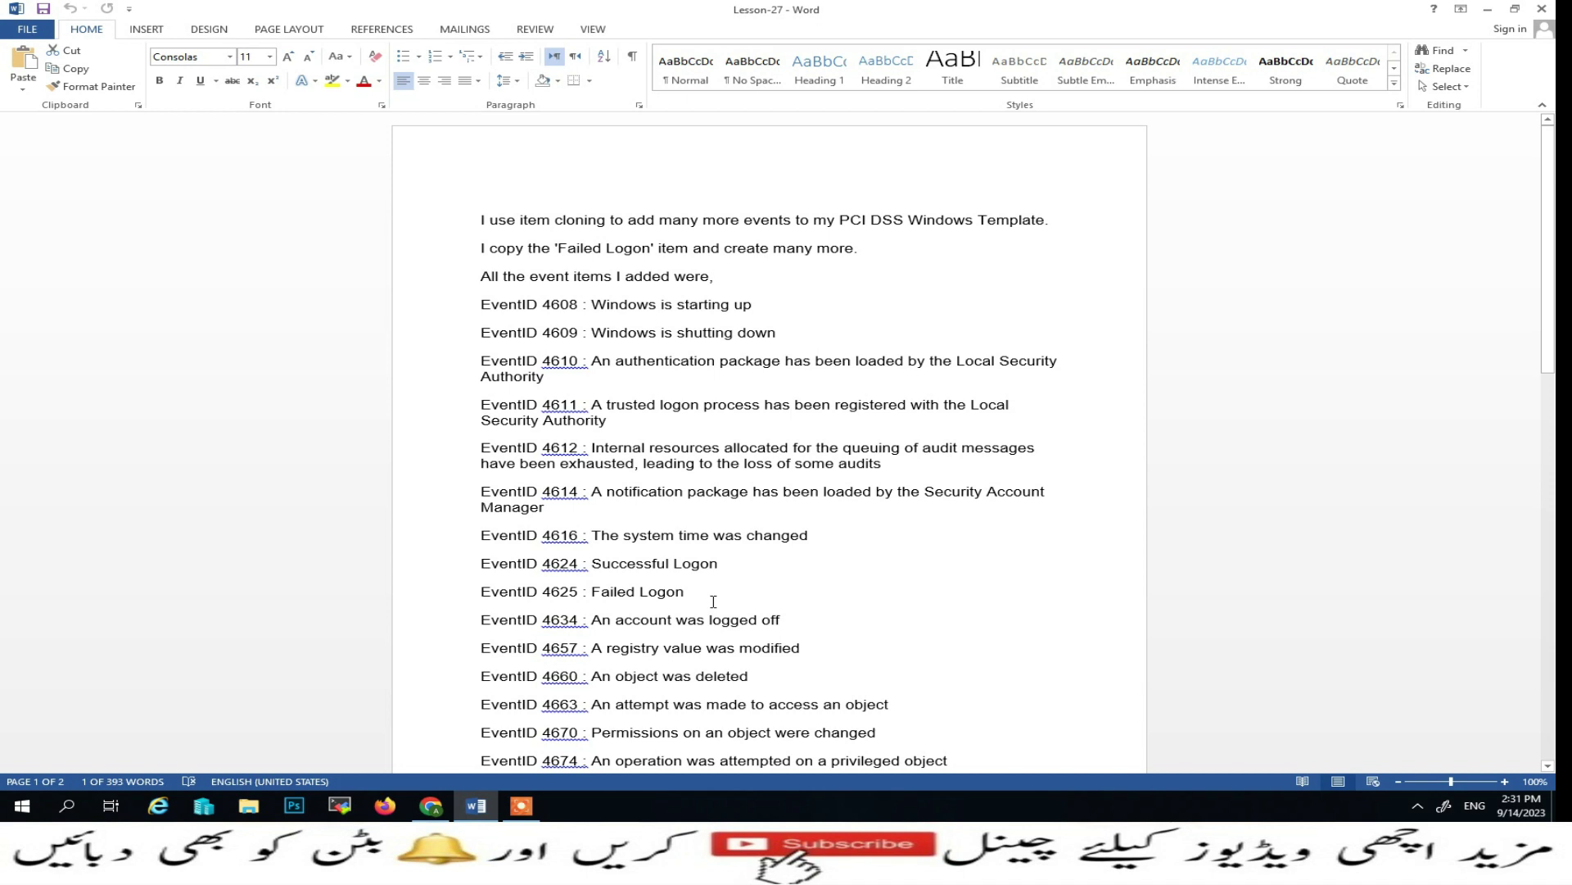
scroll(714, 601, "down", 3)
left_click_drag(688, 440, 482, 442)
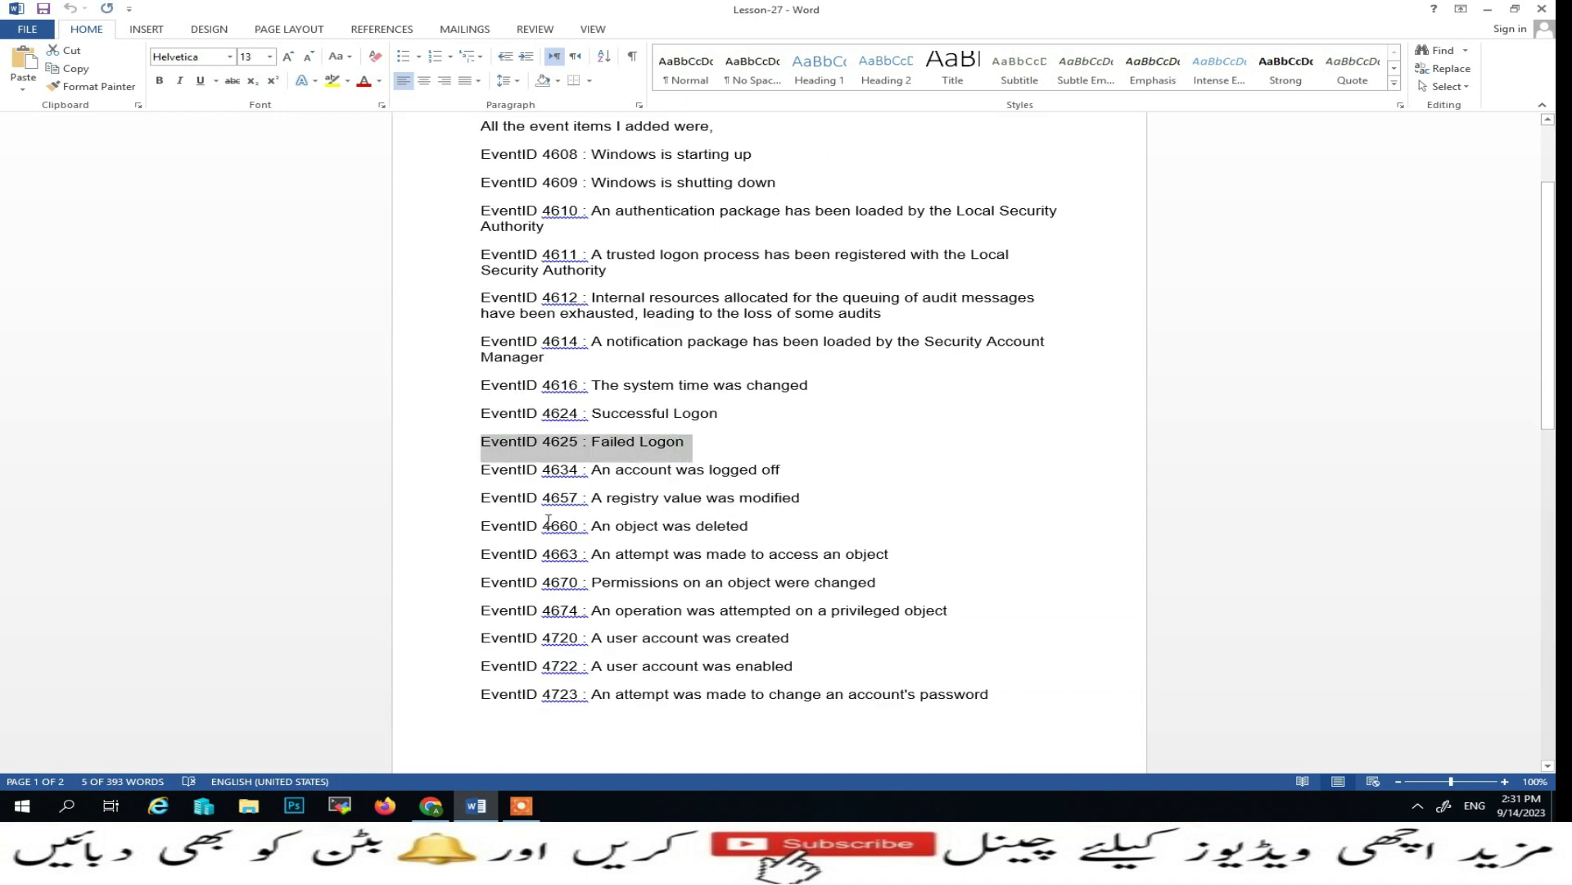
left_click(431, 805)
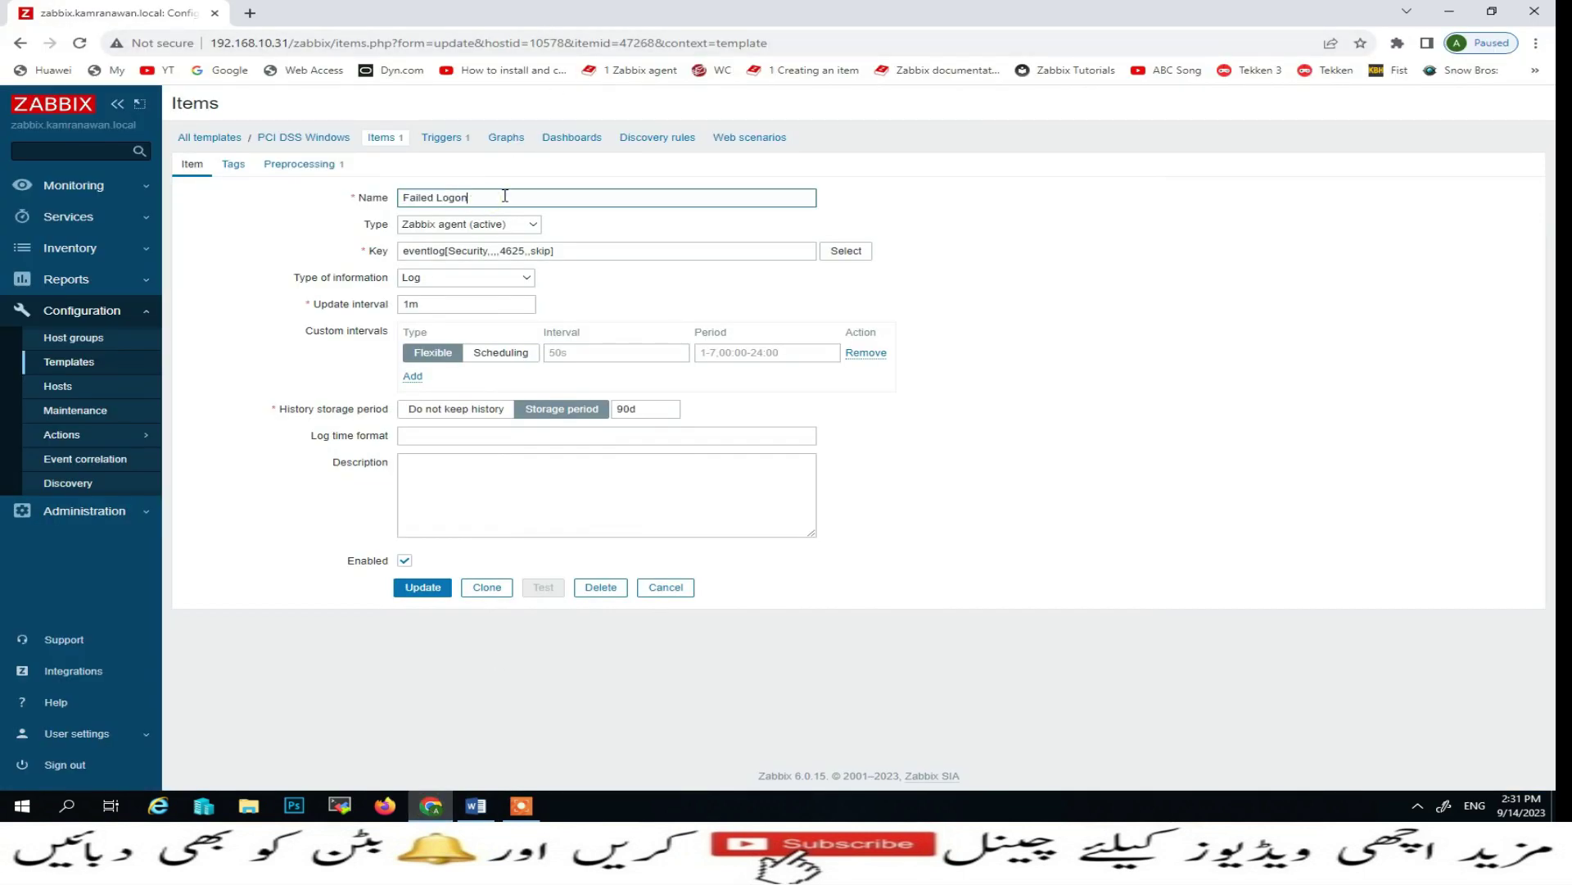
type("EventID 4625 : Failed Logon")
left_click(433, 589)
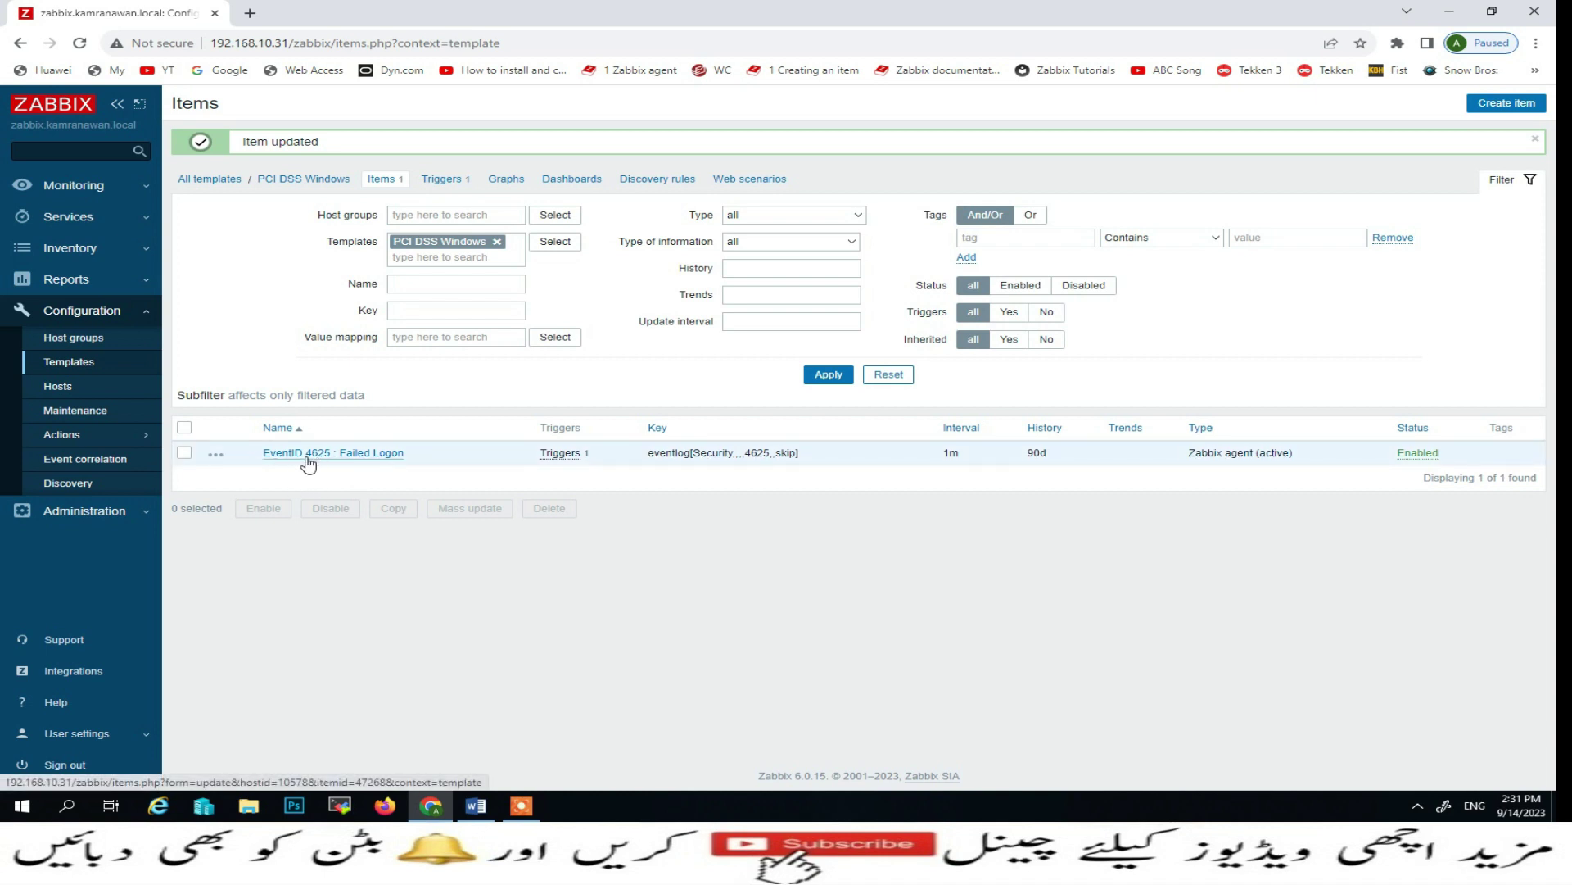
Step: Clone the EventID 4625 item as "EventID 4608 : Windows is starting up", copied from the Word document, with event ID 4608 in its key
left_click(351, 455)
left_click(479, 805)
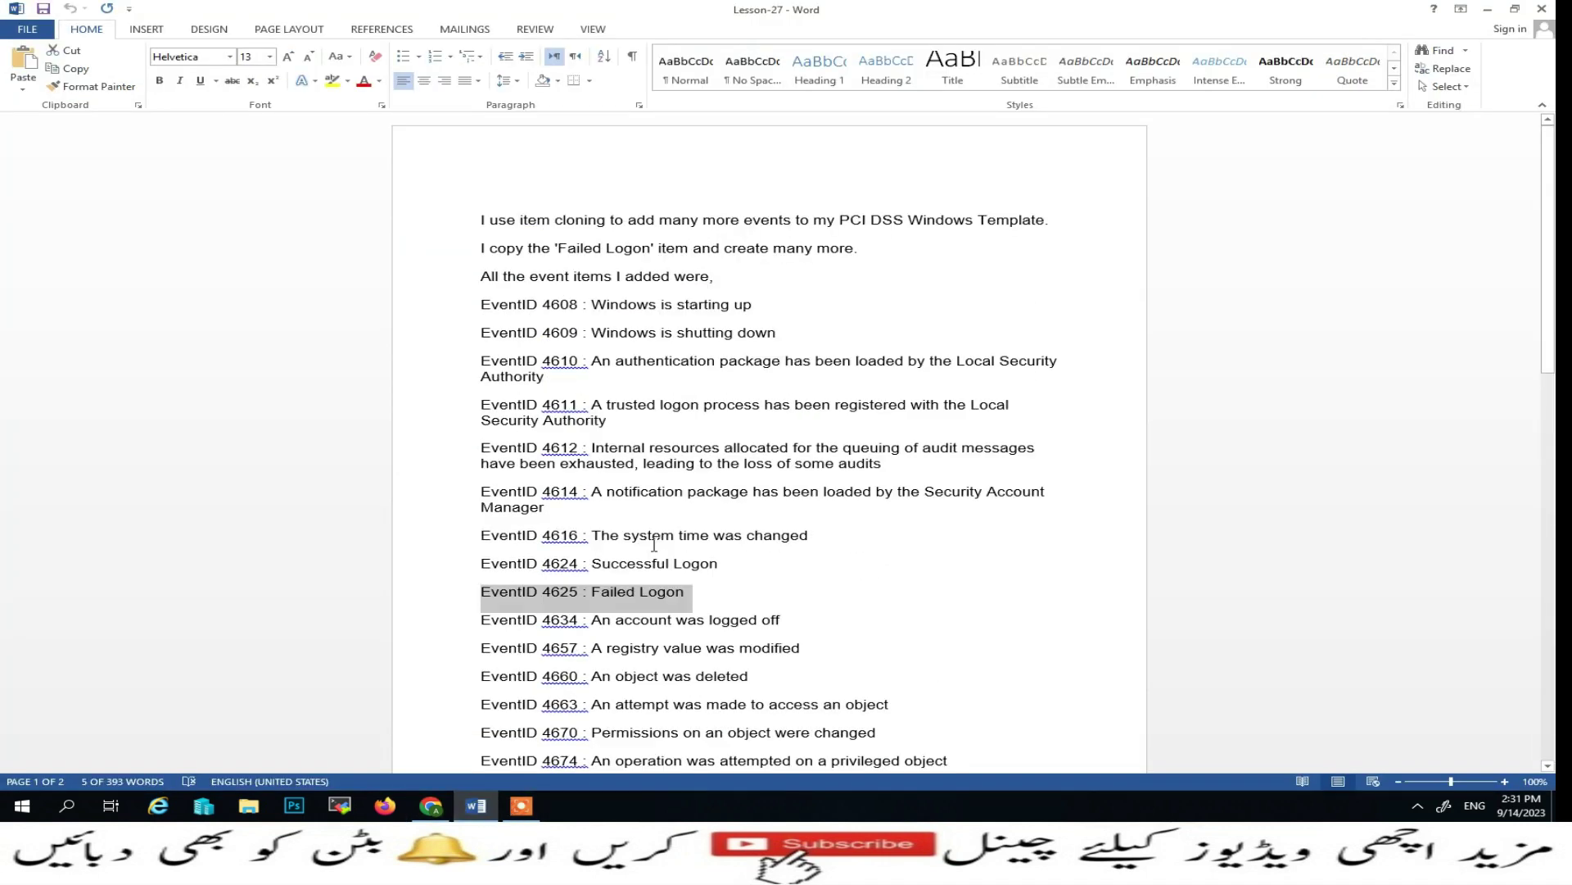
left_click(483, 308)
left_click_drag(483, 308, 753, 298)
key("ctrl+c")
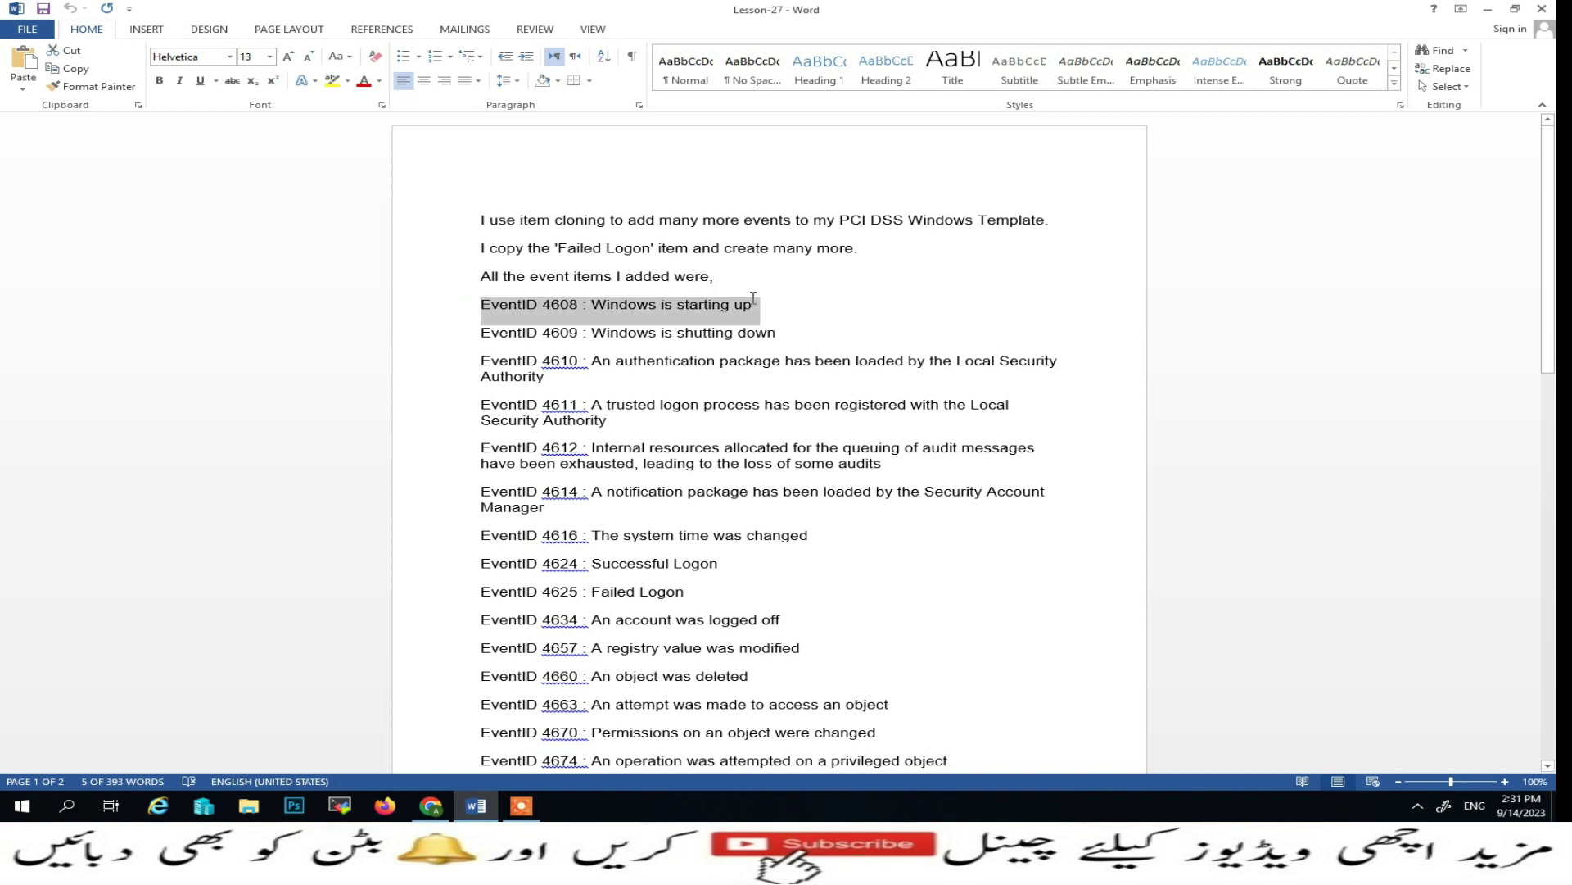
left_click(431, 806)
left_click(487, 587)
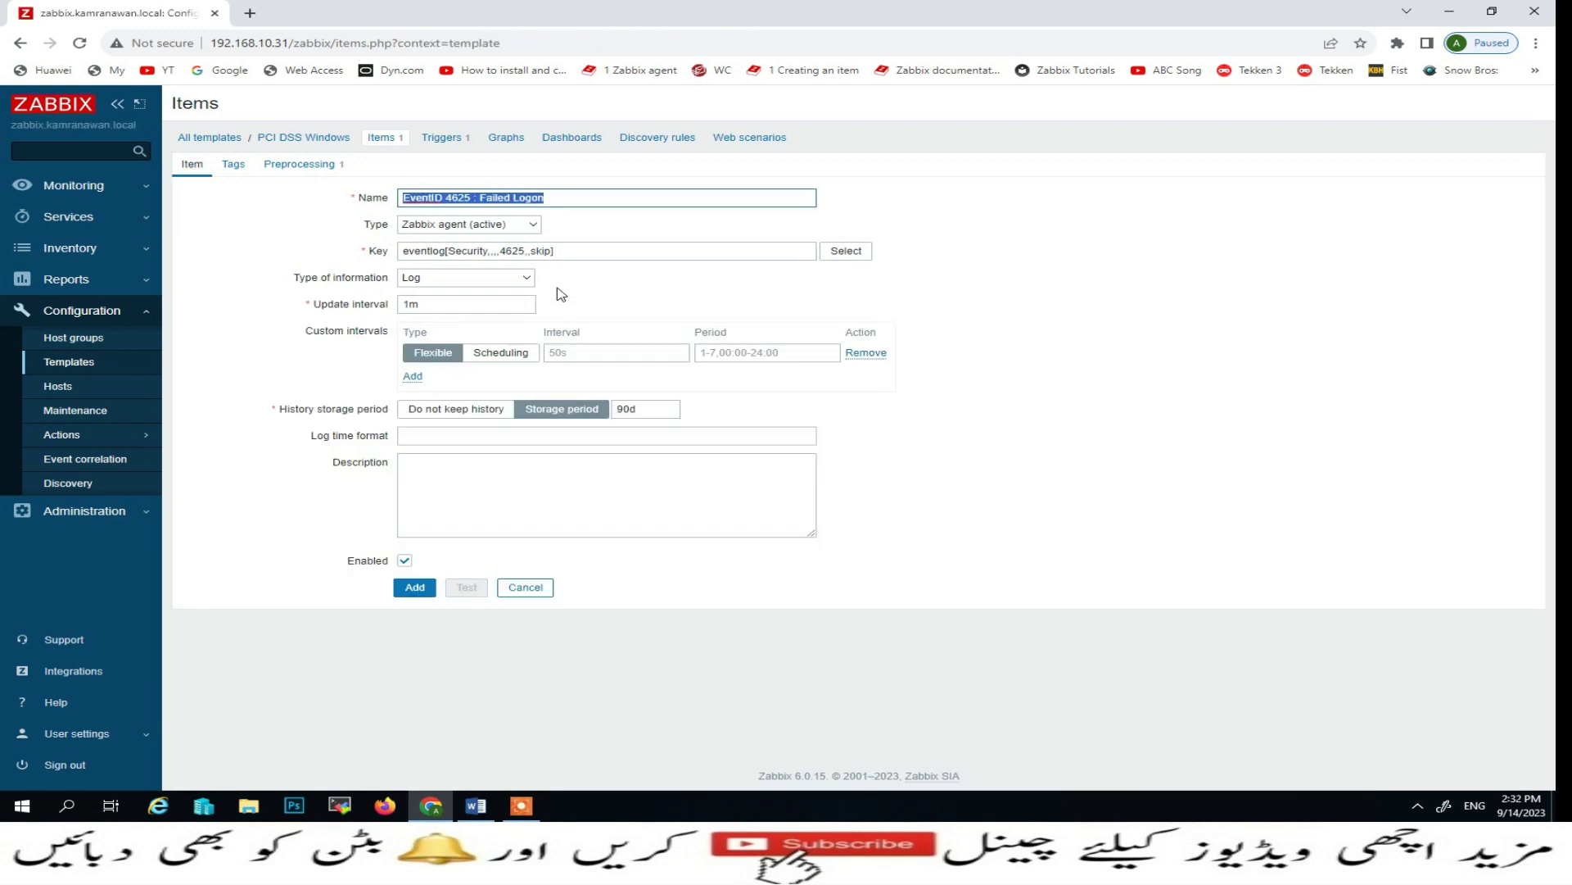
left_click_drag(573, 195, 396, 203)
key("ctrl+v")
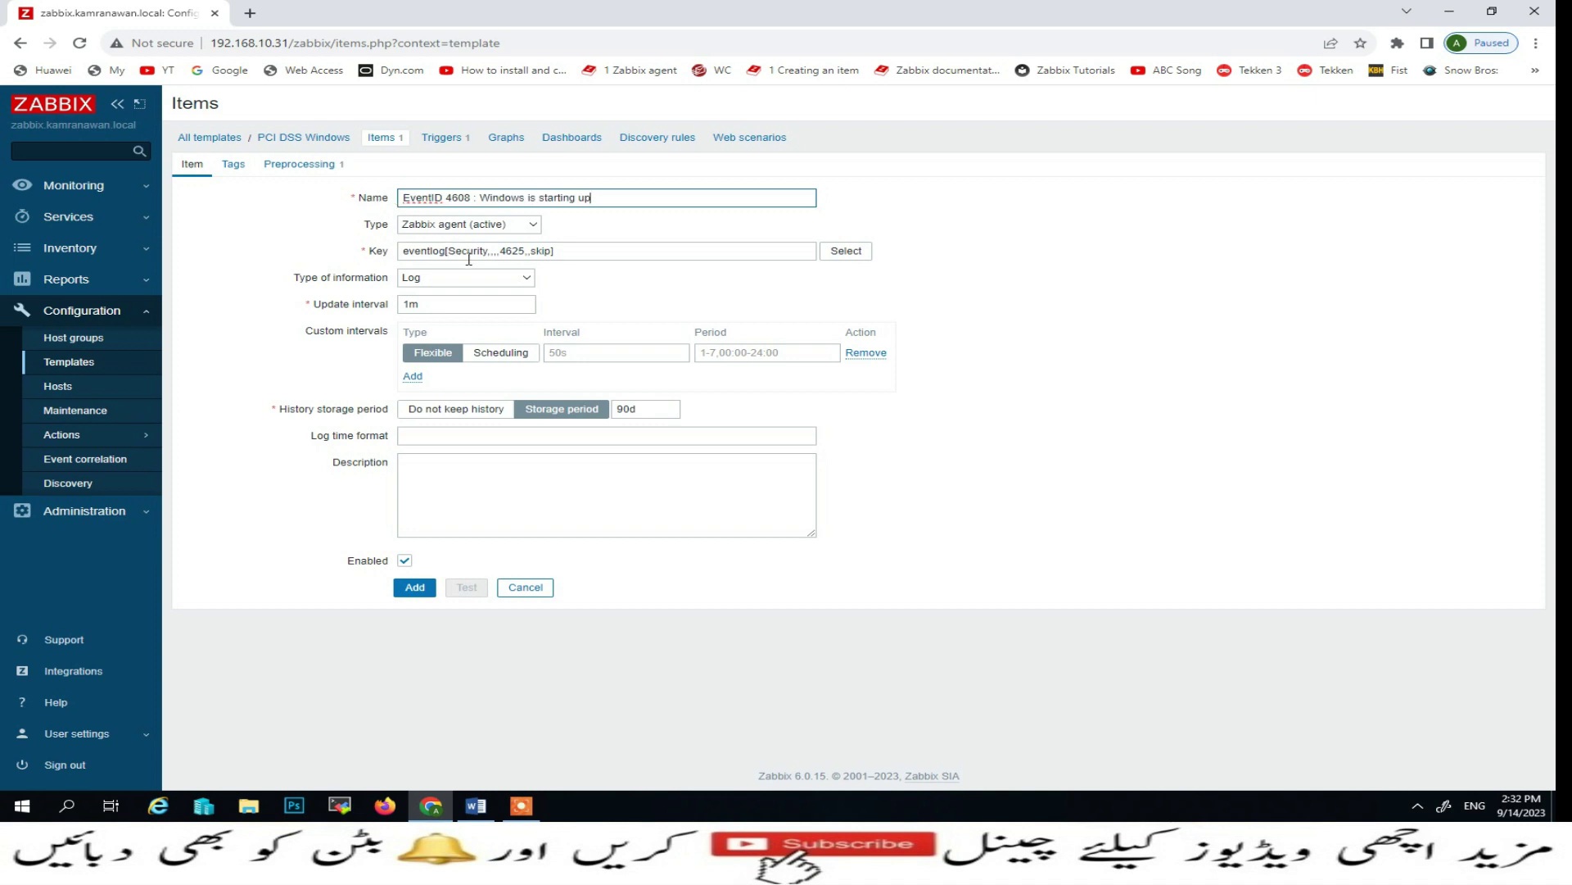
left_click(521, 253)
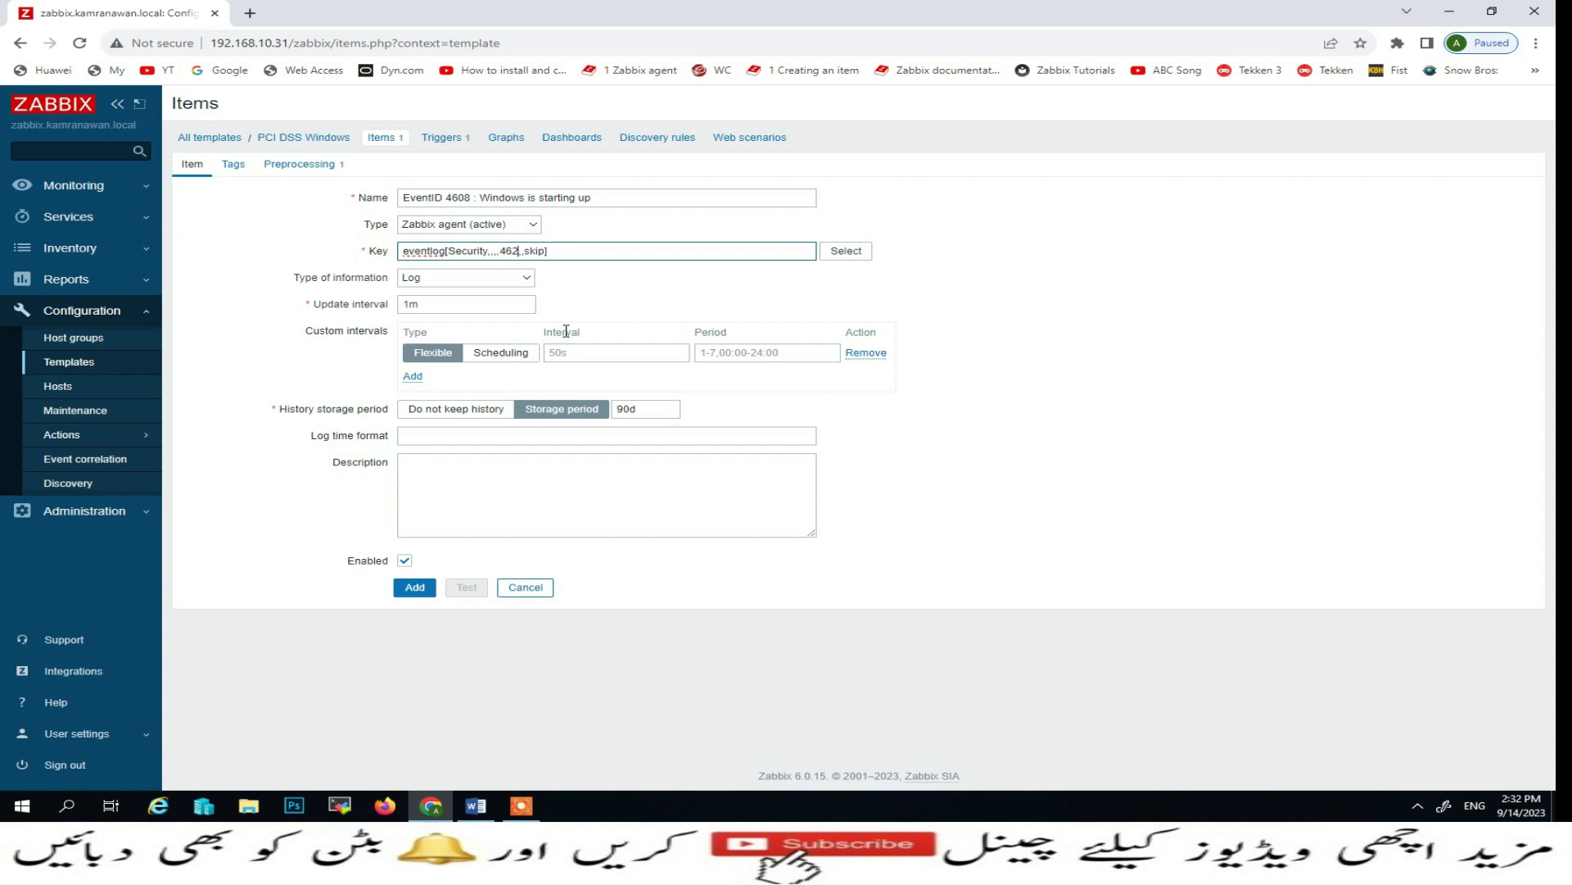
type("08")
left_click(415, 588)
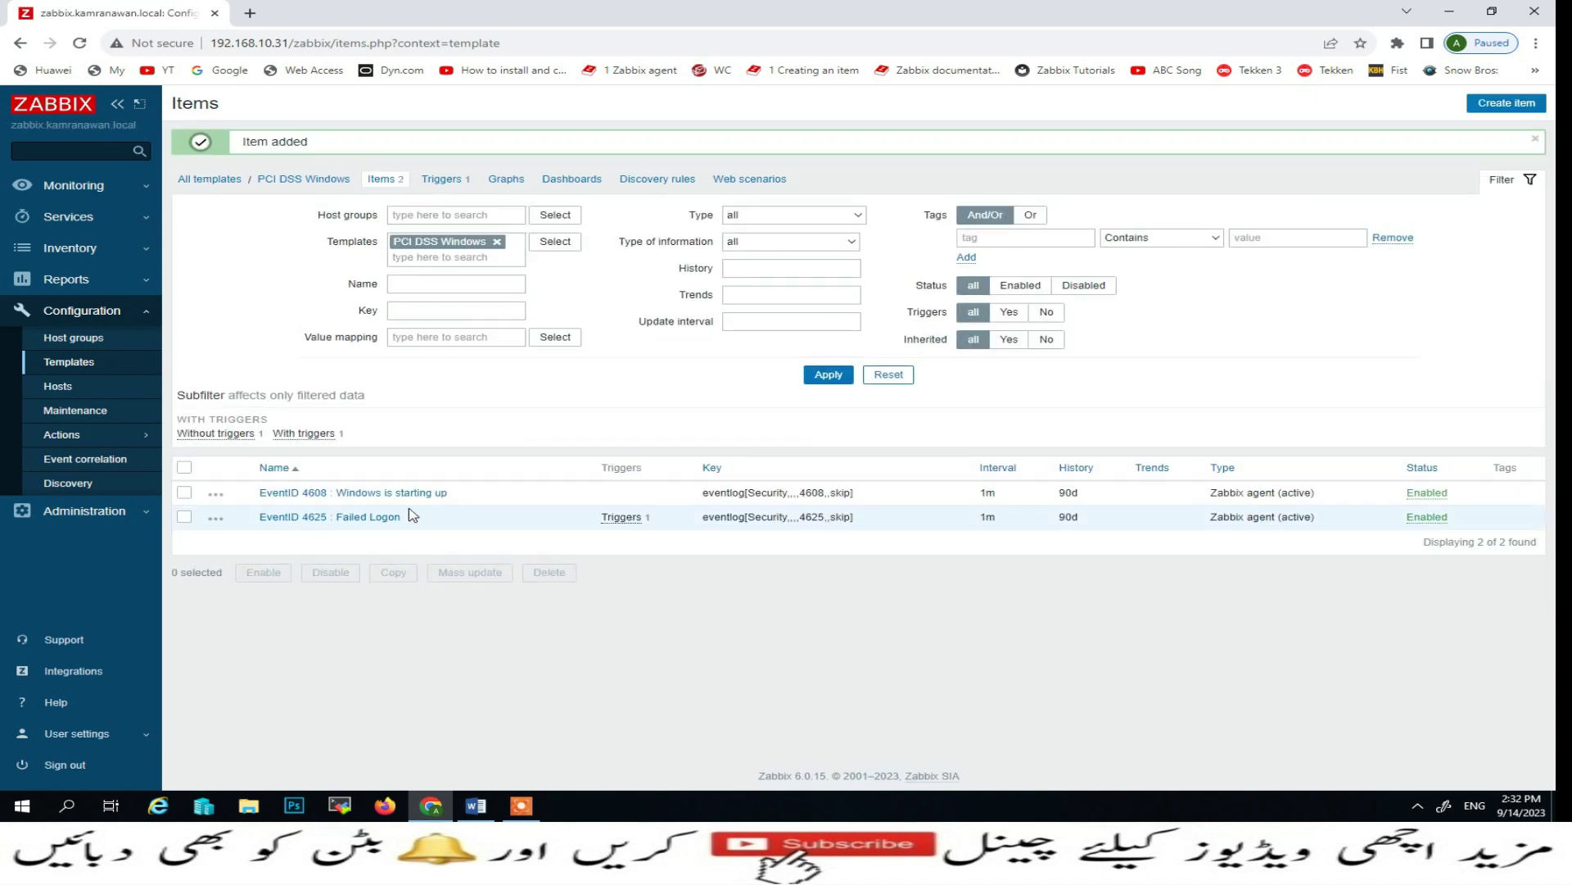
Step: Rename the EventID 4625 item "EventID 4609 : Windows is shutting down", copied from the Word document, set its key's event ID to 4609, and update it
left_click(380, 516)
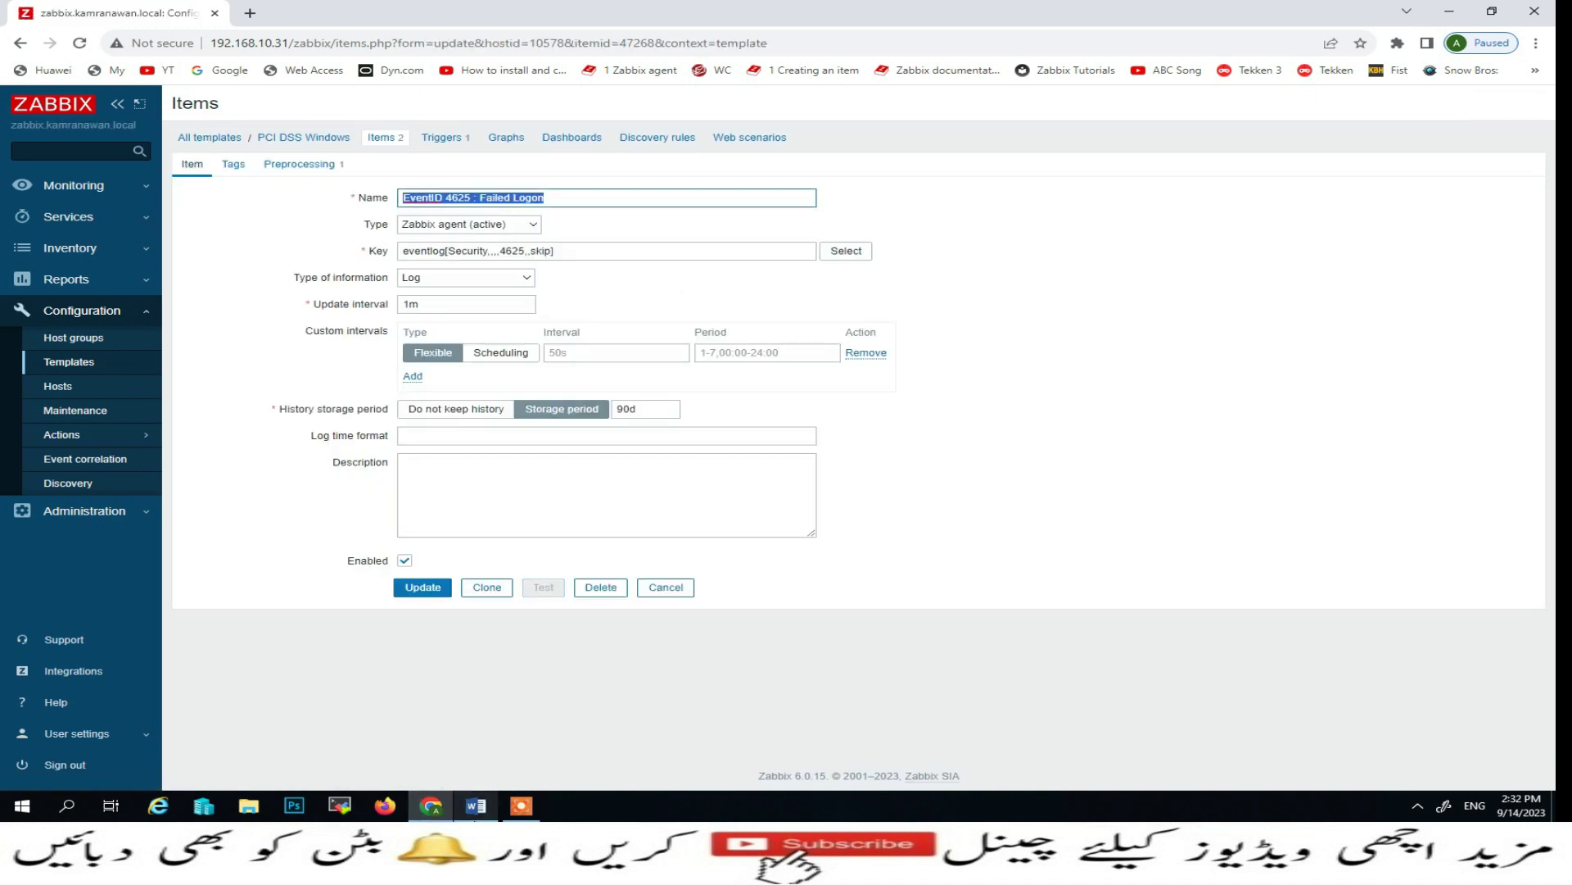
left_click(473, 811)
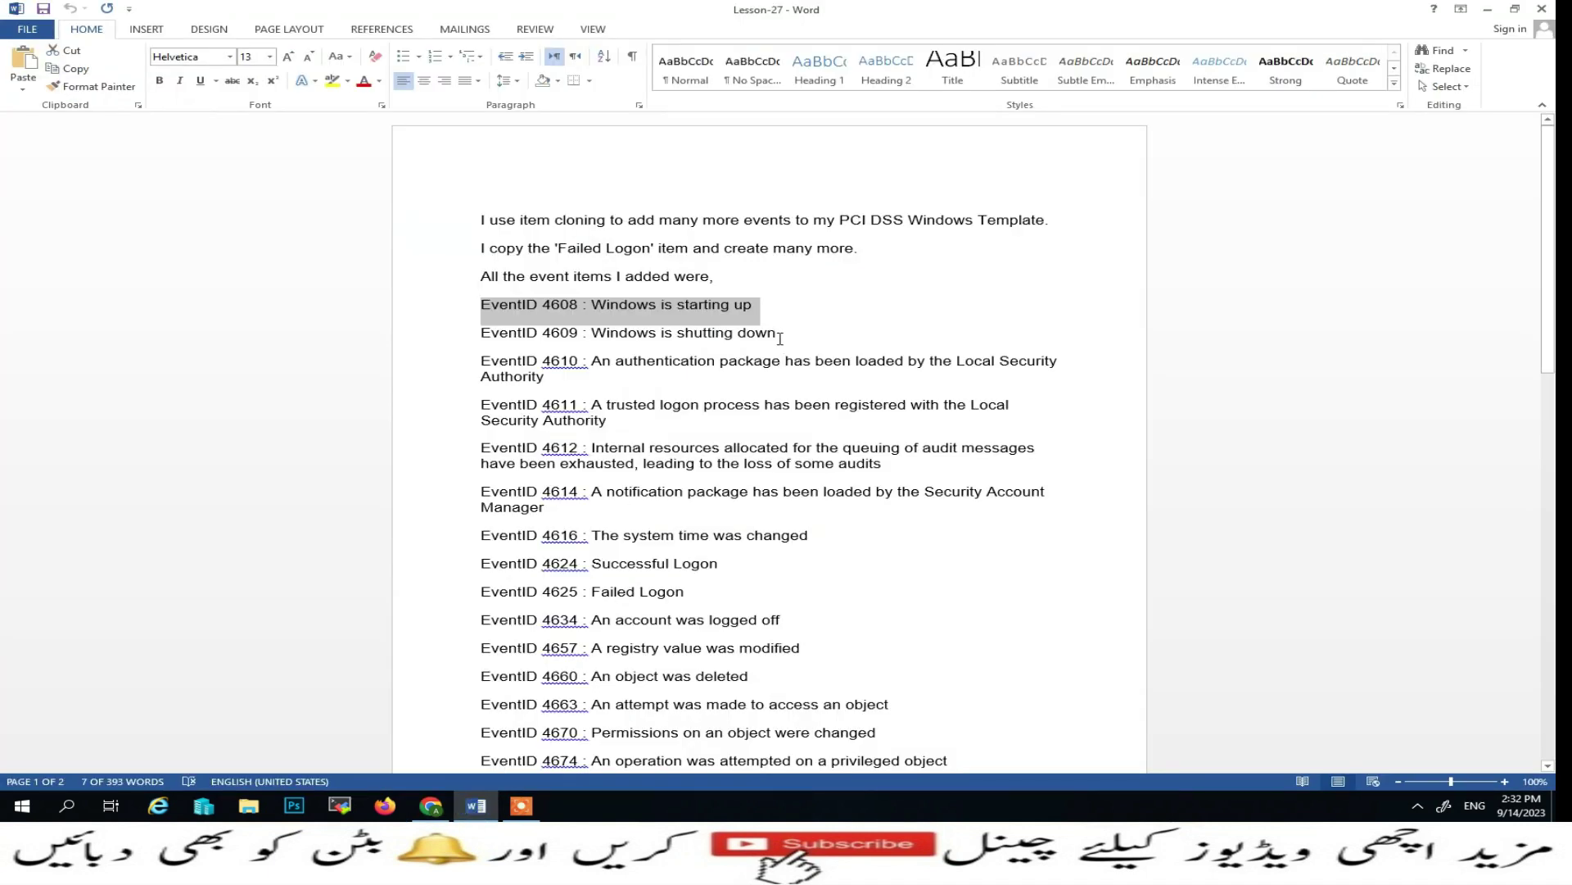
left_click_drag(772, 333, 490, 334)
key("ctrl+c")
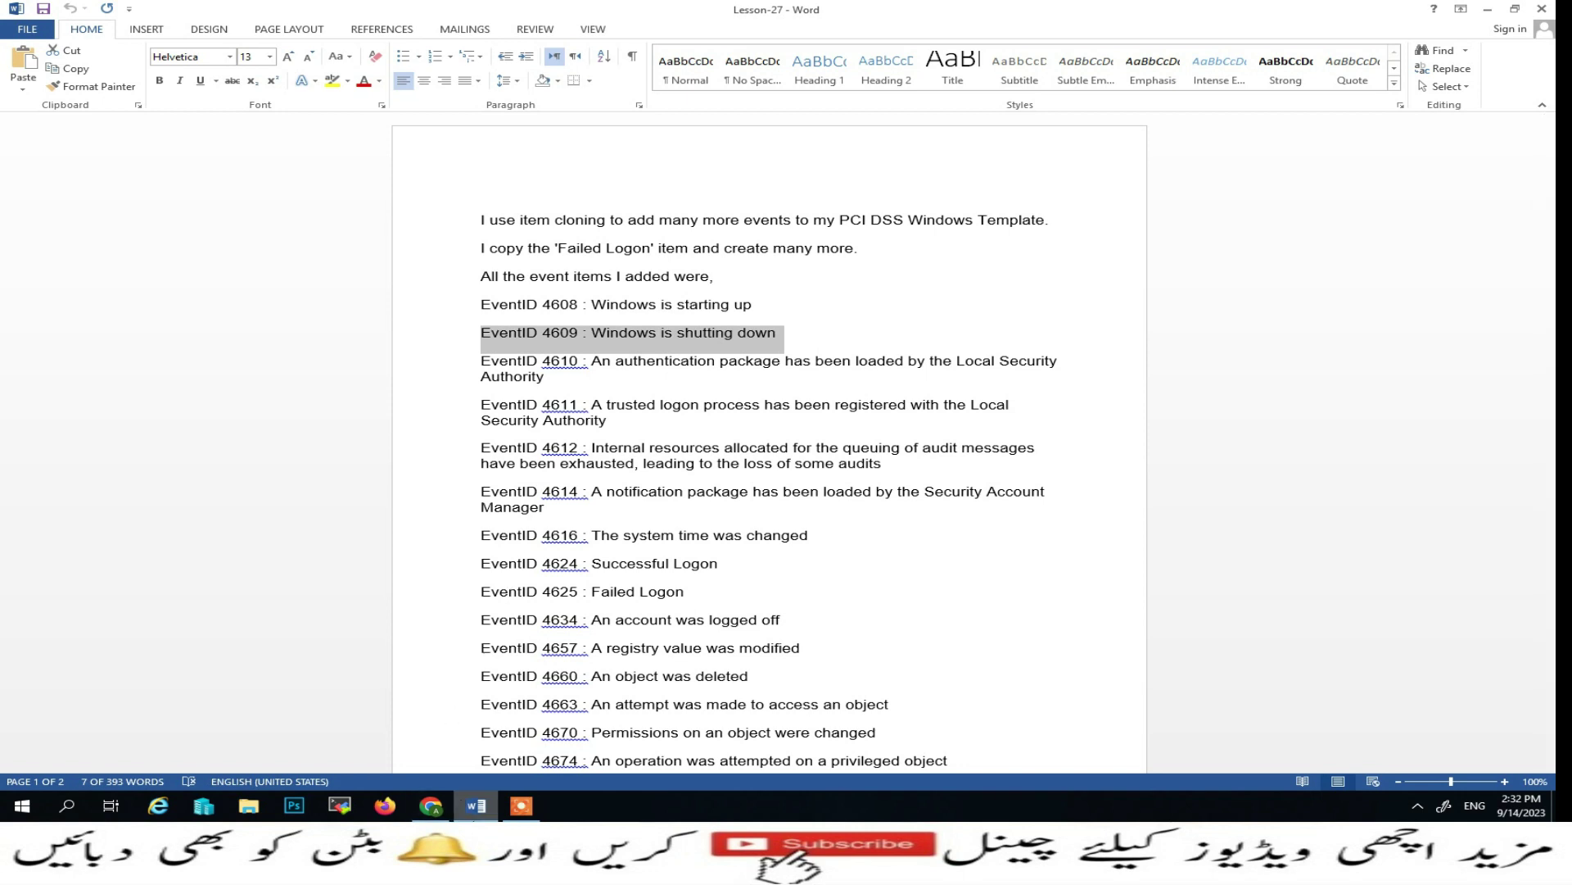
left_click(431, 806)
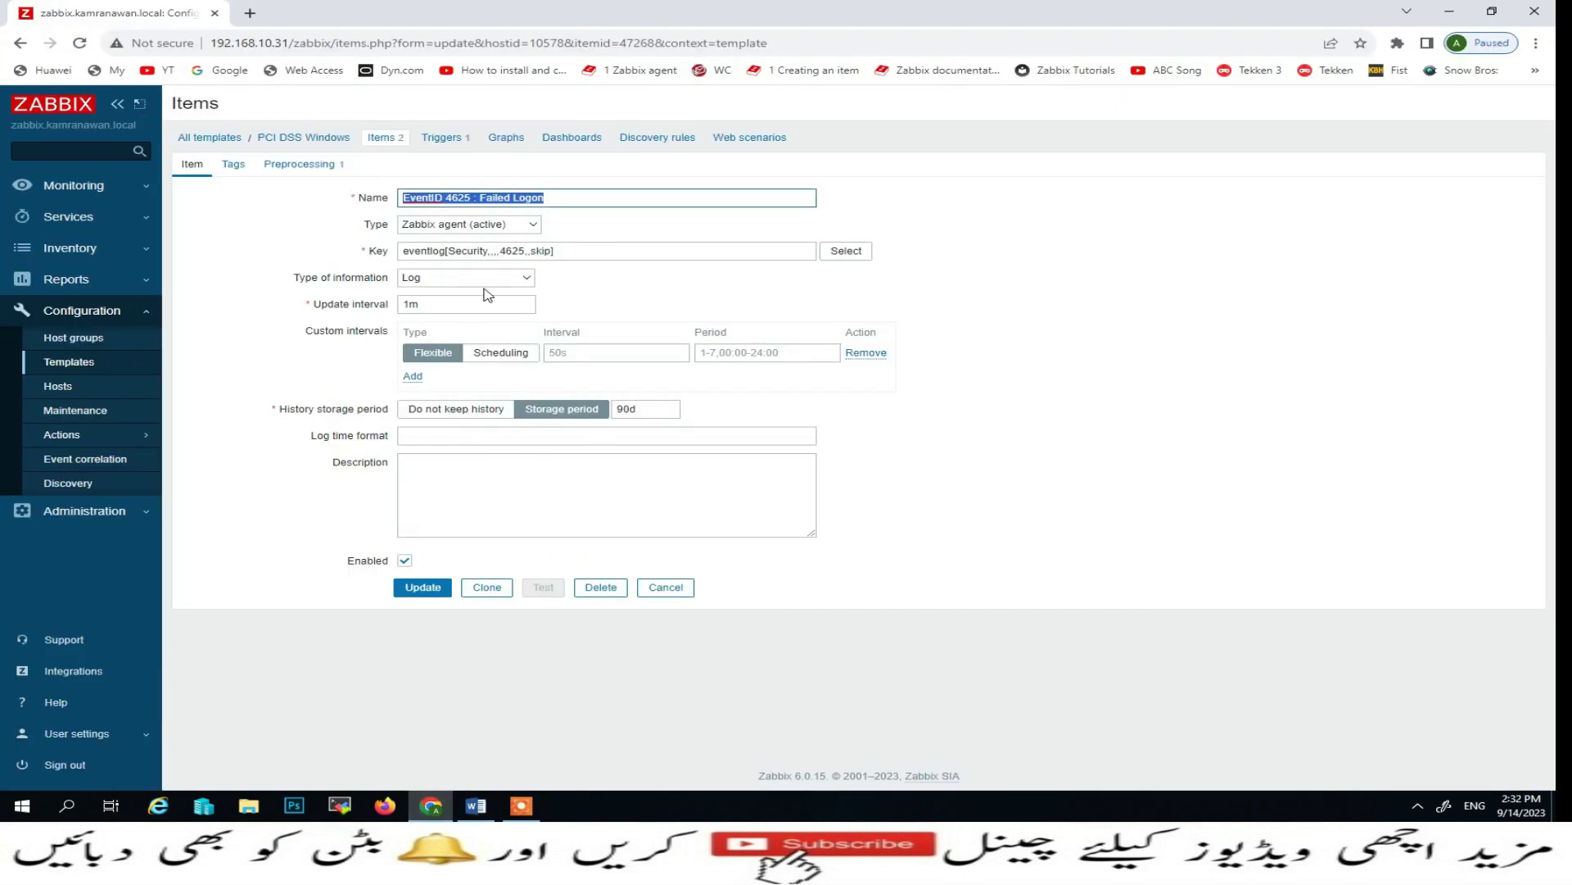
left_click_drag(602, 200, 385, 184)
key("ctrl+v")
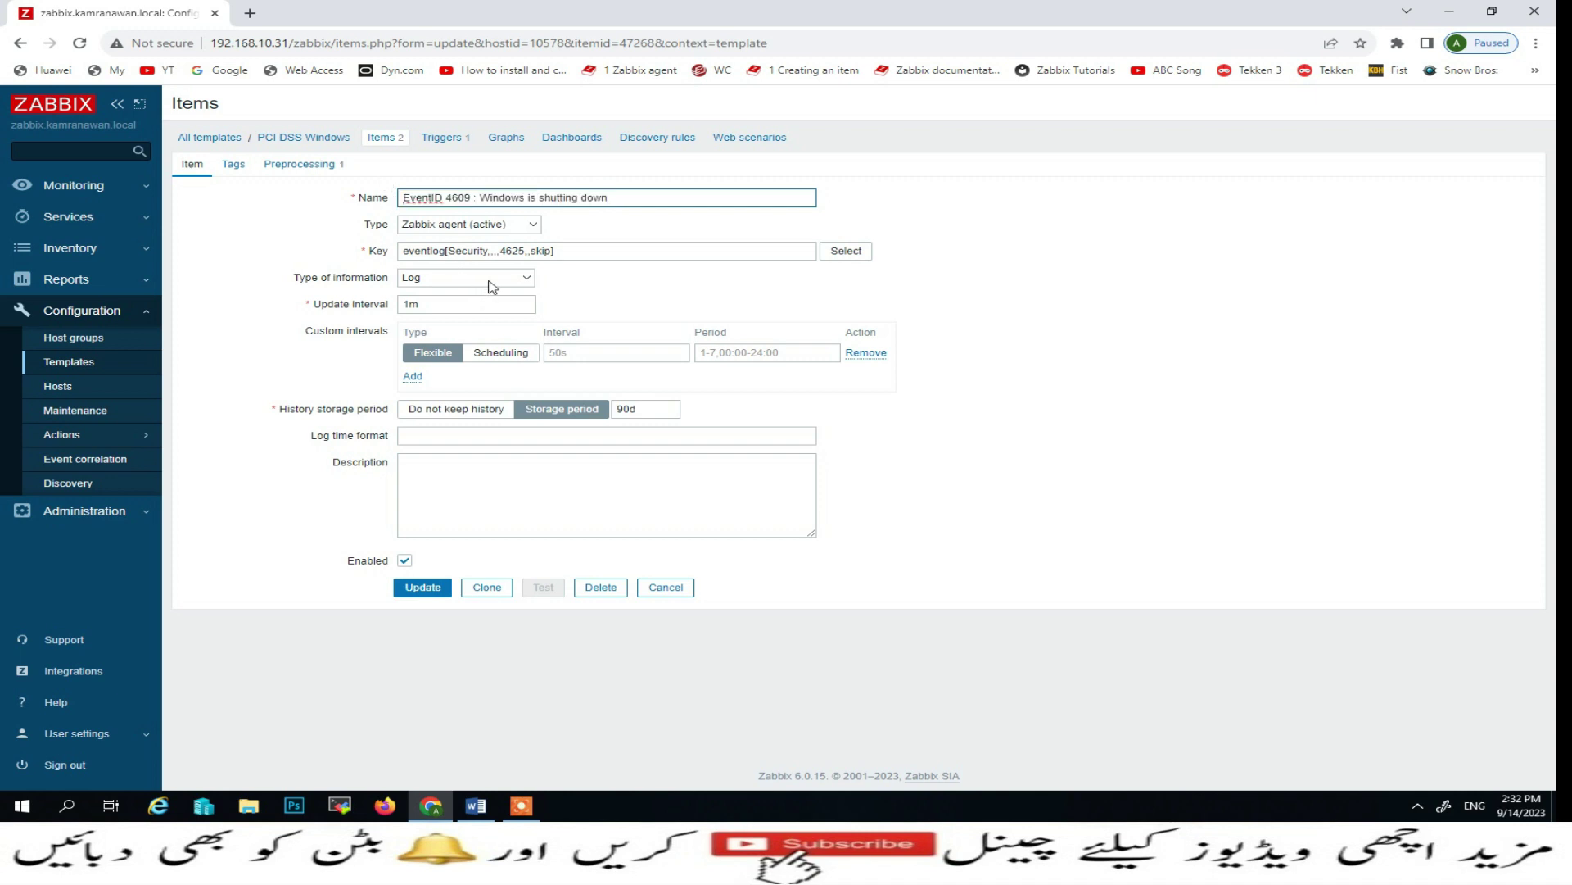
left_click(515, 251)
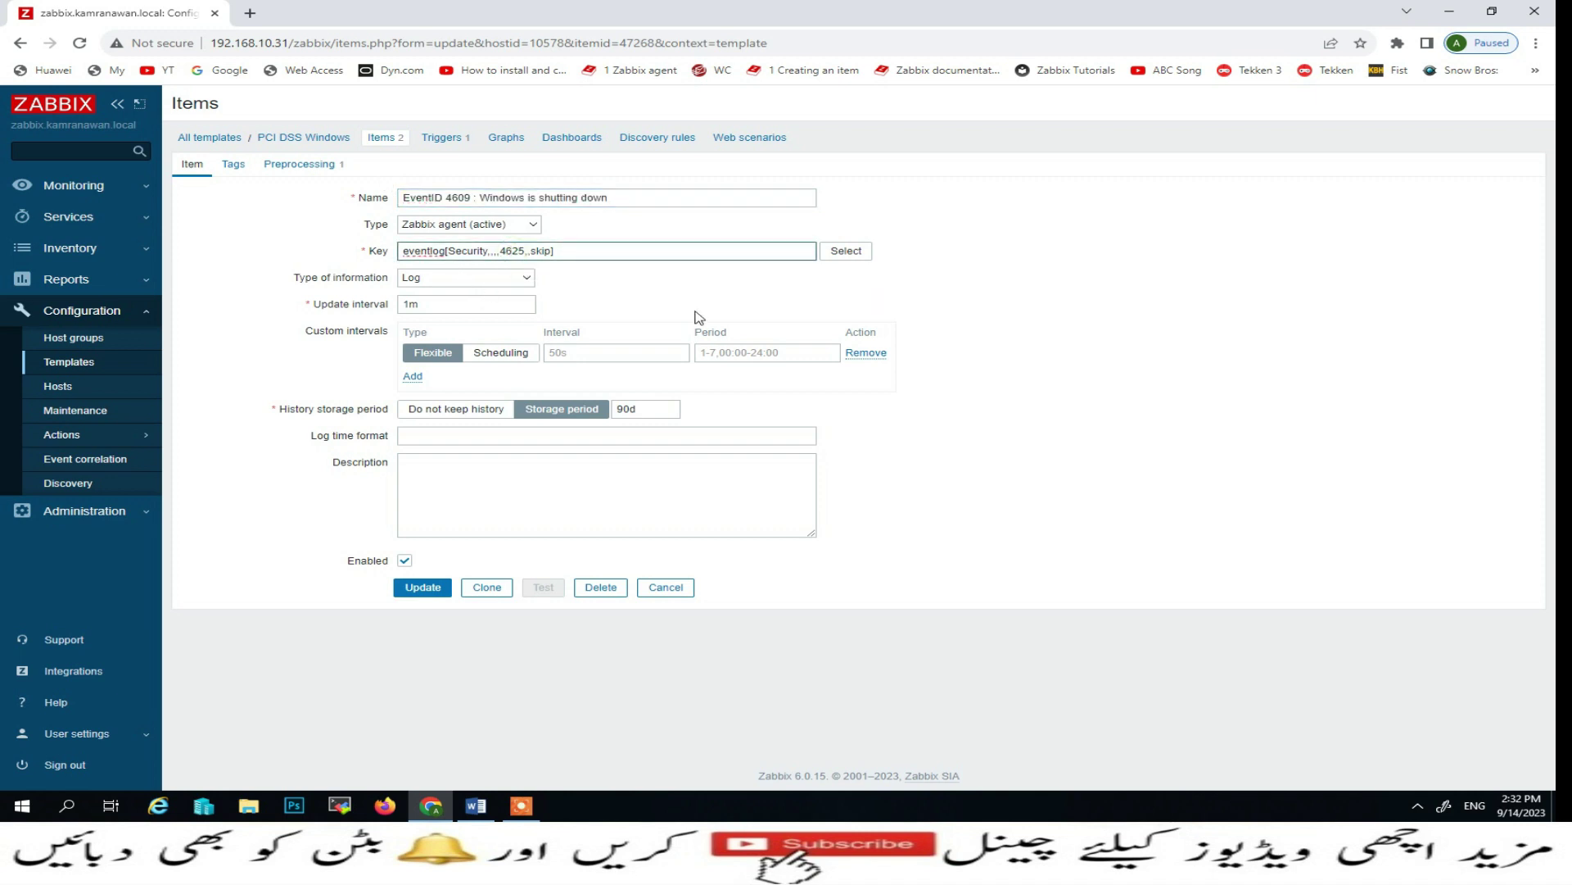
key("BackSpace")
type("09")
left_click(443, 596)
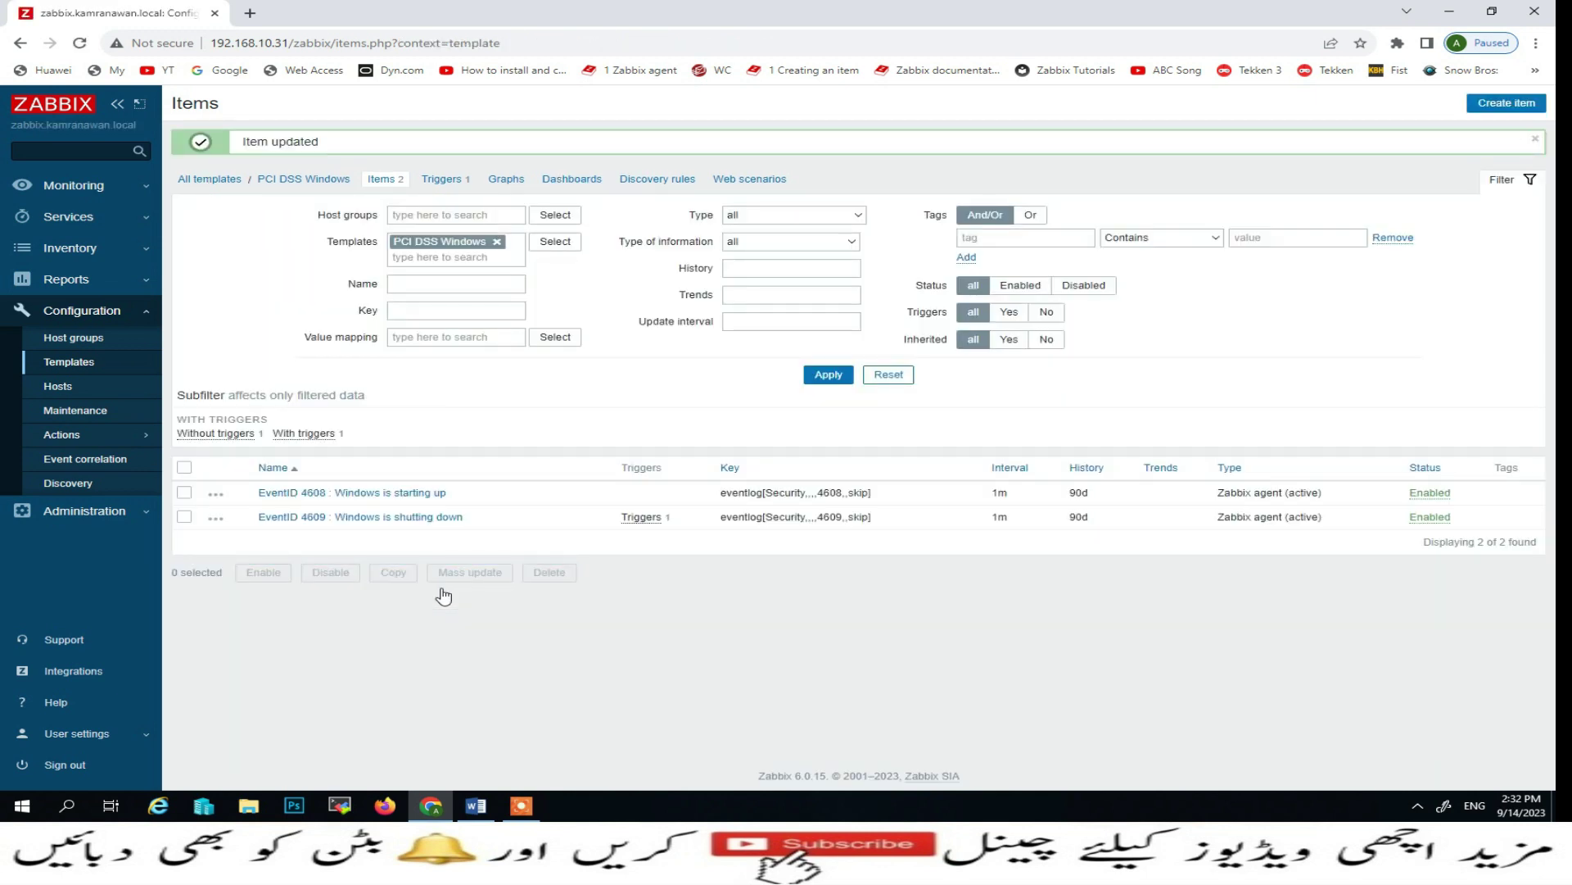
left_click(828, 375)
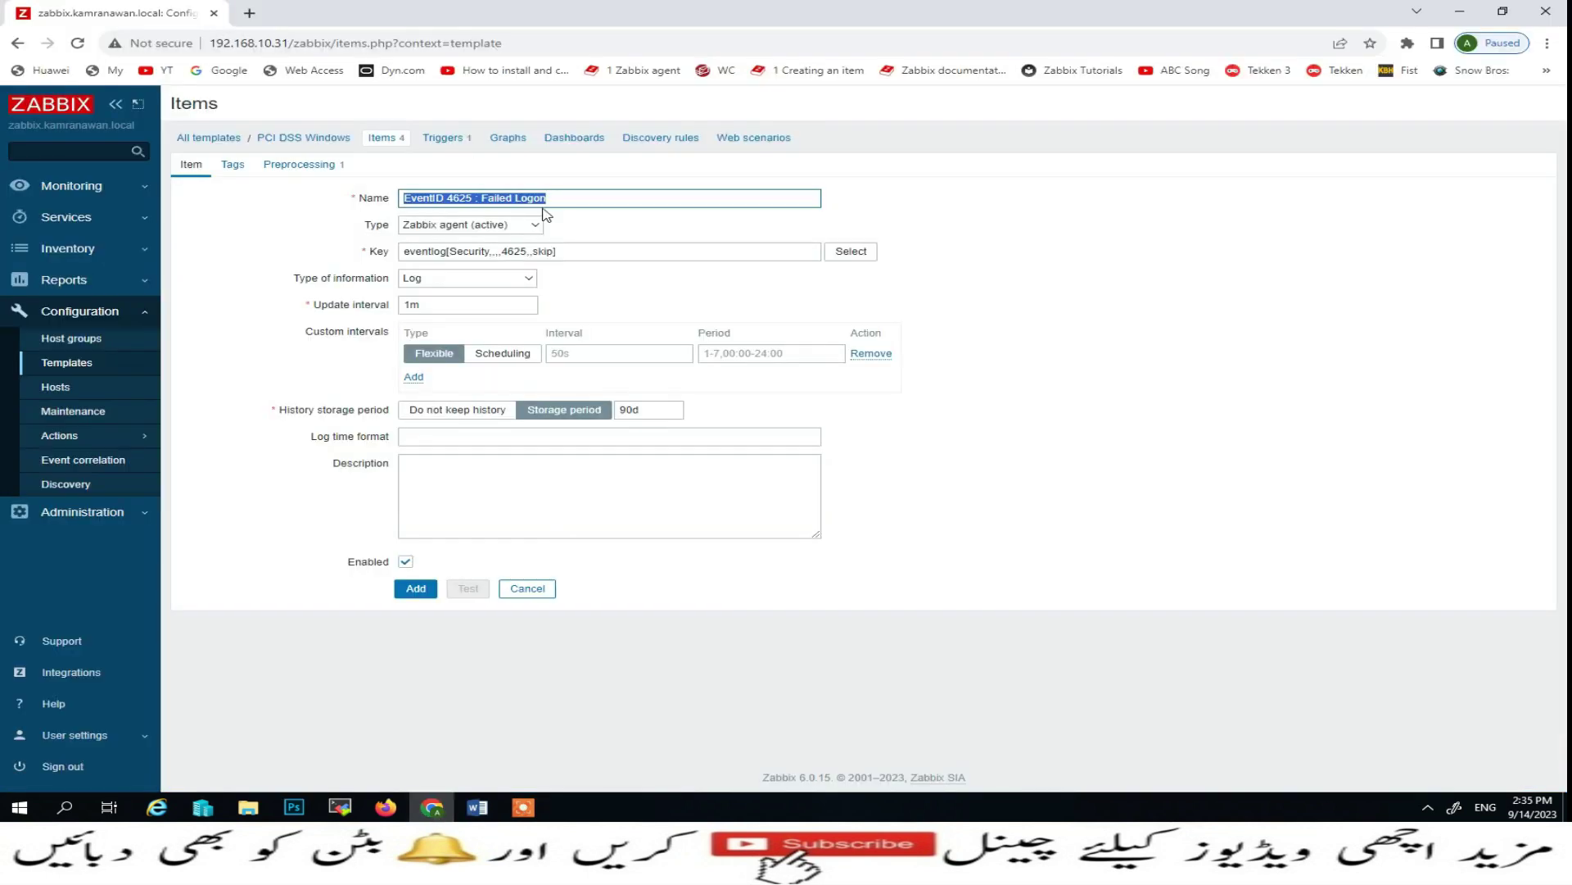
Step: Name the cloned item "EventID 4611 : A trusted logon process has been registered with the Local Security Authority", put 4611 in its key, and add it
type("EventID 4611 : A trusted logon process has been registered with the Local Security")
left_click(524, 252)
key("BackSpace")
key("BackSpace")
type("11")
left_click(417, 588)
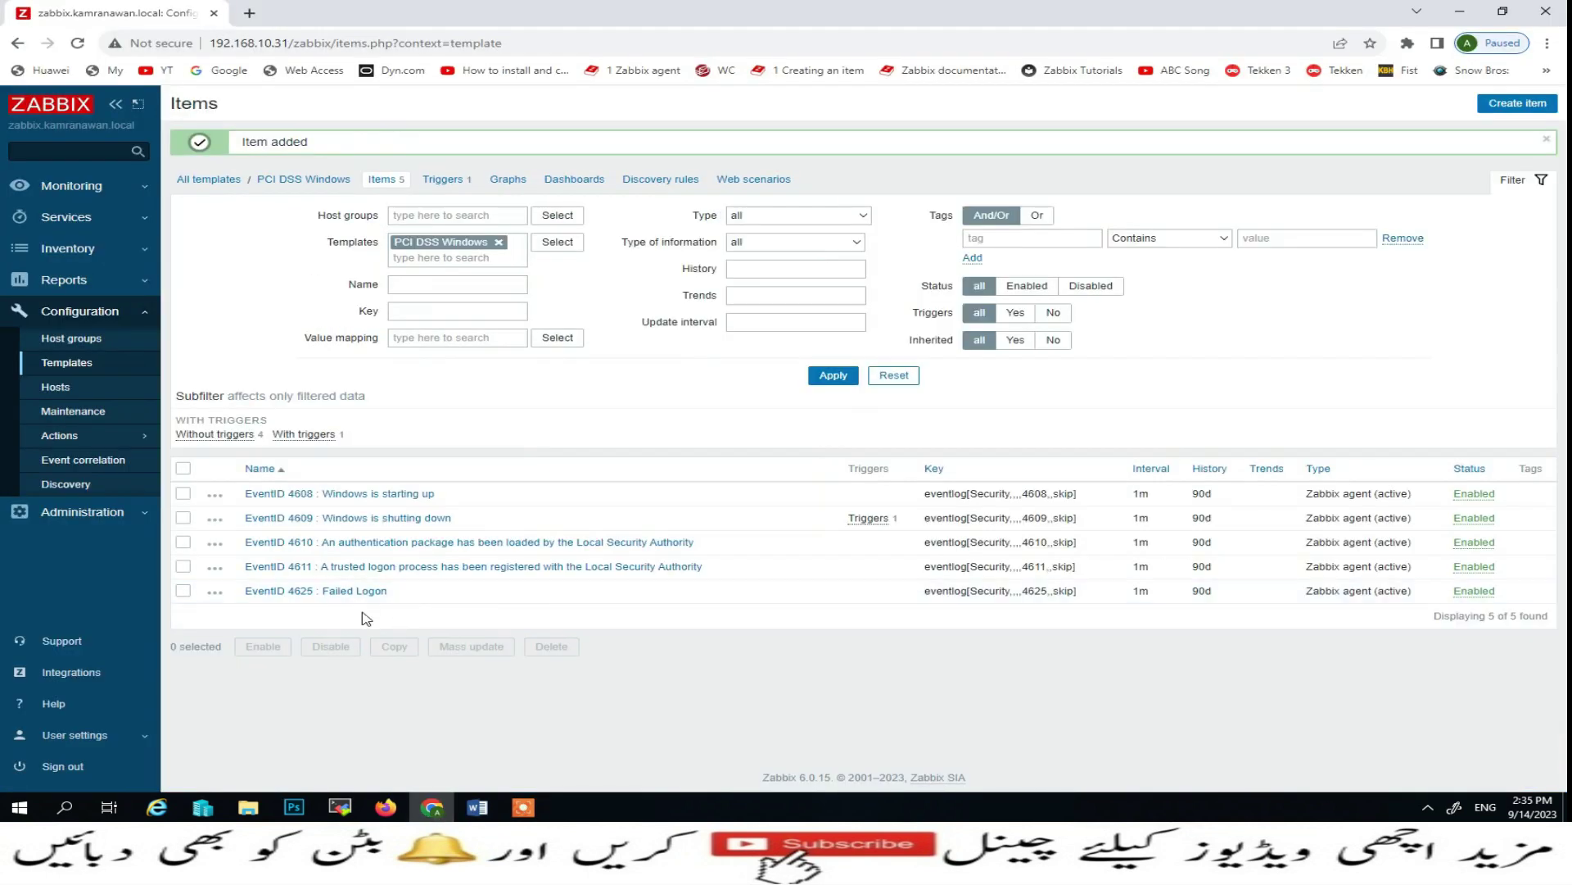
Step: Clone the EventID 4625 item, name it with the EventID 4612 line from the Word document, put 4612 in its key, and add it
left_click(381, 593)
left_click(489, 588)
left_click(477, 807)
left_click_drag(482, 448, 893, 464)
key("ctrl+c")
left_click(432, 807)
key("ctrl+v")
left_click(524, 251)
key("BackSpace")
key("BackSpace")
type("12")
left_click(417, 588)
Step: Clone the EventID 4625 item as "EventID 4614 : A notification package has been loaded by the Security Account Manager", with event ID 4614 in its key
left_click(414, 617)
left_click(489, 588)
left_click(477, 807)
left_click_drag(482, 492, 544, 514)
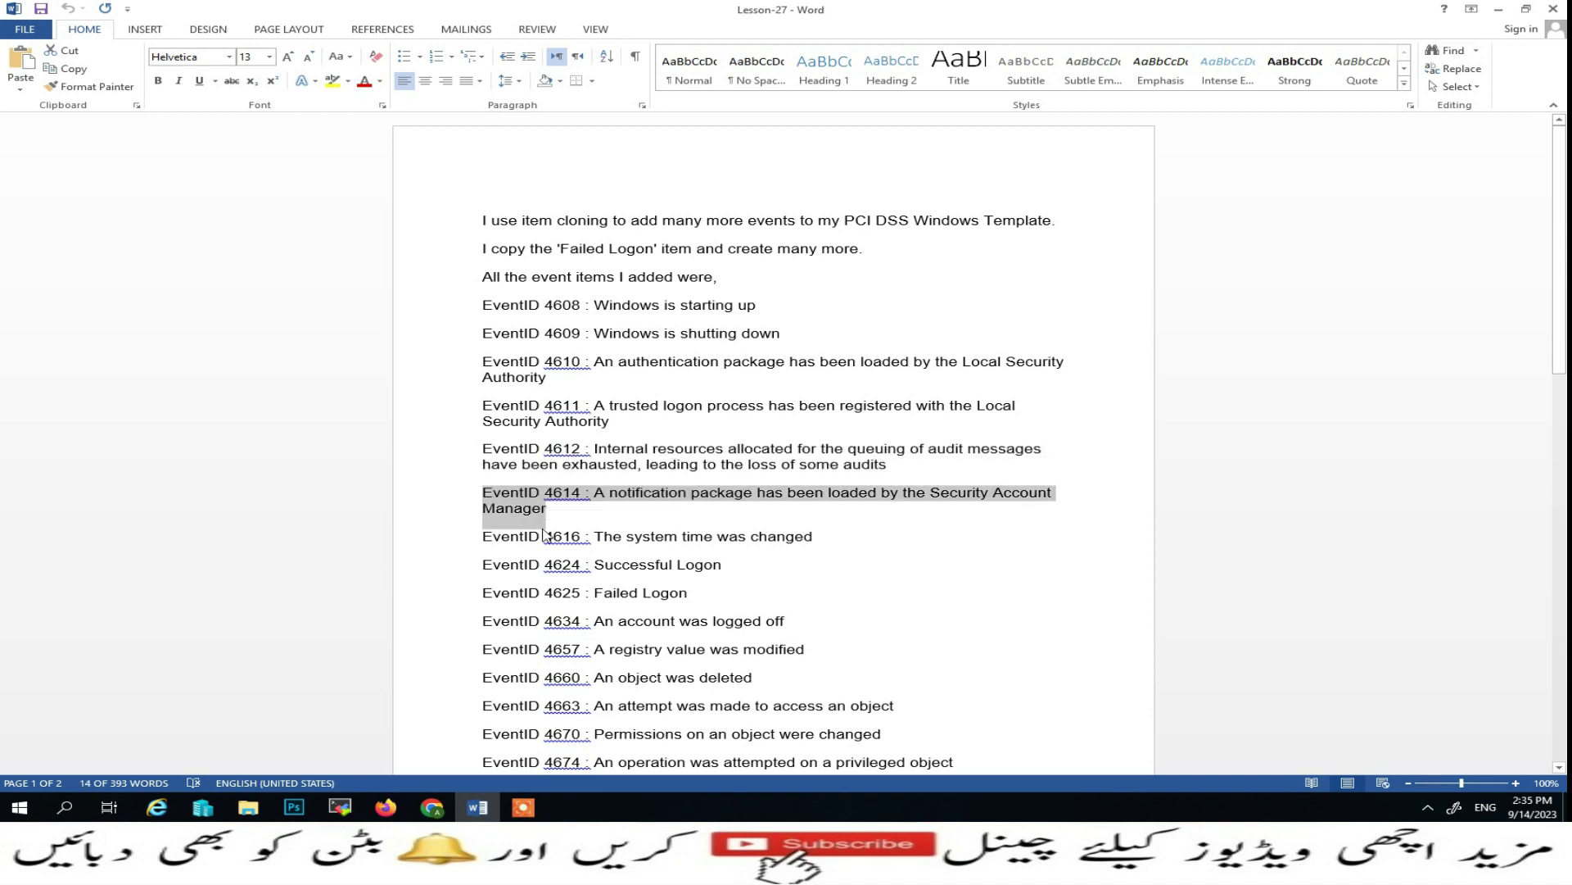
left_click(432, 807)
key("ctrl+v")
left_click(582, 250)
key("BackSpace")
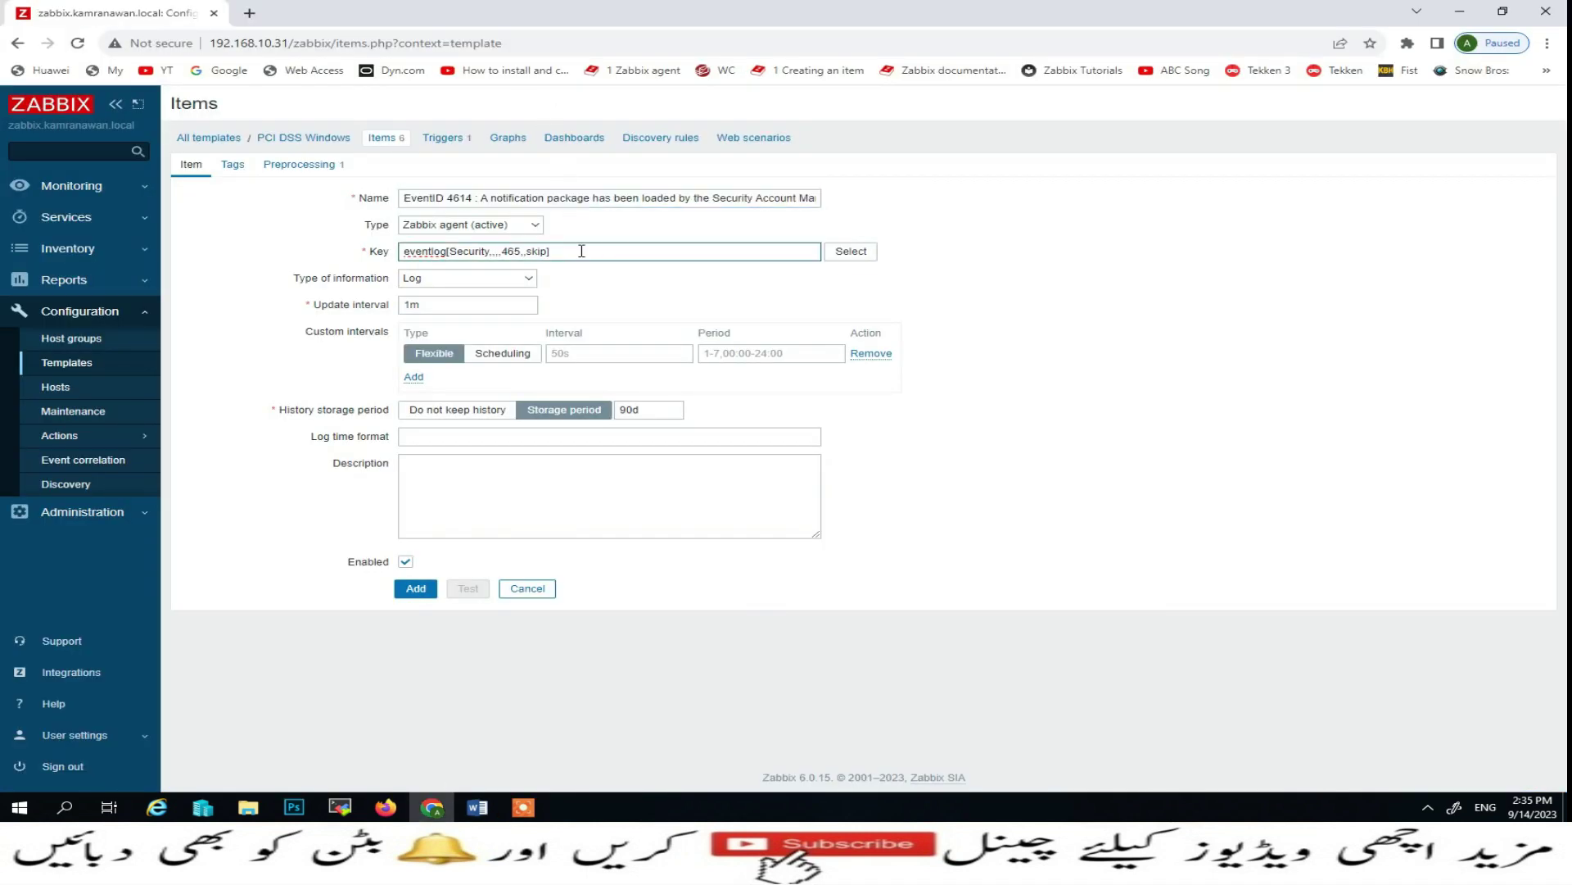
left_click(421, 591)
Step: Clone the EventID 4625 item as "EventID 4616 : The system time was changed", copied from the Word document, with event ID 4616 in its key
left_click(478, 806)
left_click_drag(485, 542, 837, 538)
left_click(429, 807)
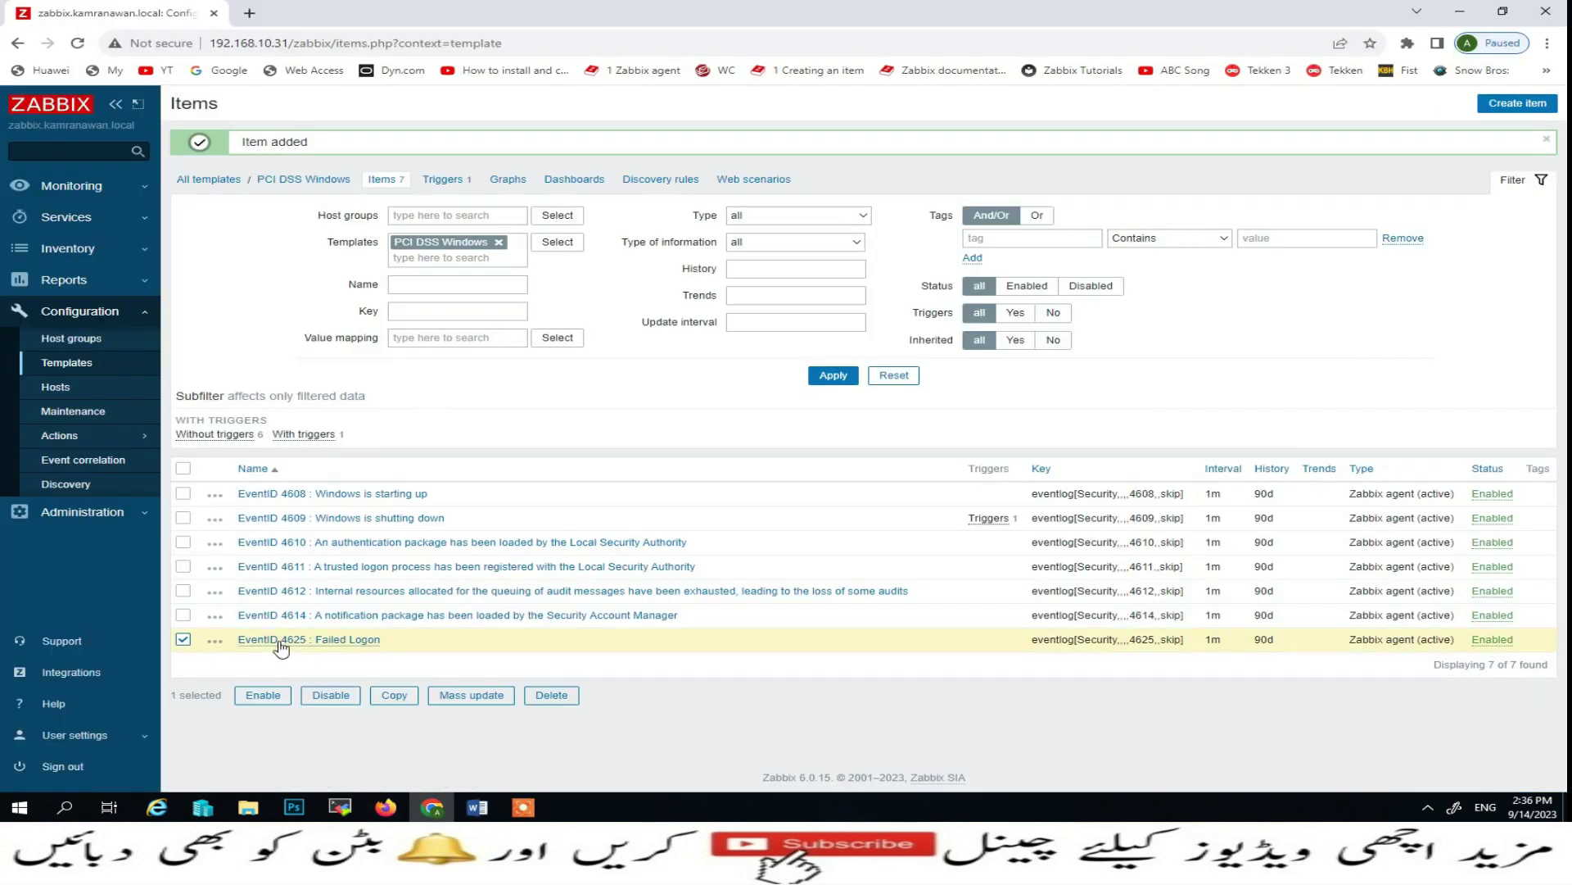
left_click(271, 647)
triple_click(670, 200)
key("ctrl+v")
left_click(528, 252)
key("BackSpace")
key("BackSpace")
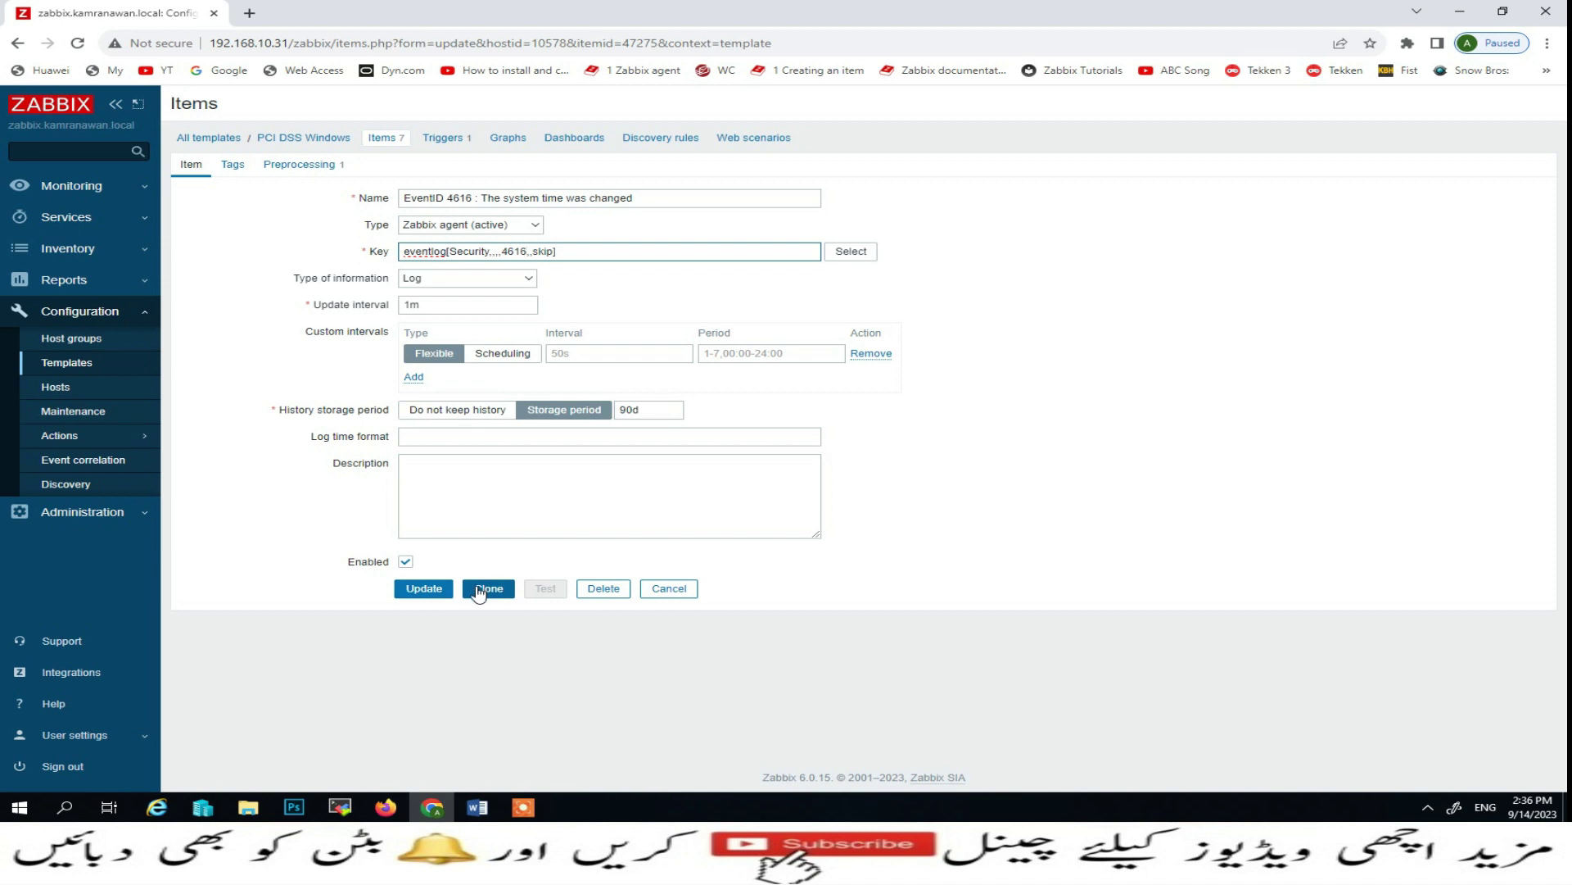
left_click(486, 591)
left_click(417, 588)
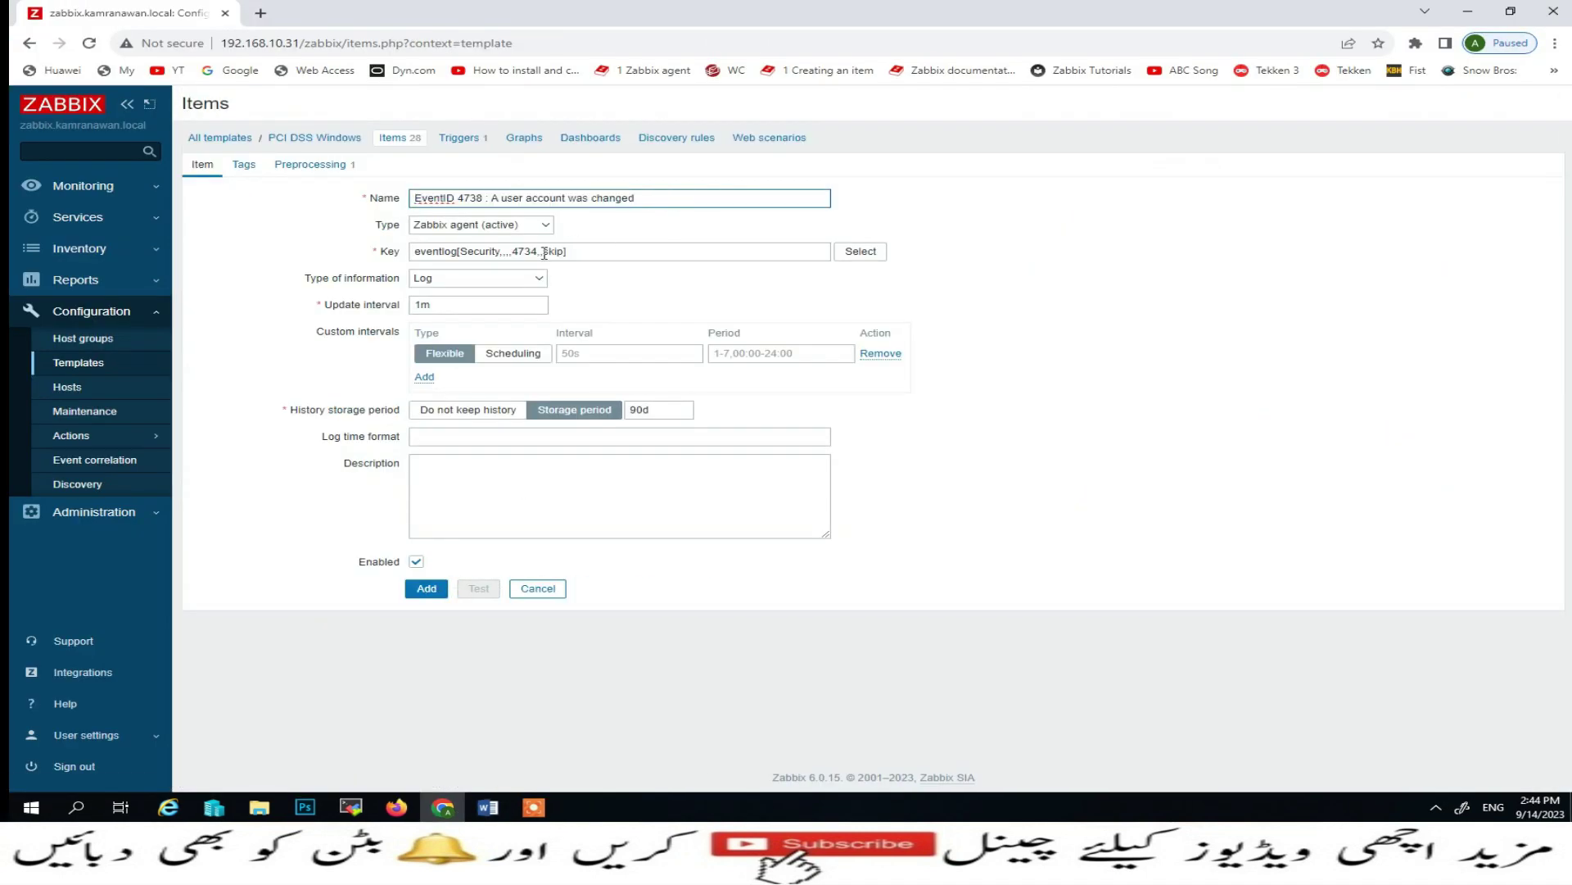
Step: Set the event ID in the key of the "EventID 4738 : A user account was changed" clone to 4738 and add the item
left_click(530, 251)
left_click(426, 588)
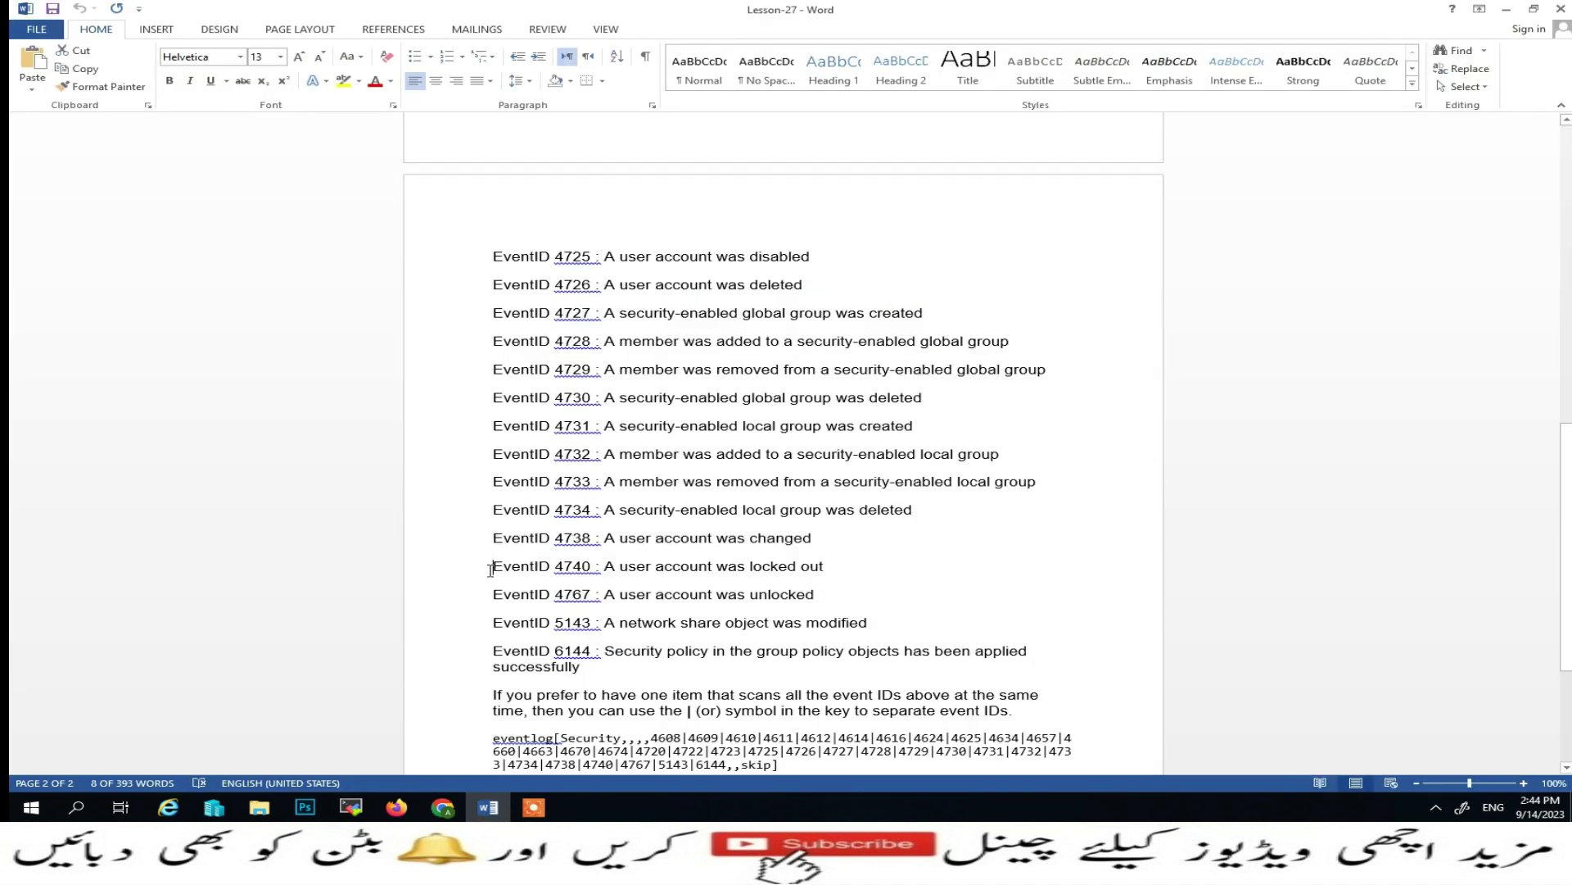
Step: Clone the EventID 4738 item as "EventID 4740 : A user account was locked out", copied from the Word document, with event ID 4740 in its key
left_click_drag(492, 565, 828, 566)
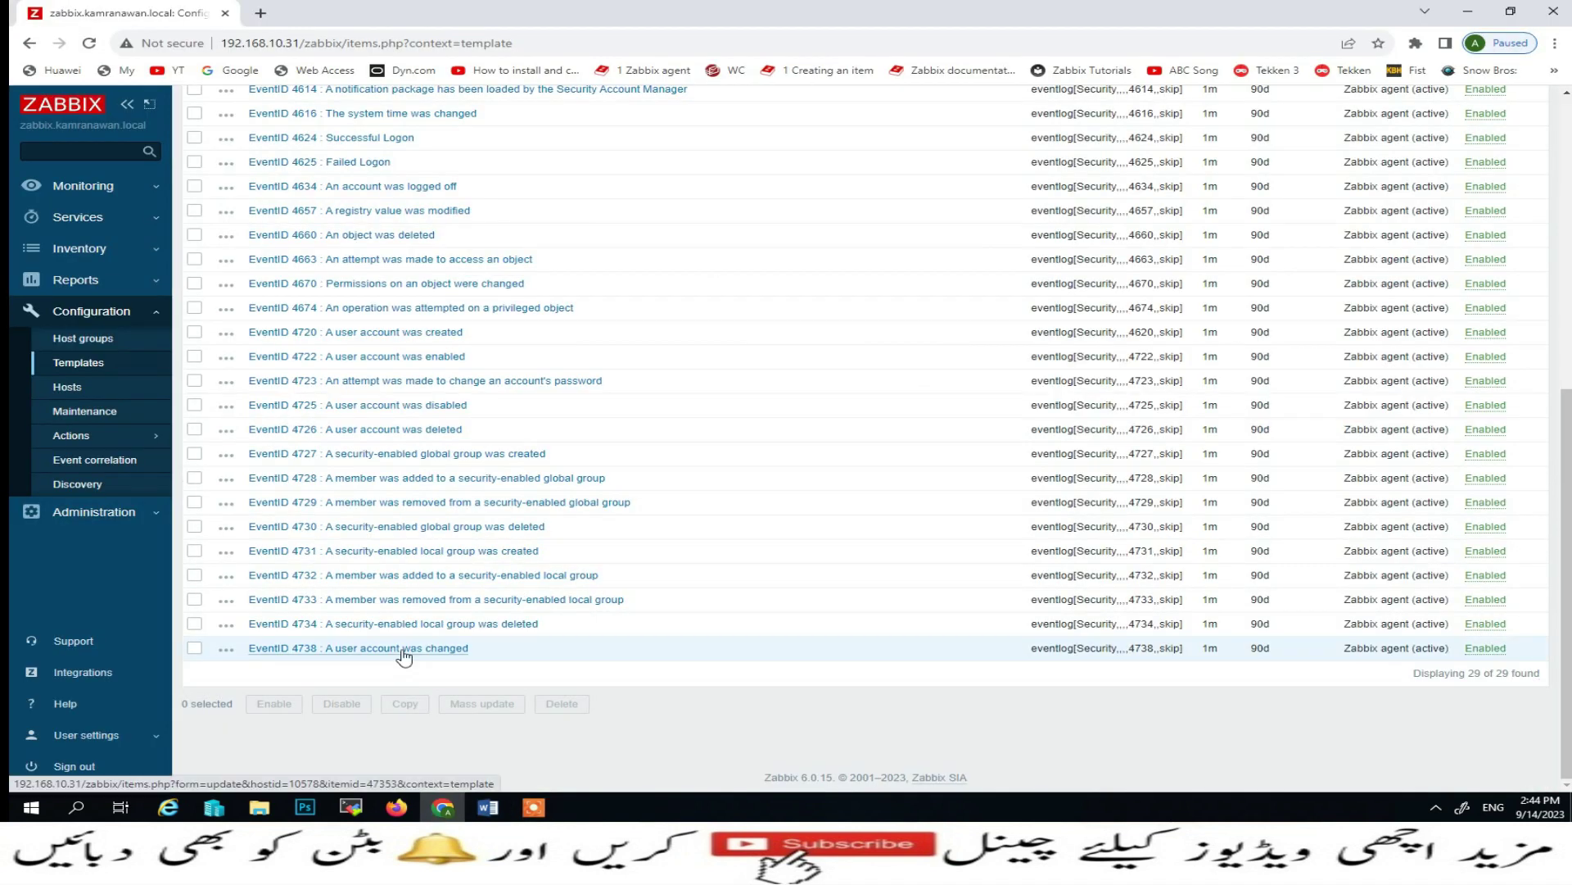
left_click(403, 653)
left_click(506, 589)
key("ctrl+v")
left_click(537, 251)
key("BackSpace")
key("BackSpace")
left_click(426, 589)
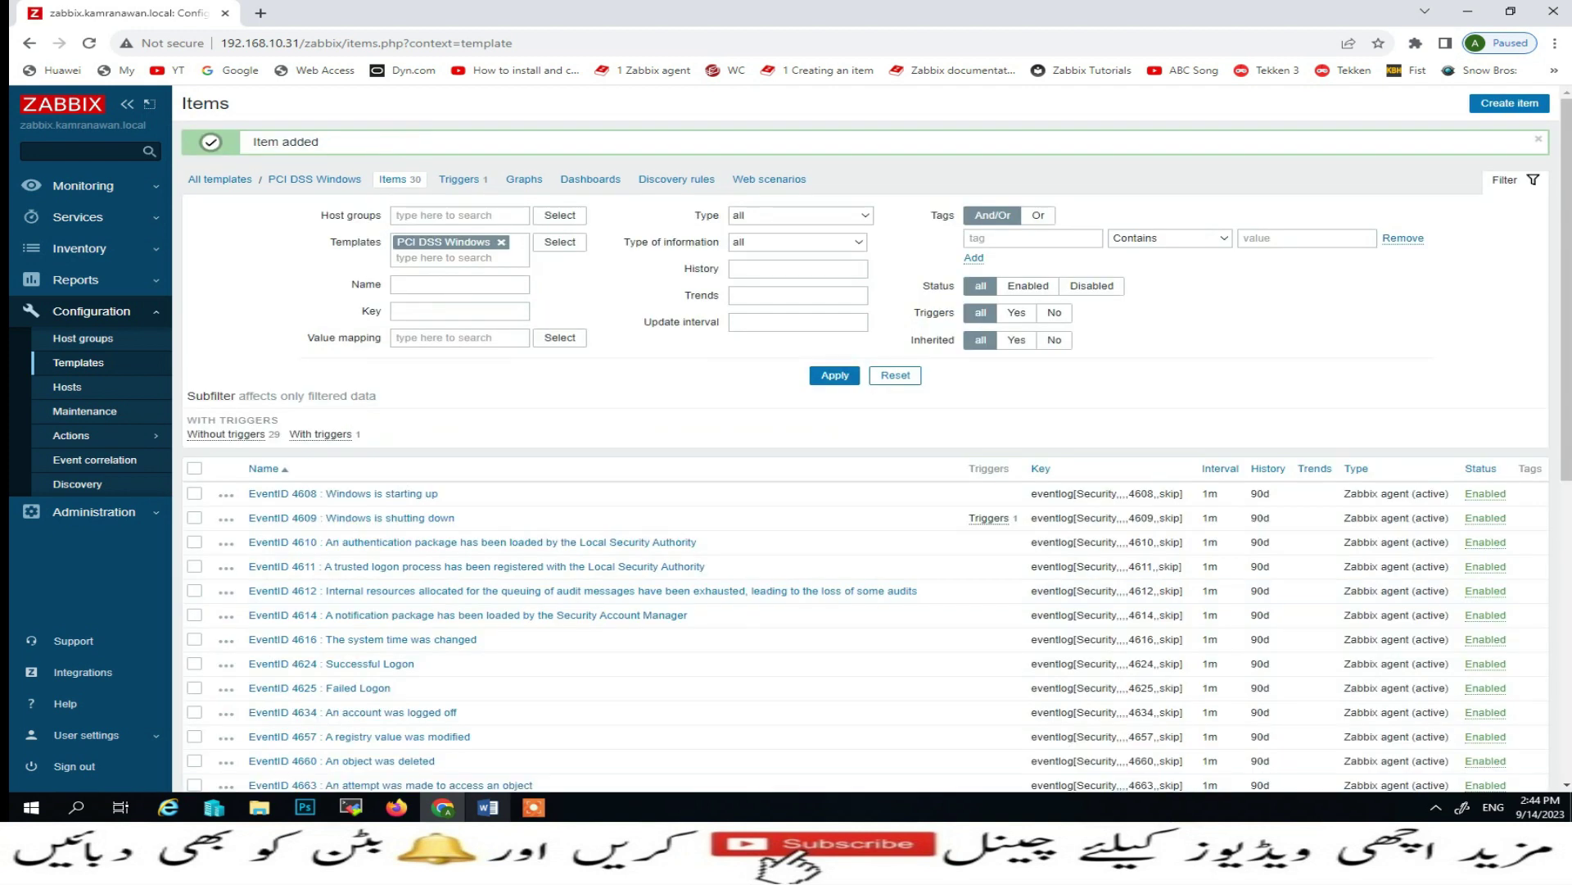
Step: Clone the EventID 4740 item as "EventID 4767 : A user account was unlocked", copied from the Word document, with event ID 4767 in its key
left_click(488, 806)
left_click_drag(492, 594, 828, 594)
left_click(442, 806)
scroll(412, 655, "down", 10)
left_click(412, 653)
left_click(507, 589)
key("ctrl+v")
left_click(525, 251)
key("BackSpace")
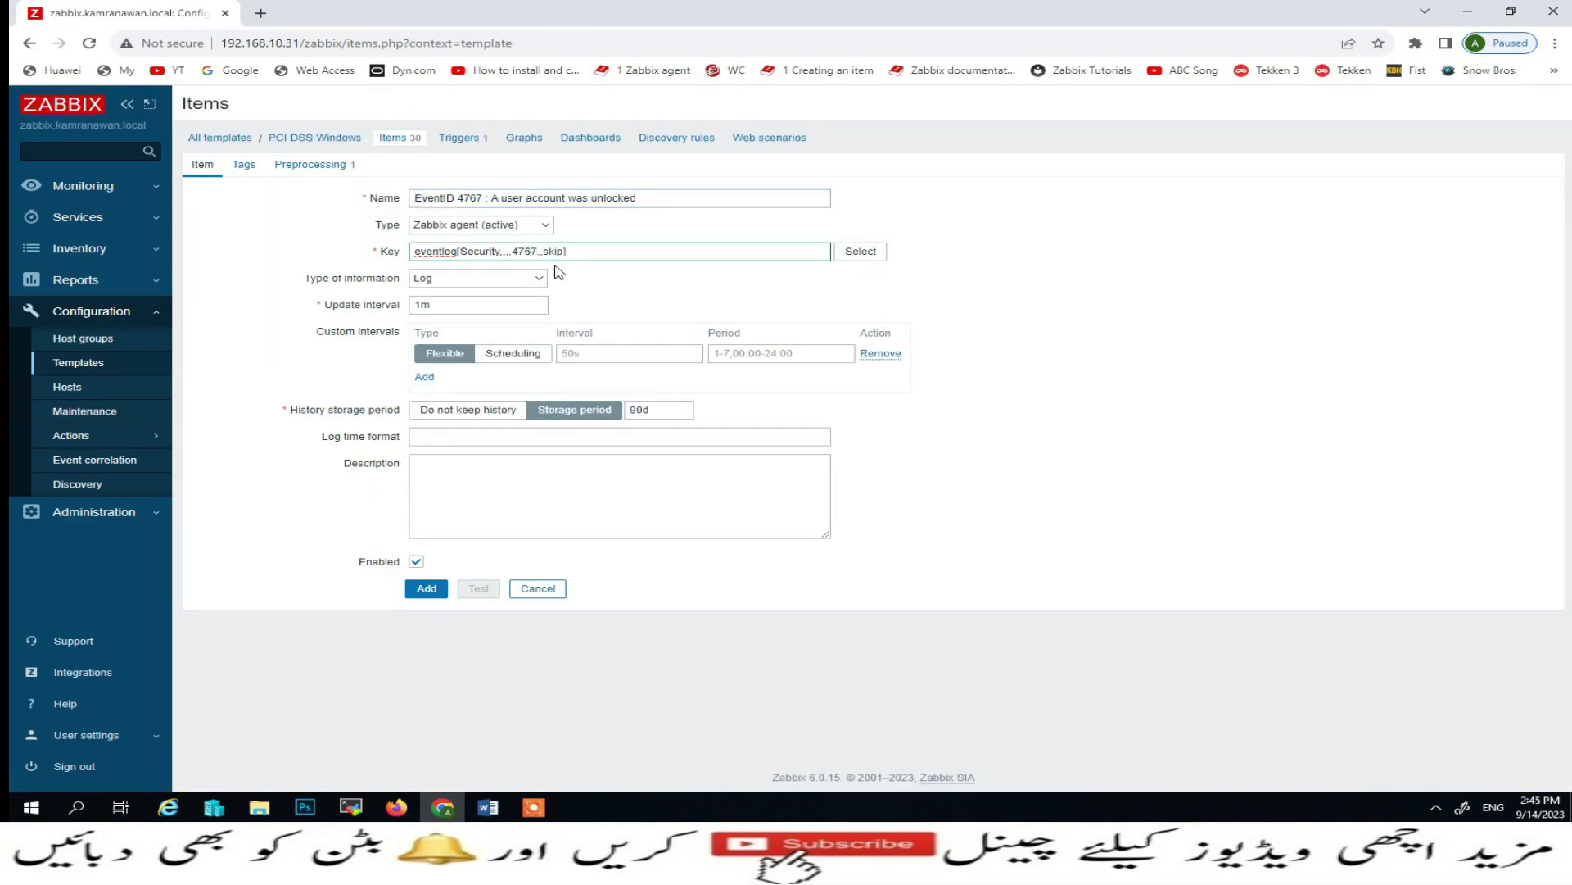
left_click(427, 589)
Step: Clone the last item as "EventID 5143 : A network share object was modified", copied from the Word document, with event ID 5143 in its key
left_click(488, 807)
left_click_drag(491, 618, 867, 618)
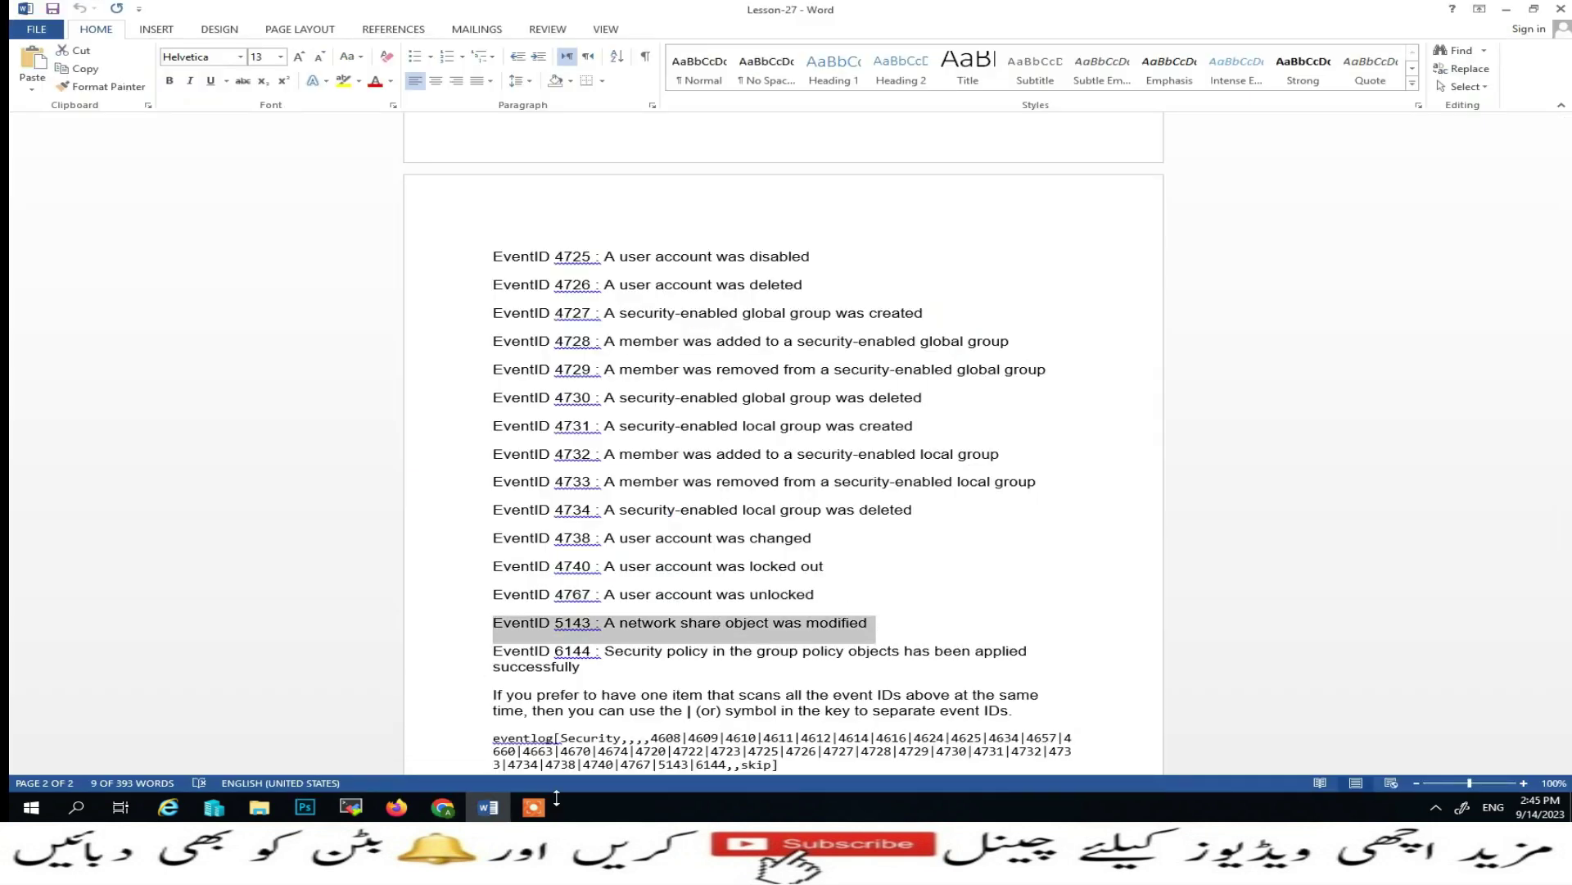
left_click(442, 807)
scroll(450, 660, "down", 10)
left_click(449, 651)
left_click(507, 588)
key("ctrl+v")
left_click(533, 251)
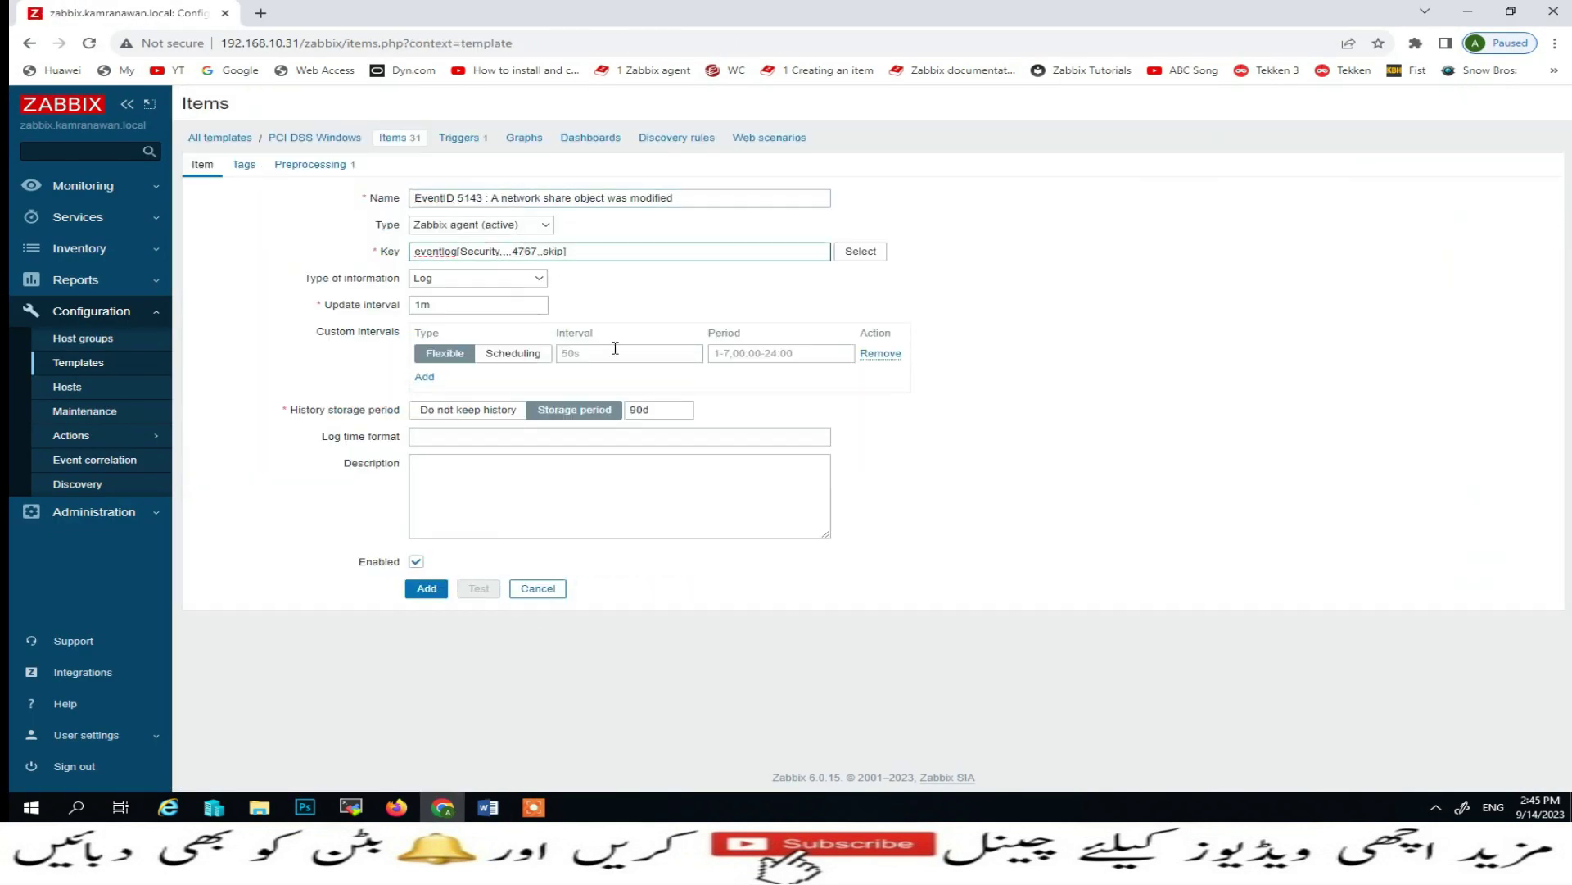
left_click(427, 588)
Step: Clone the last item as "EventID 6144 : Security policy in the group policy objects has been applied successfully", with event ID 6144 in its key
left_click(489, 807)
left_click_drag(491, 650, 557, 668)
left_click(442, 806)
scroll(464, 650, "down", 10)
left_click(421, 649)
left_click(498, 588)
key("ctrl+v")
left_click(514, 251)
key("BackSpace")
key("Delete")
key("Delete")
key("Delete")
type("6144")
left_click(427, 588)
Step: Review the PCI DSS Windows item list, the Windows templates, and the templates linked to the hosts
scroll(524, 702, "down", 7)
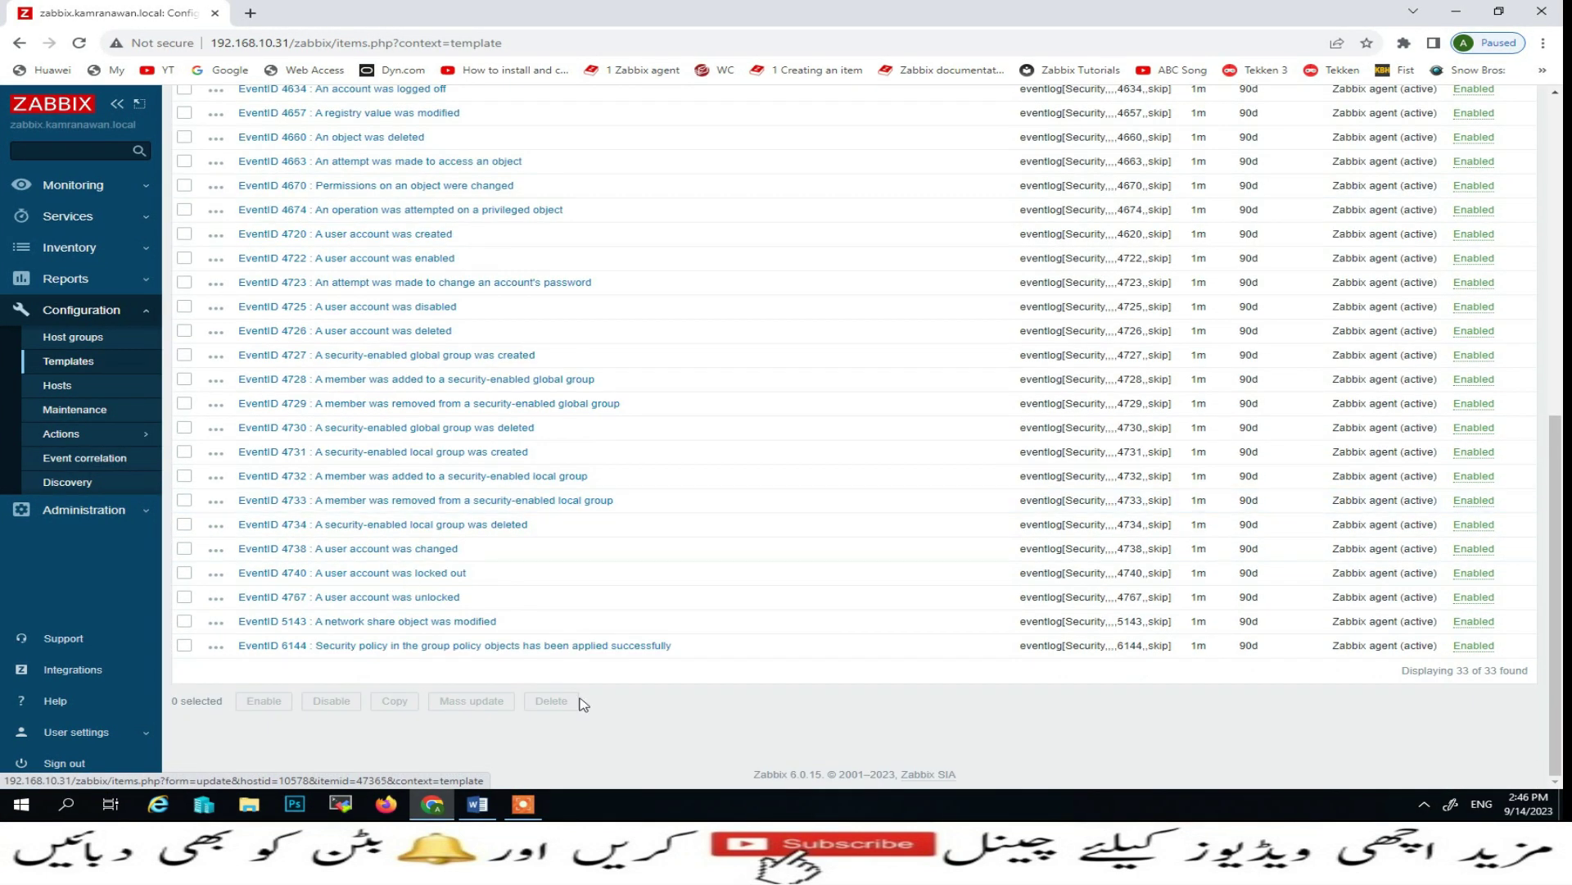
scroll(583, 705, "up", 8)
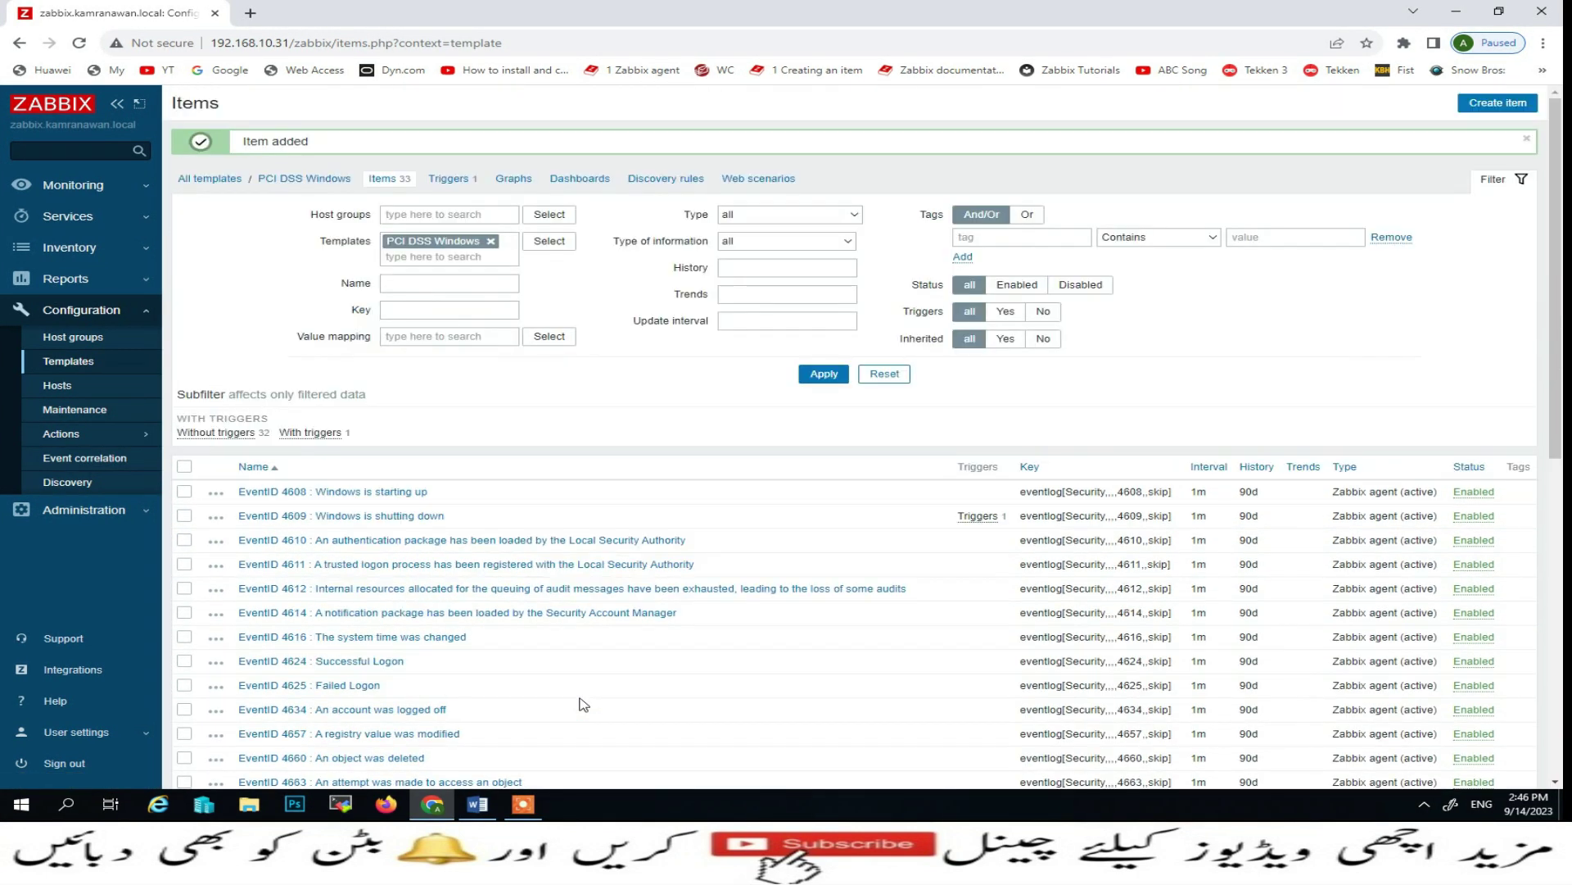
left_click(60, 365)
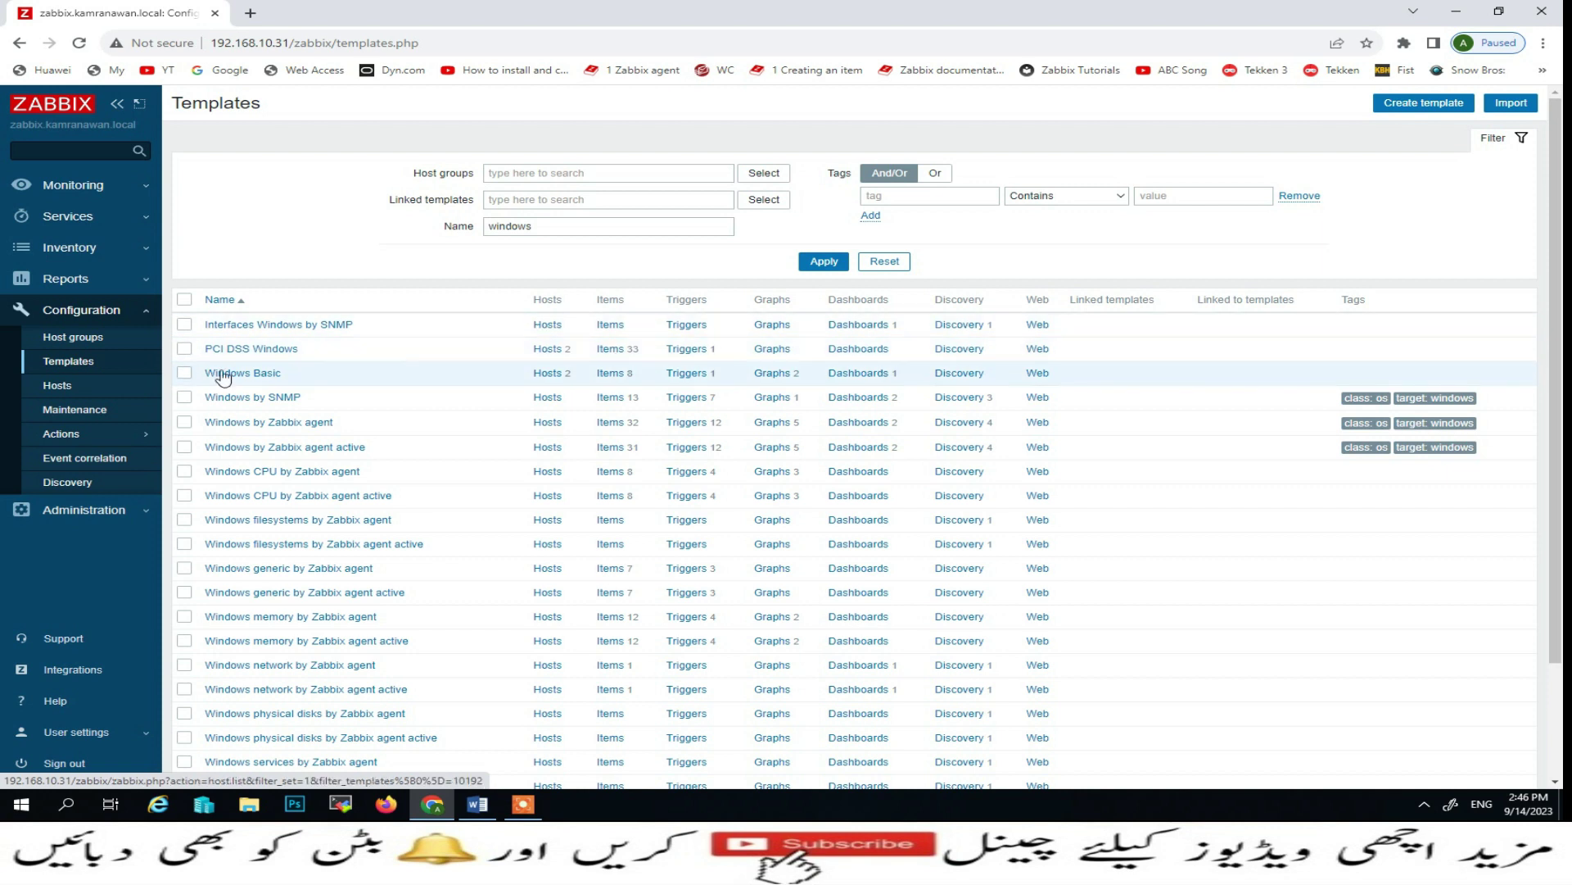
left_click(76, 387)
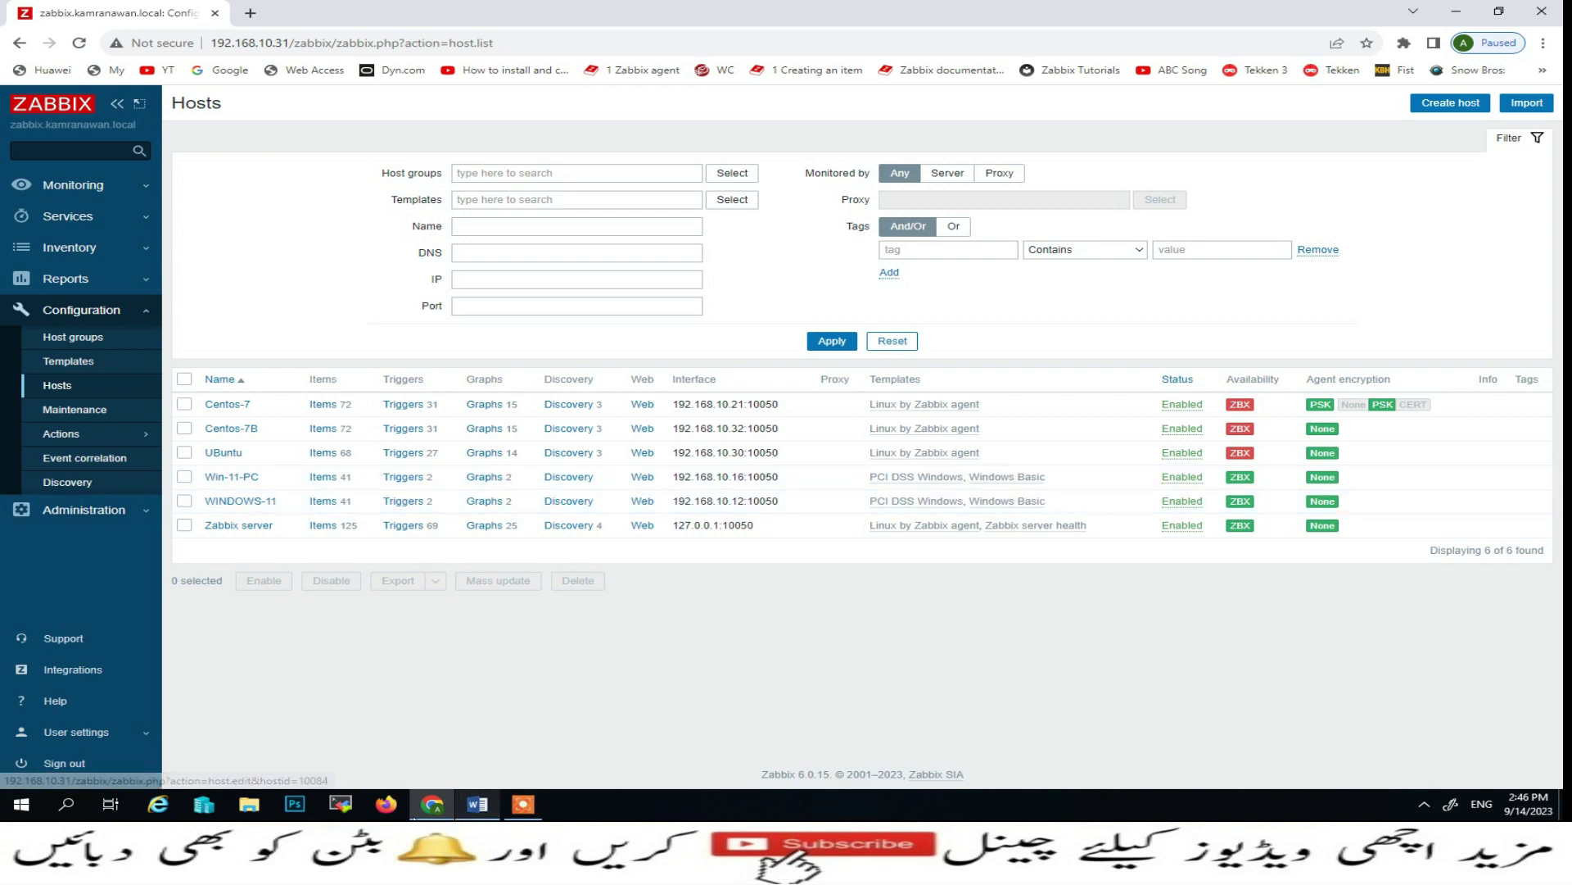
Step: Switch to MobaXterm and start the saved remote desktop session for 192.168.10.13
left_click(341, 805)
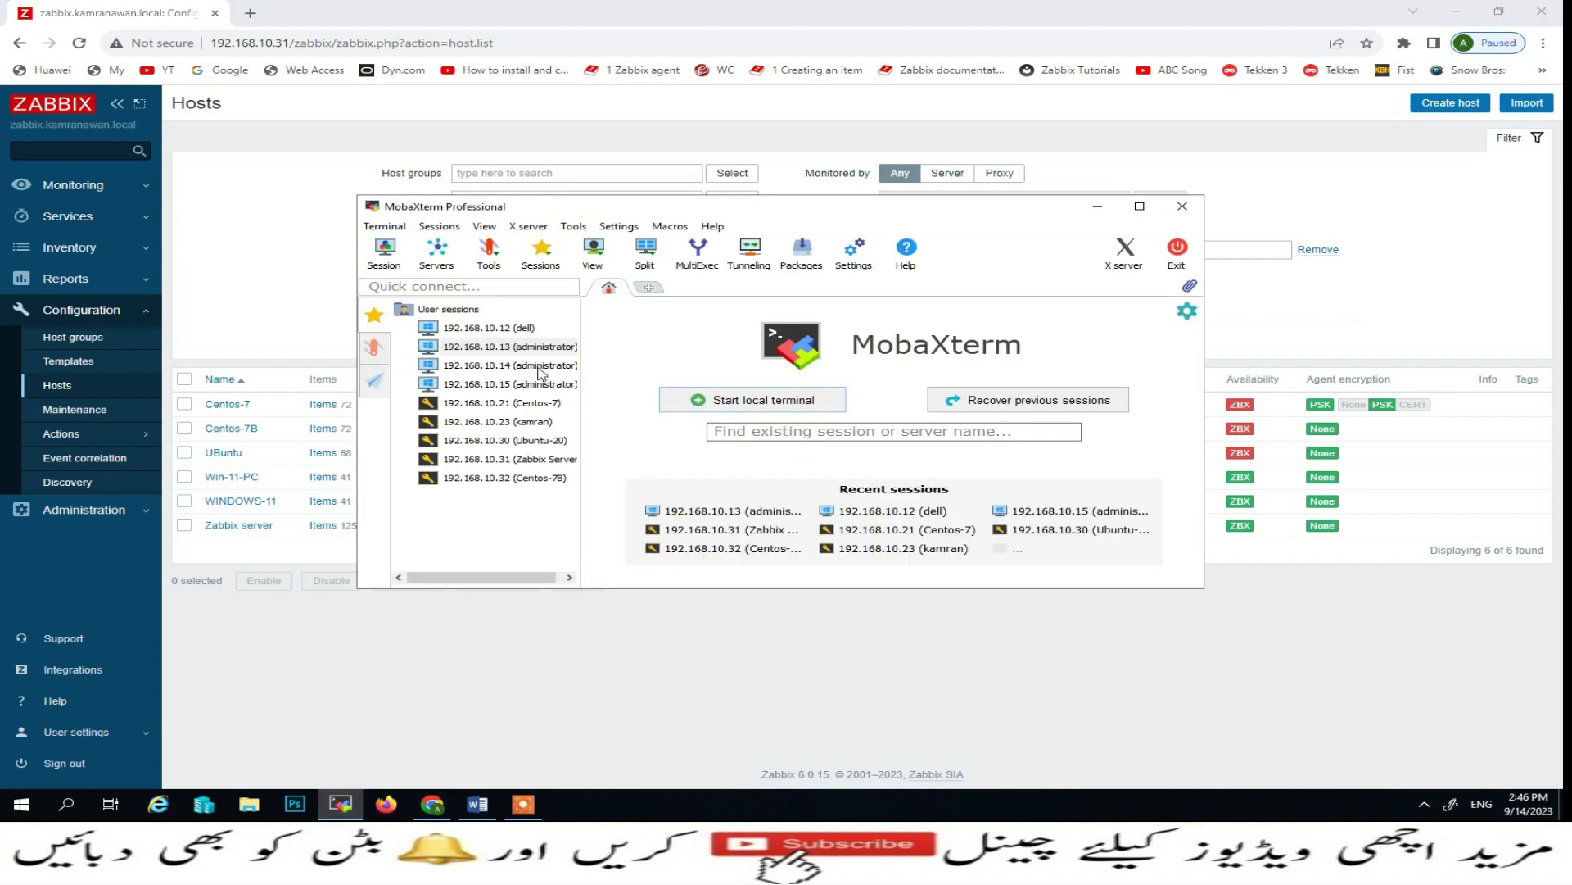
double_click(532, 347)
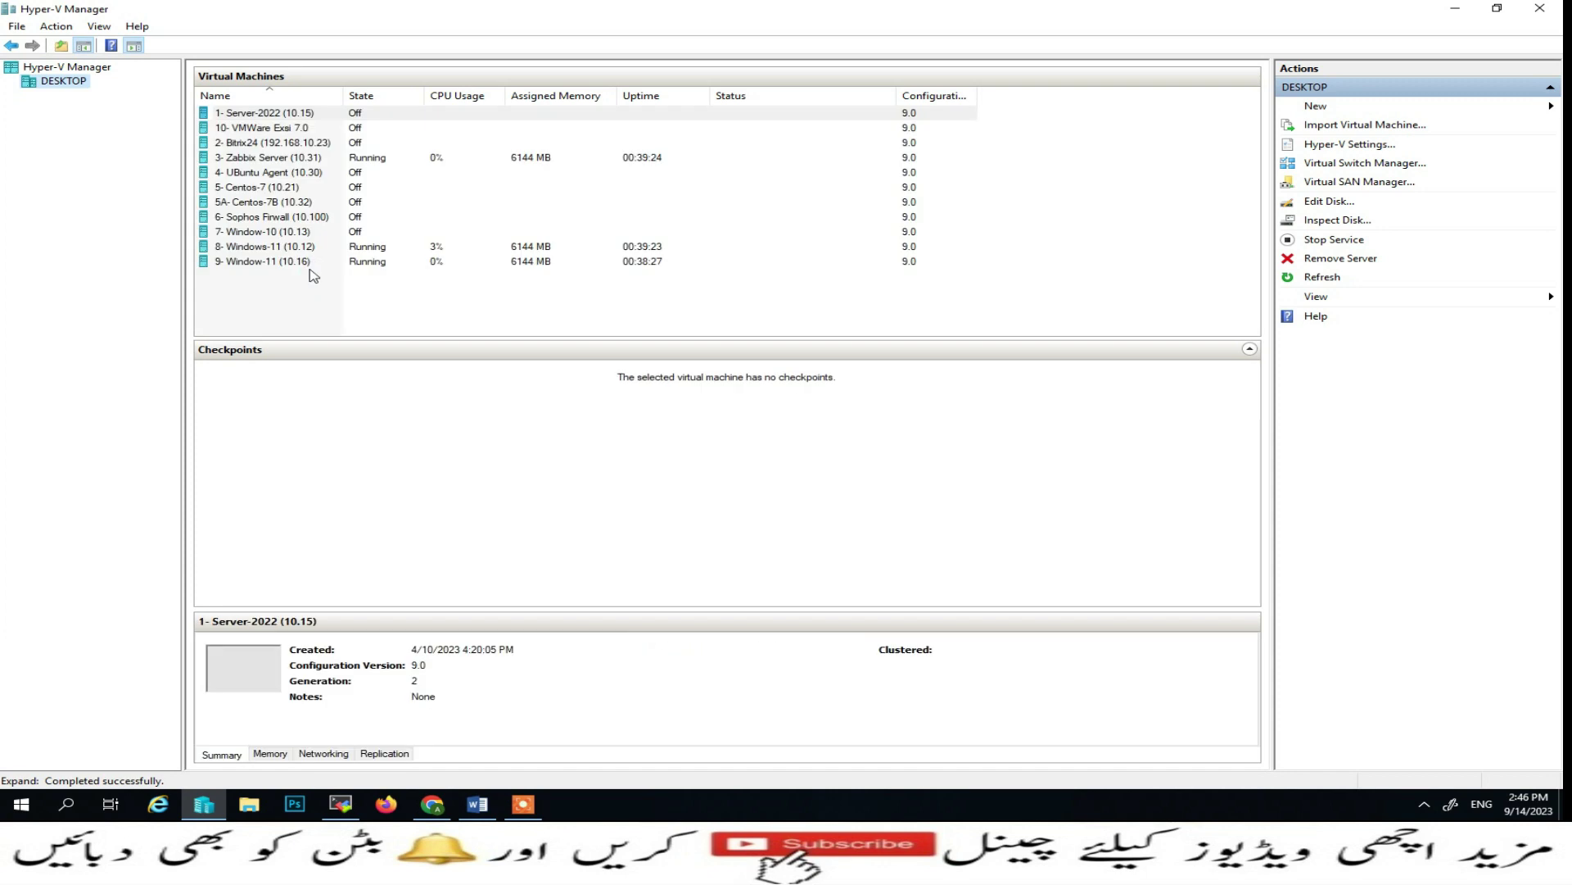
Step: Connect to the Window-11 (10.16) virtual machine in Hyper-V Manager, minimize the manager, maximize MobaXterm, and bring up the virtual machine's sign-in screen
right_click(291, 260)
left_click(341, 270)
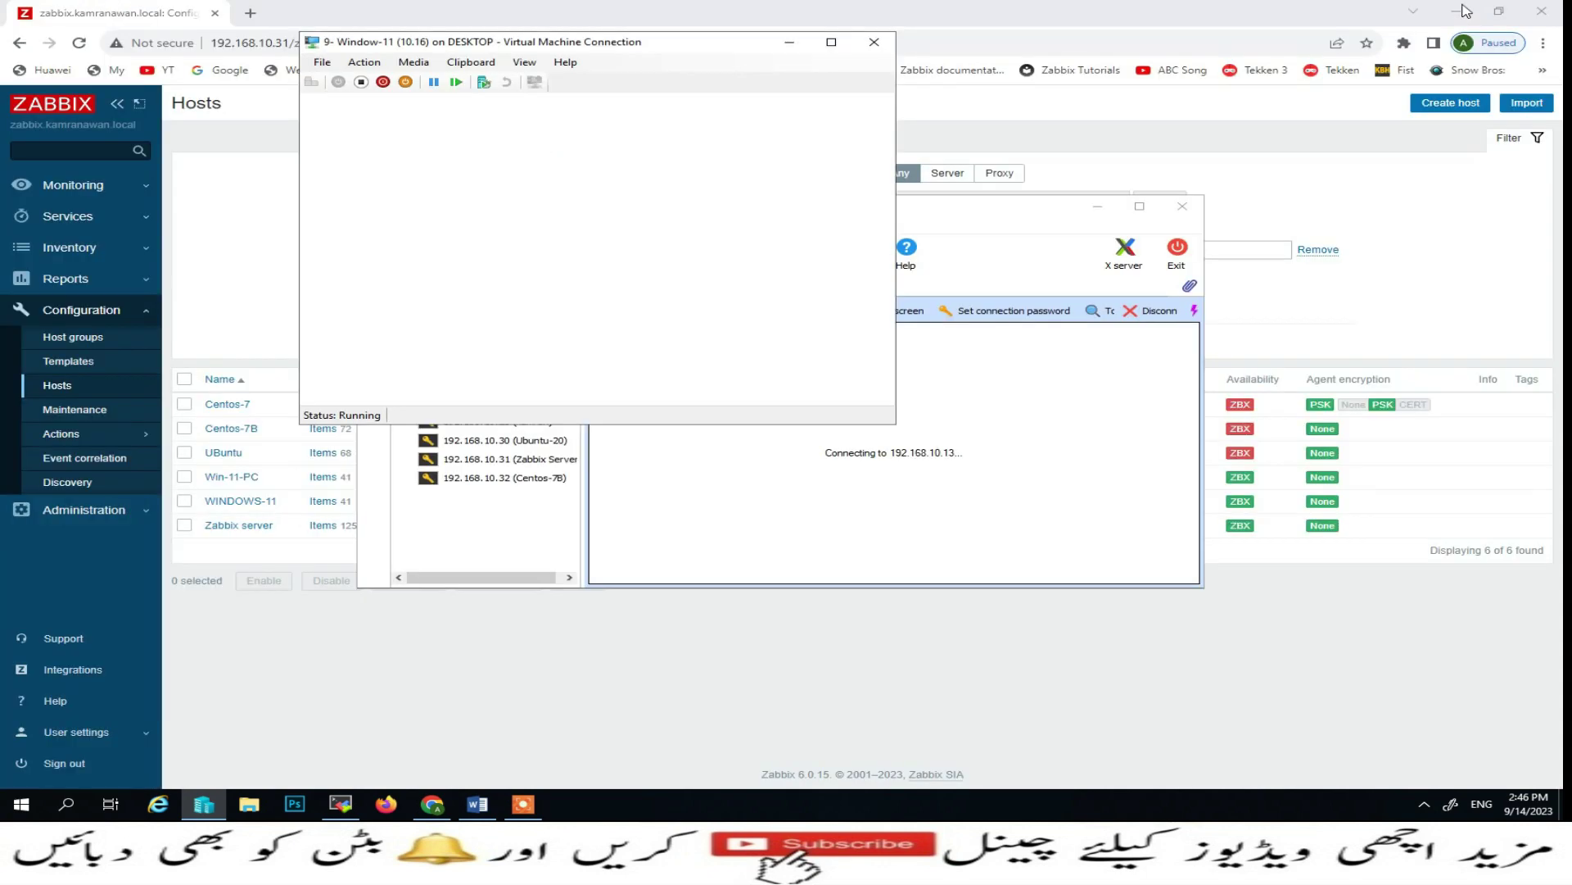
left_click(1456, 9)
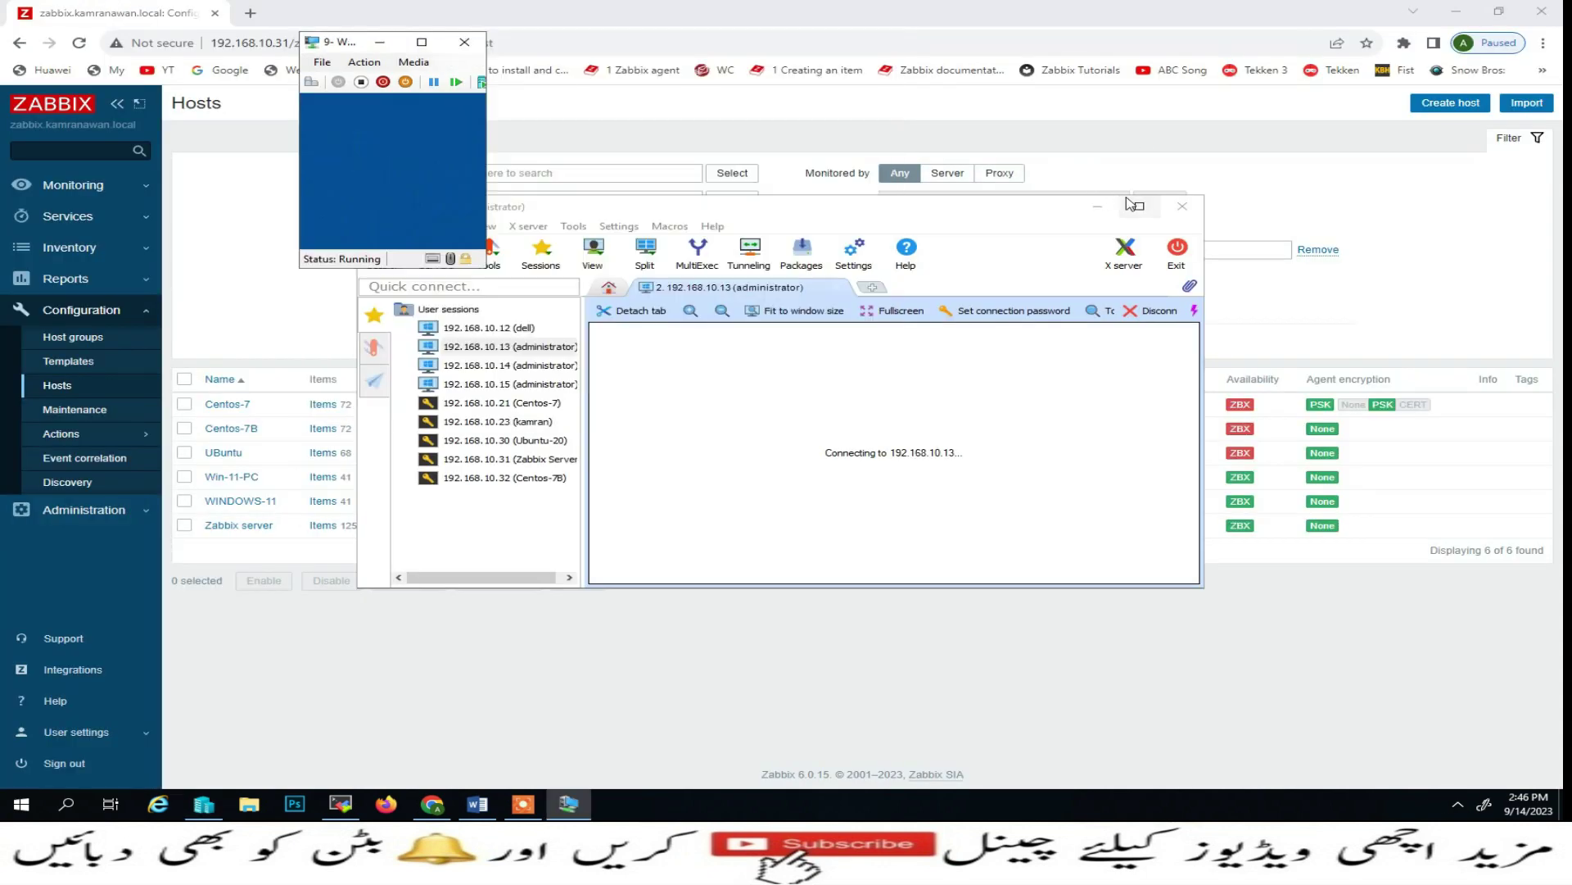
left_click(1137, 205)
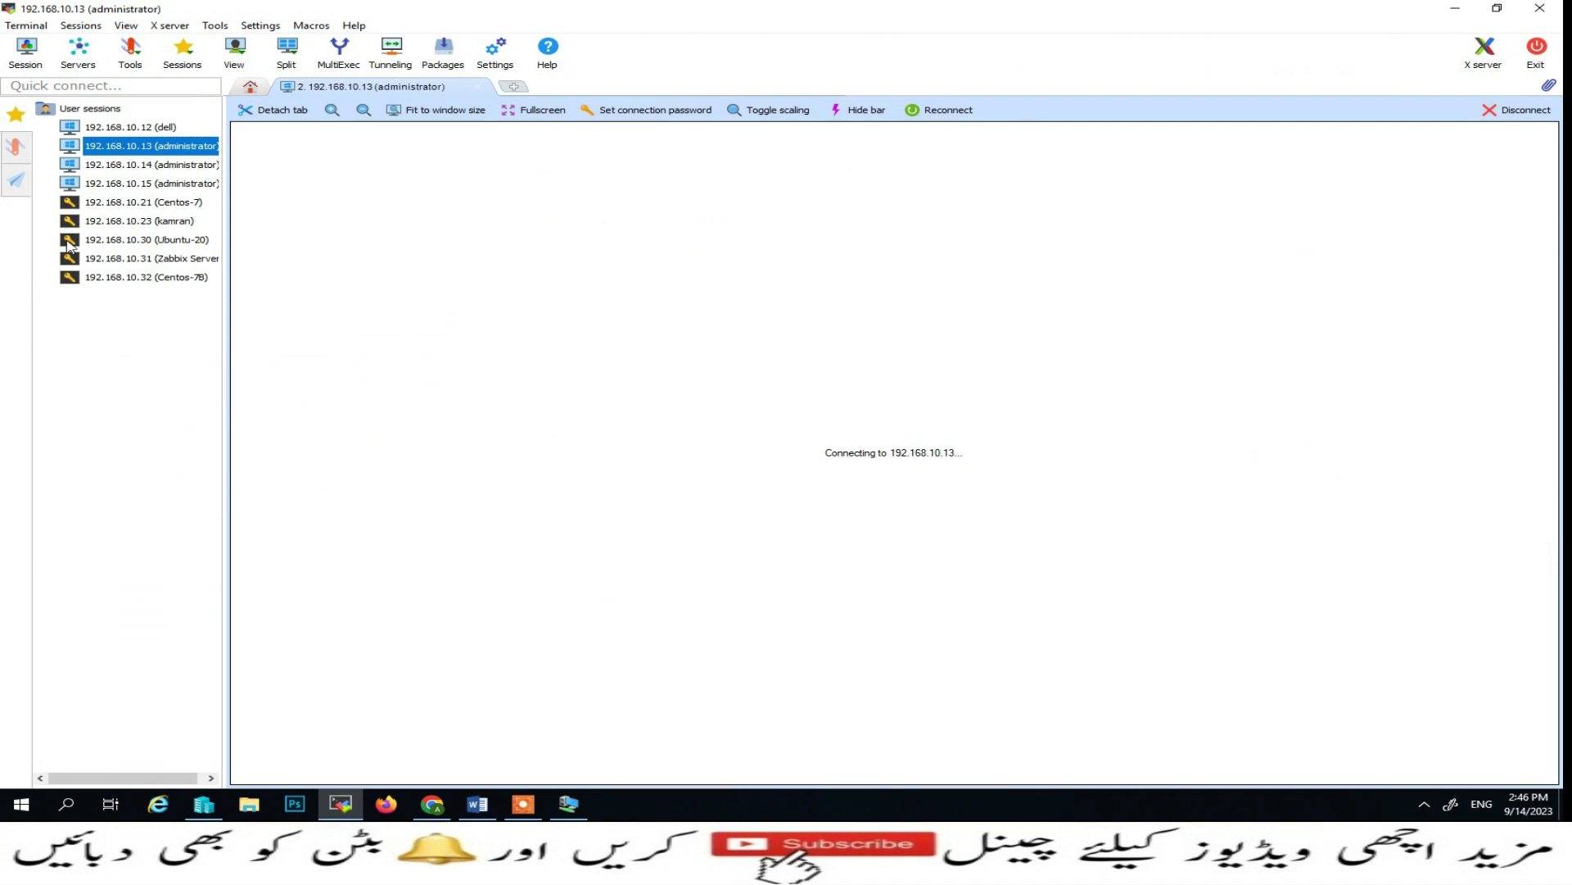
left_click(588, 811)
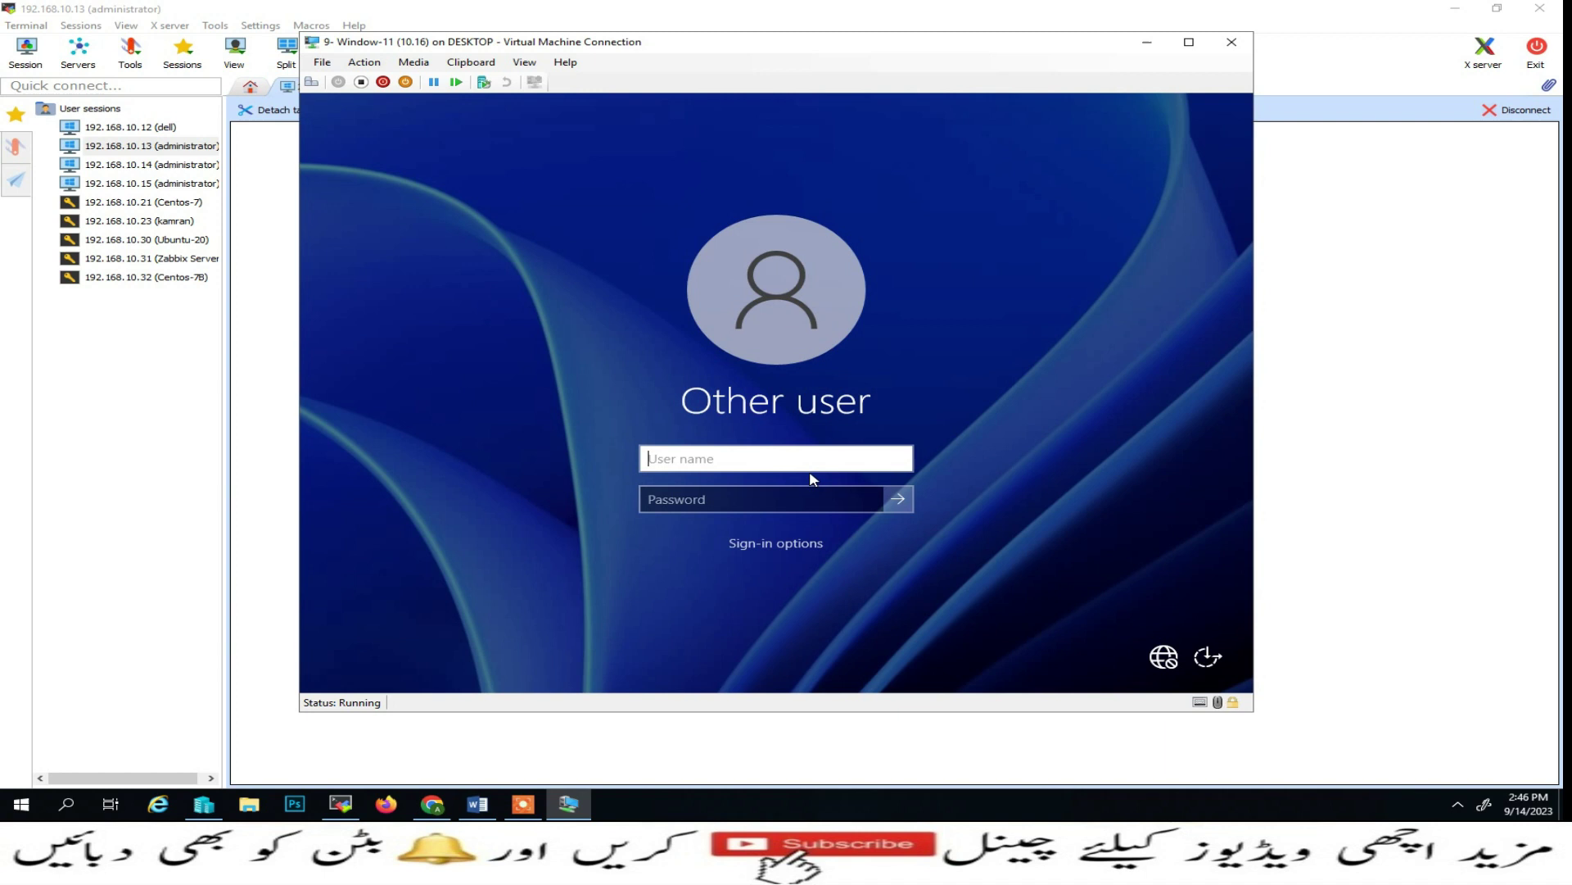
Step: Sign in to the Window-11 (10.16) virtual machine as dell, entering the account password
type("dell")
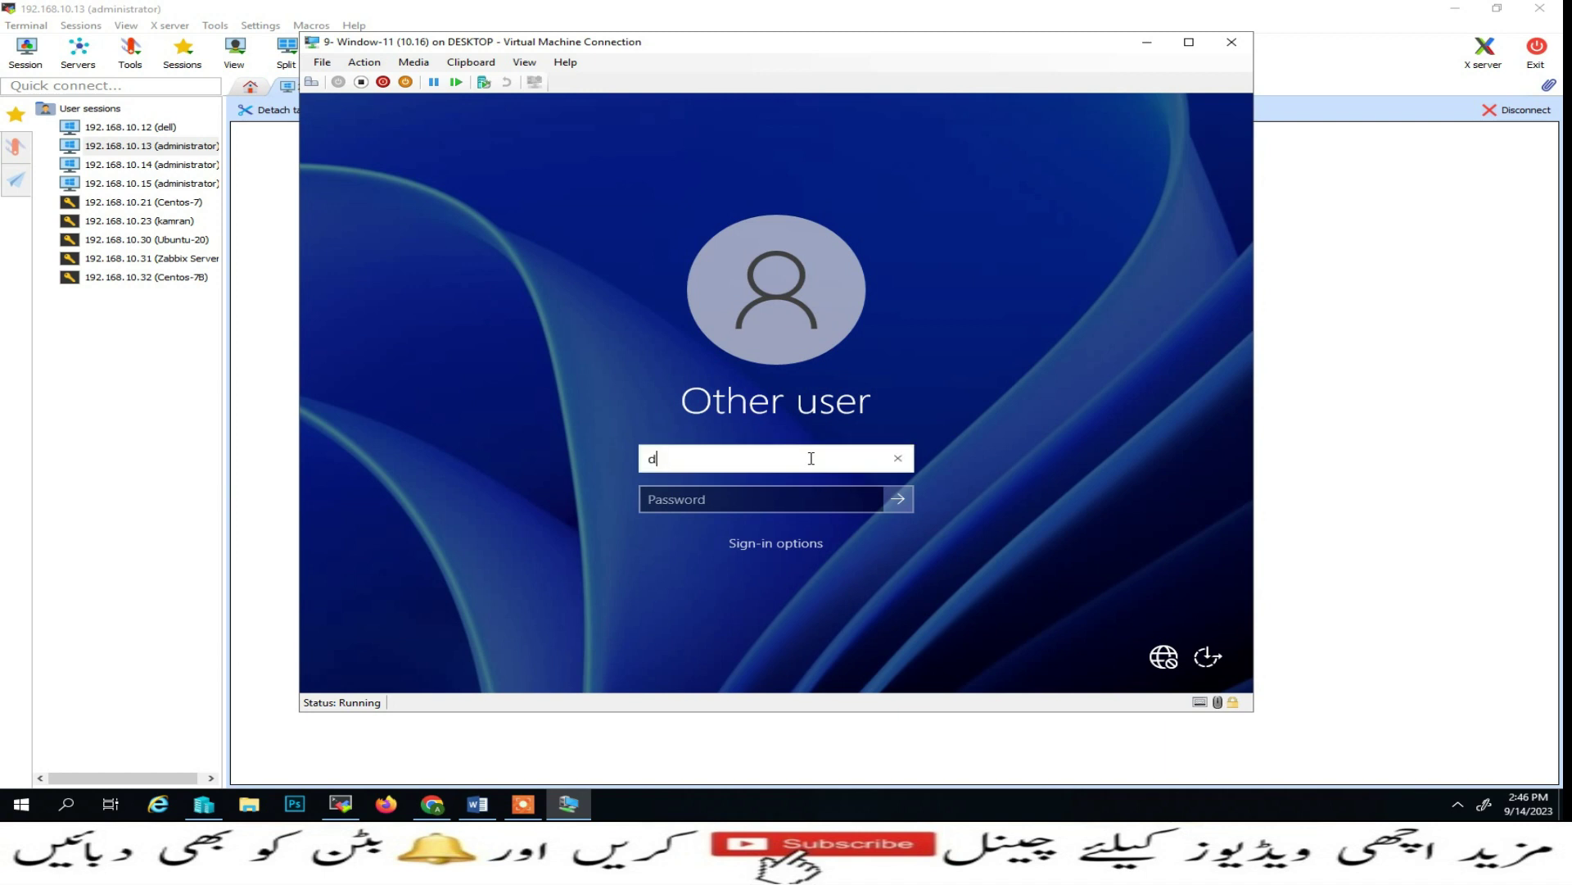
key("Tab")
type("1")
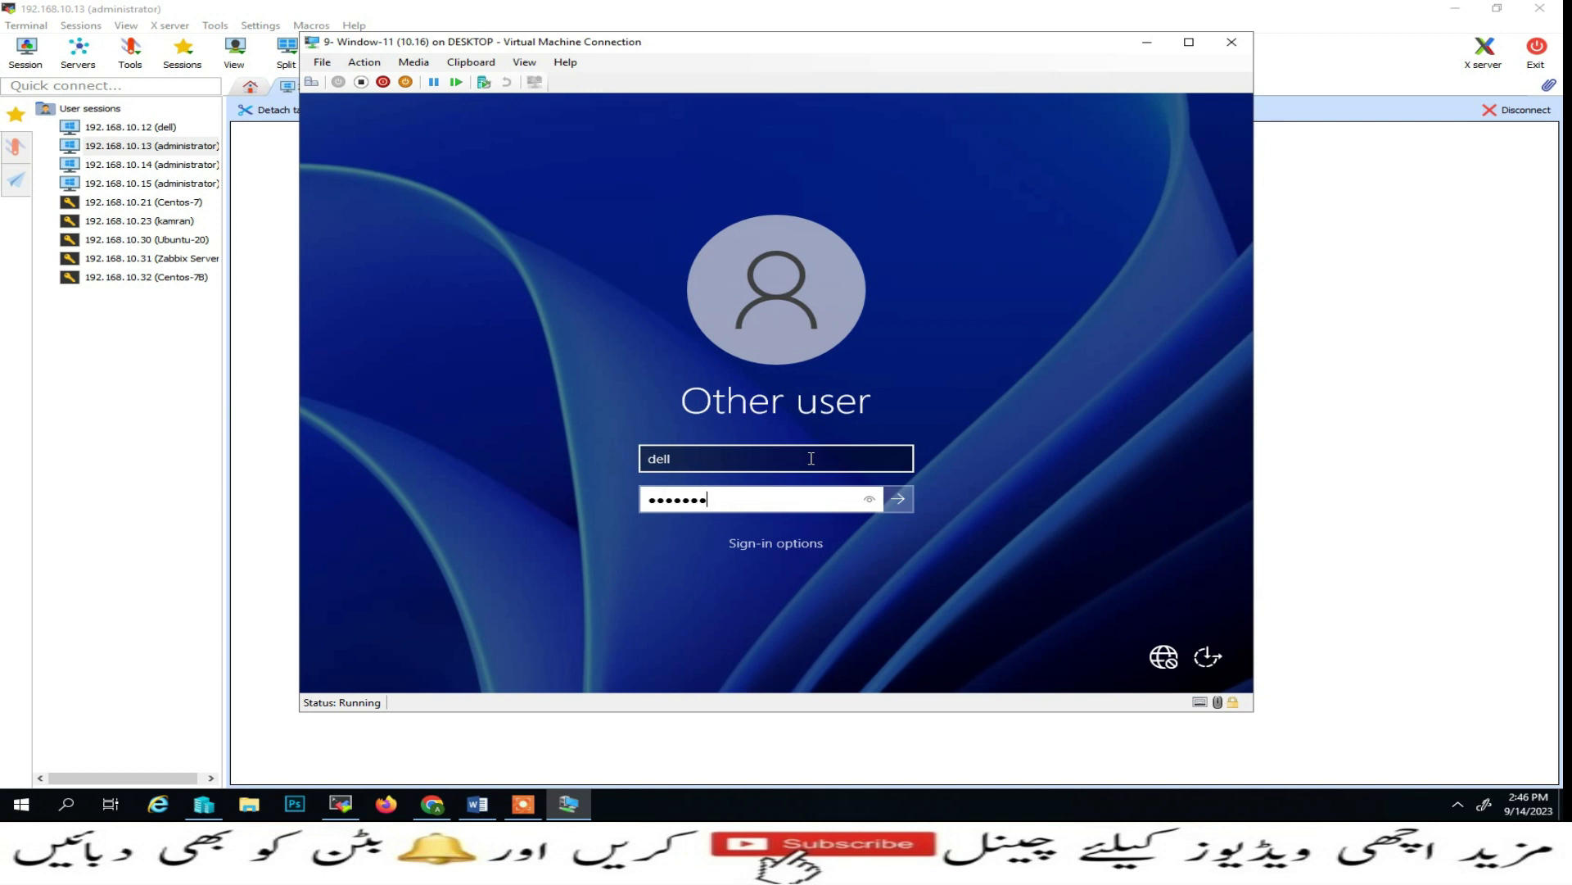
key("Return")
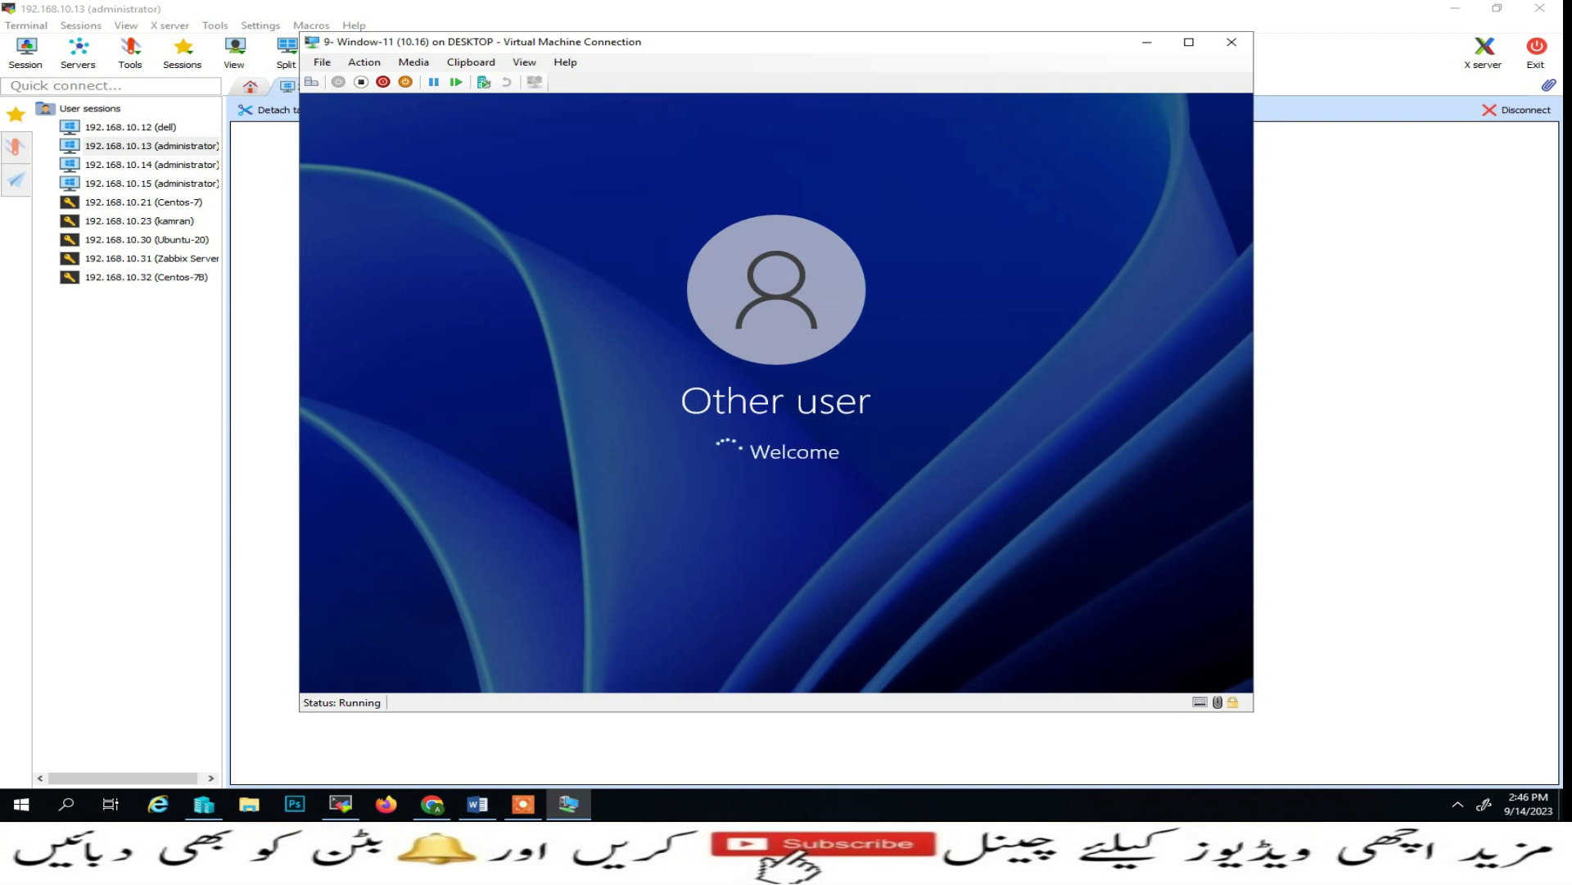
Step: Move the virtual machine window aside and try again to open the 192.168.10.13 remote desktop session in MobaXterm
left_click_drag(610, 47, 943, 69)
double_click(201, 151)
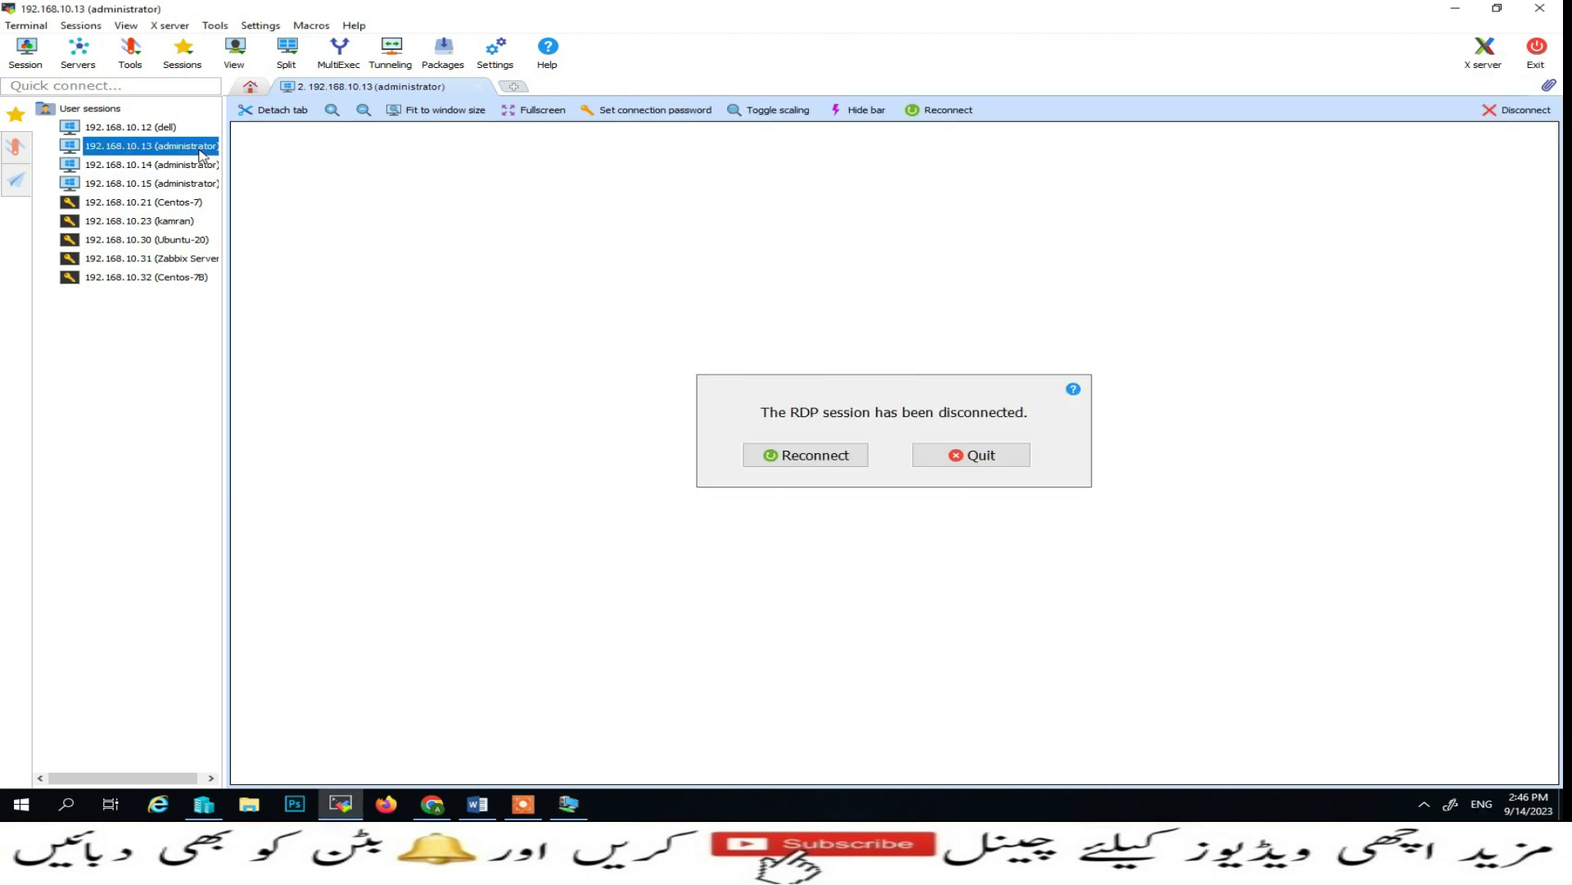
left_click(757, 452)
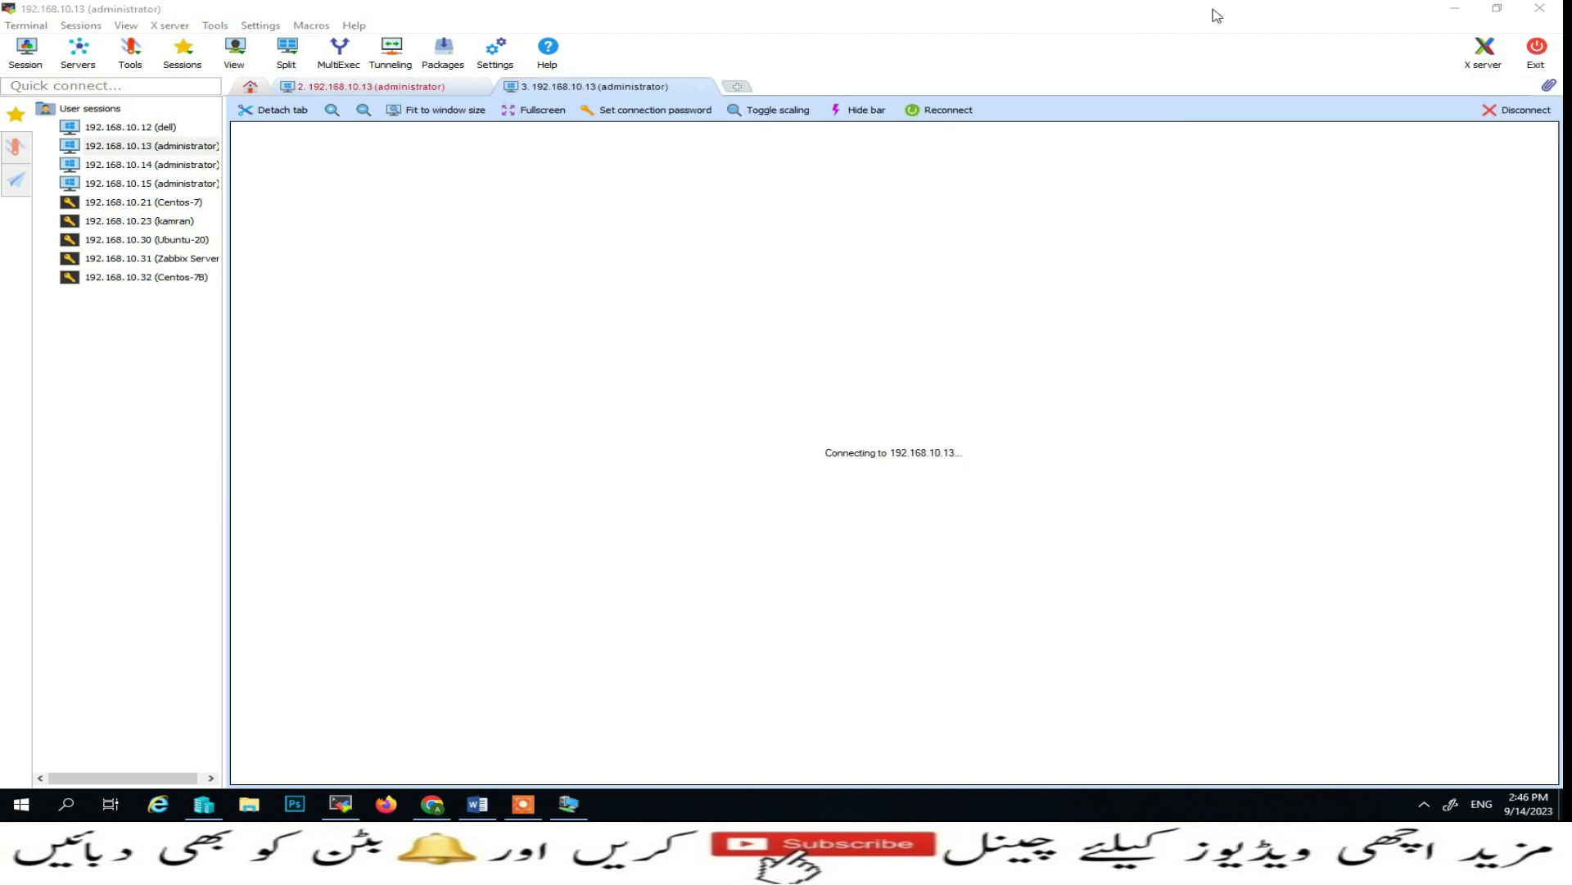
Step: Close MobaXterm, connect to the Windows-11 (10.12) virtual machine from Hyper-V Manager, and move its window aside
left_click(1542, 9)
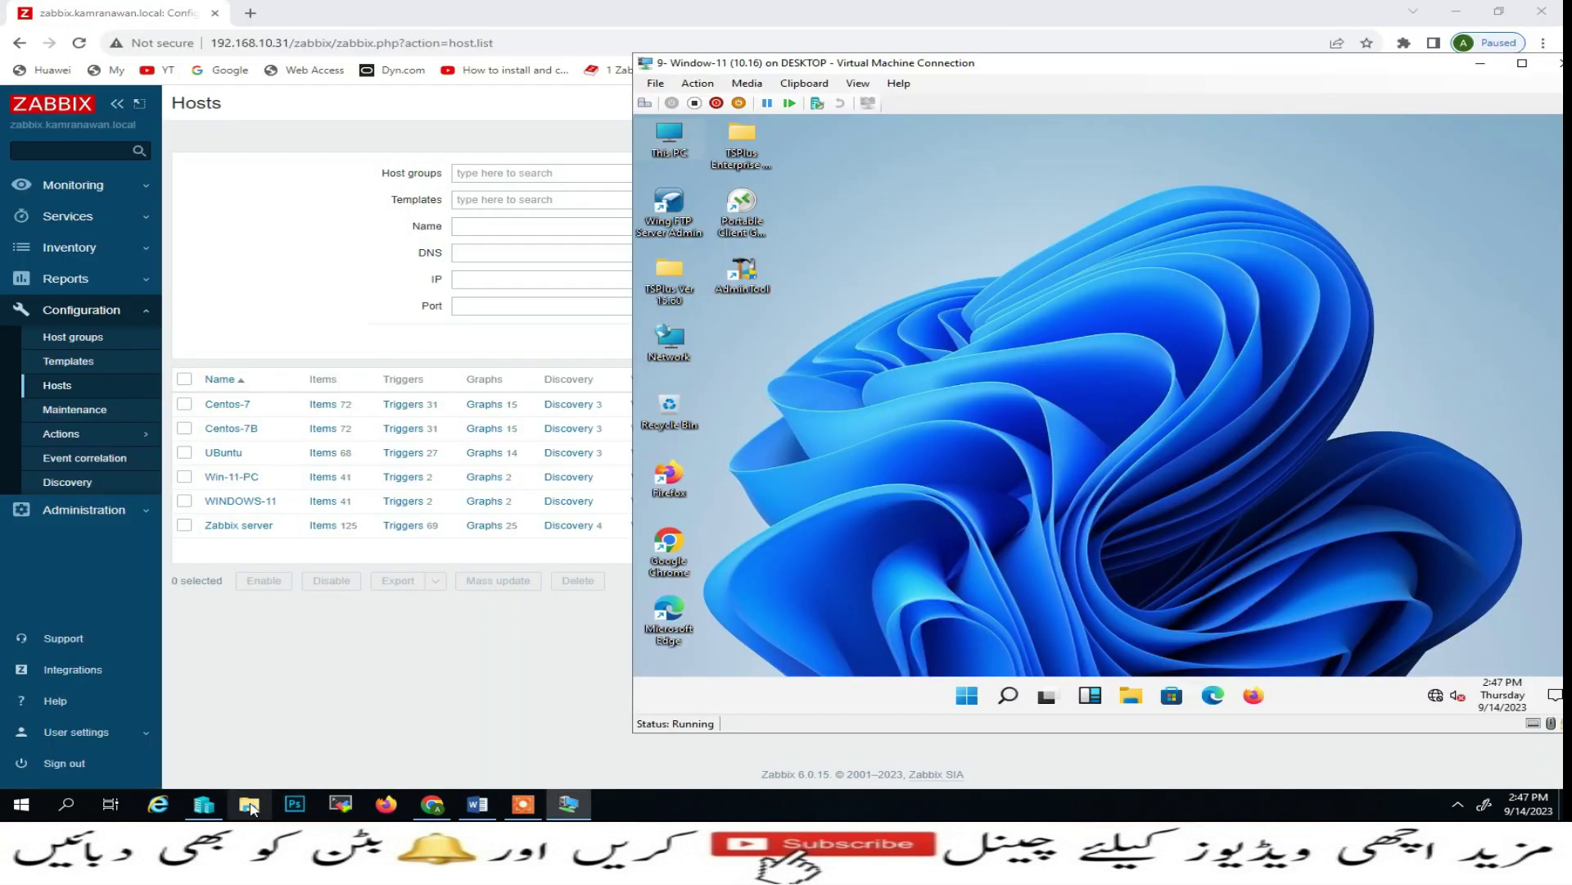
left_click(204, 804)
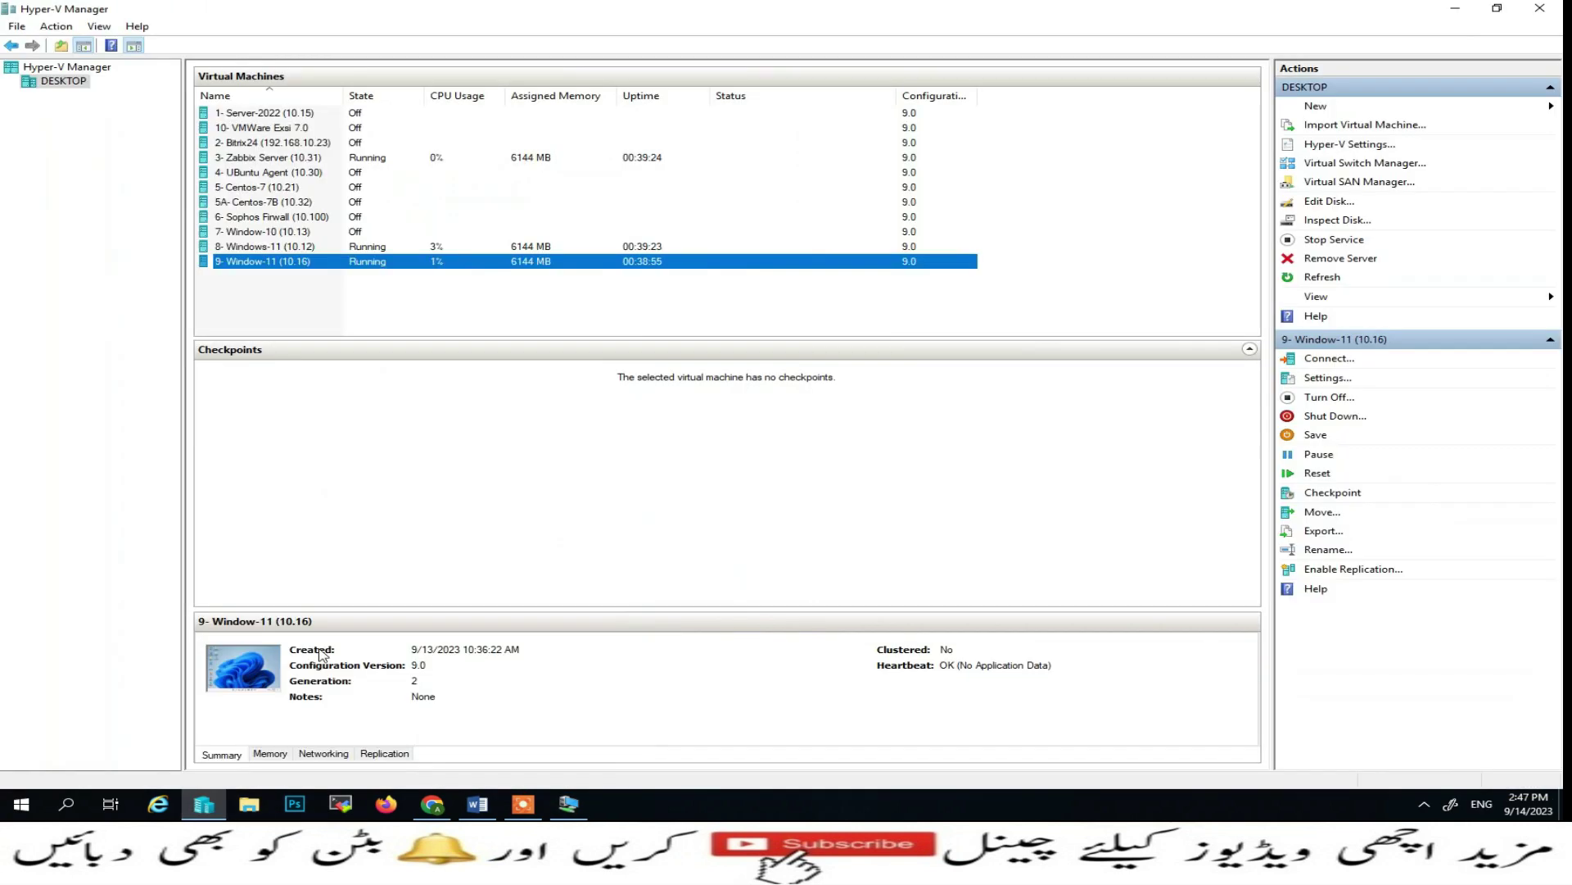
right_click(306, 247)
left_click(347, 257)
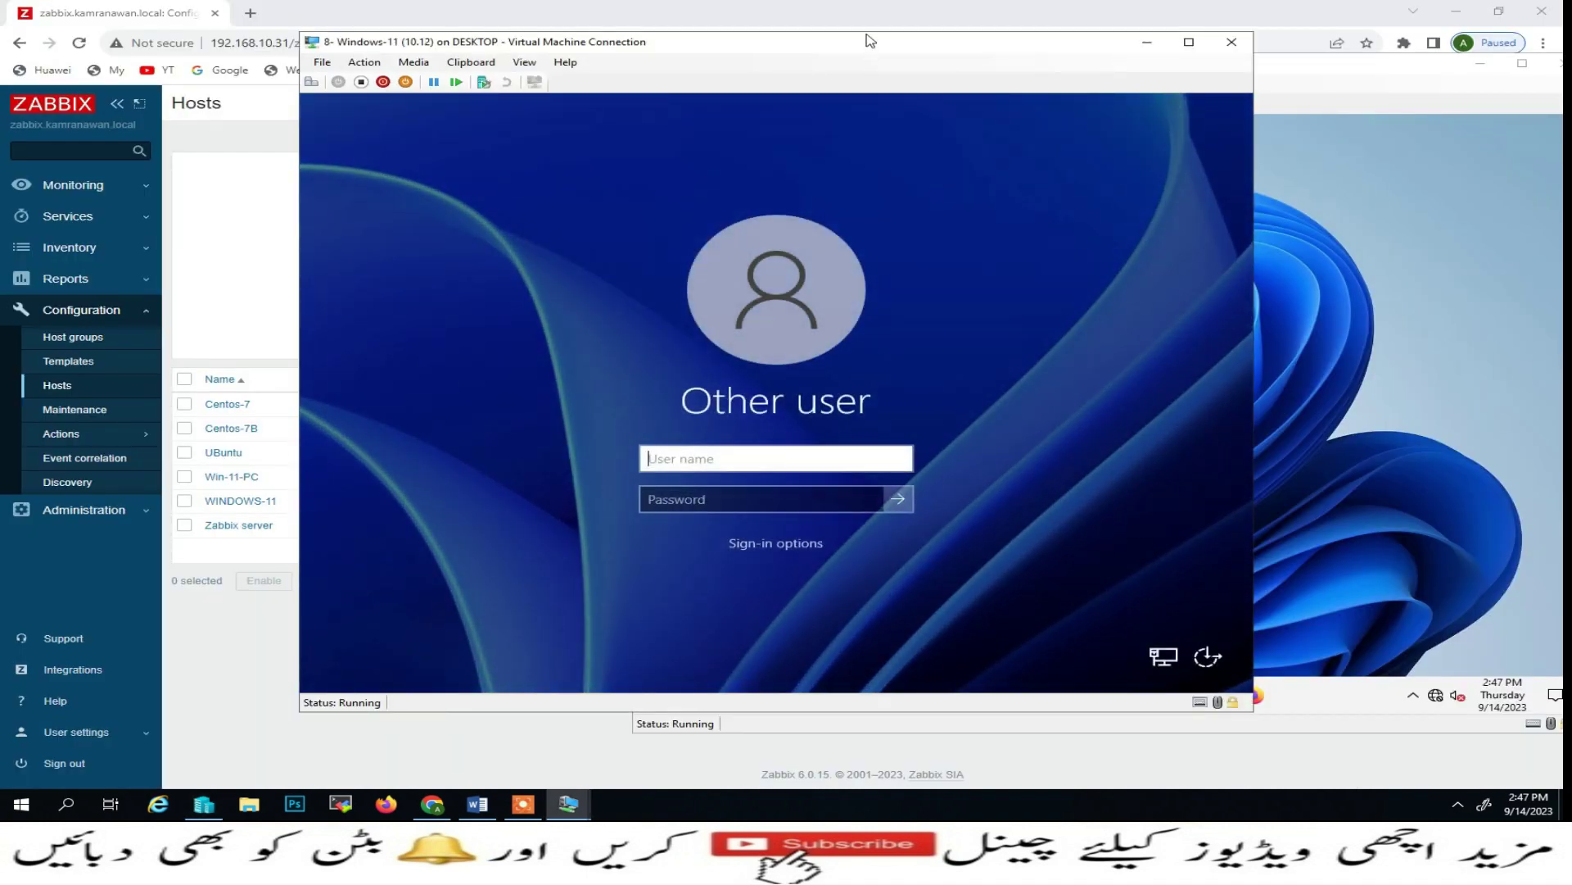
left_click_drag(869, 40, 556, 26)
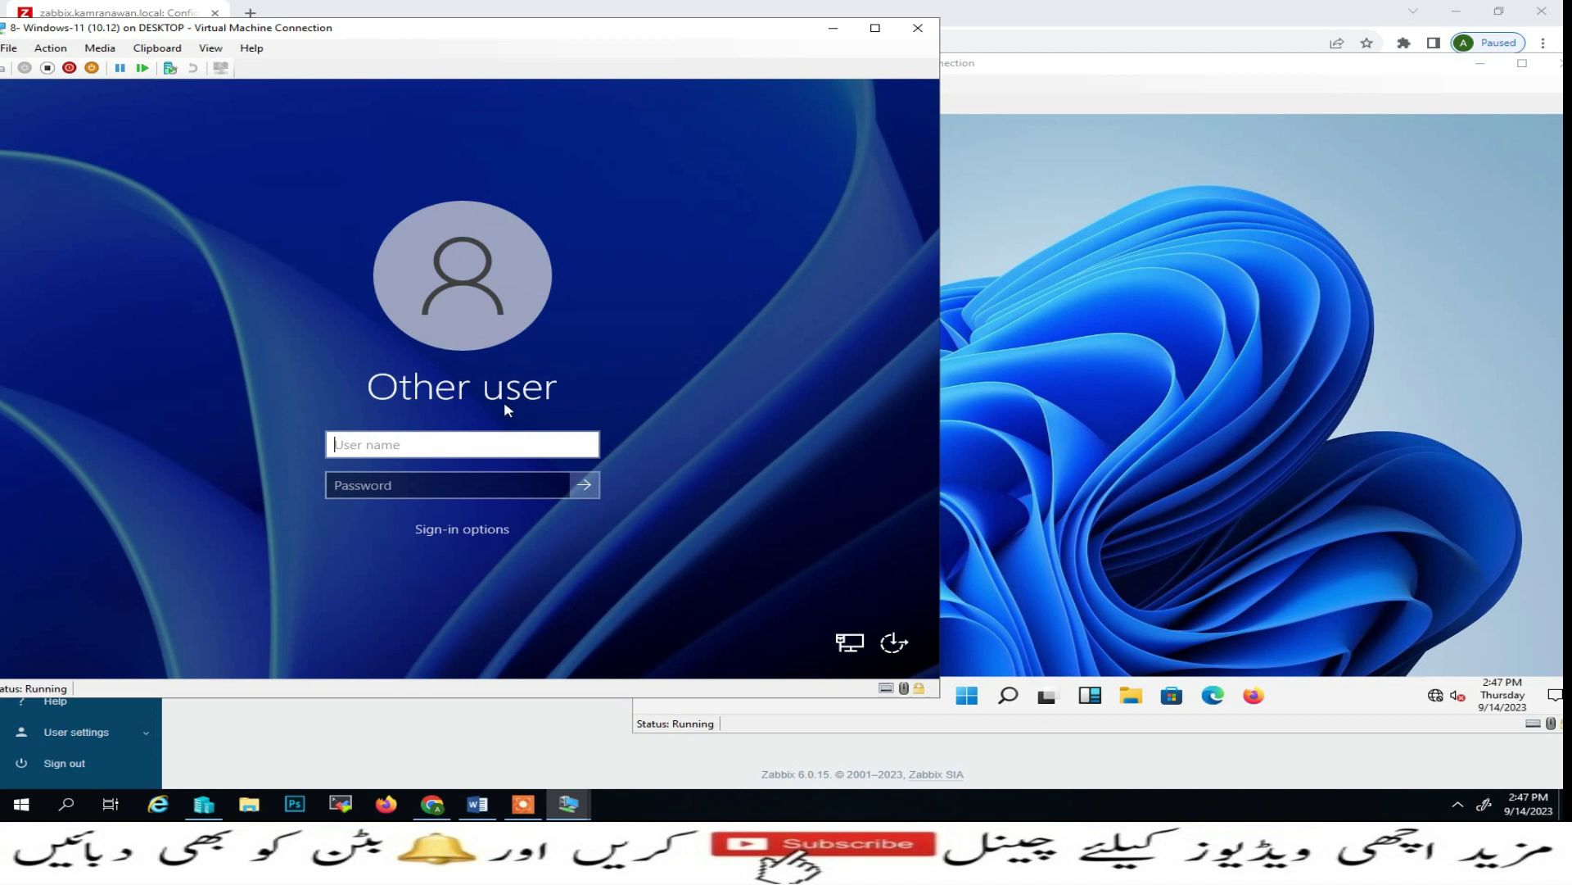
Step: Sign in to the Windows-11 (10.12) virtual machine as dell, entering the account password
type("dell")
key("Tab")
type("••")
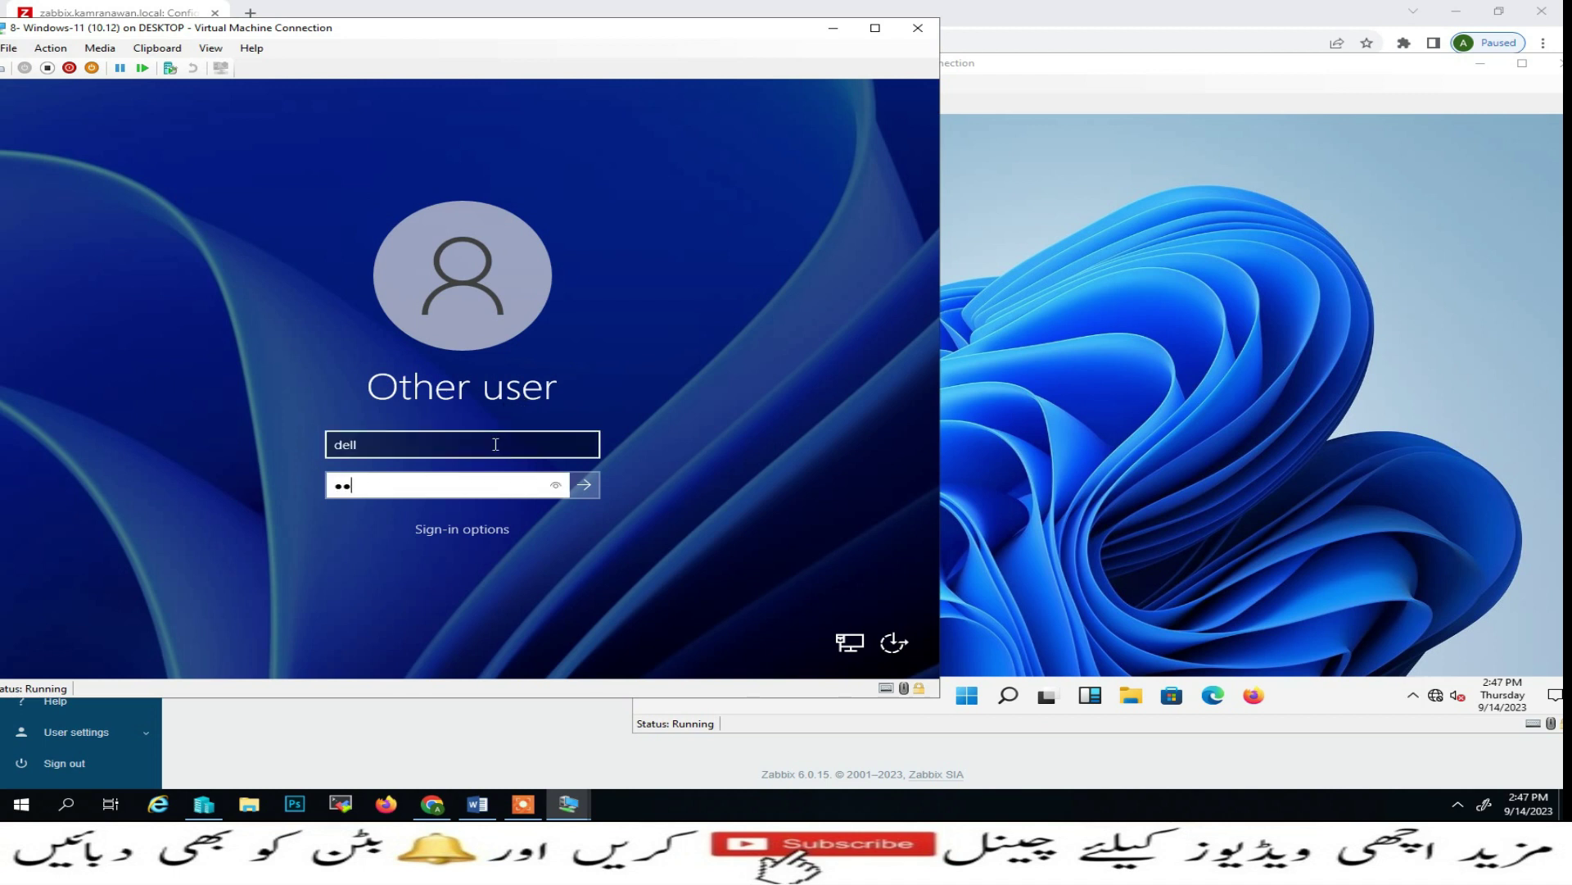
type("•••••")
key("Return")
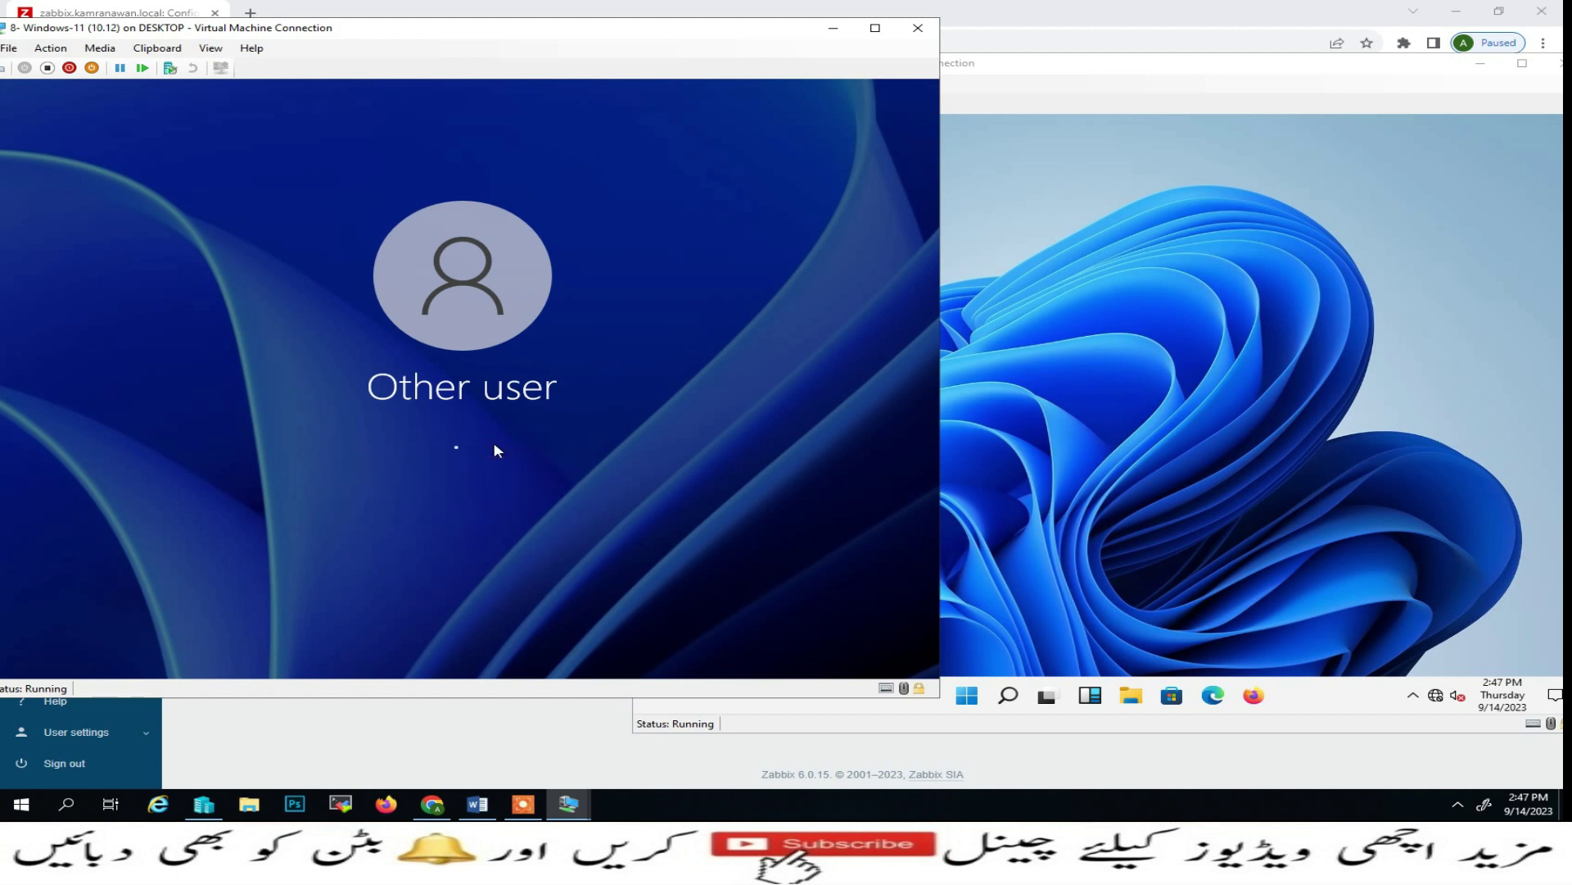
Step: Restart the Zabbix Agent service through Task Manager on the Window-11 (10.16) virtual machine
left_click(1184, 534)
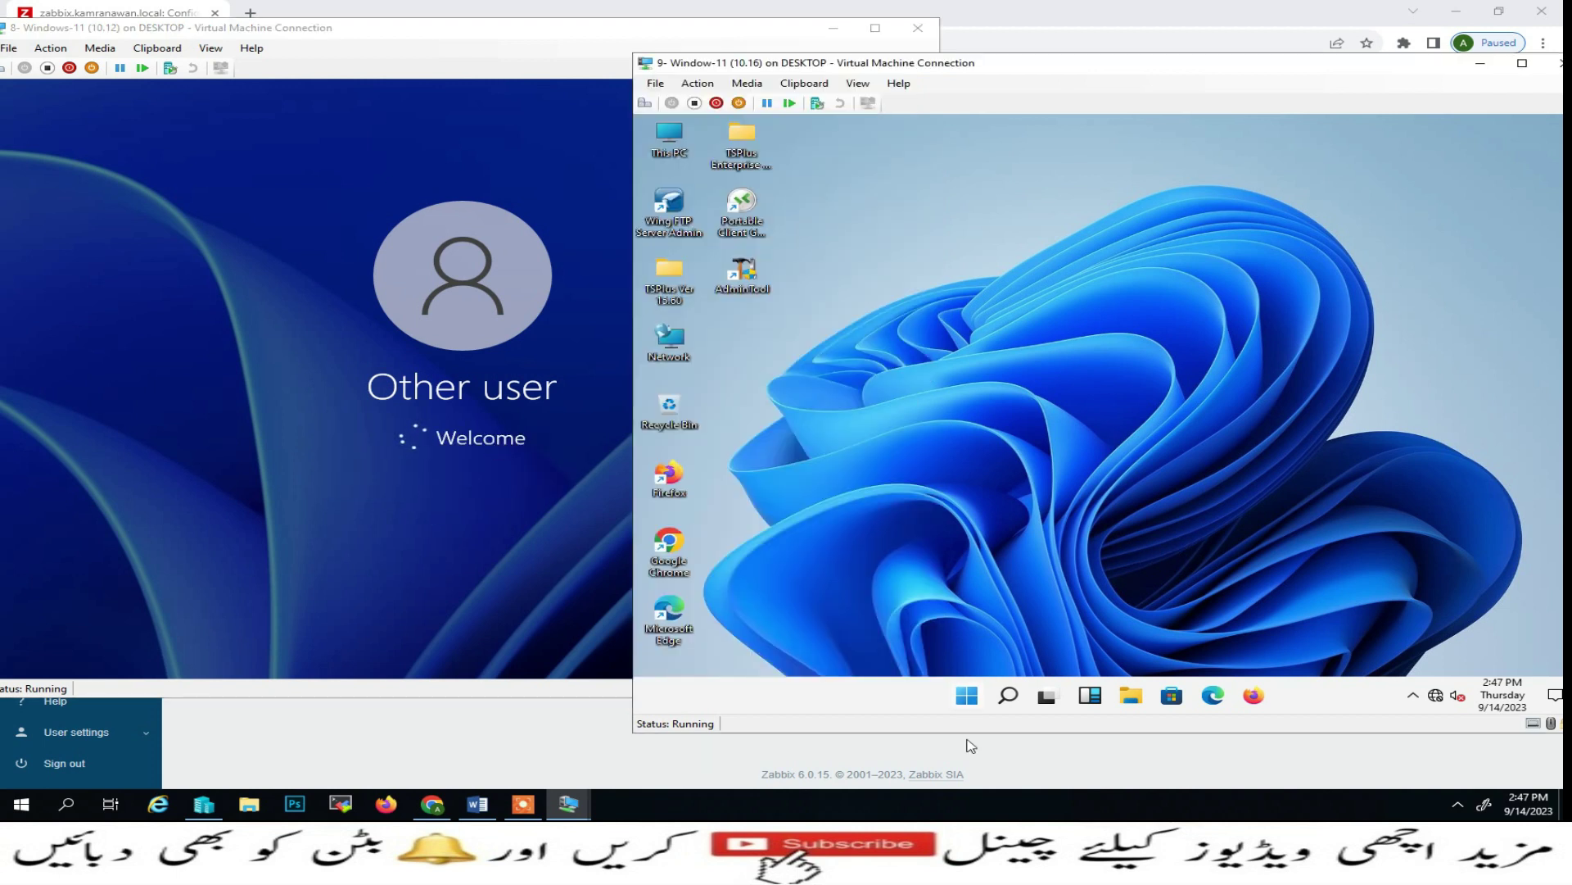
left_click(1009, 697)
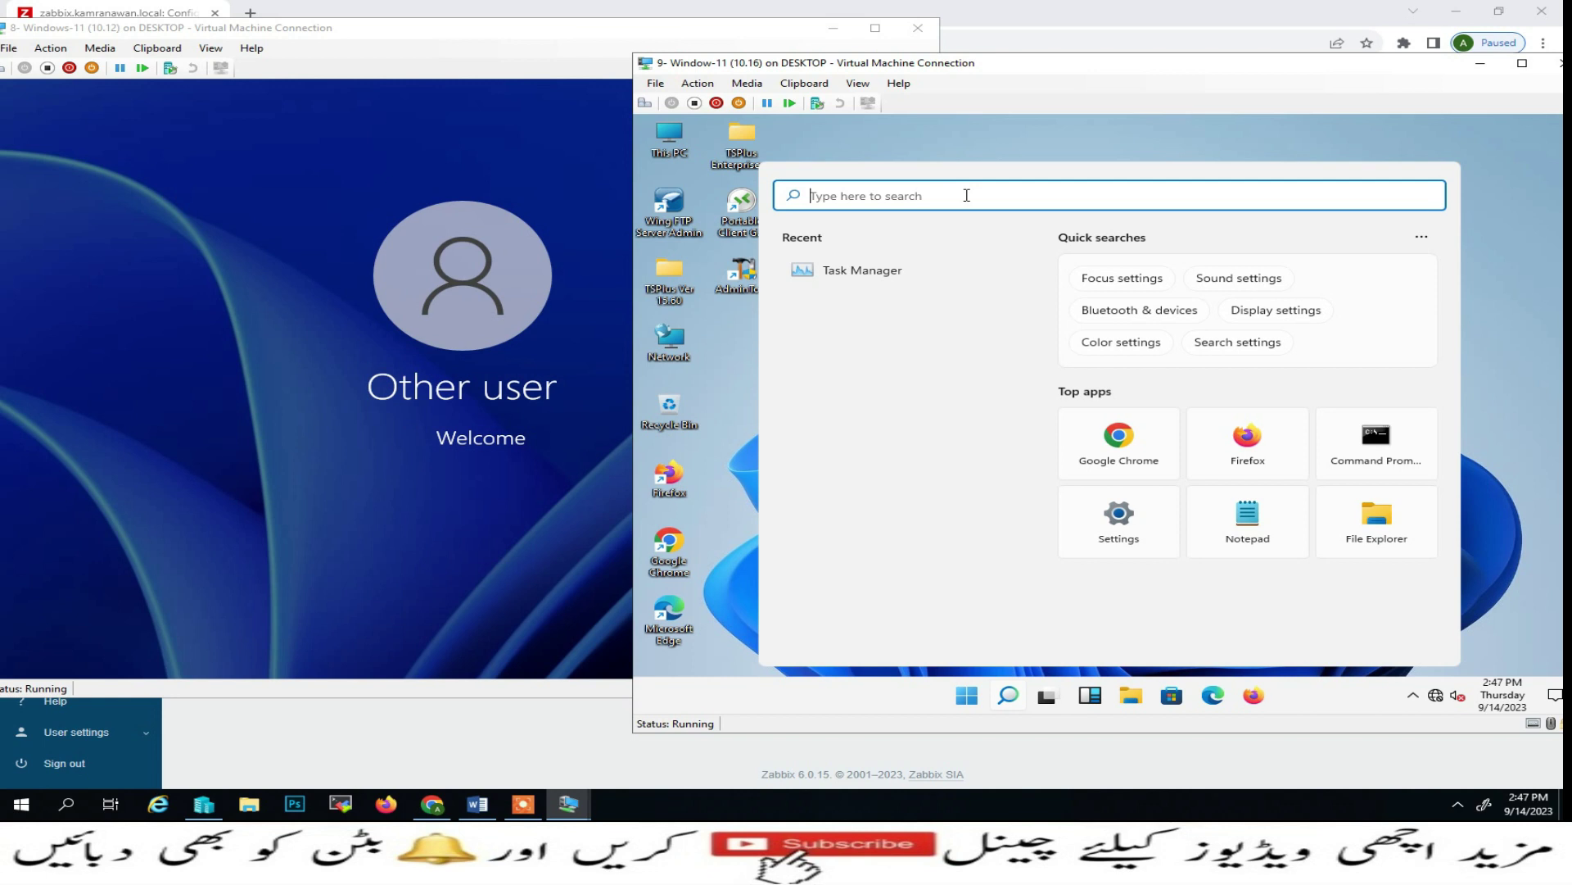
type("tas")
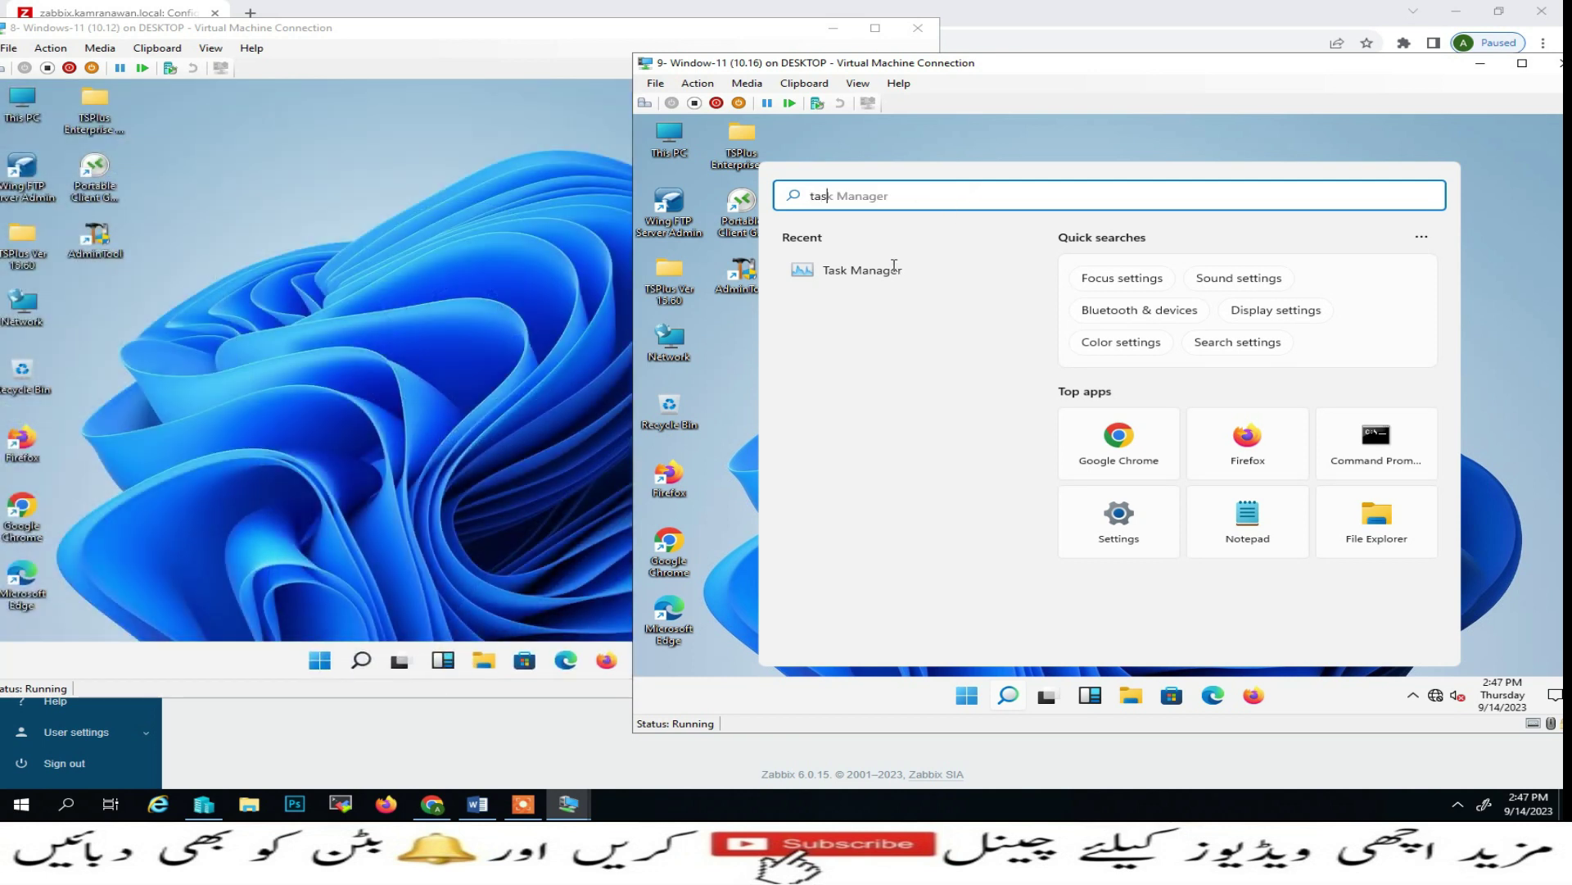
left_click(872, 311)
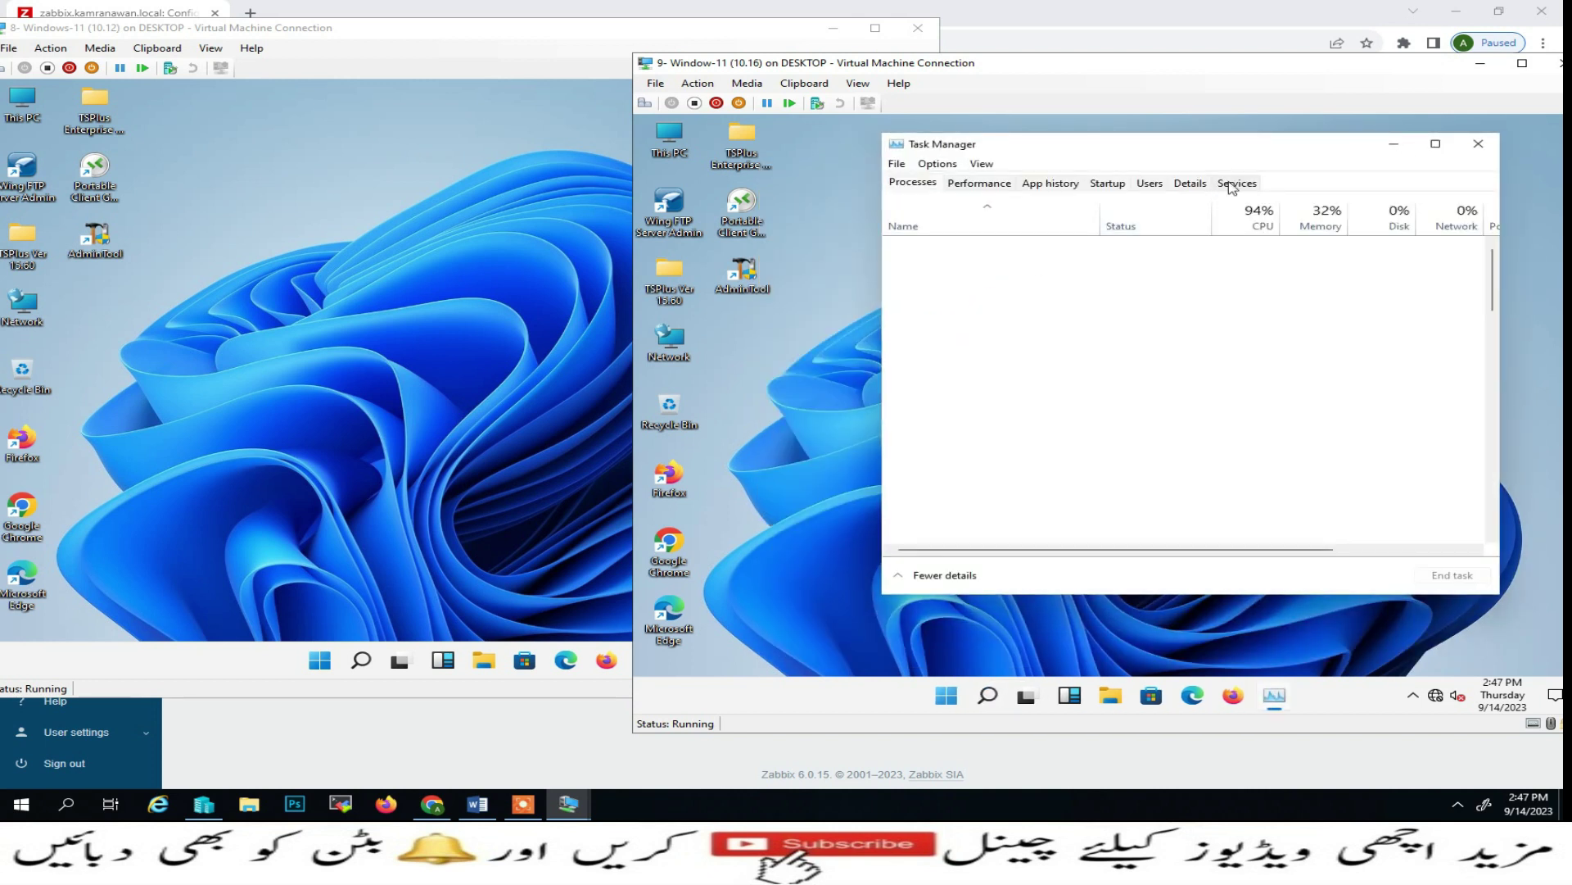
left_click(1233, 183)
scroll(969, 509, "down", 11)
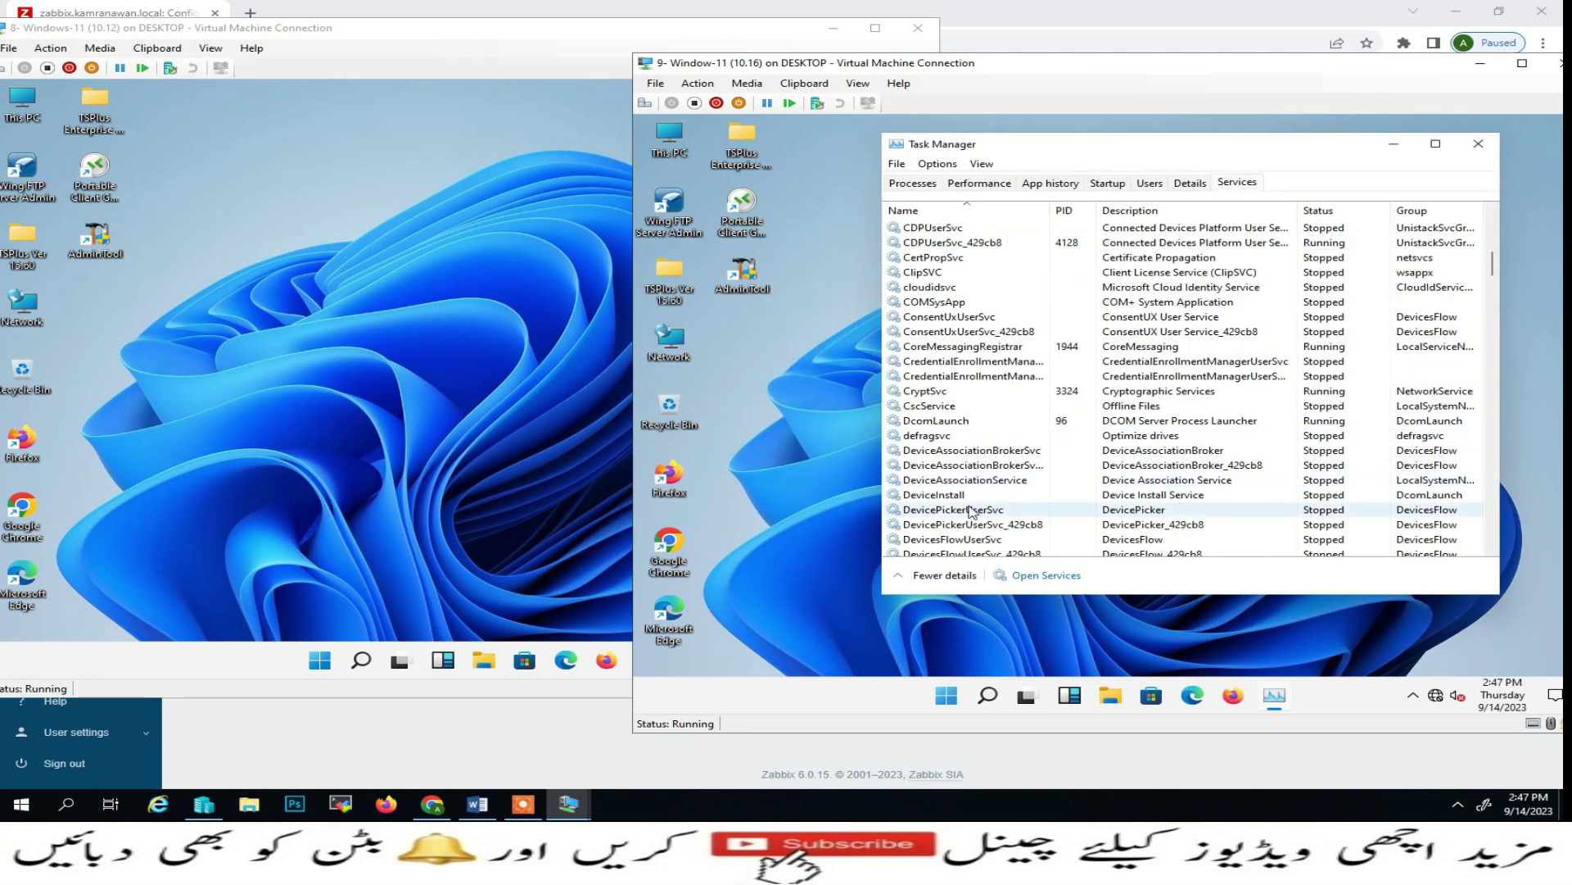
scroll(969, 510, "down", 15)
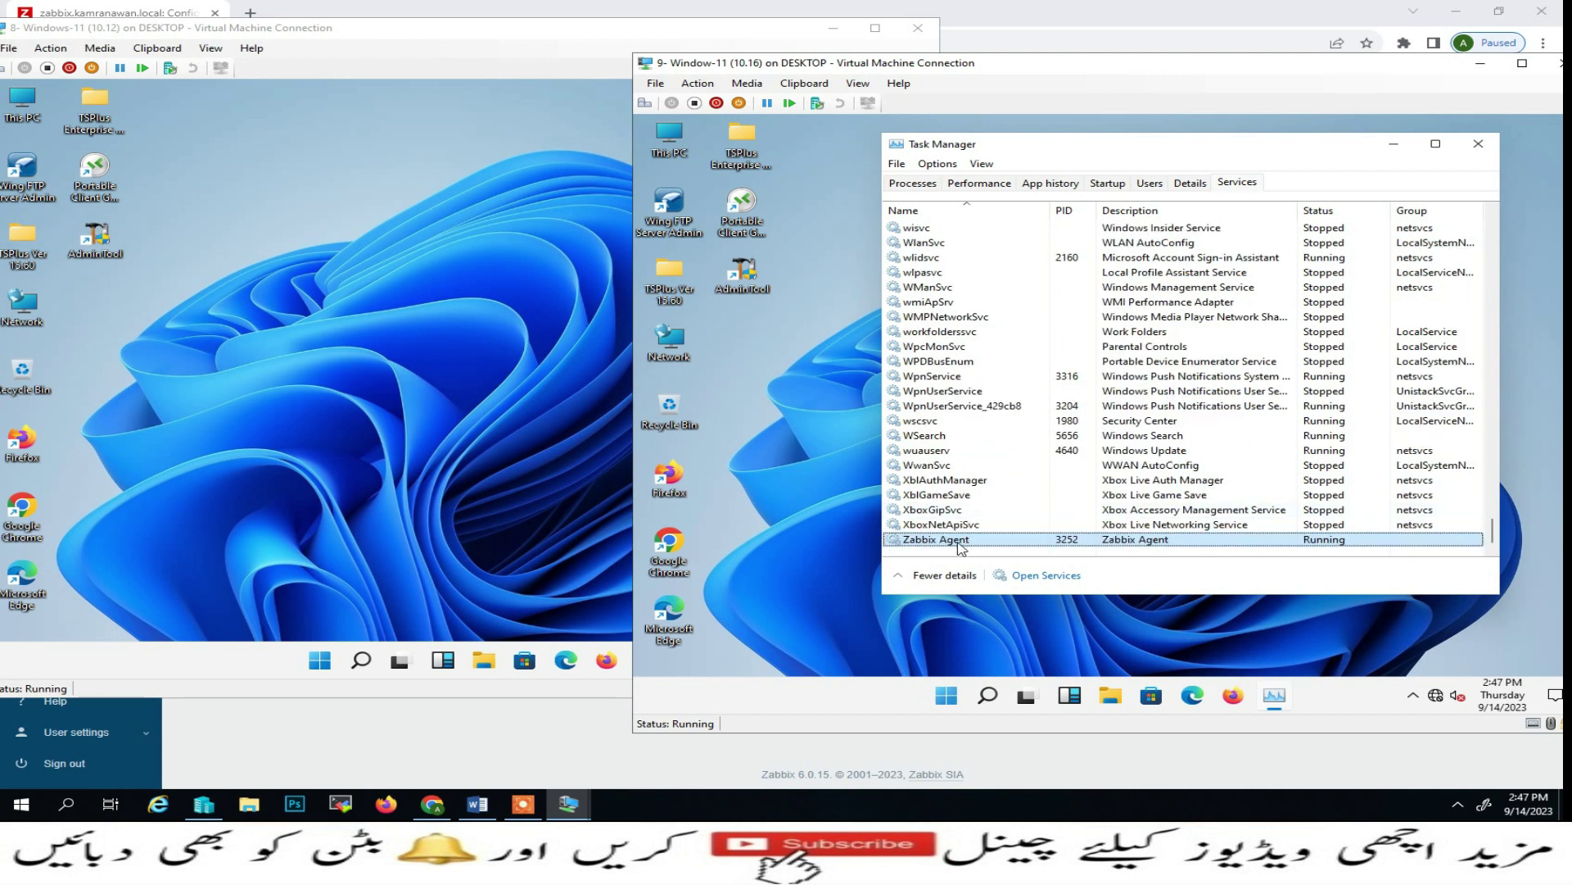
right_click(960, 541)
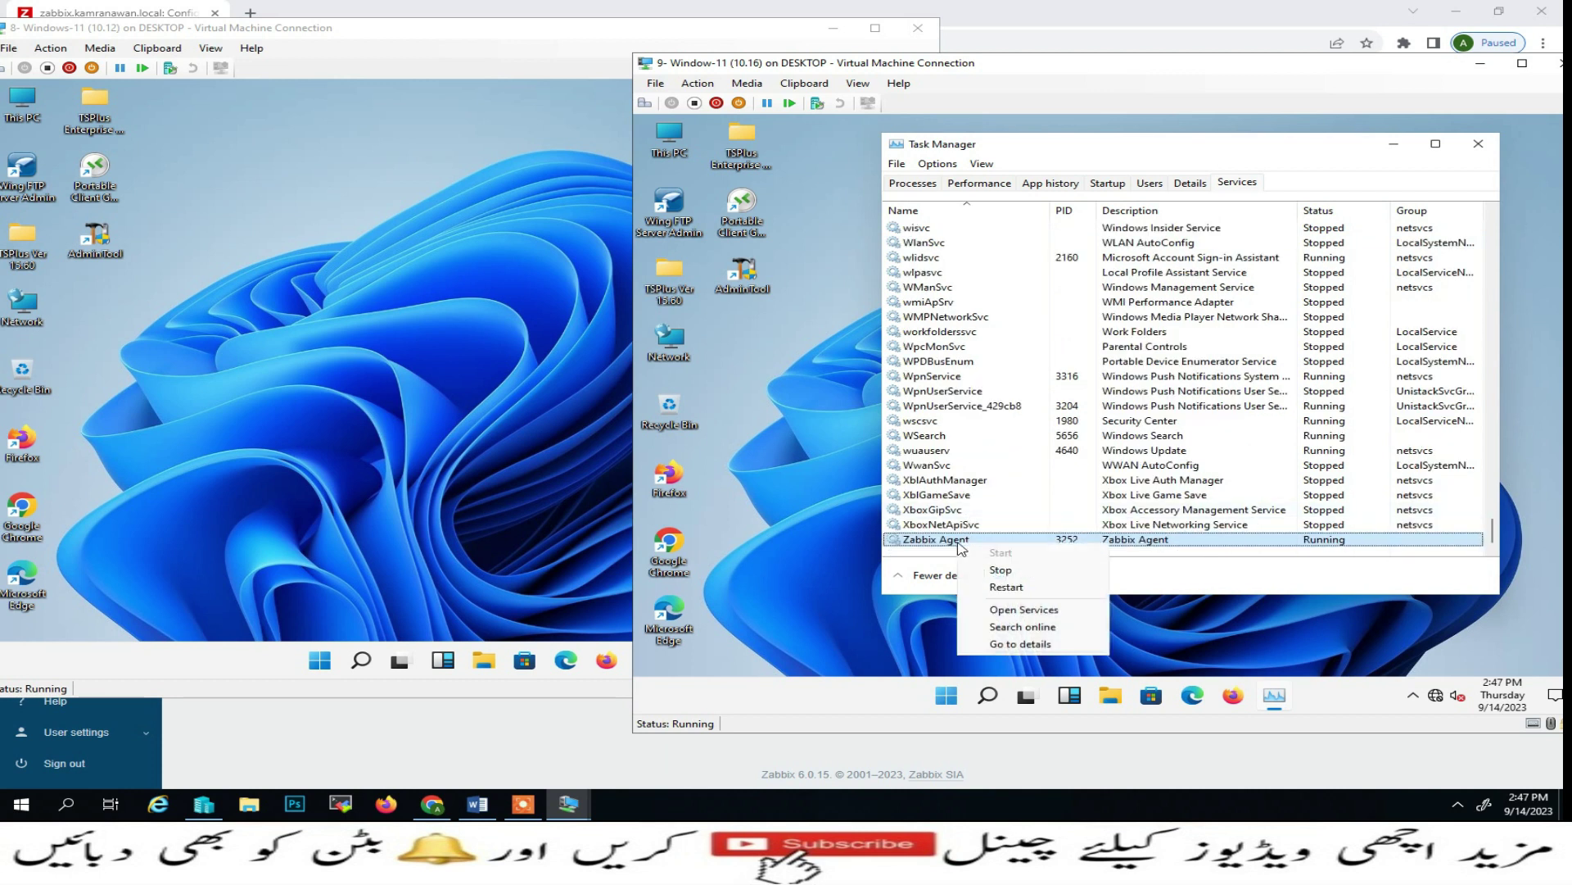
left_click(1007, 587)
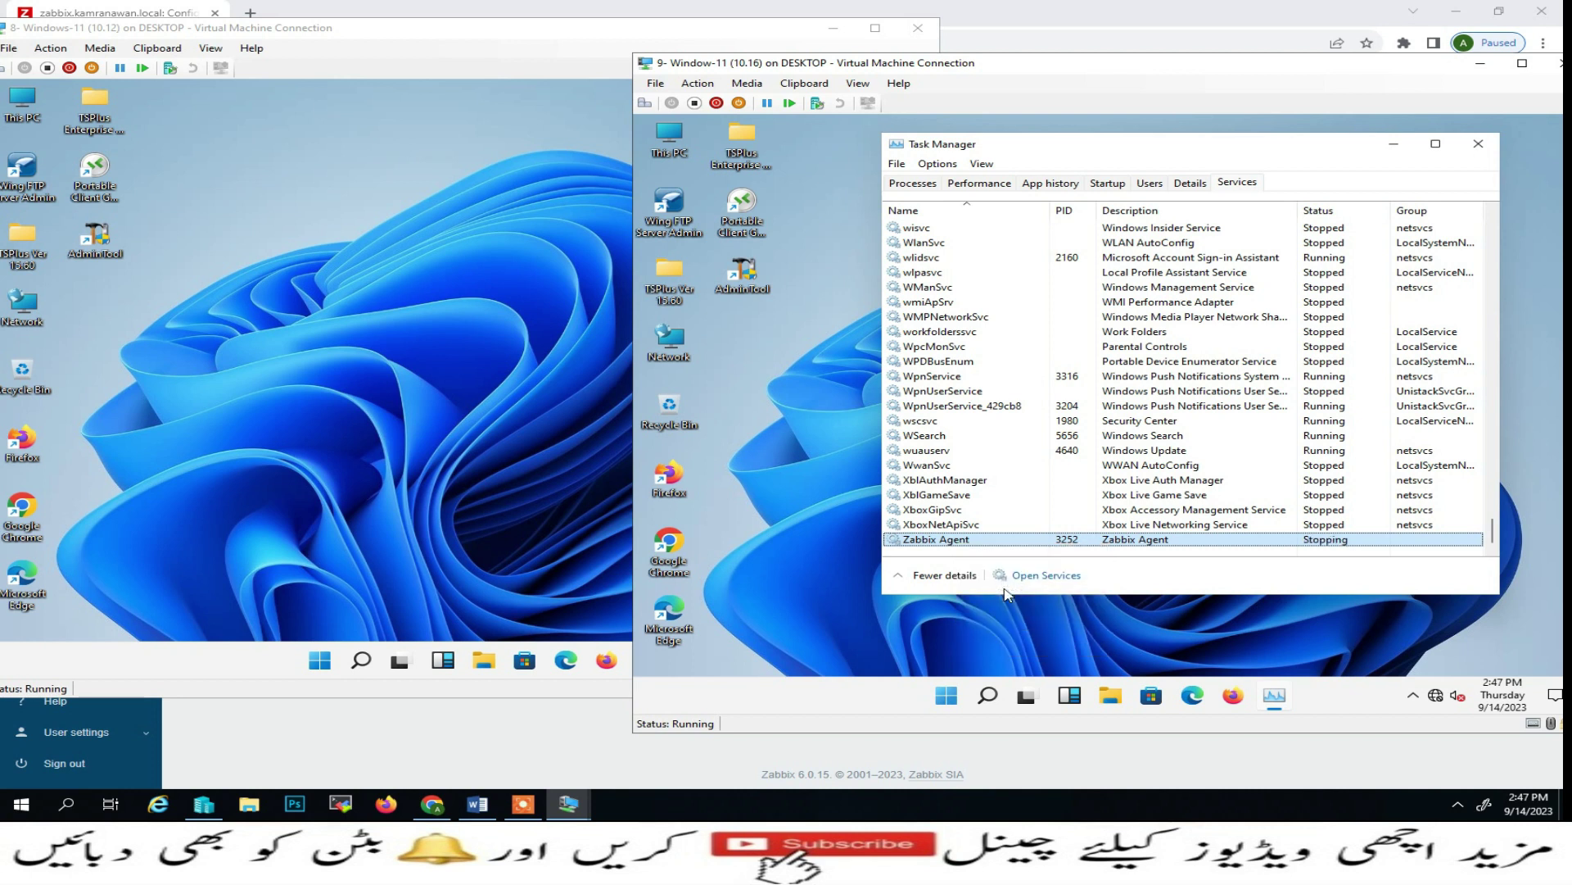
Step: Restart the Zabbix Agent service through Task Manager on the Windows-11 (10.12) virtual machine
left_click(168, 492)
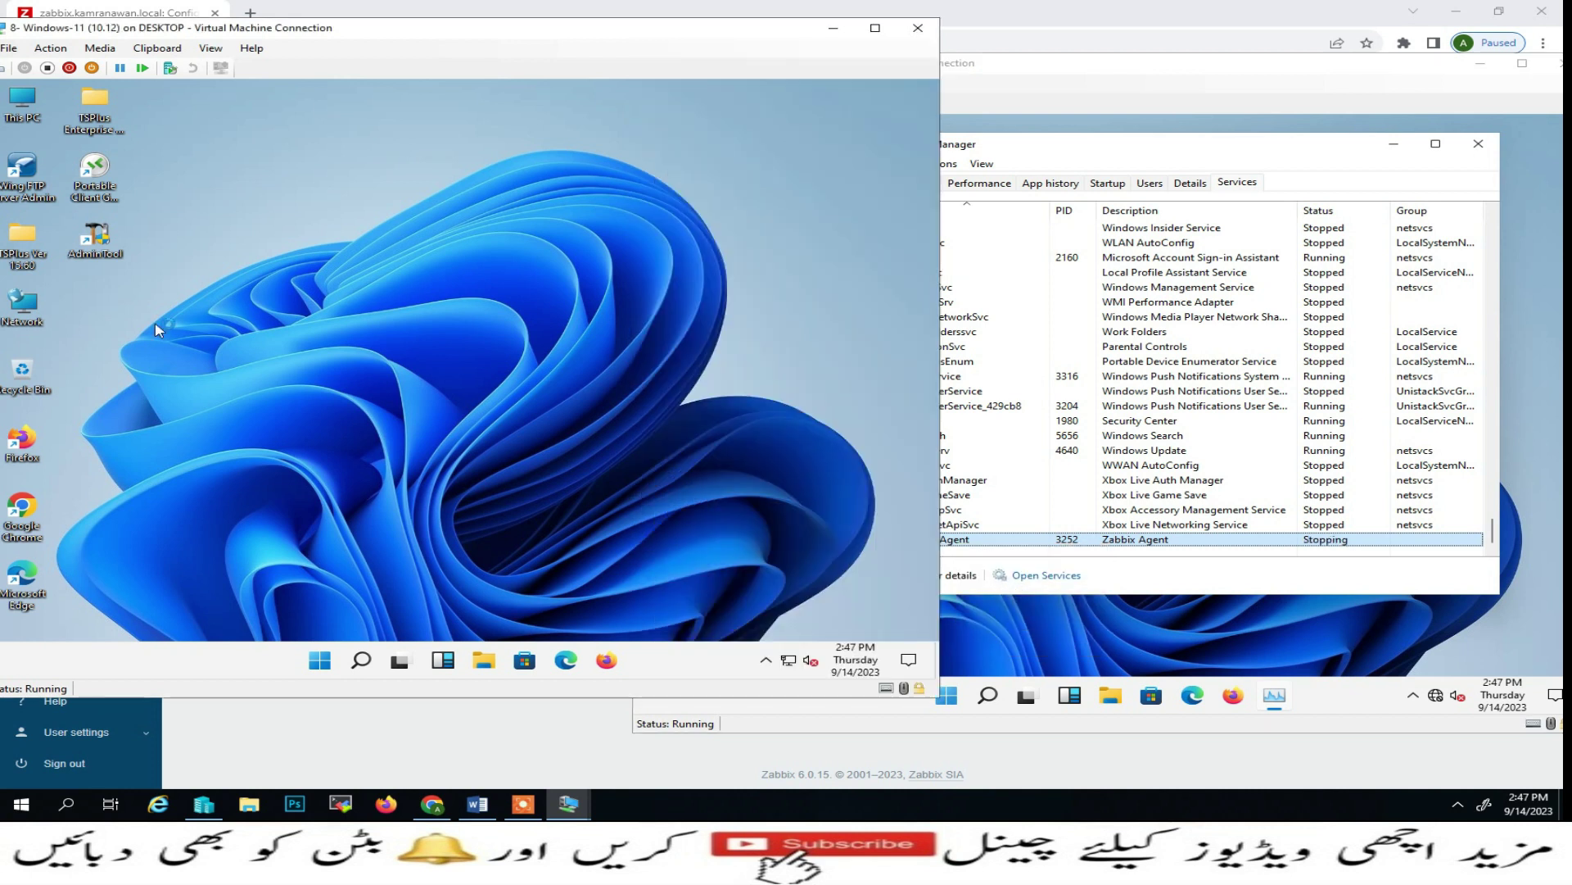
left_click(360, 659)
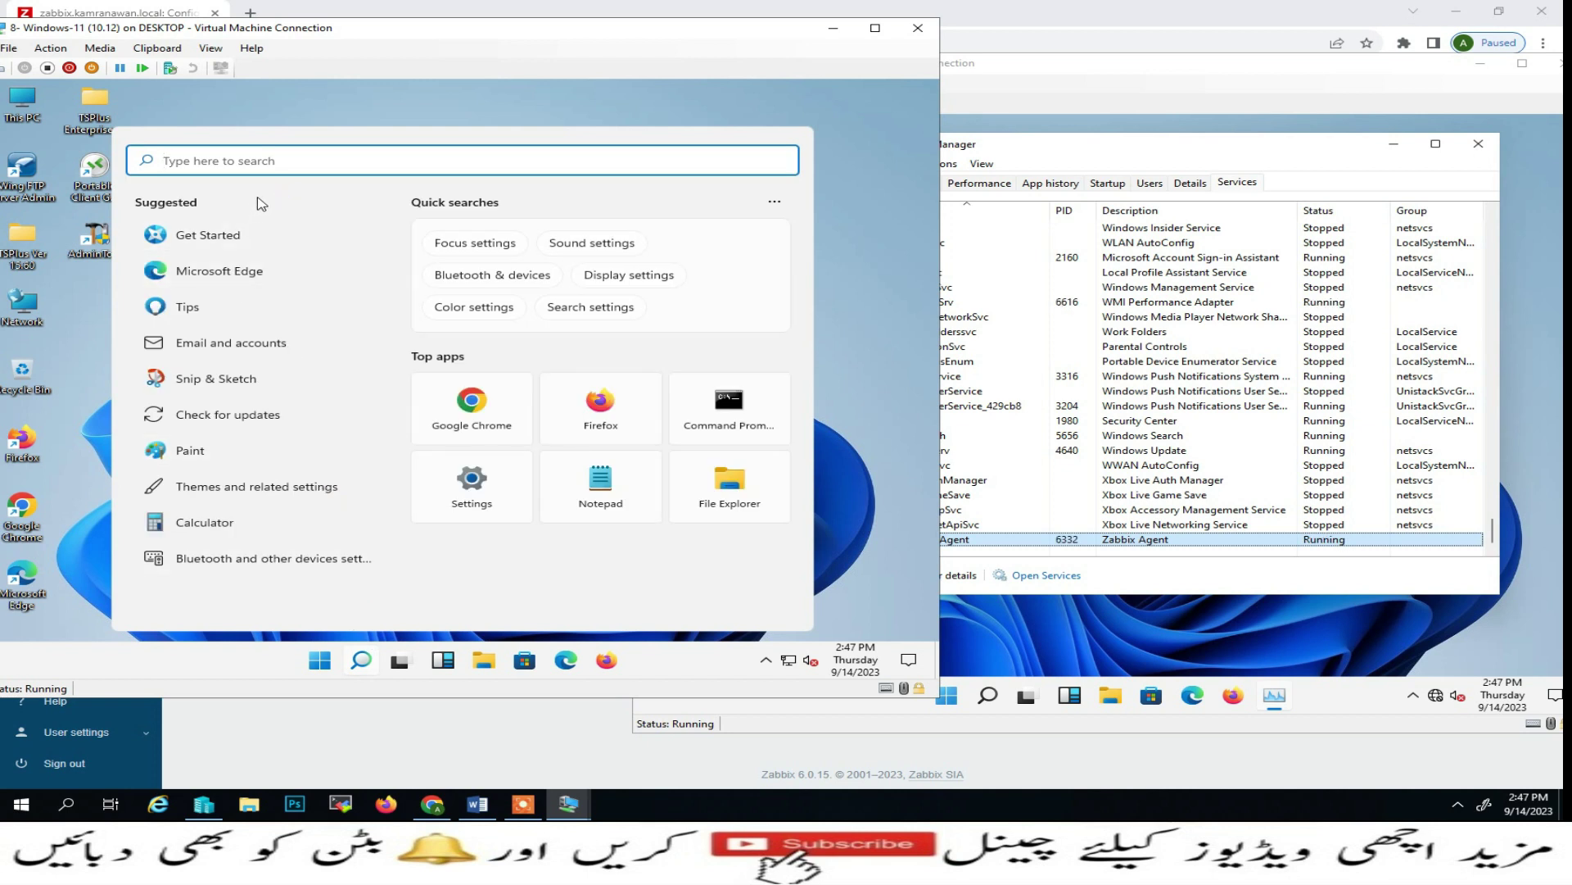
type("task")
left_click(278, 284)
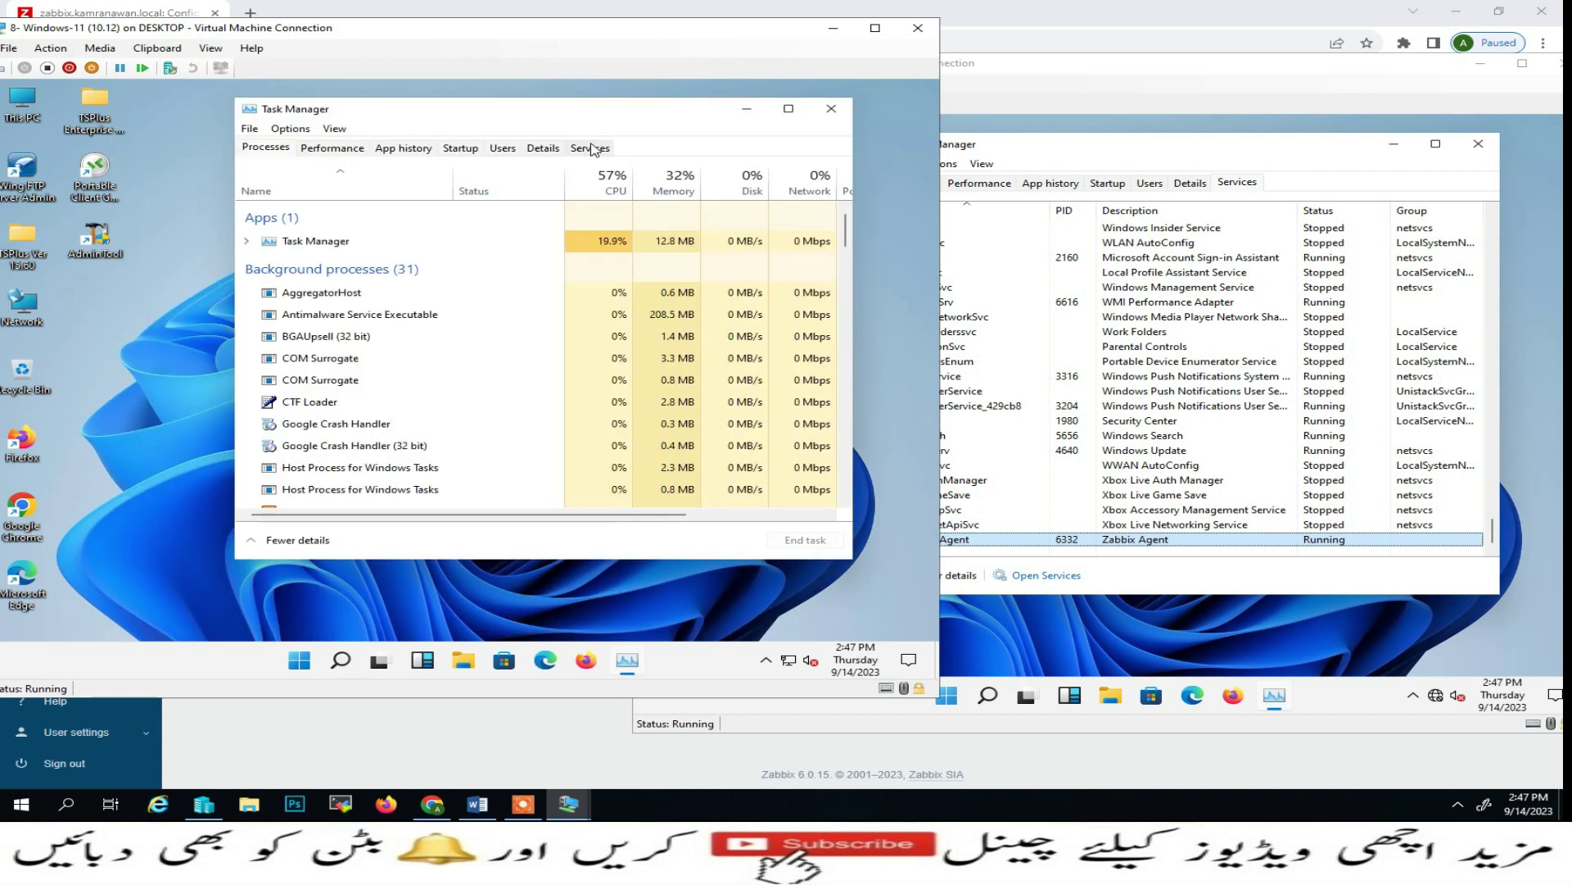
left_click(589, 148)
left_click(441, 445)
key("End")
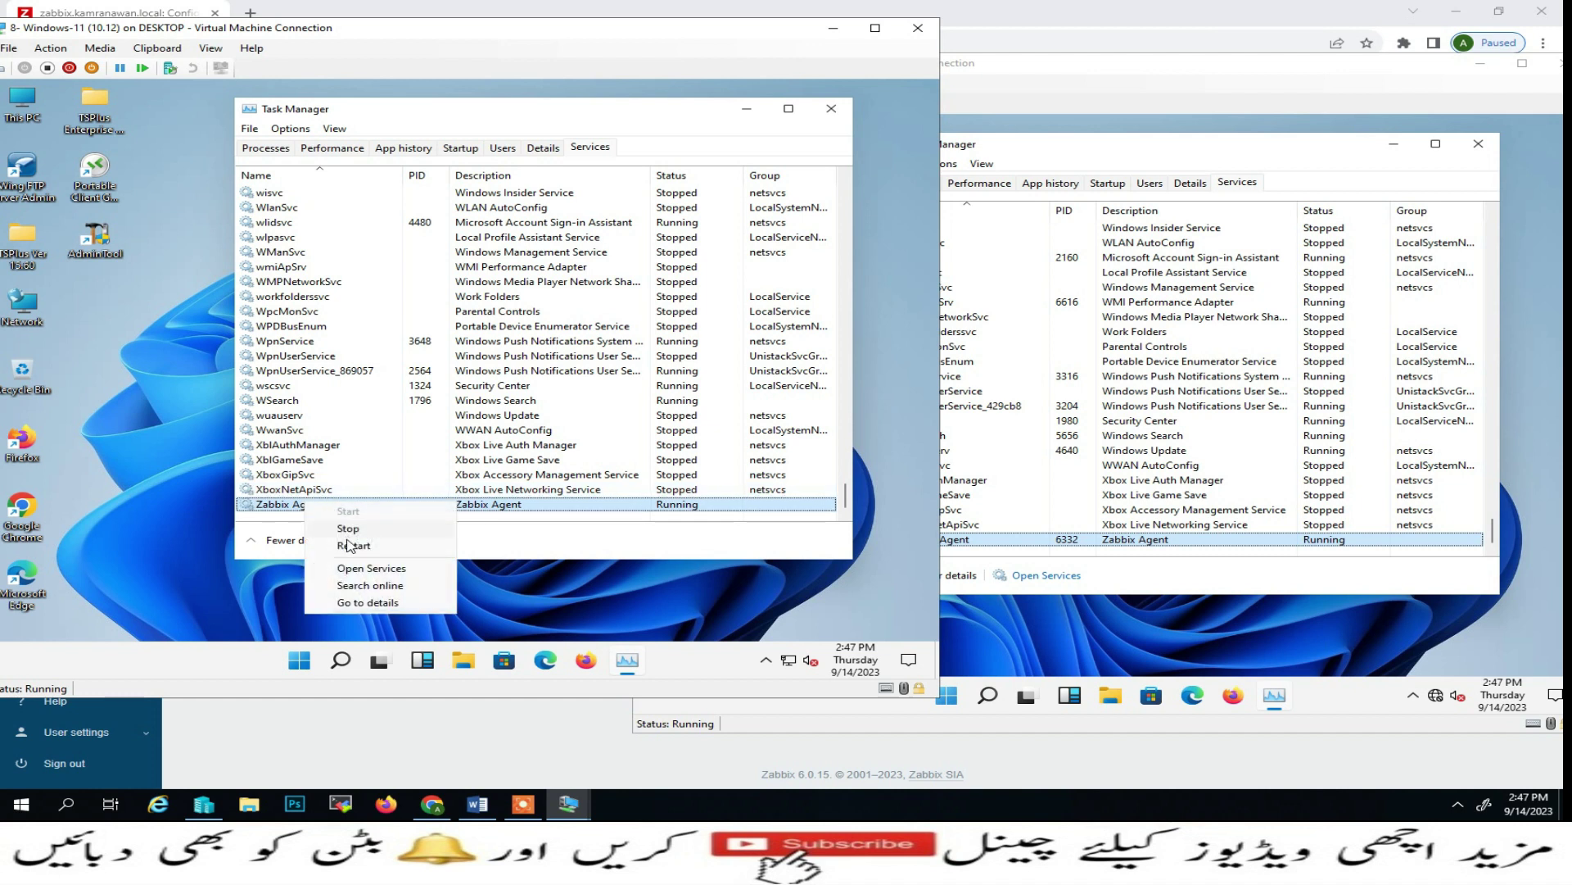
left_click(346, 546)
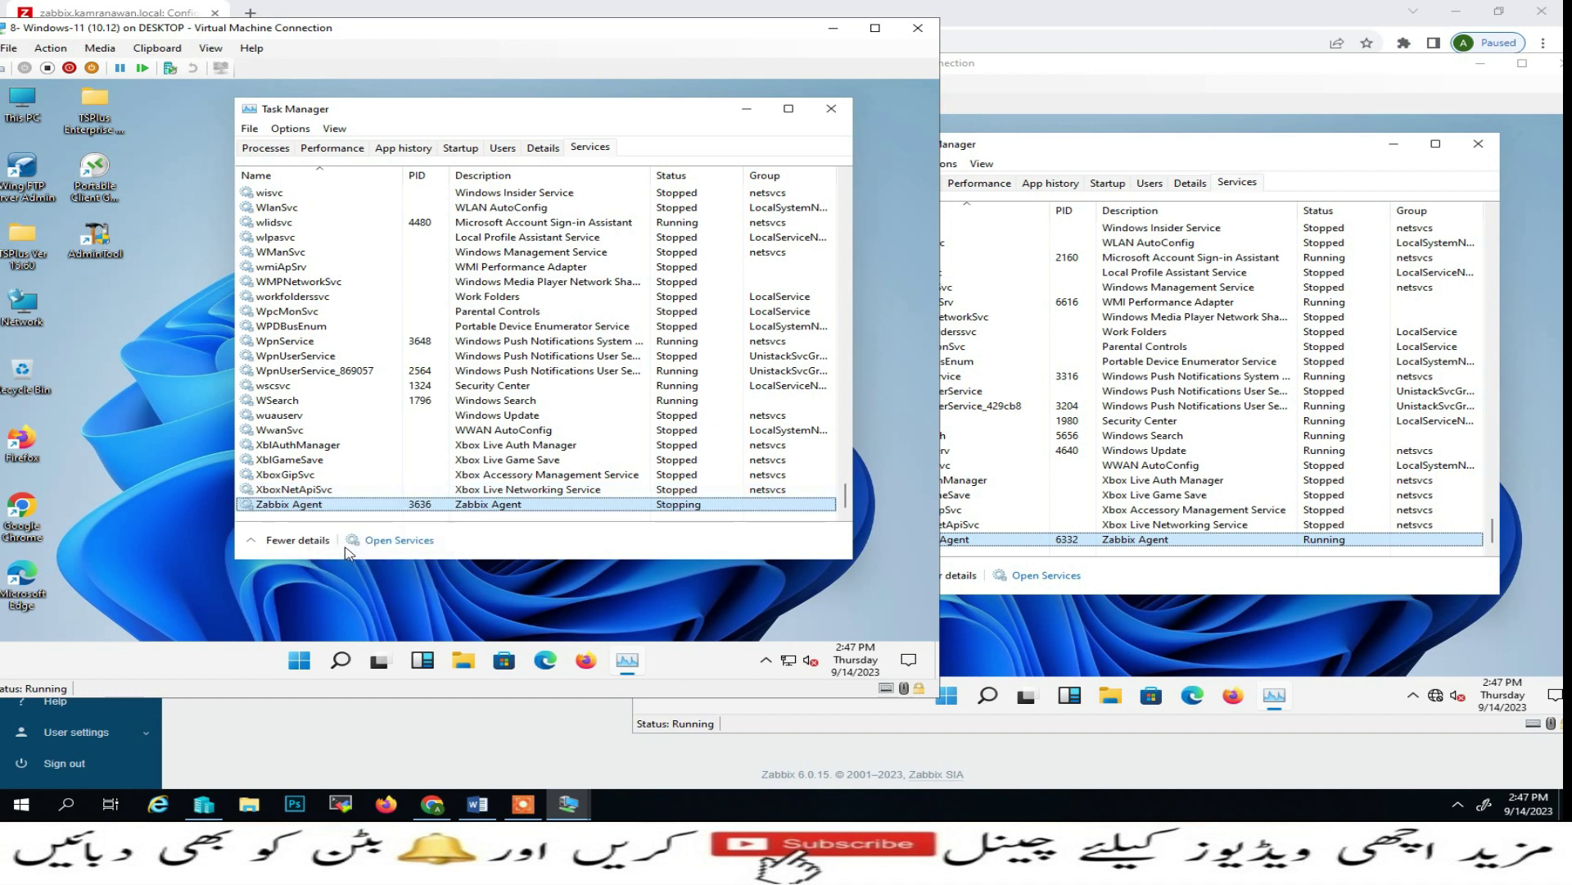
Step: Return to Zabbix in the browser and open the latest monitoring data
left_click(363, 760)
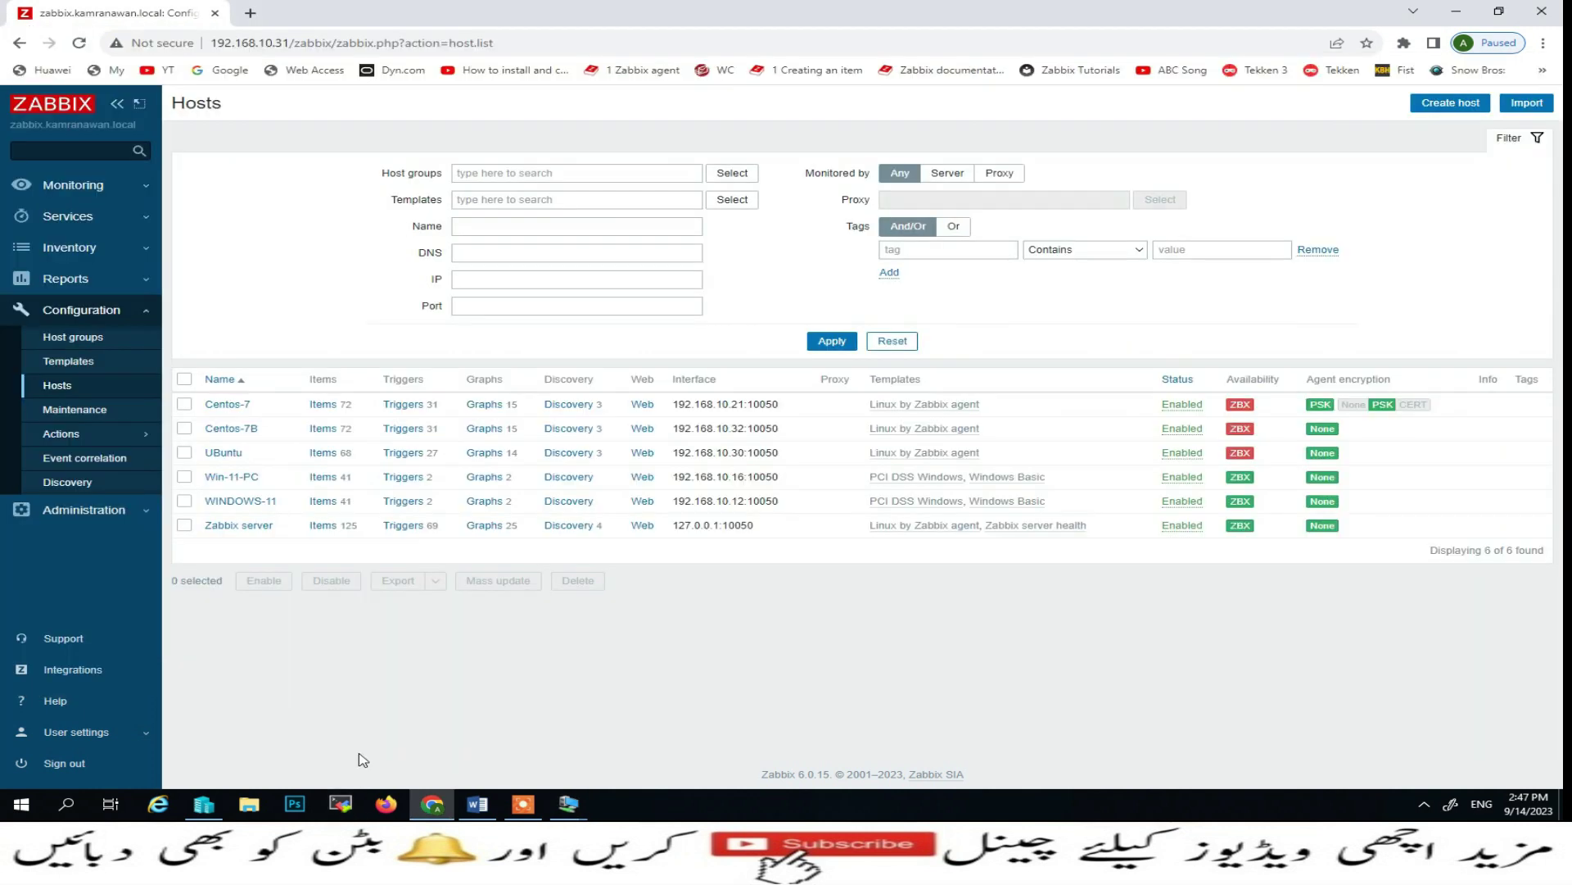
left_click(73, 184)
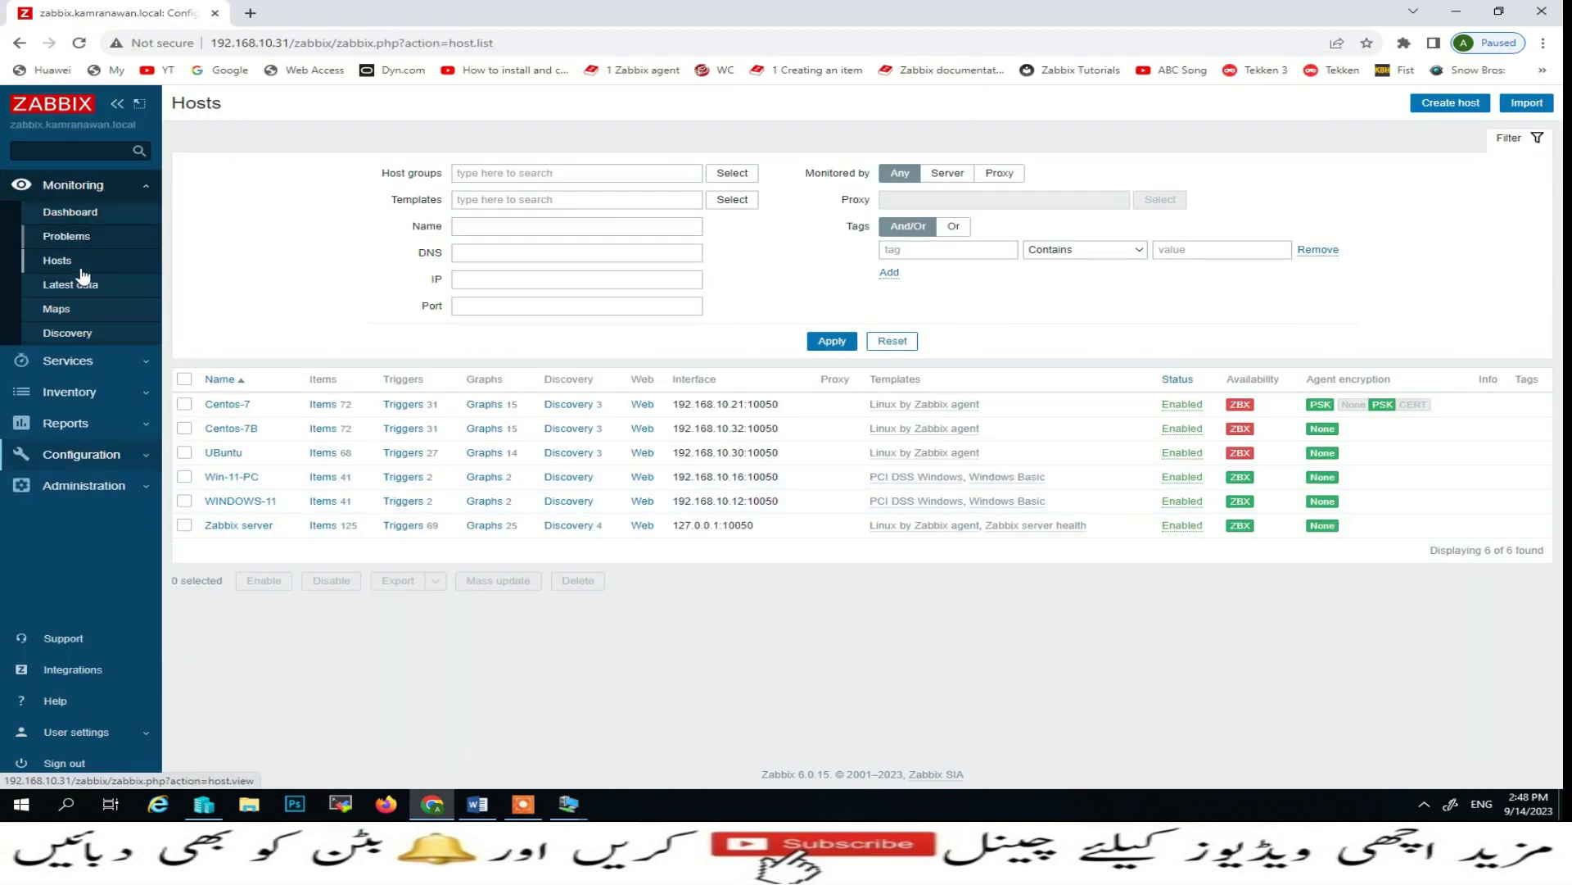
left_click(84, 290)
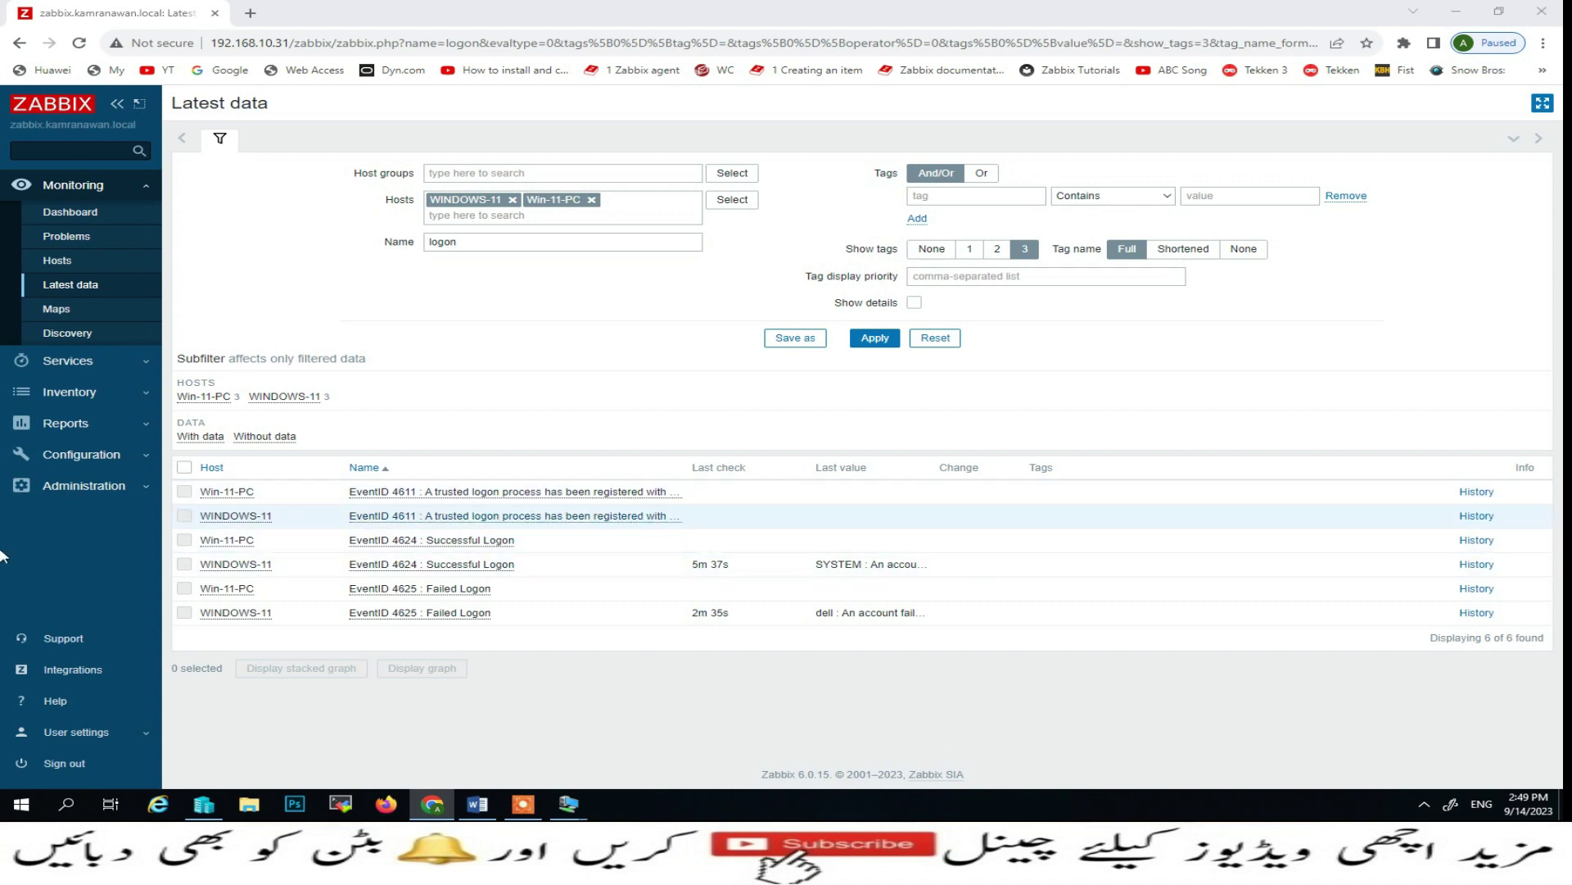
Step: Refresh the latest logon data, remove Win-11-PC from the host filter, and apply the filter for WINDOWS-11 only
left_click(78, 44)
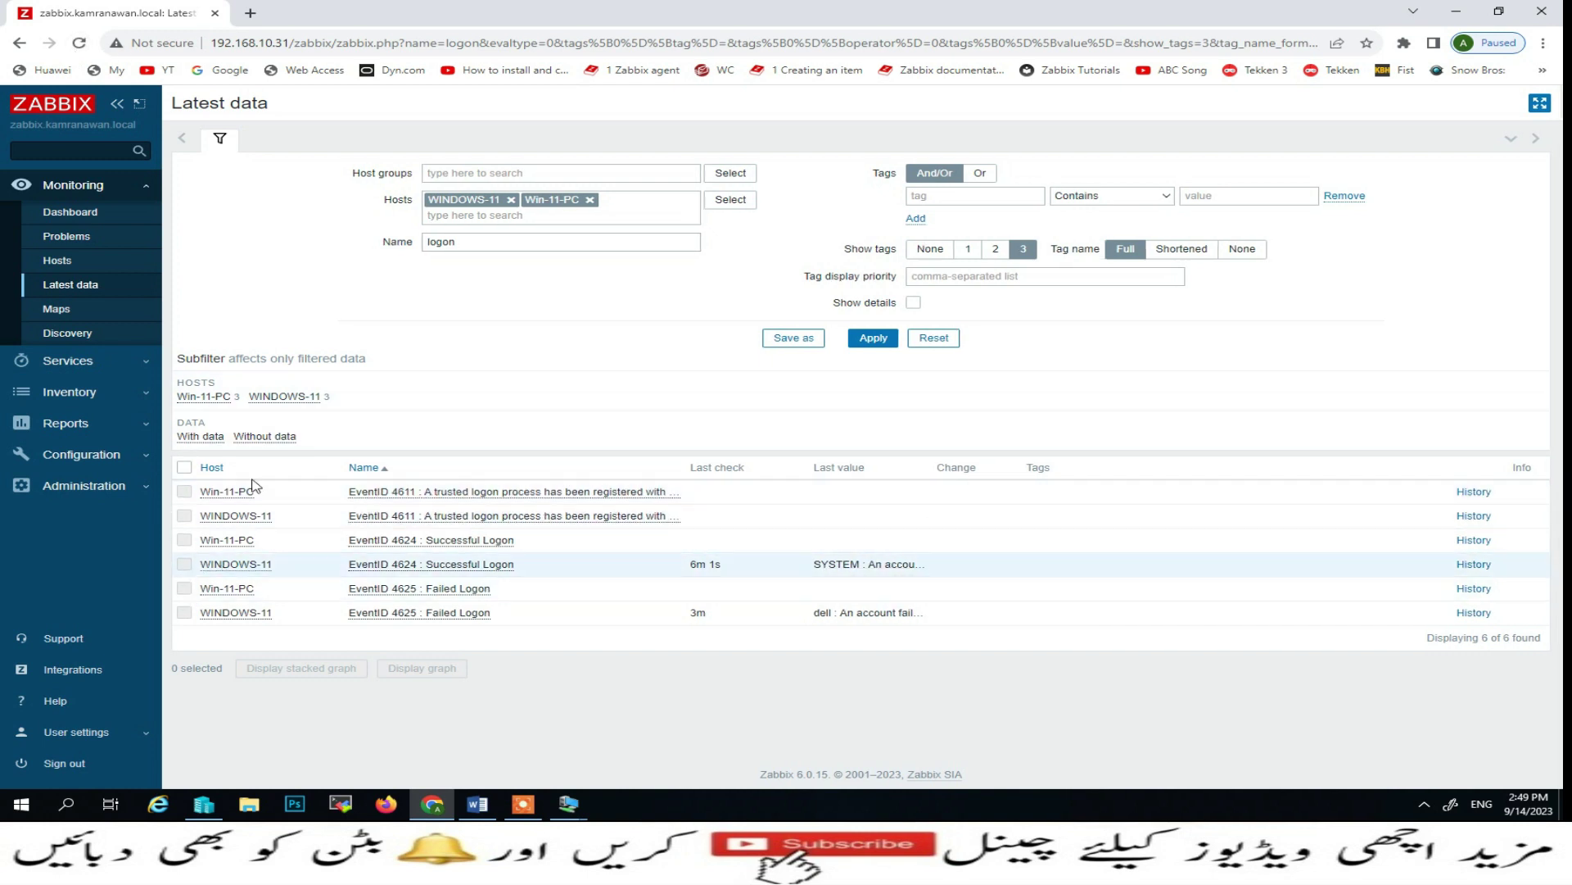
left_click(80, 42)
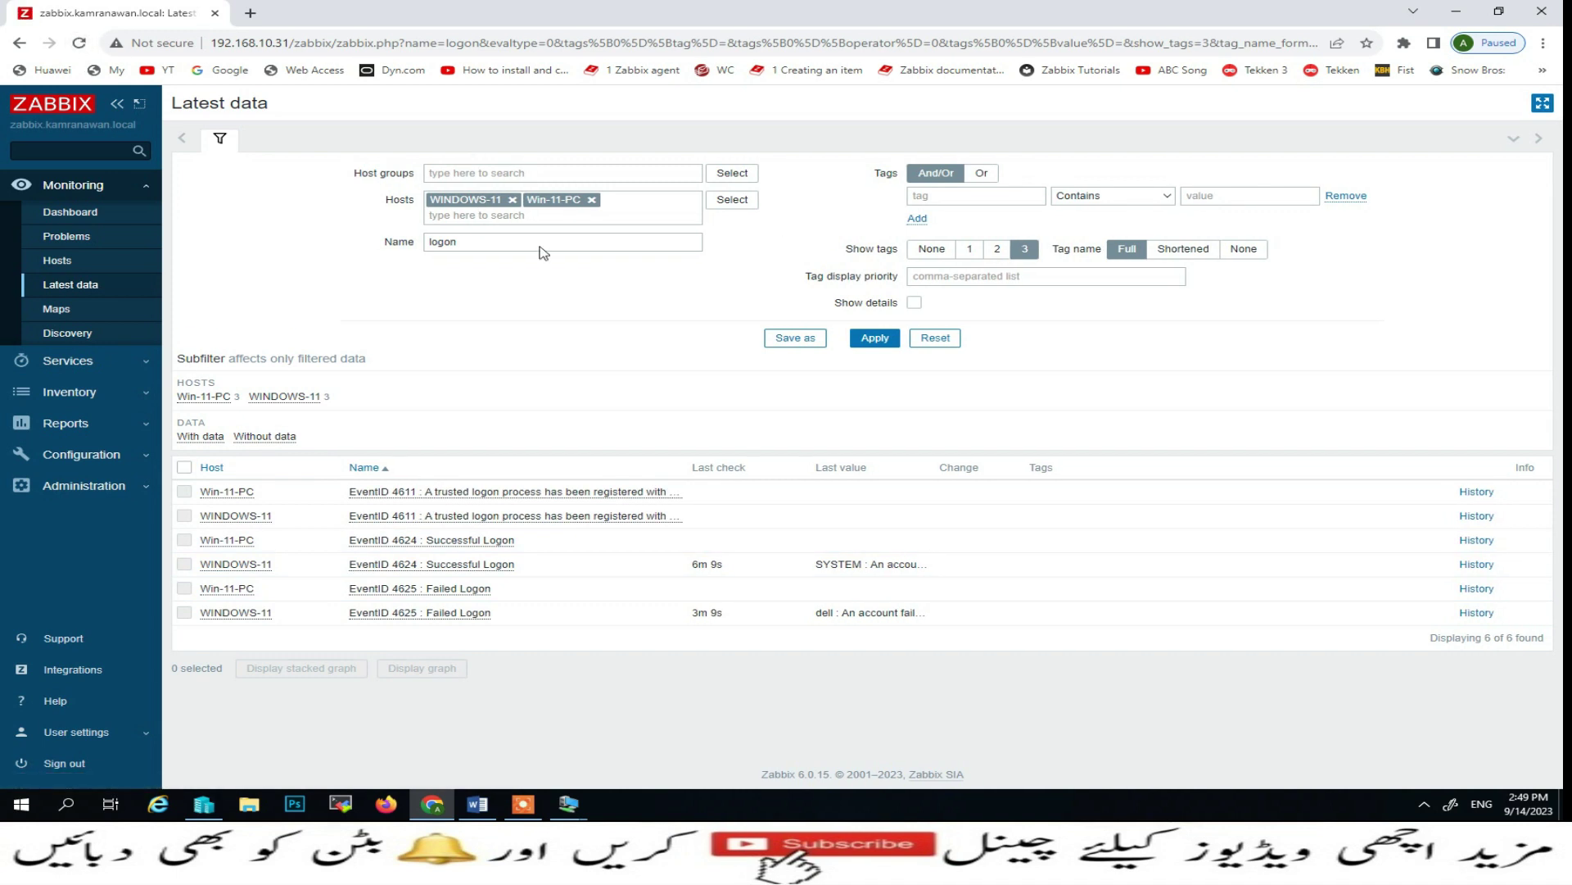
left_click(591, 200)
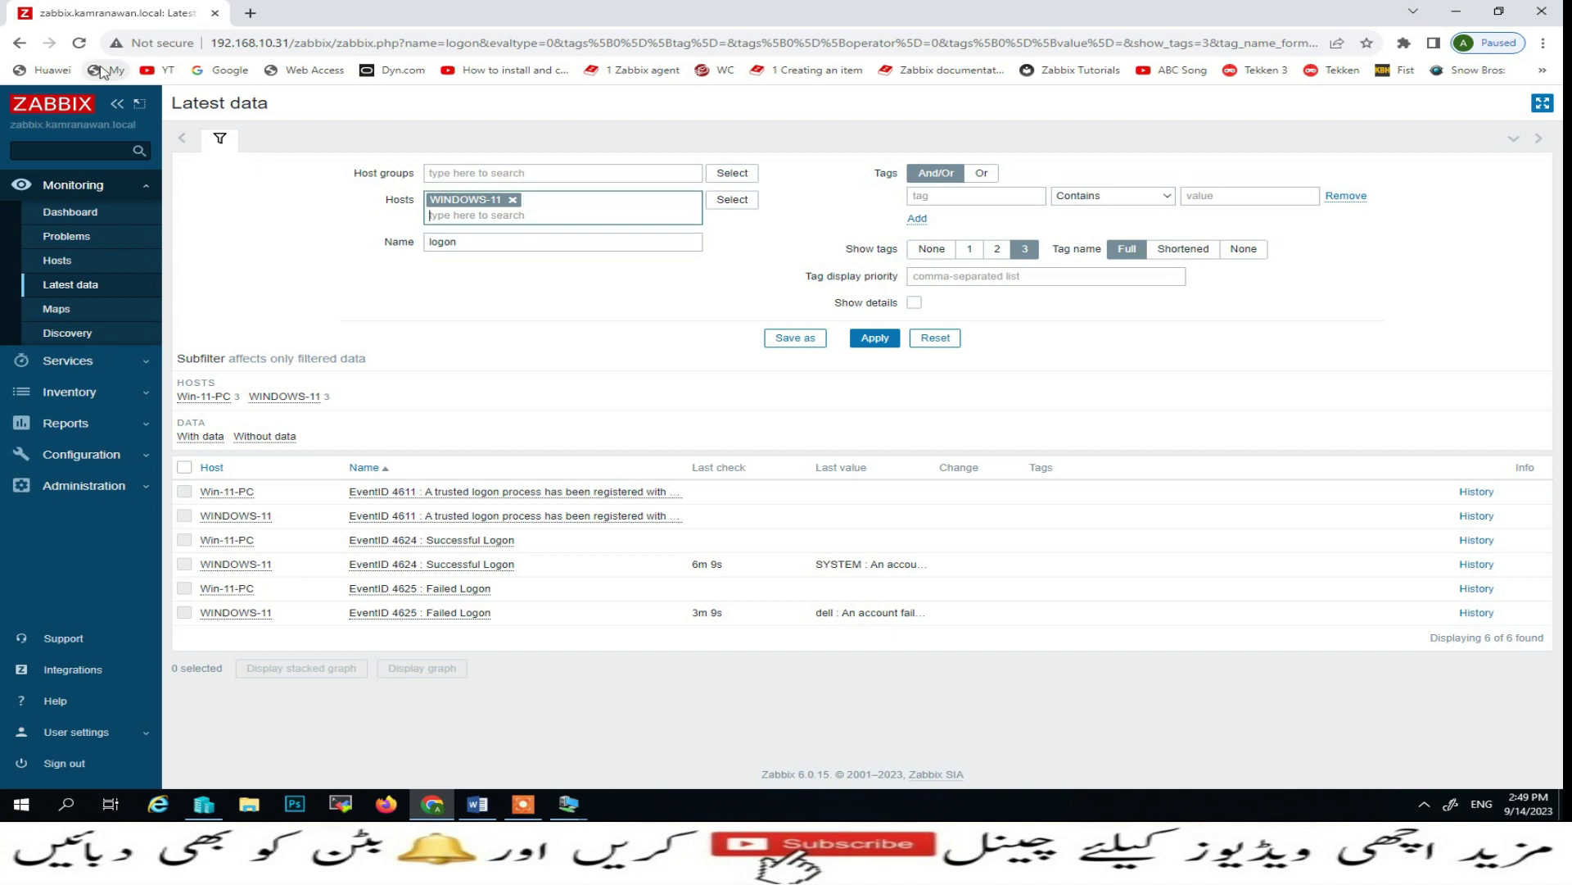
left_click(889, 339)
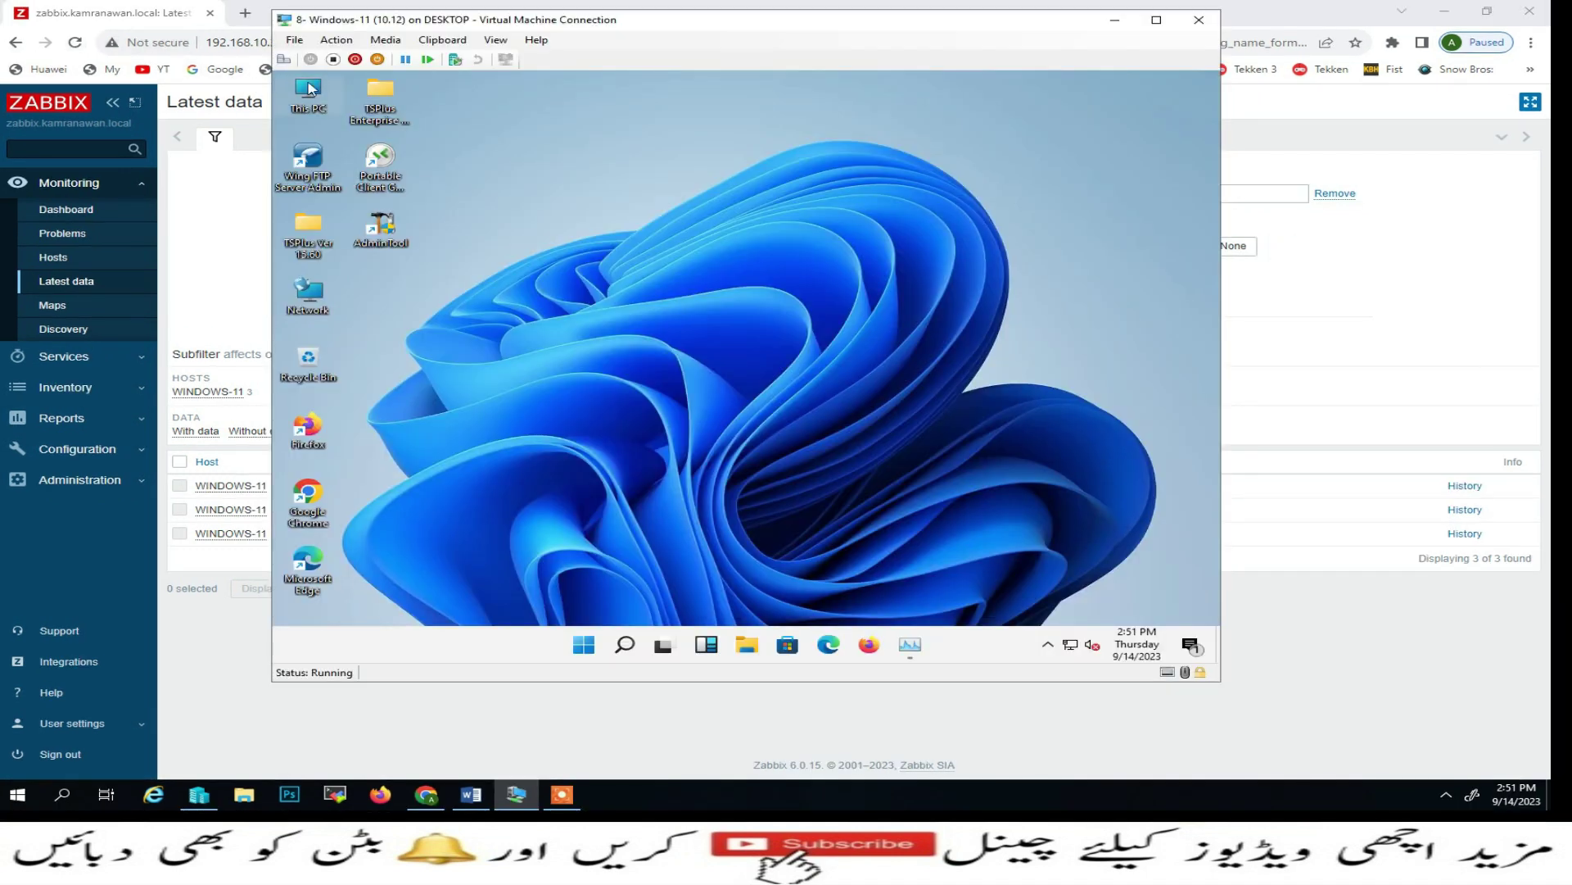
Step: Open Computer Management on the Windows-11 (10.12) virtual machine and show its local users
right_click(310, 89)
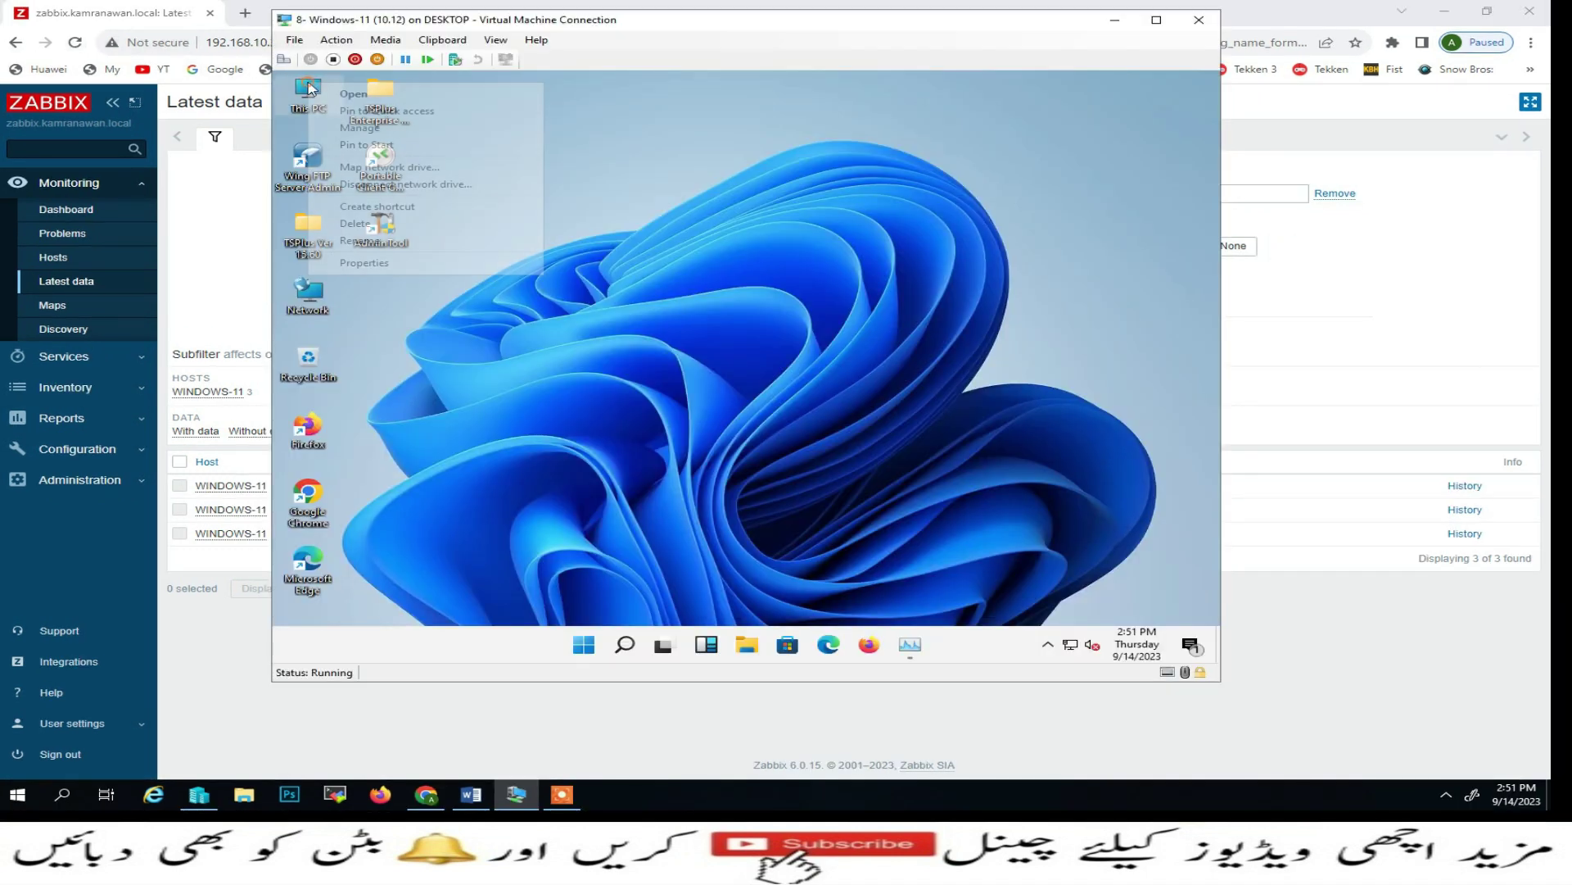
left_click(342, 130)
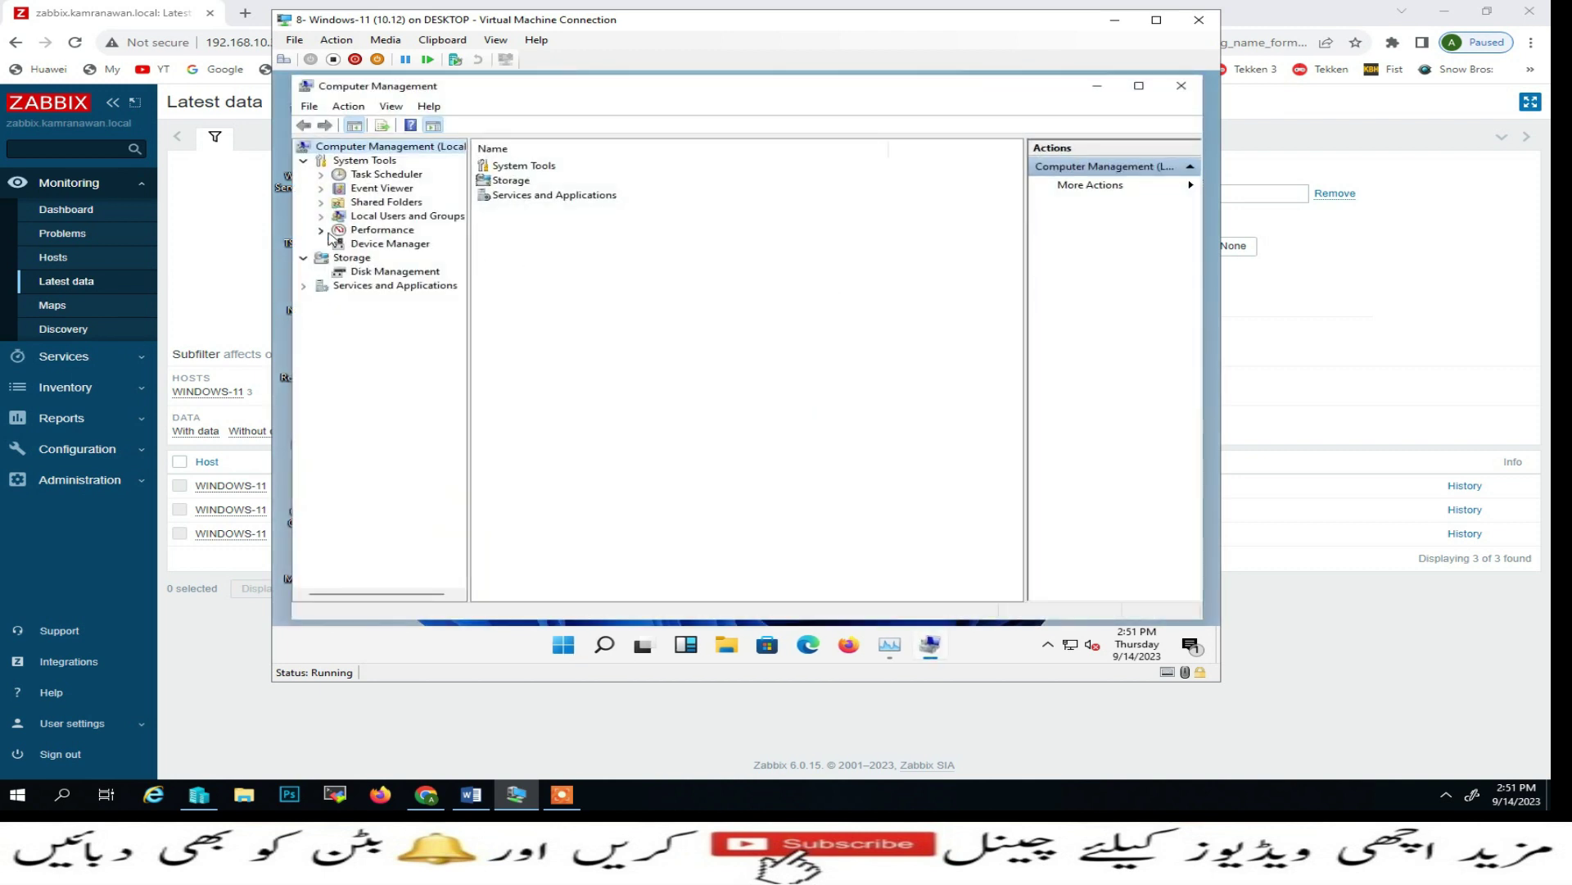
left_click(322, 217)
left_click(380, 230)
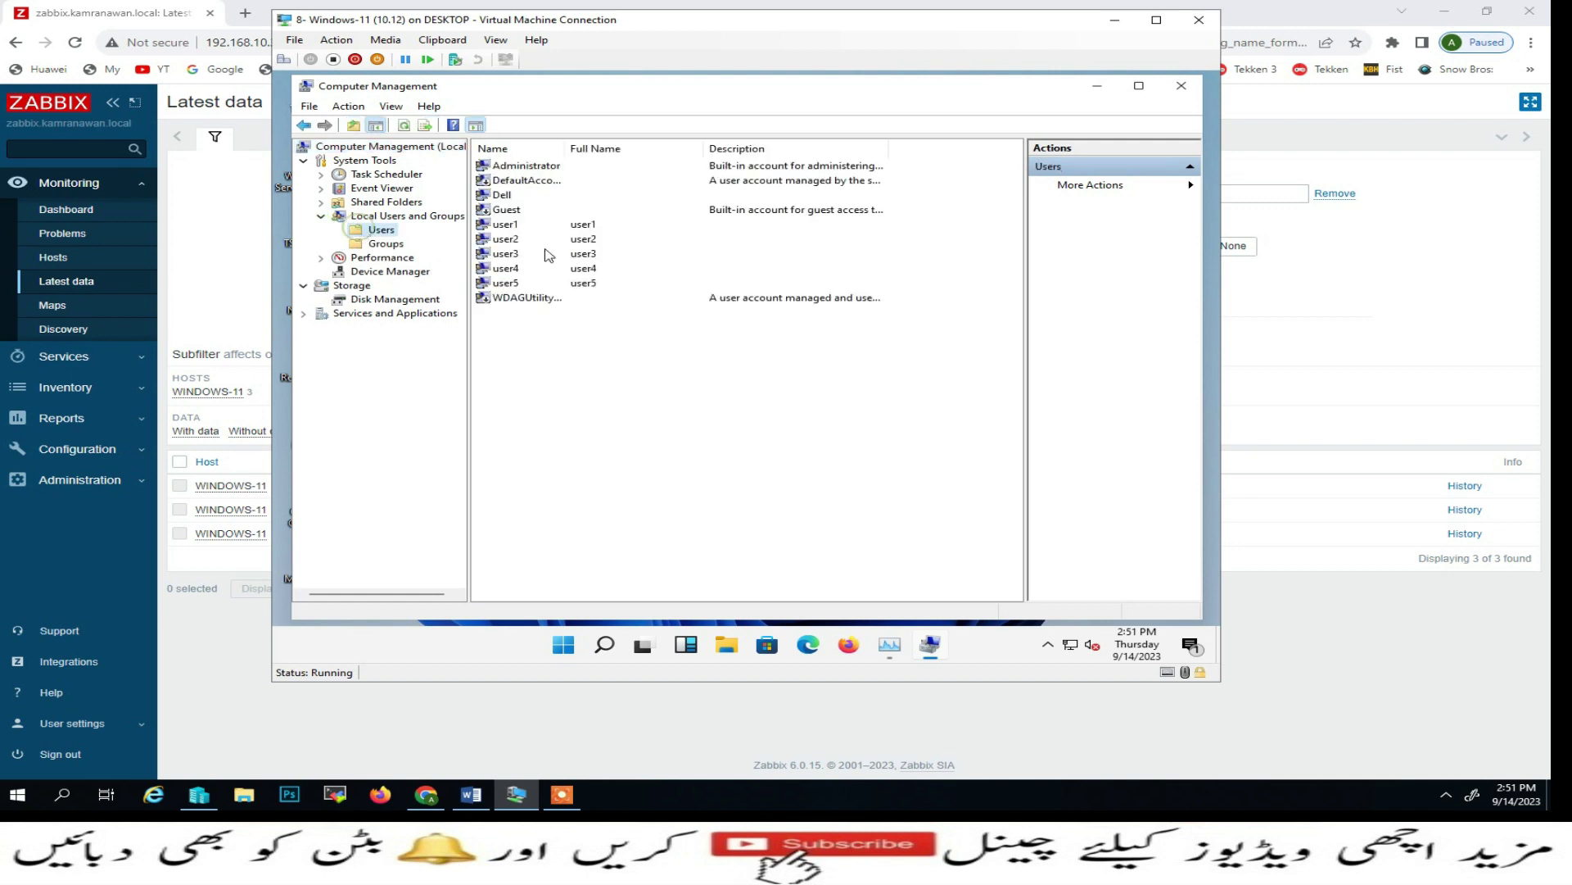
Step: Start a new local user with user name and full name testuser, and enter and confirm the account password
right_click(569, 408)
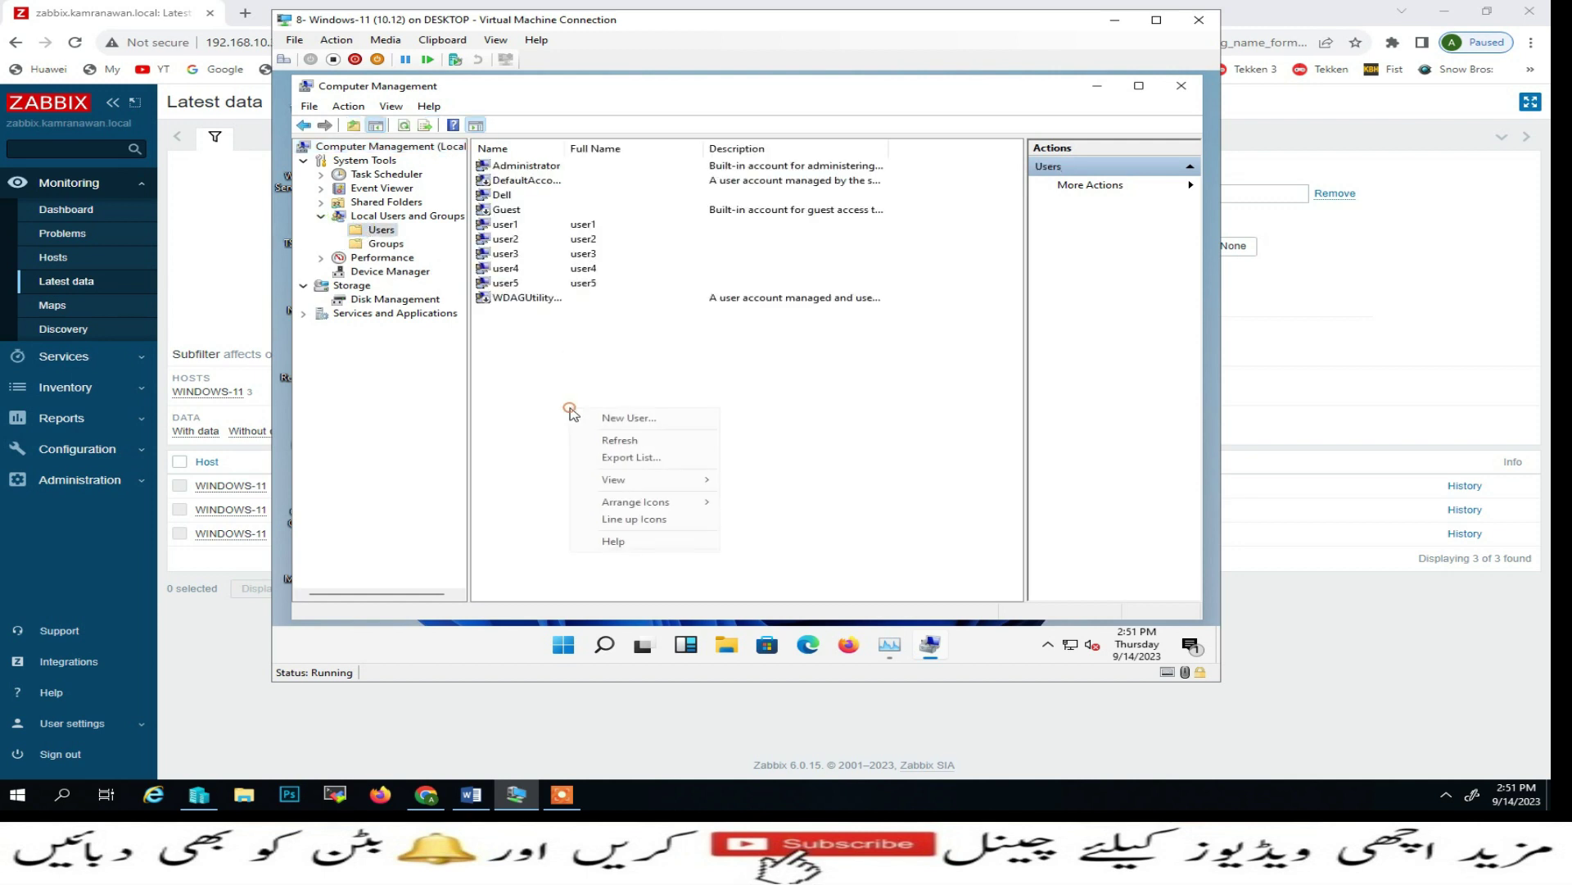
left_click(620, 418)
type("ts")
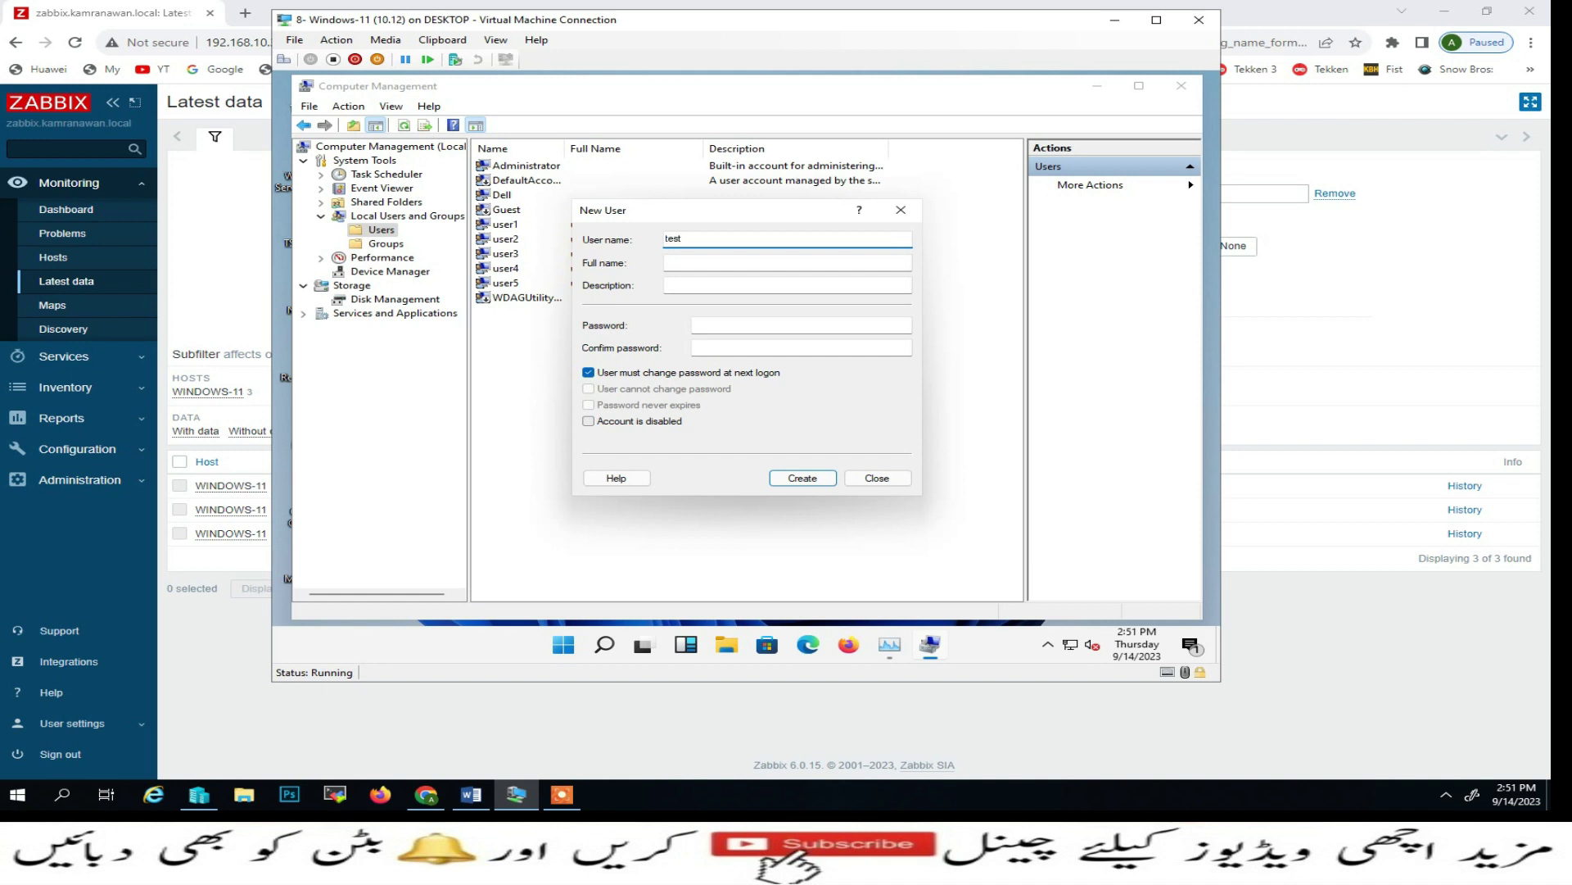
key("Tab")
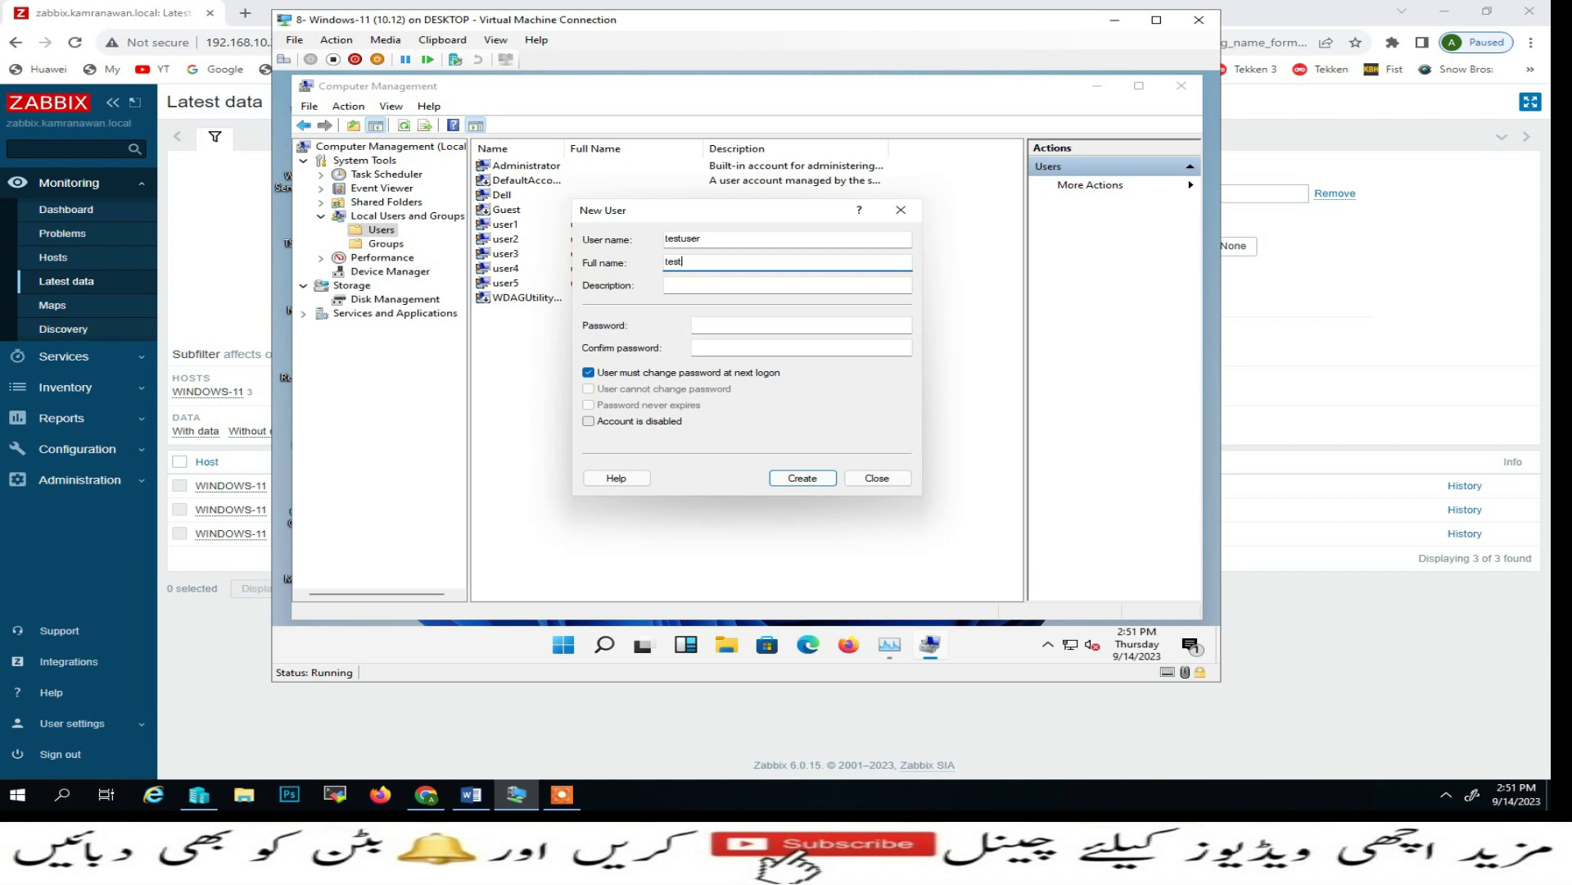
key("Tab")
key("Tab")
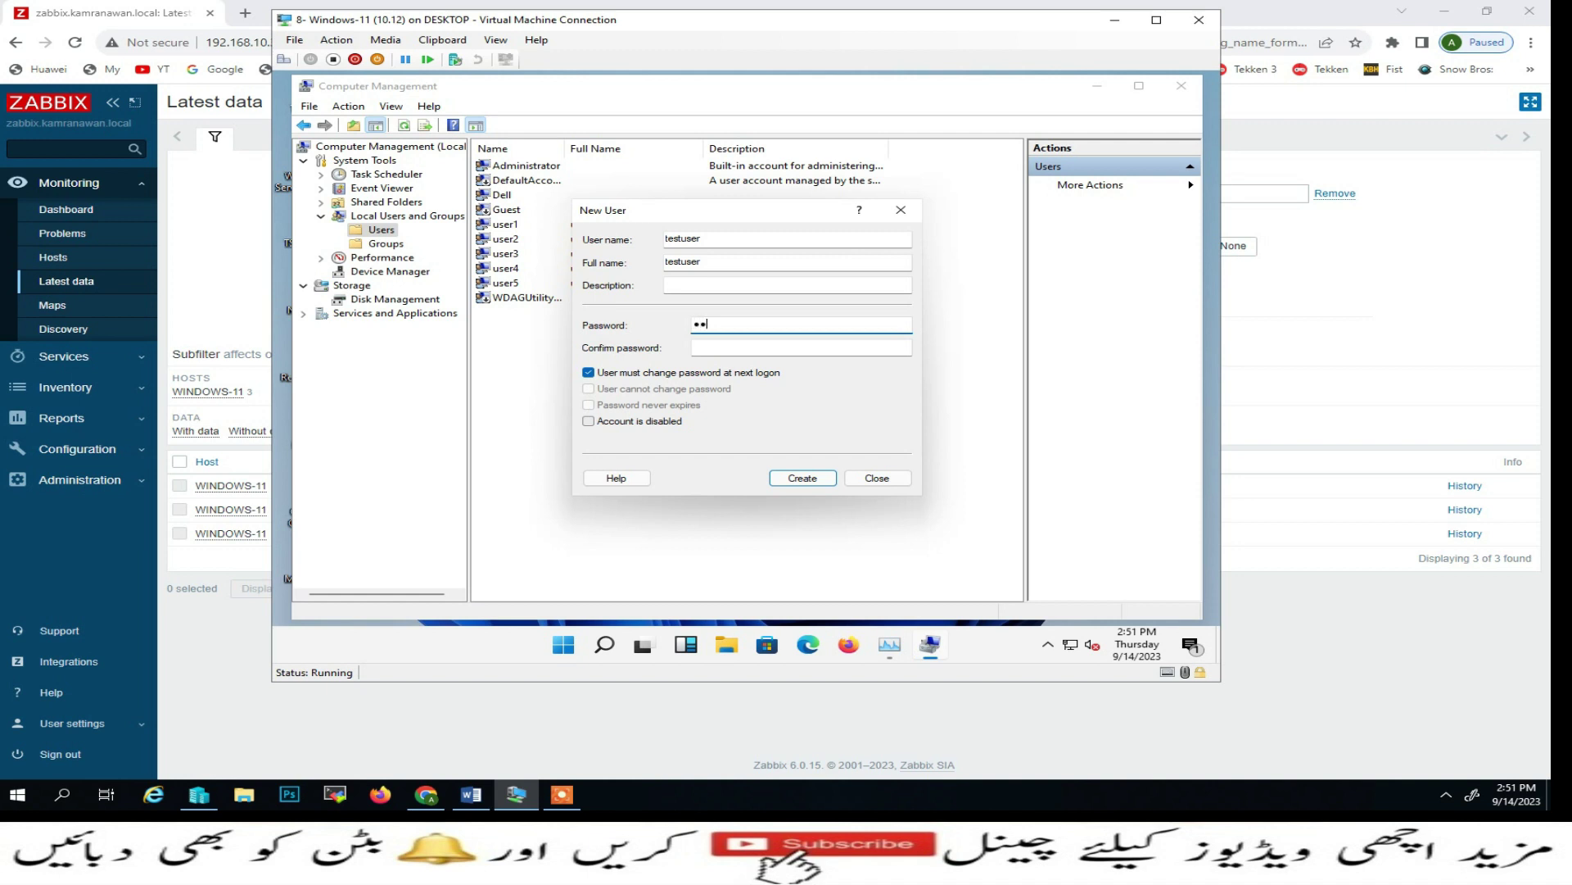
key("Tab")
Step: Clear the password change requirement at next logon, set the password to never expire, create the user, and close Computer Management
left_click(745, 374)
left_click(687, 406)
left_click(803, 480)
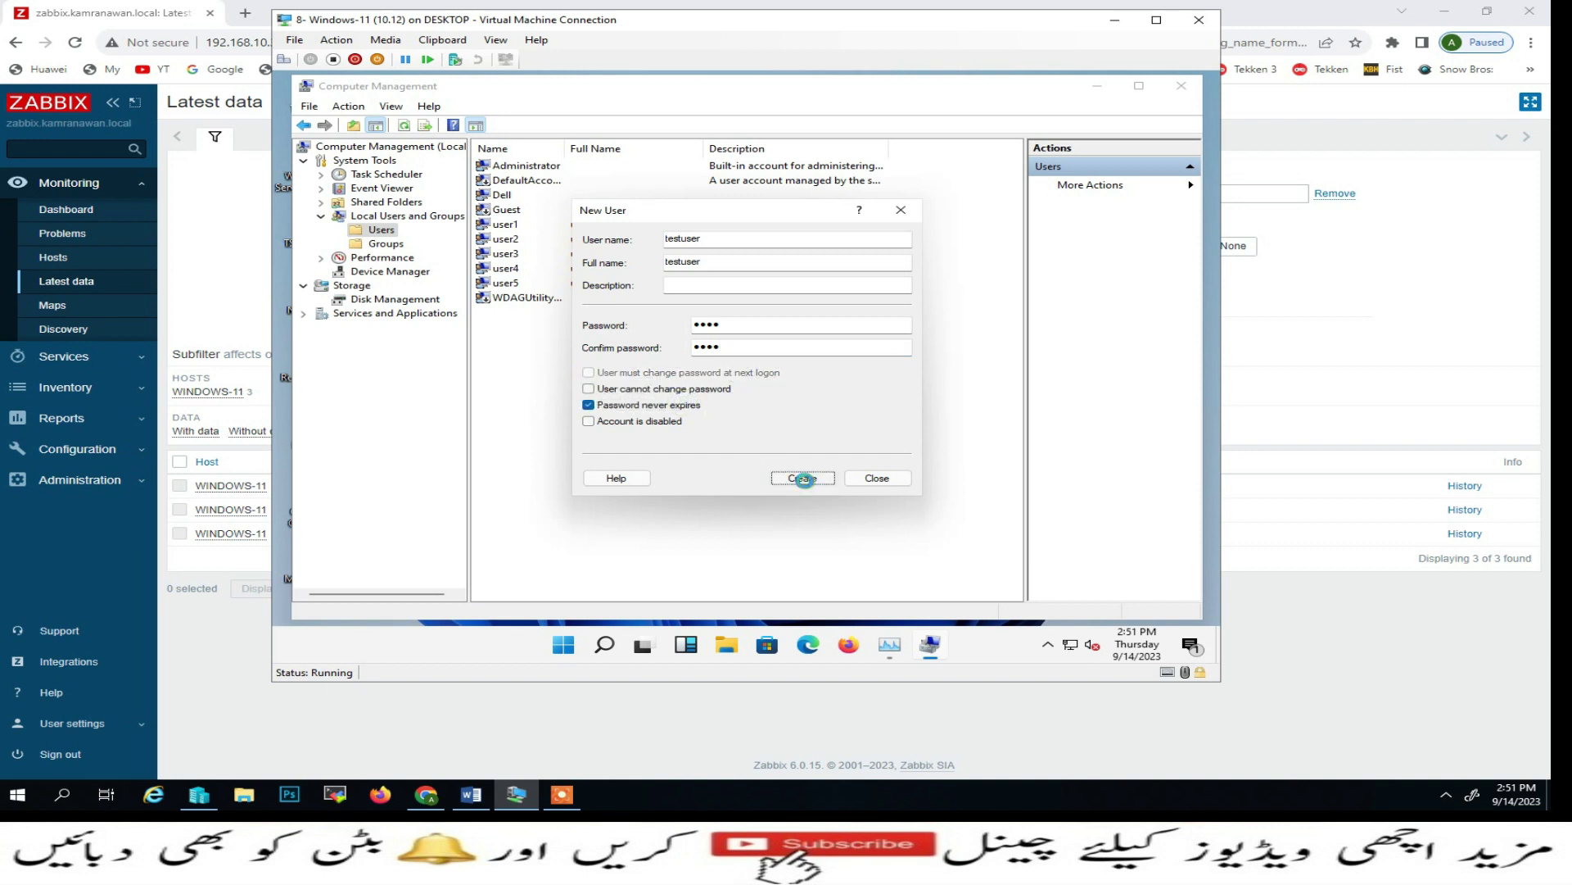
left_click(877, 480)
left_click(1182, 87)
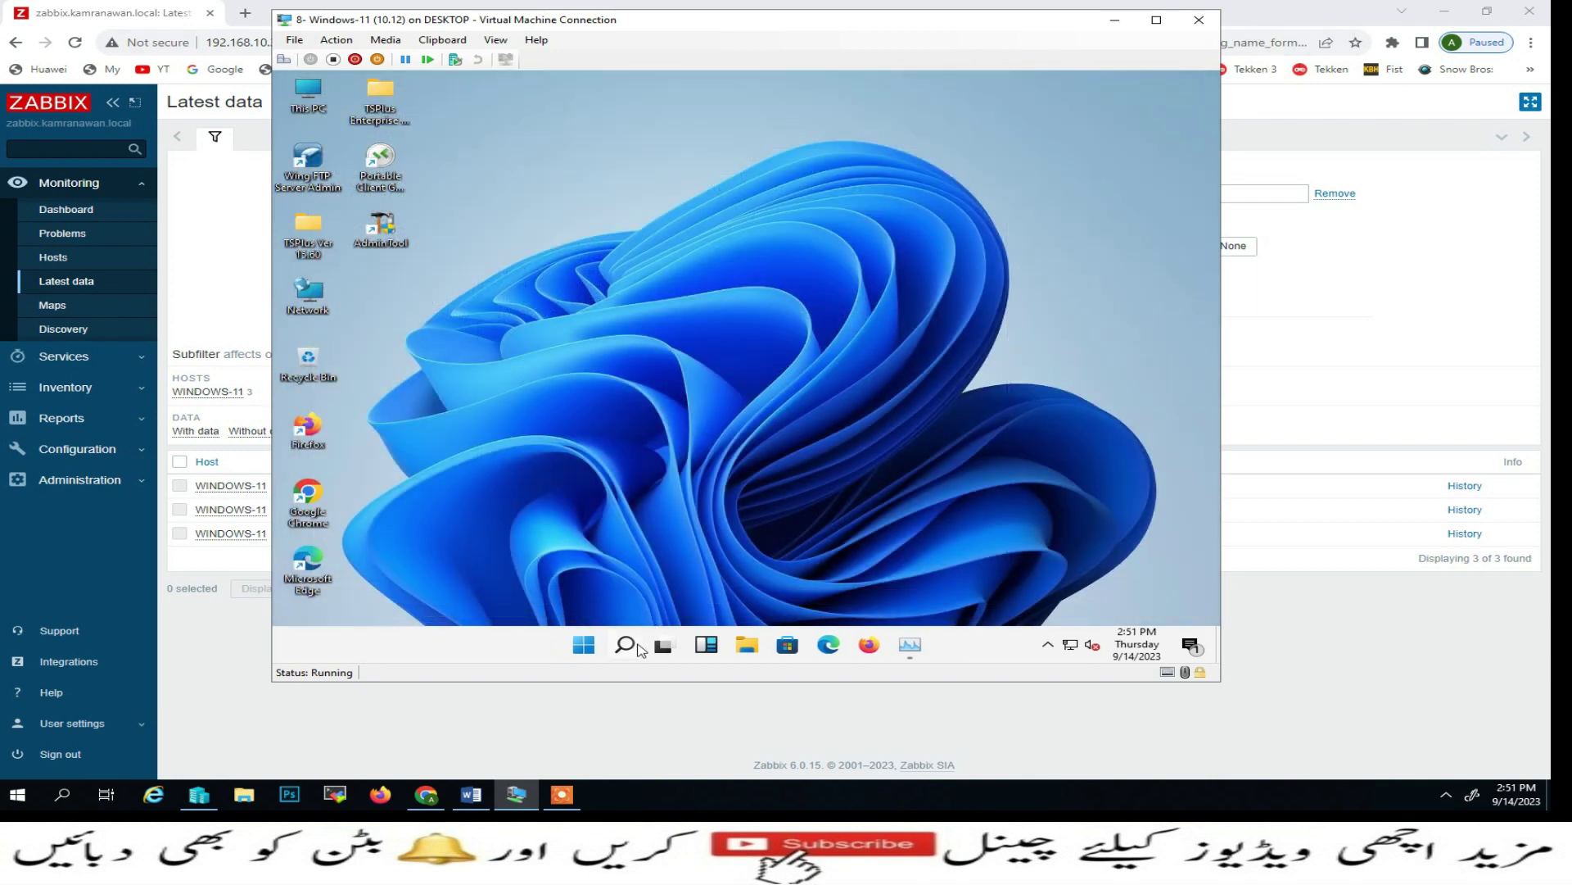
Step: Stop and start the Zabbix Agent service from Task Manager on the Windows-11 virtual machine, then minimize Task Manager
left_click(625, 646)
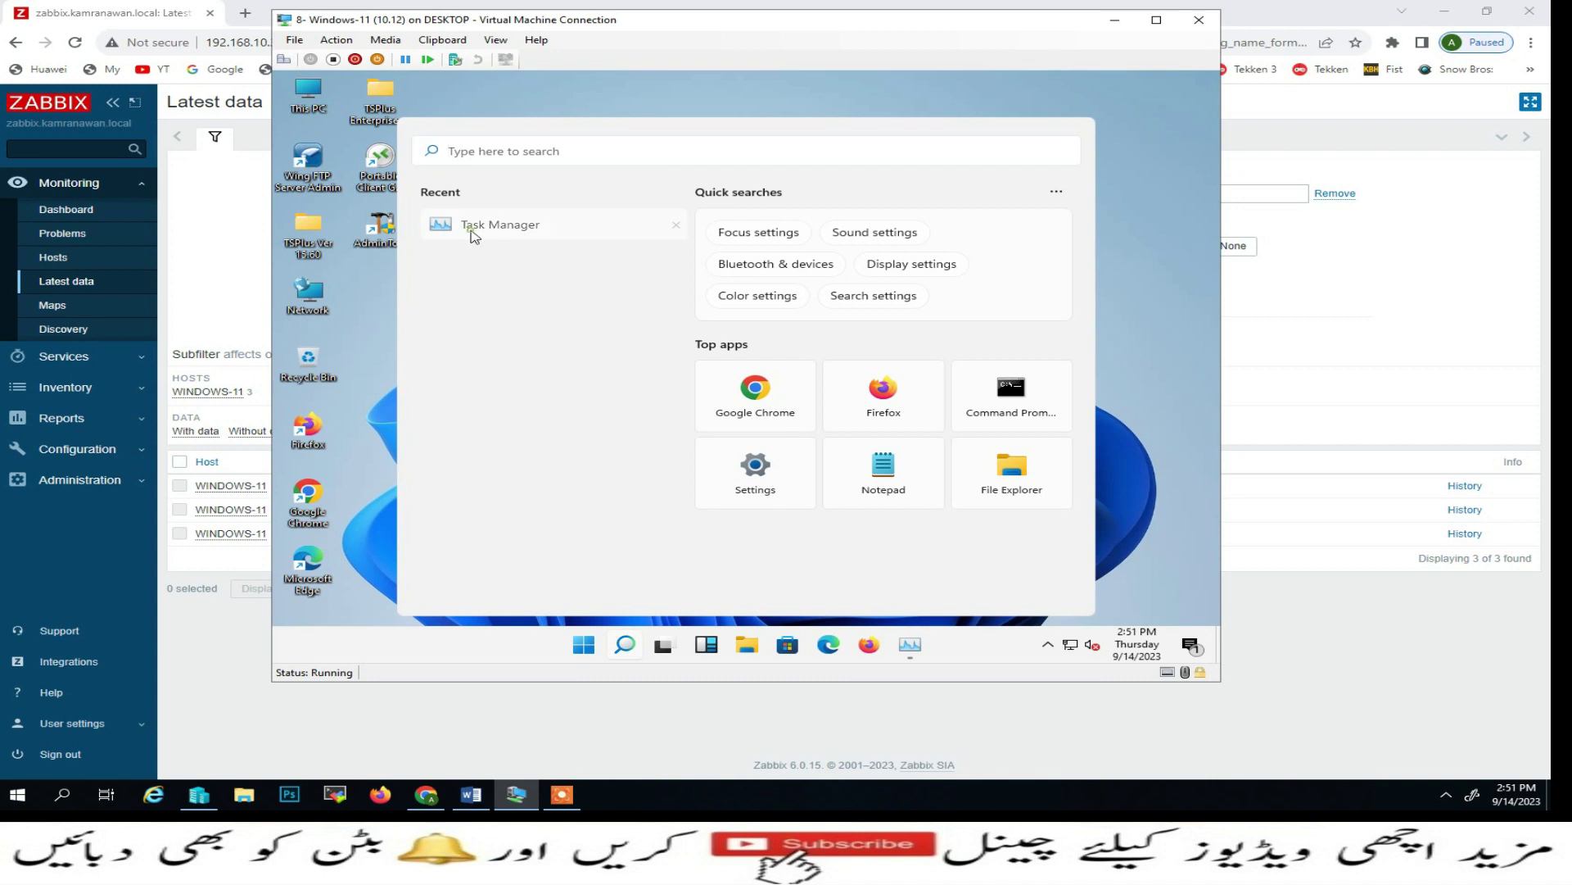
left_click(473, 237)
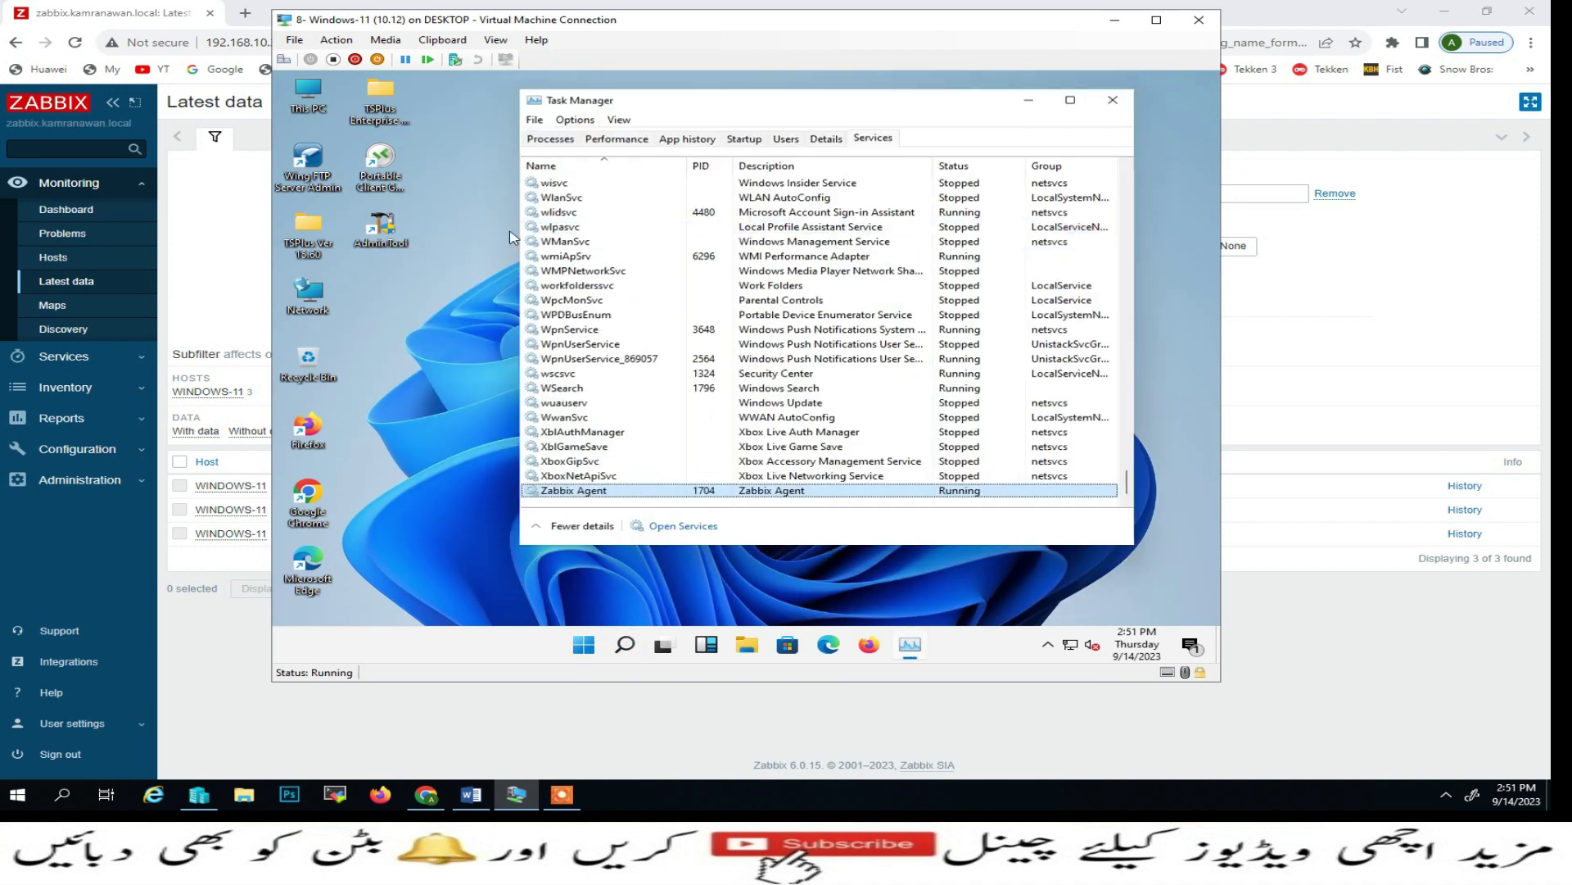
right_click(591, 490)
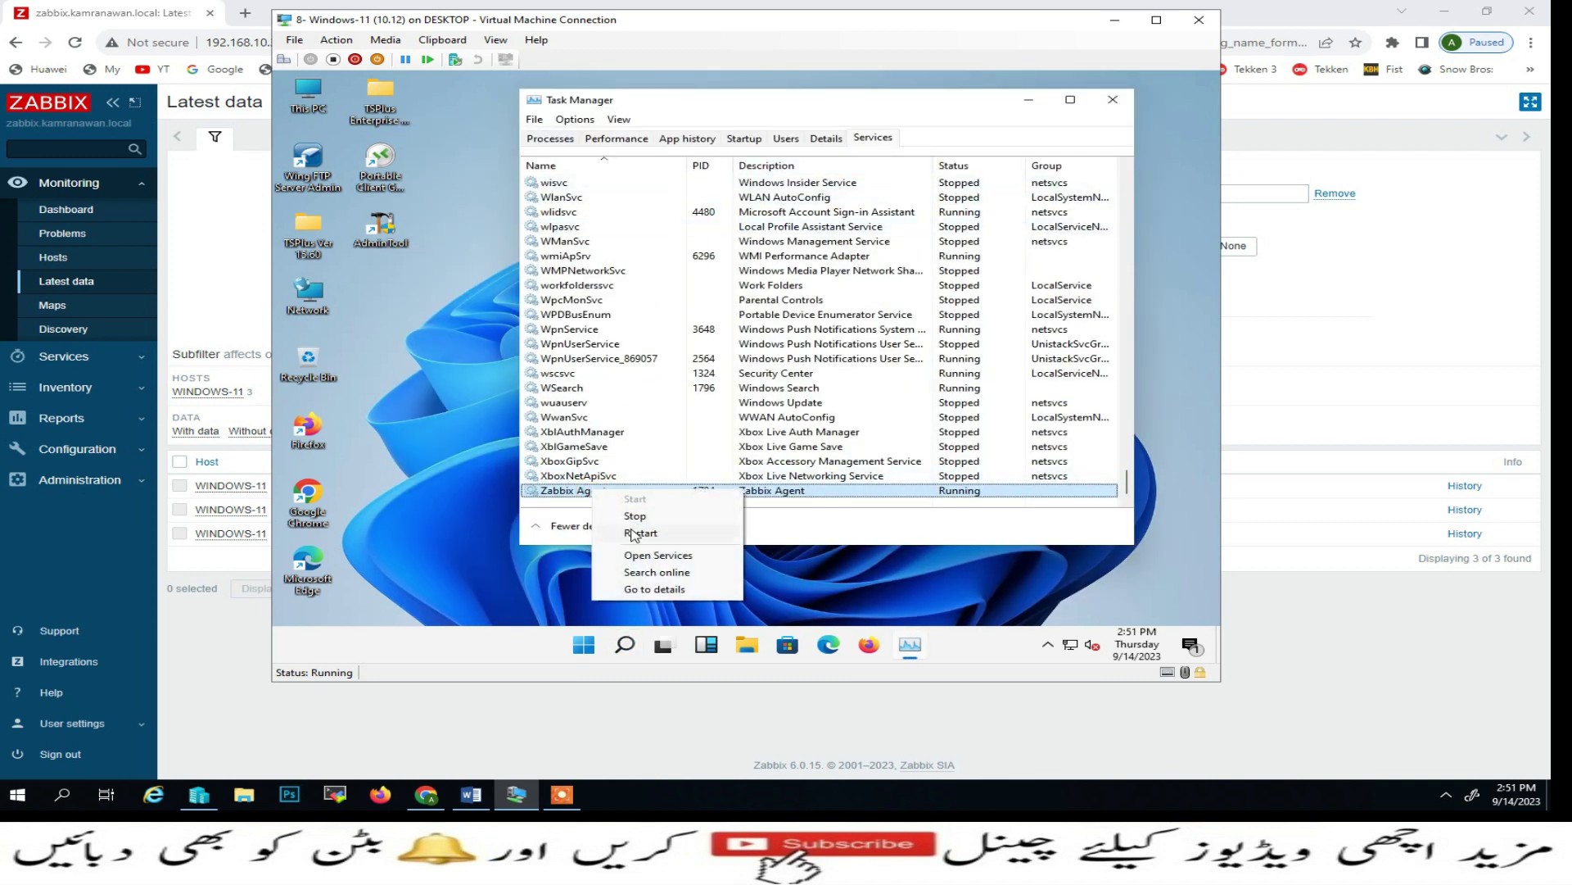
left_click(636, 516)
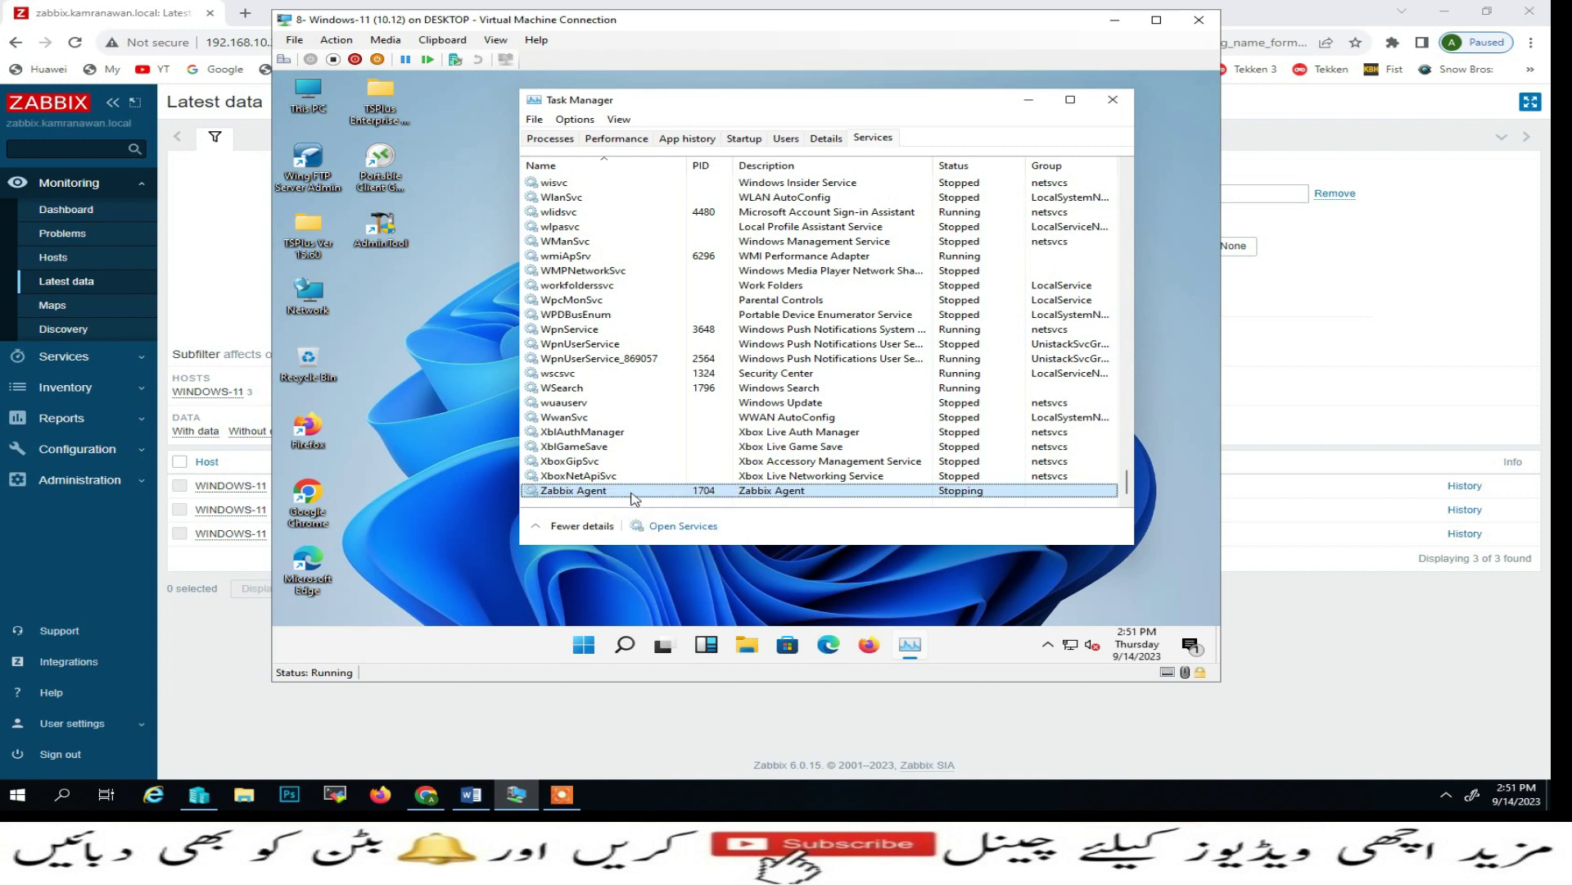
right_click(637, 493)
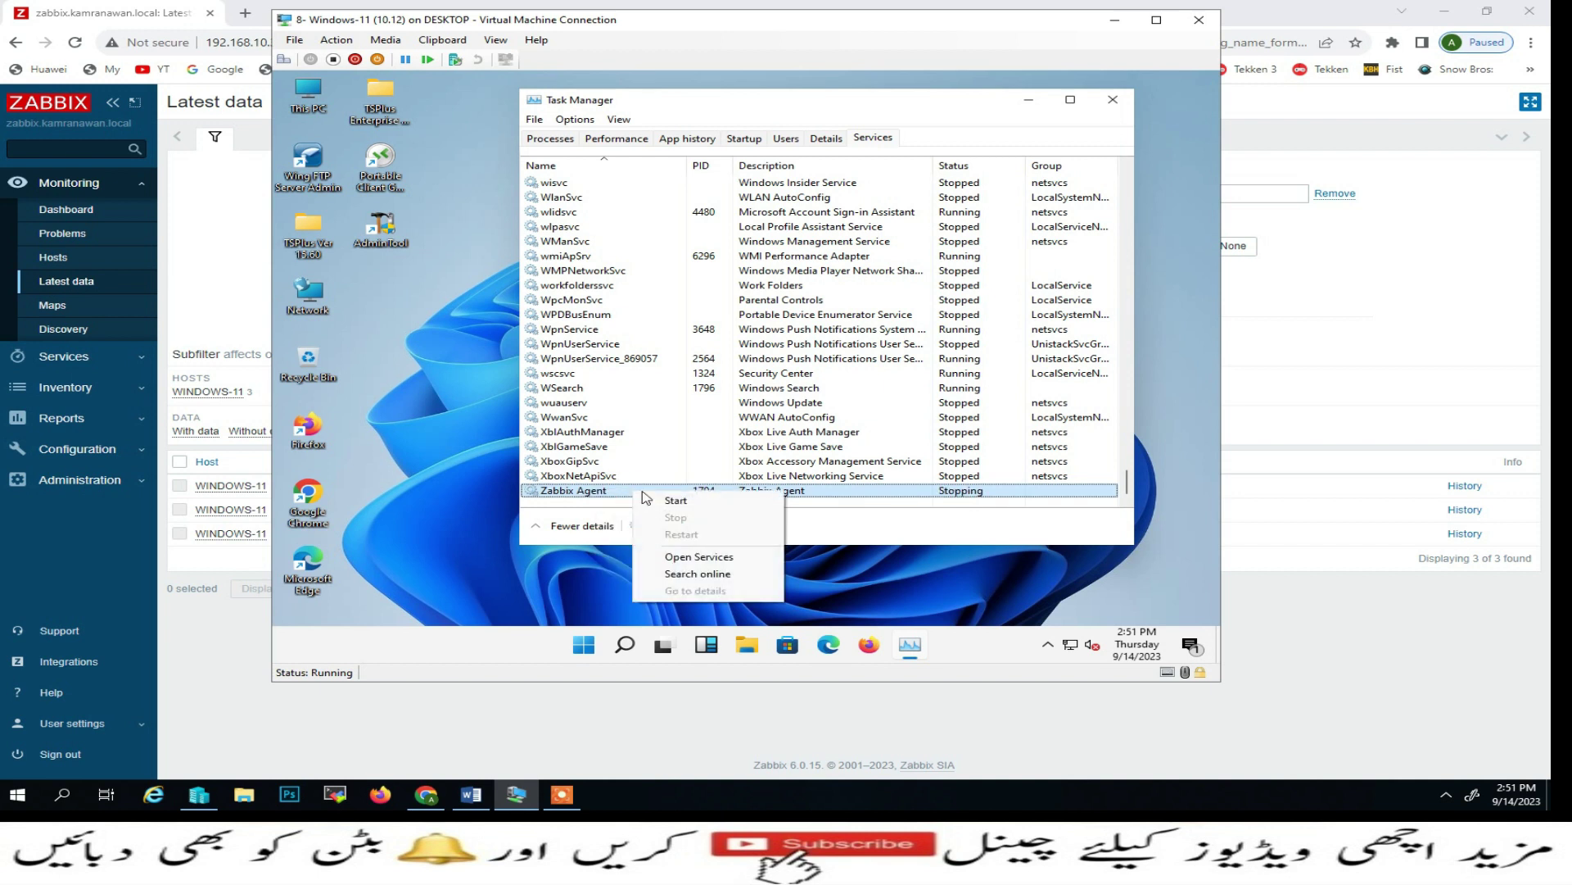
left_click(670, 501)
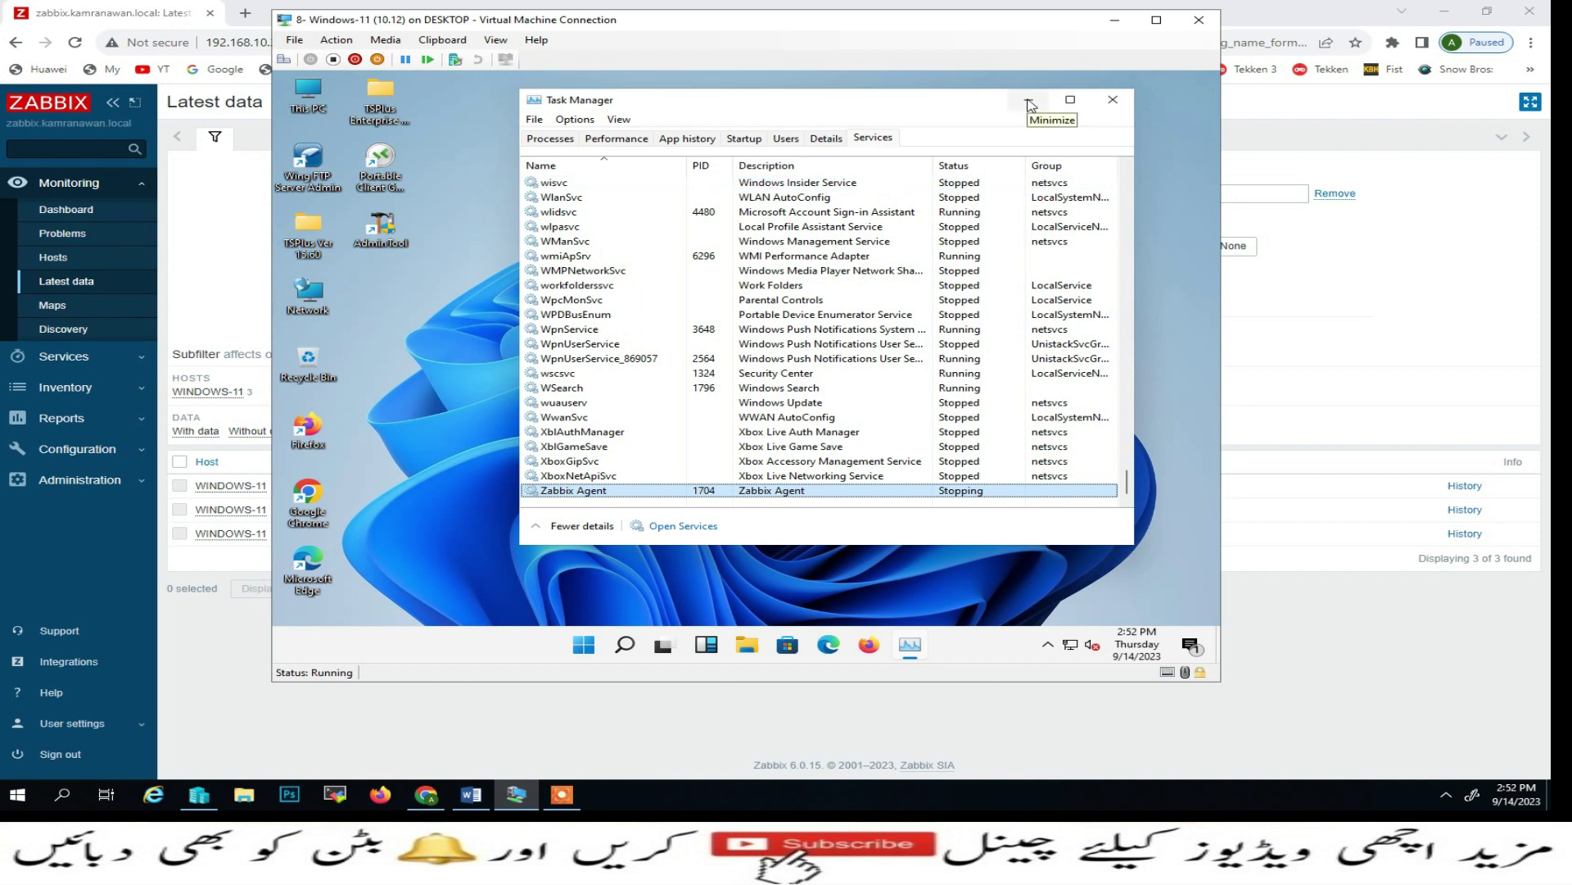
right_click(664, 492)
left_click(702, 501)
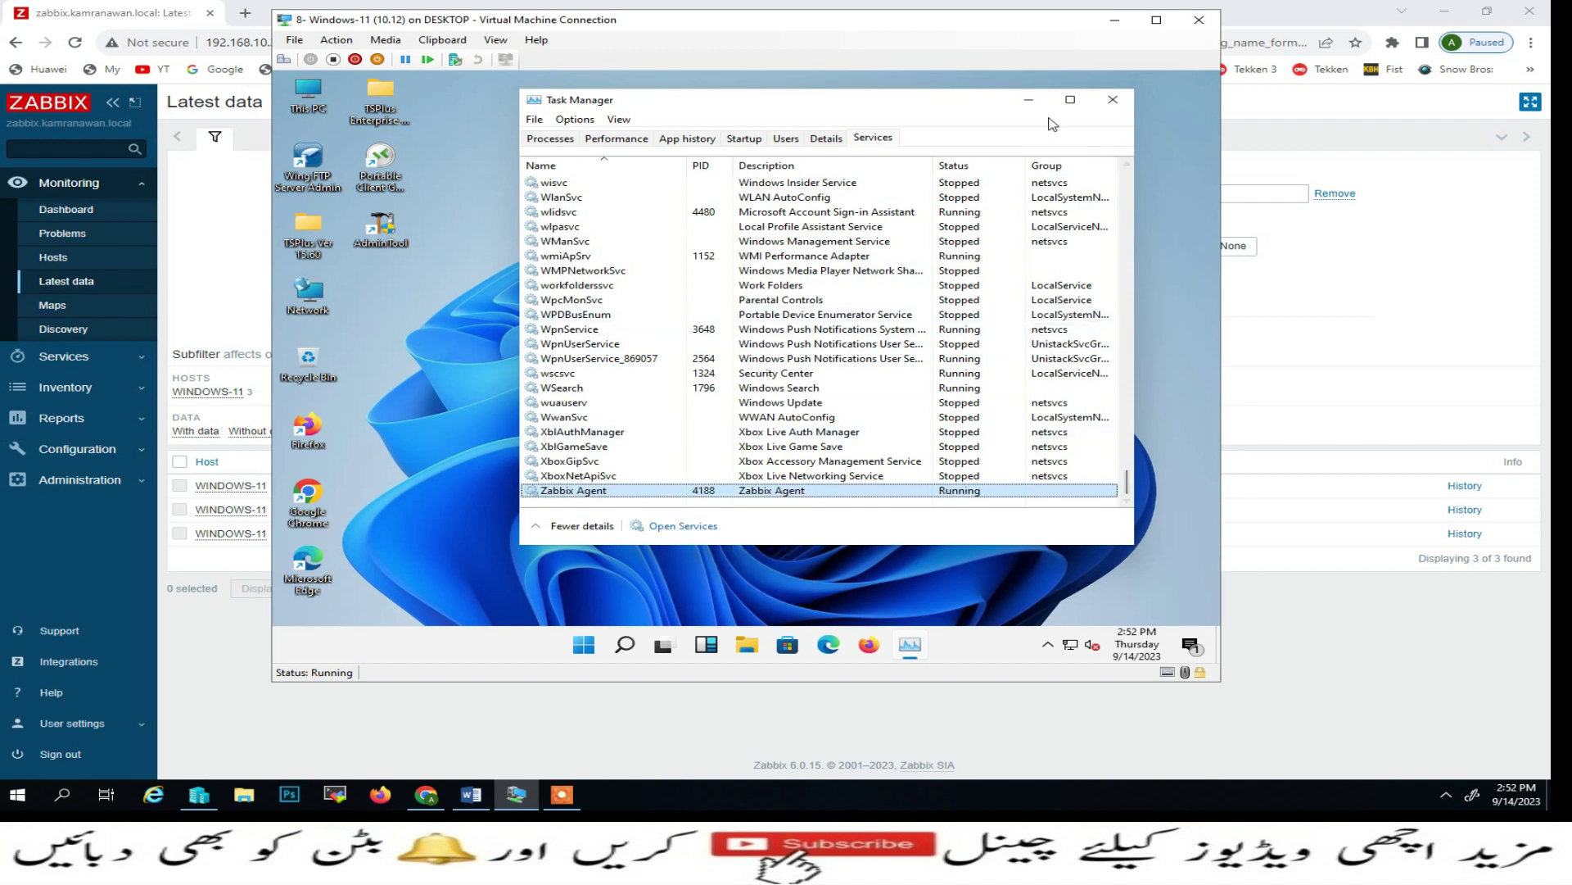
left_click(1027, 100)
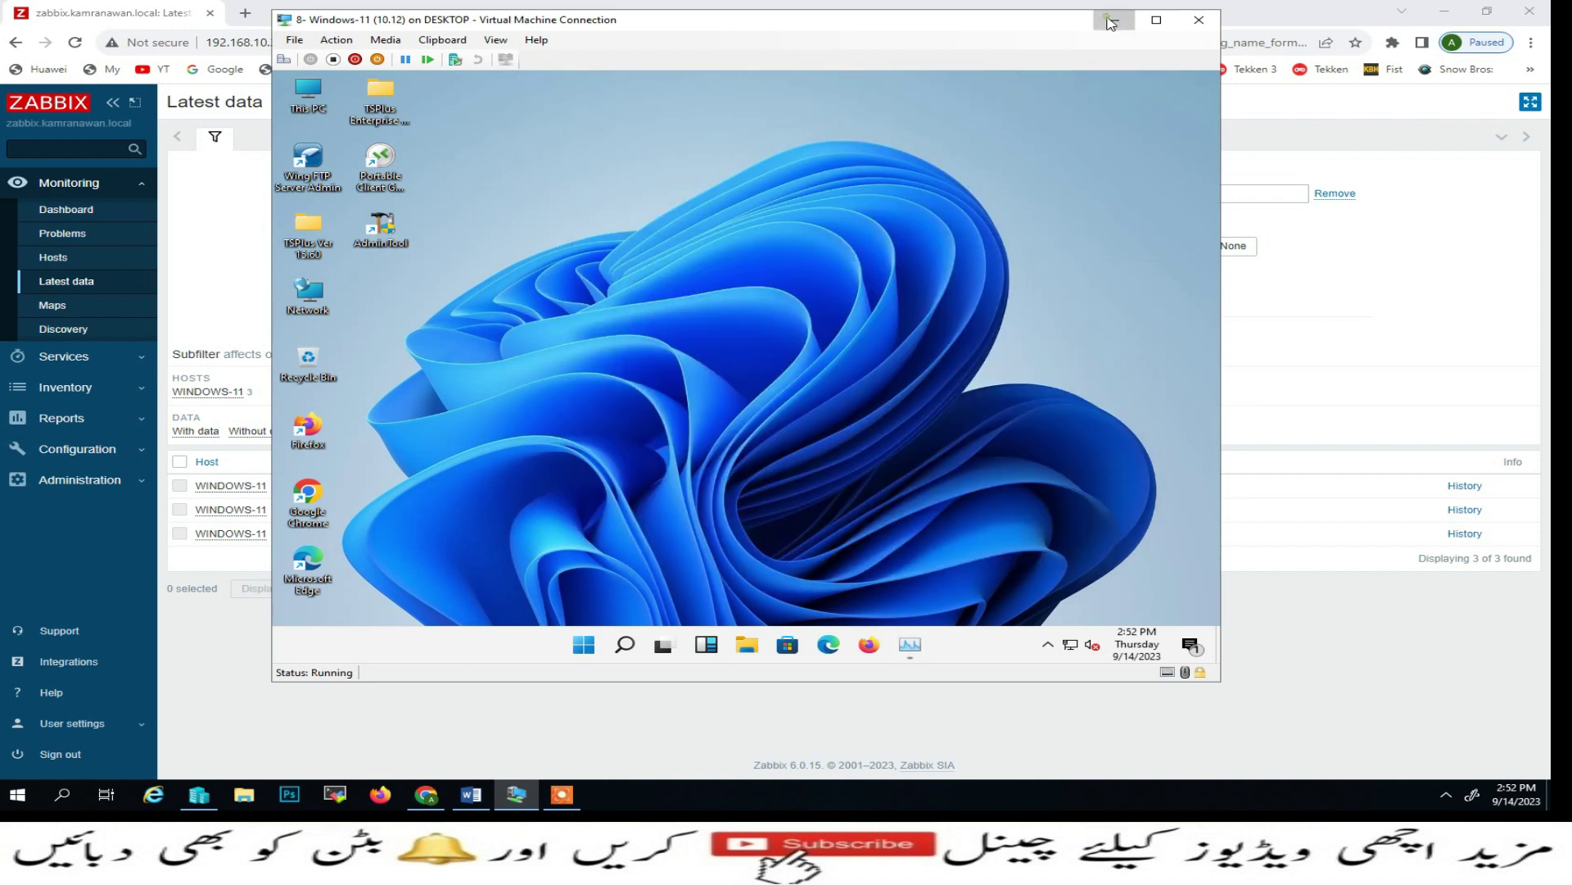
Step: Return to Zabbix, clear the logon name filter, and reload the latest data for WINDOWS-11
left_click(1114, 19)
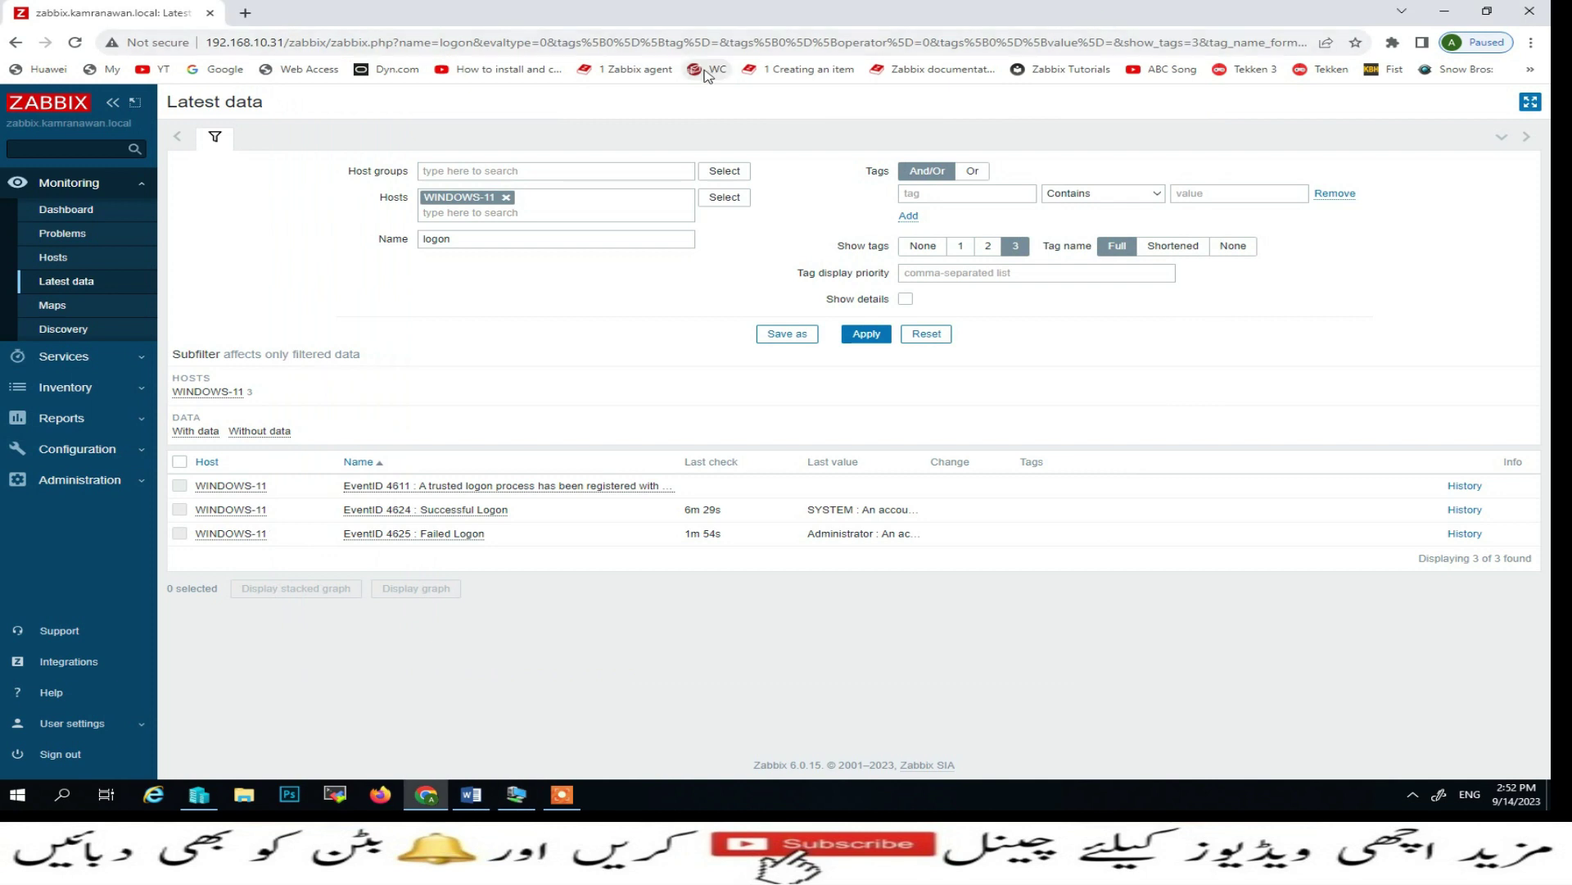
left_click(73, 44)
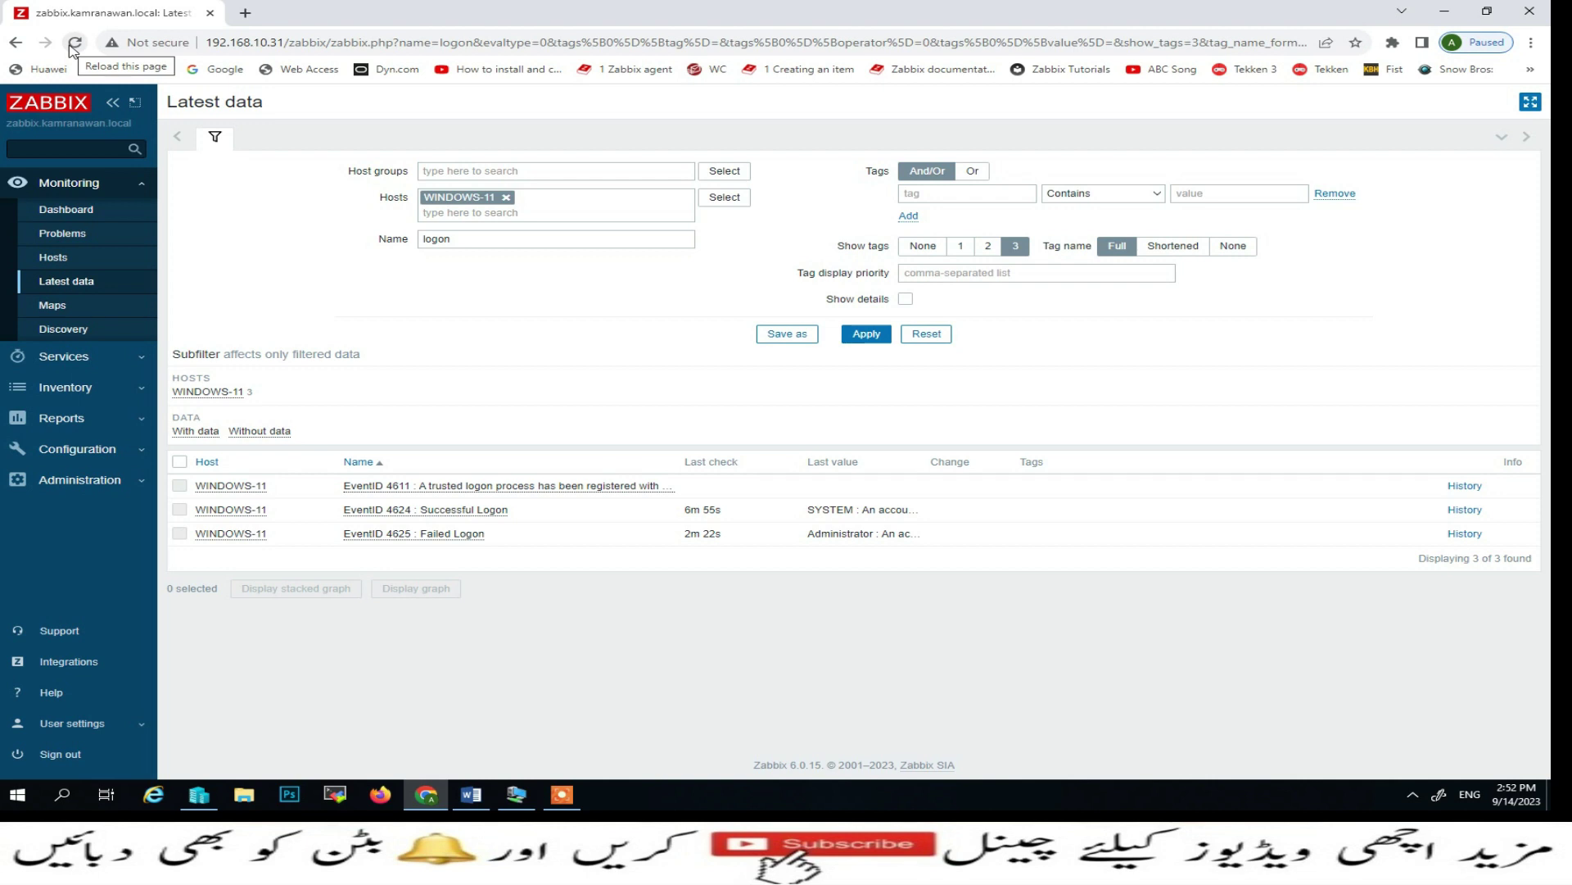
left_click(73, 45)
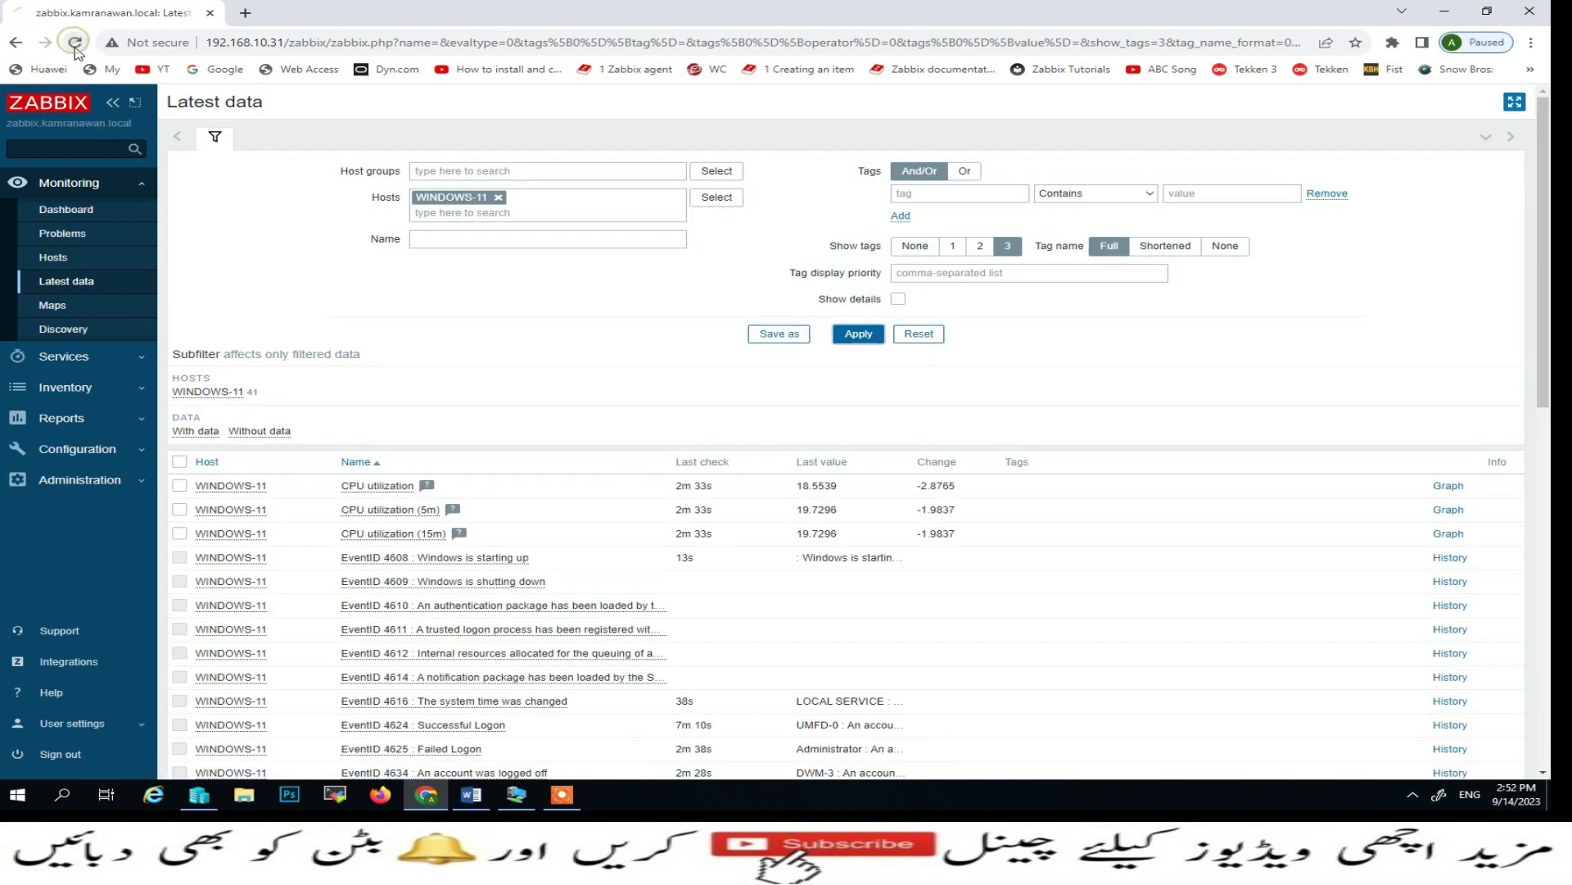
Step: Examine the WINDOWS-11 event items in the latest data, including the user account creation, change, and deletion events
scroll(479, 645, "down", 5)
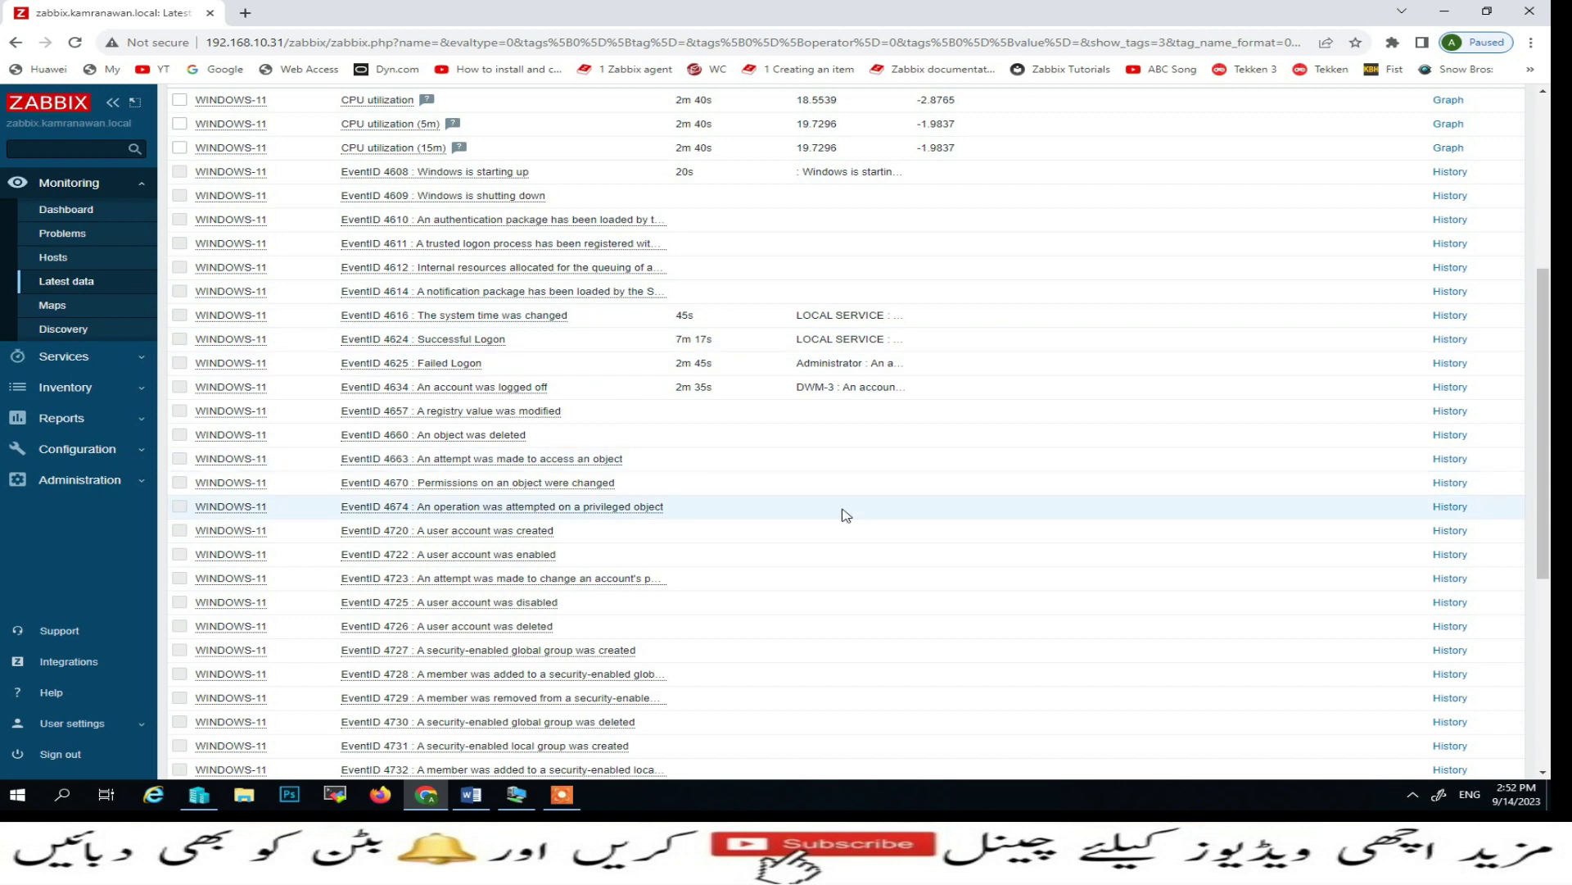
scroll(842, 516, "down", 1)
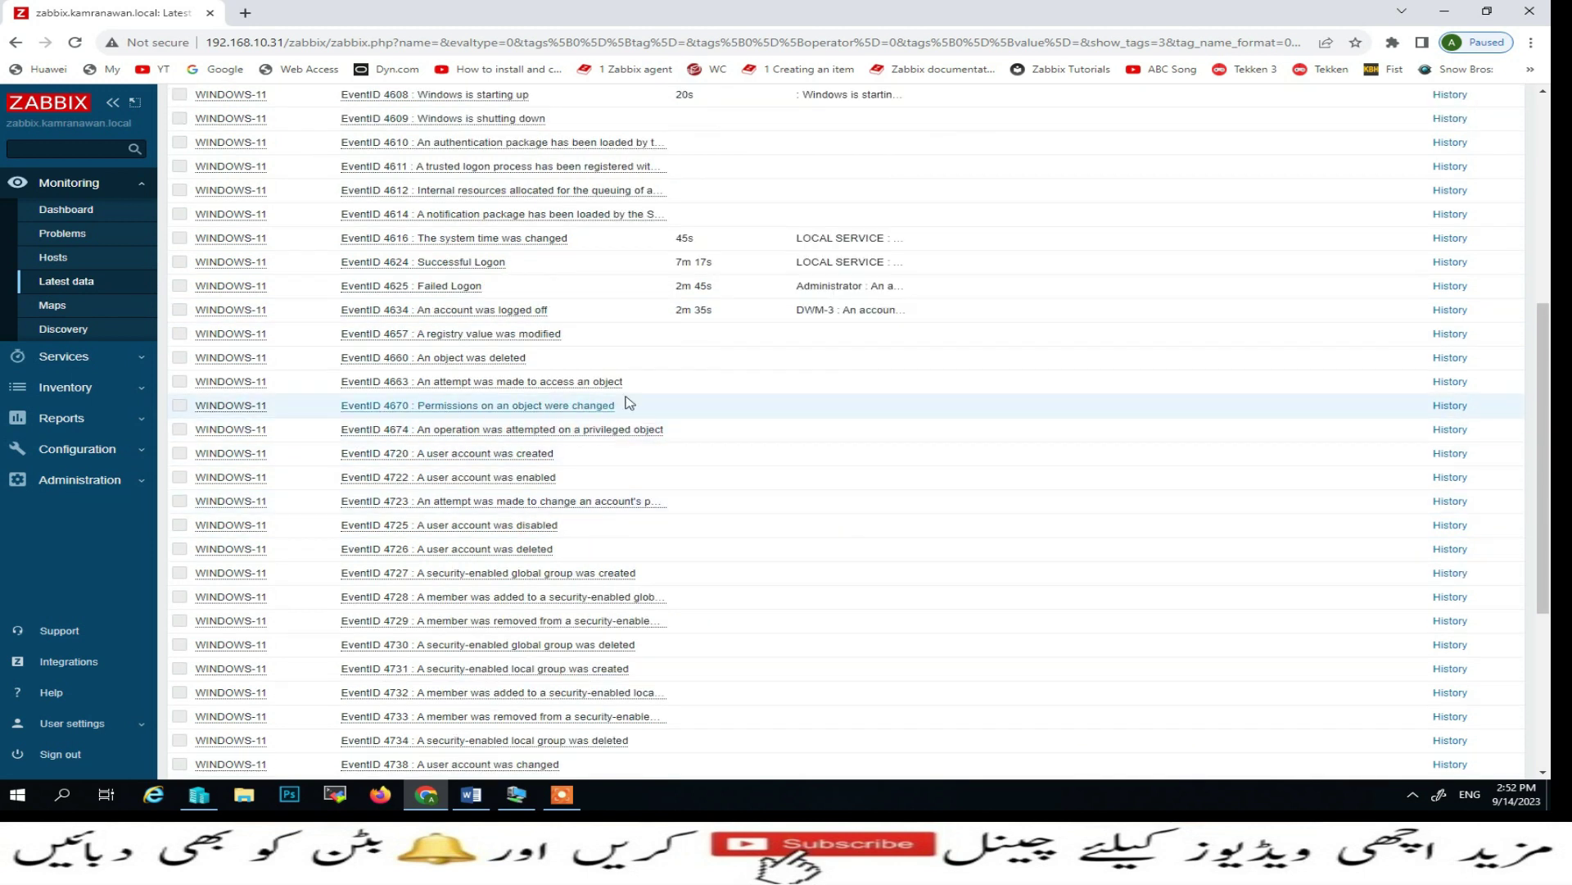
scroll(851, 407, "down", 4)
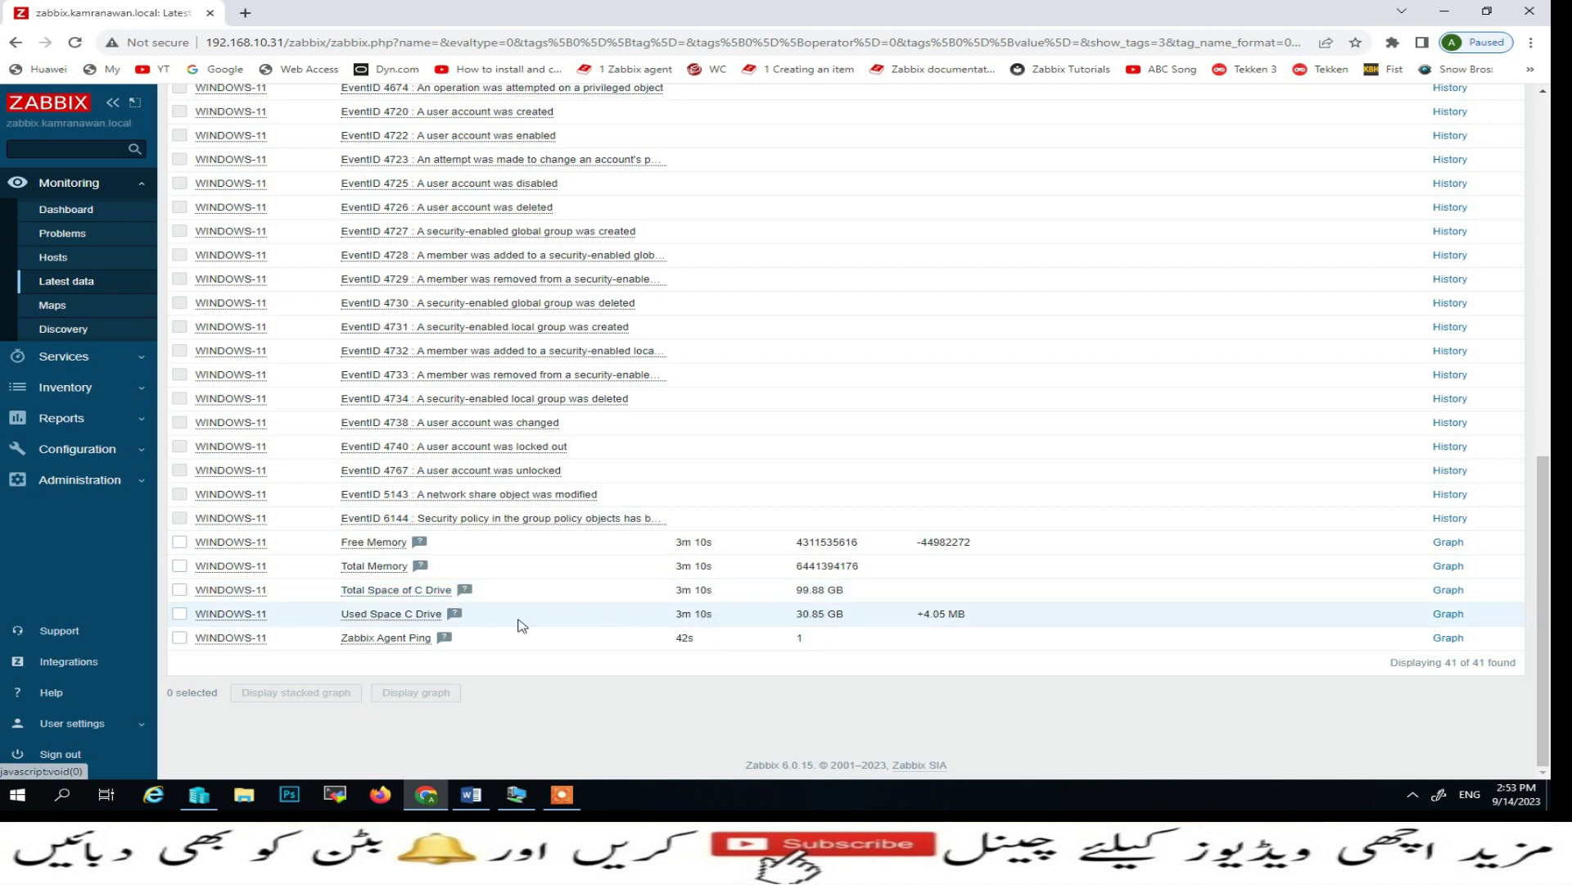
scroll(905, 553, "up", 3)
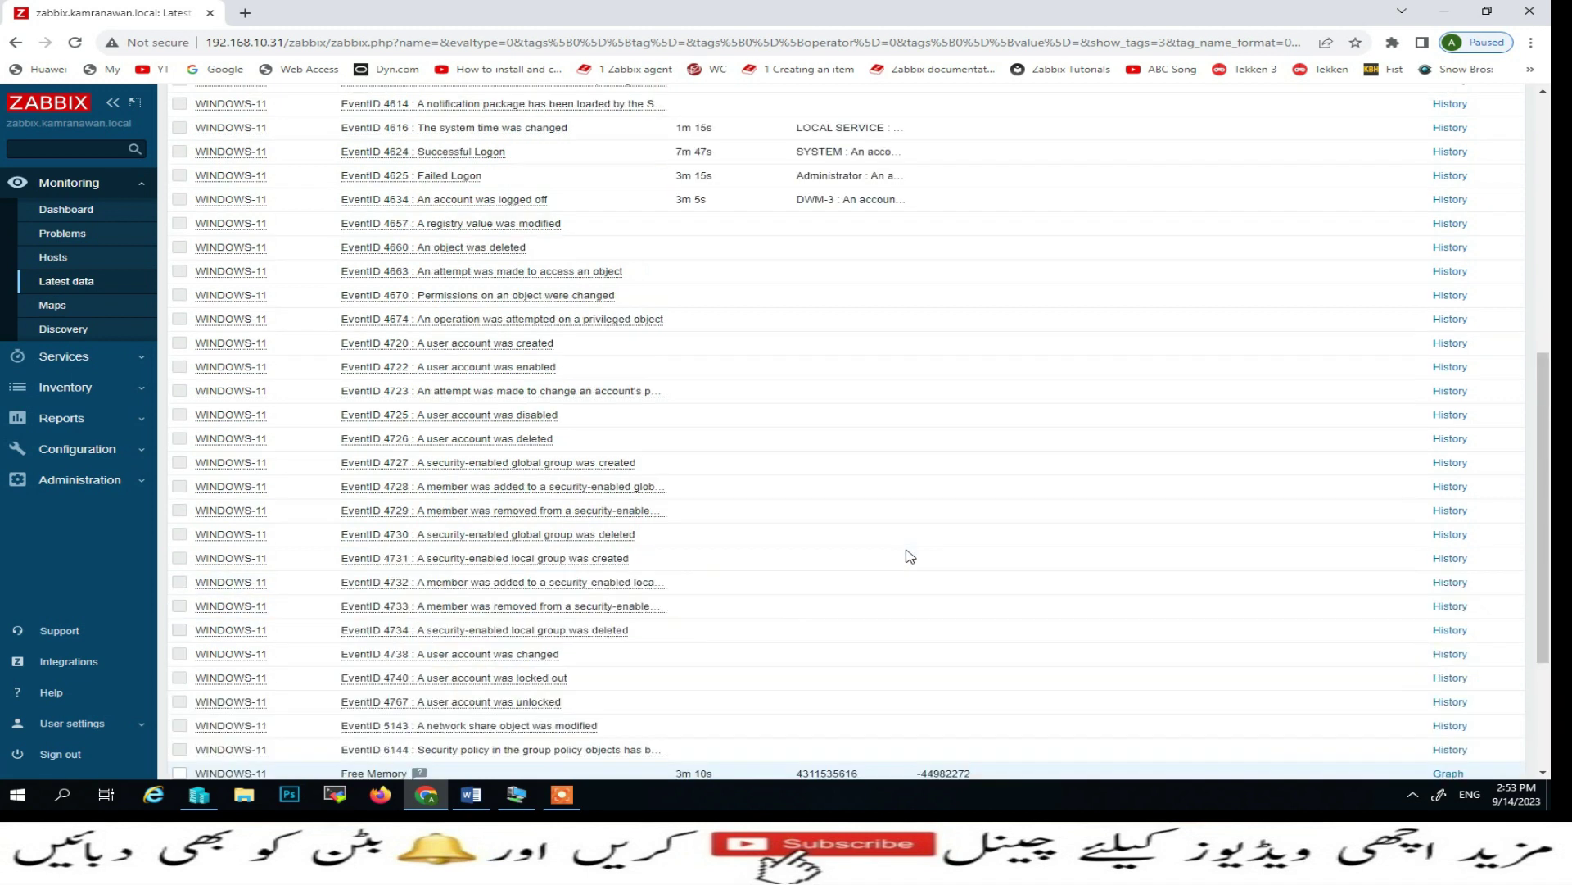
scroll(691, 519, "up", 2)
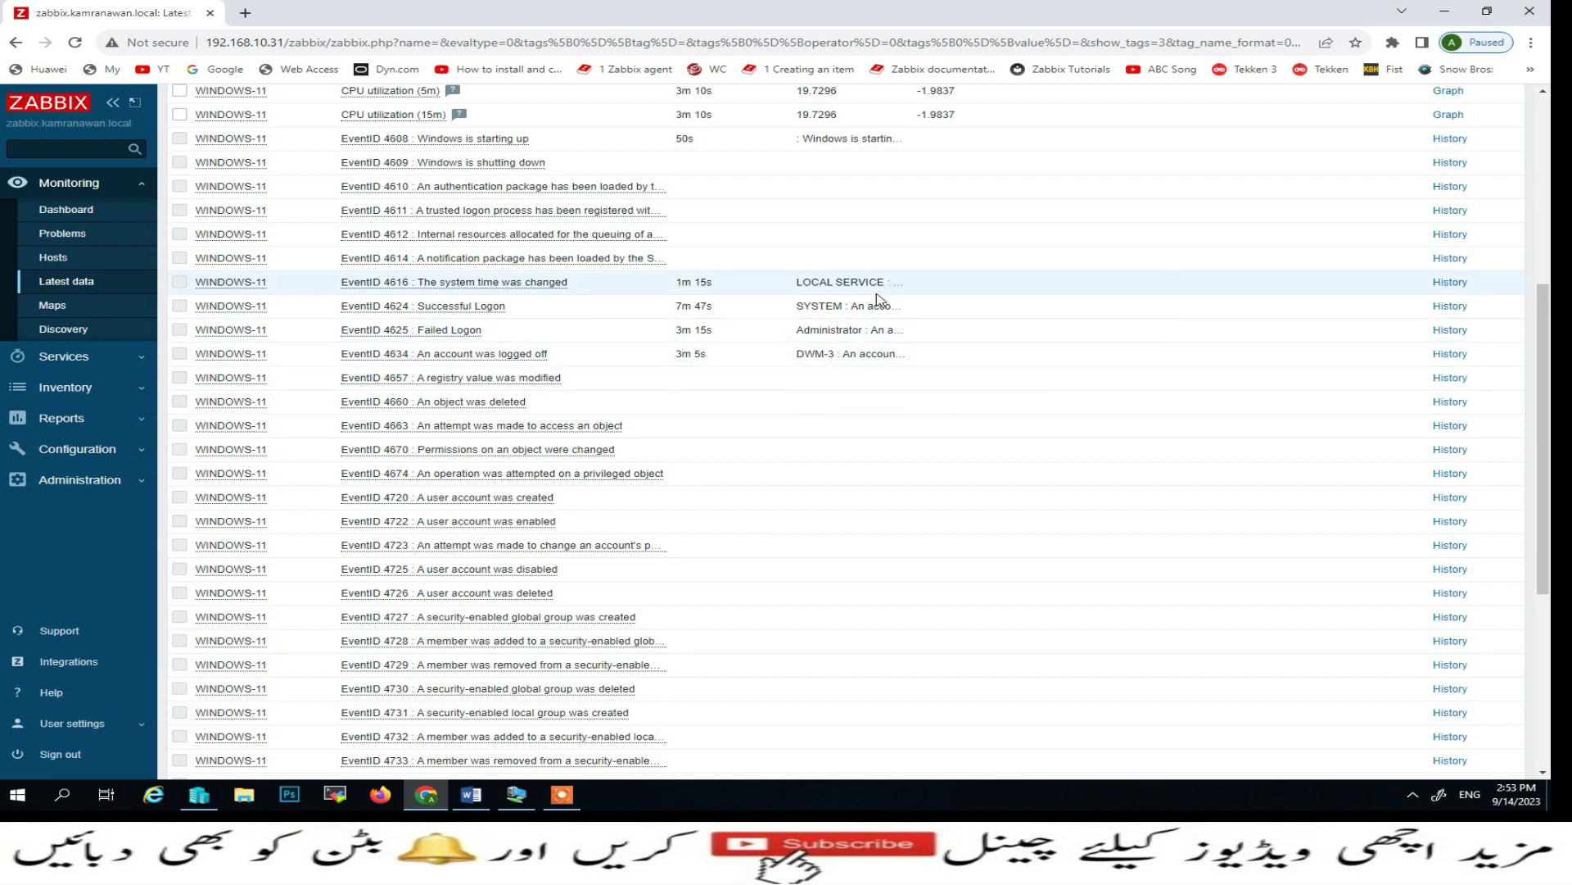
scroll(919, 193, "up", 2)
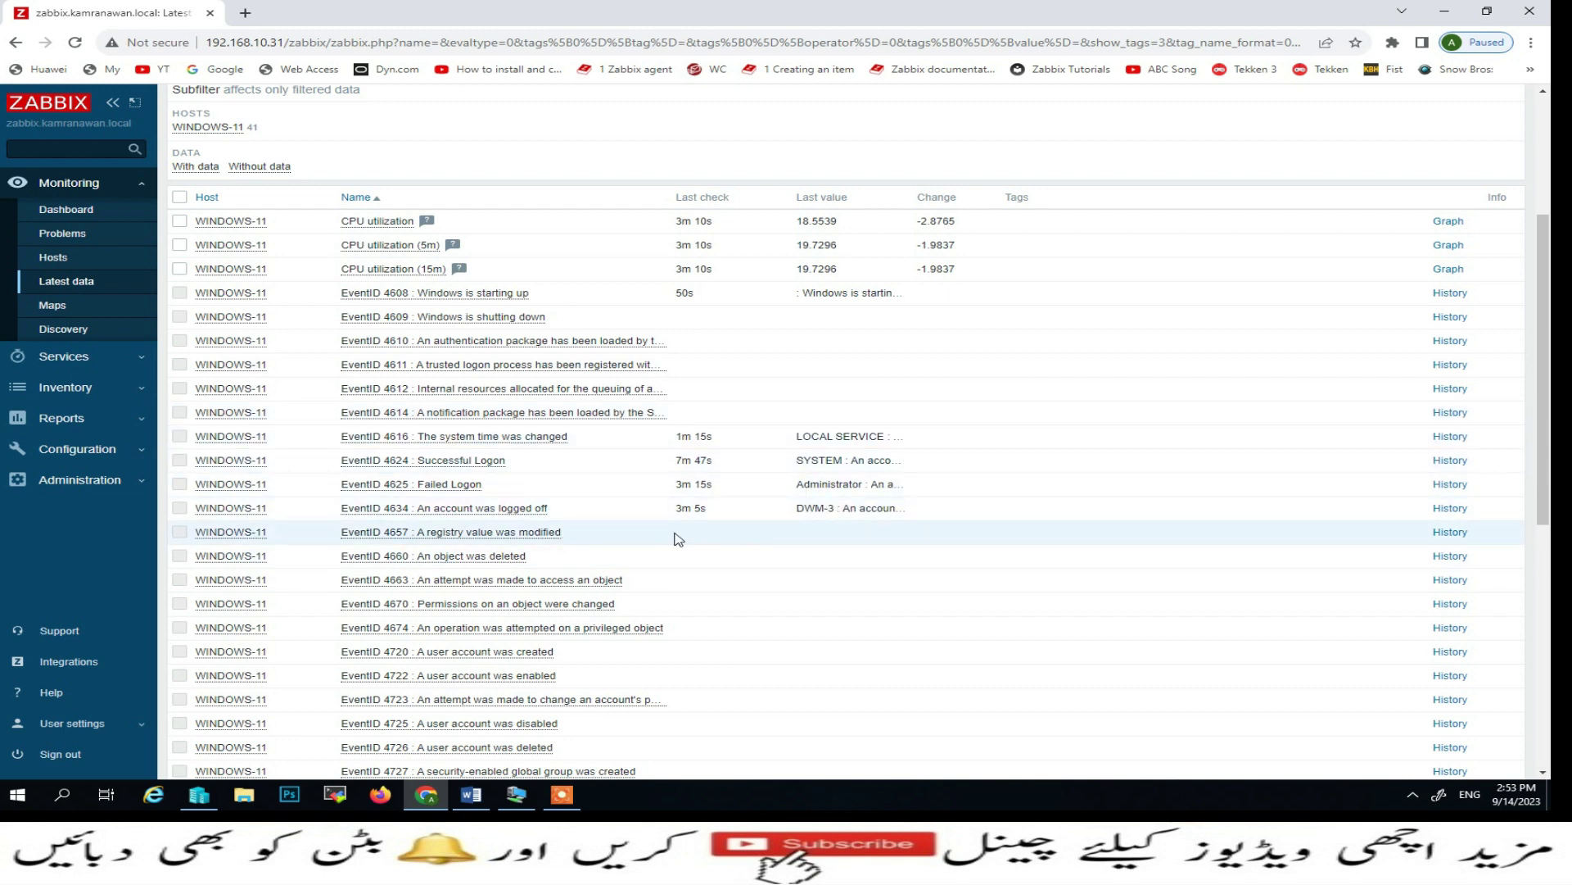
scroll(579, 549, "down", 5)
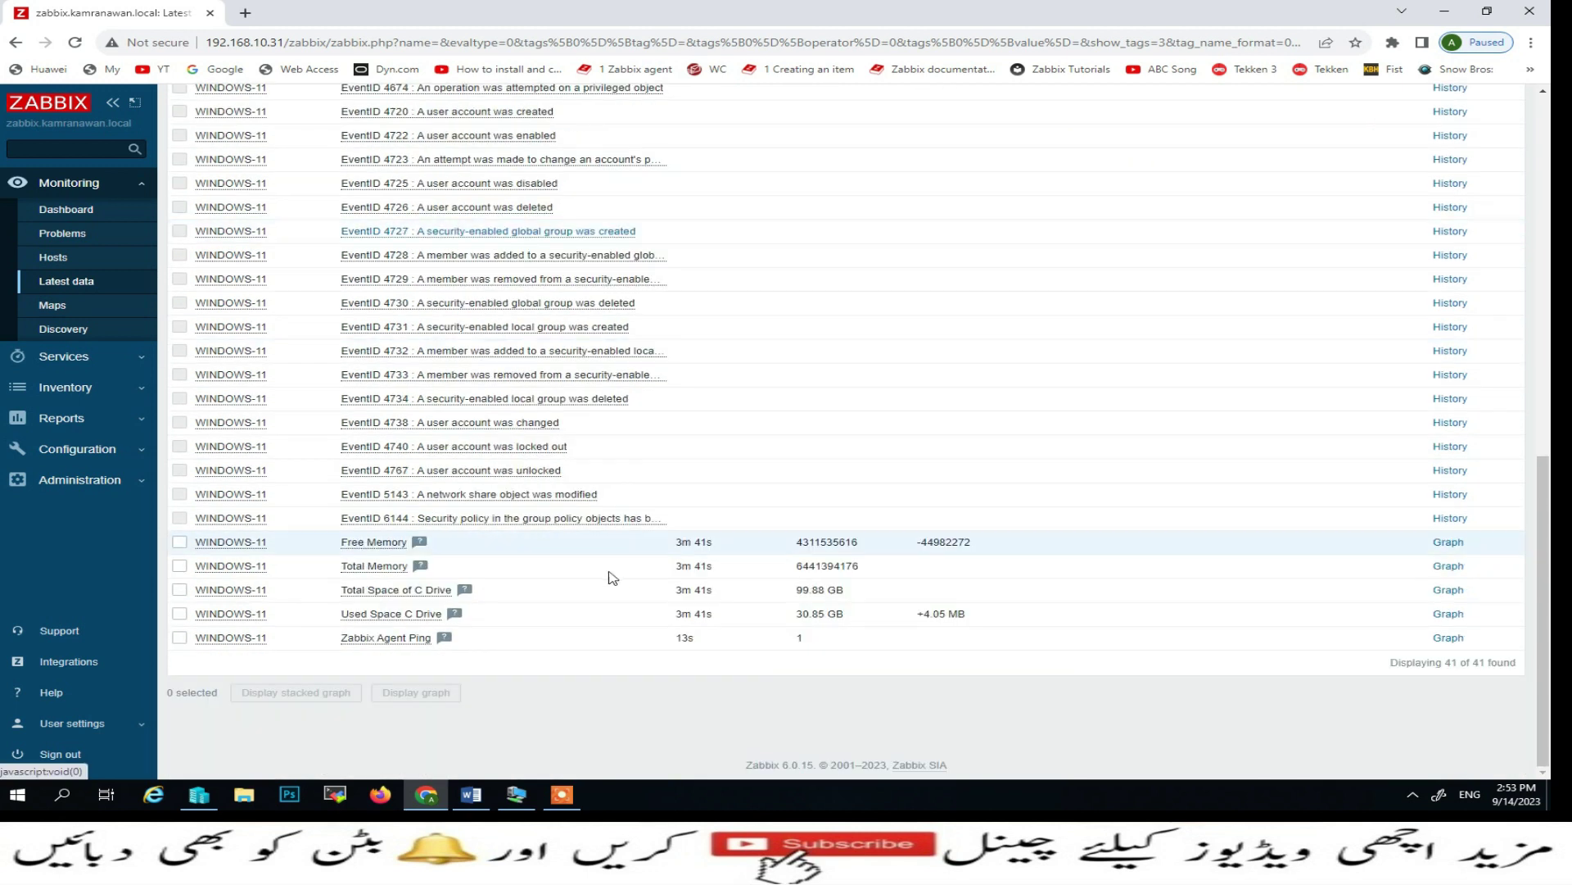
scroll(667, 590, "up", 3)
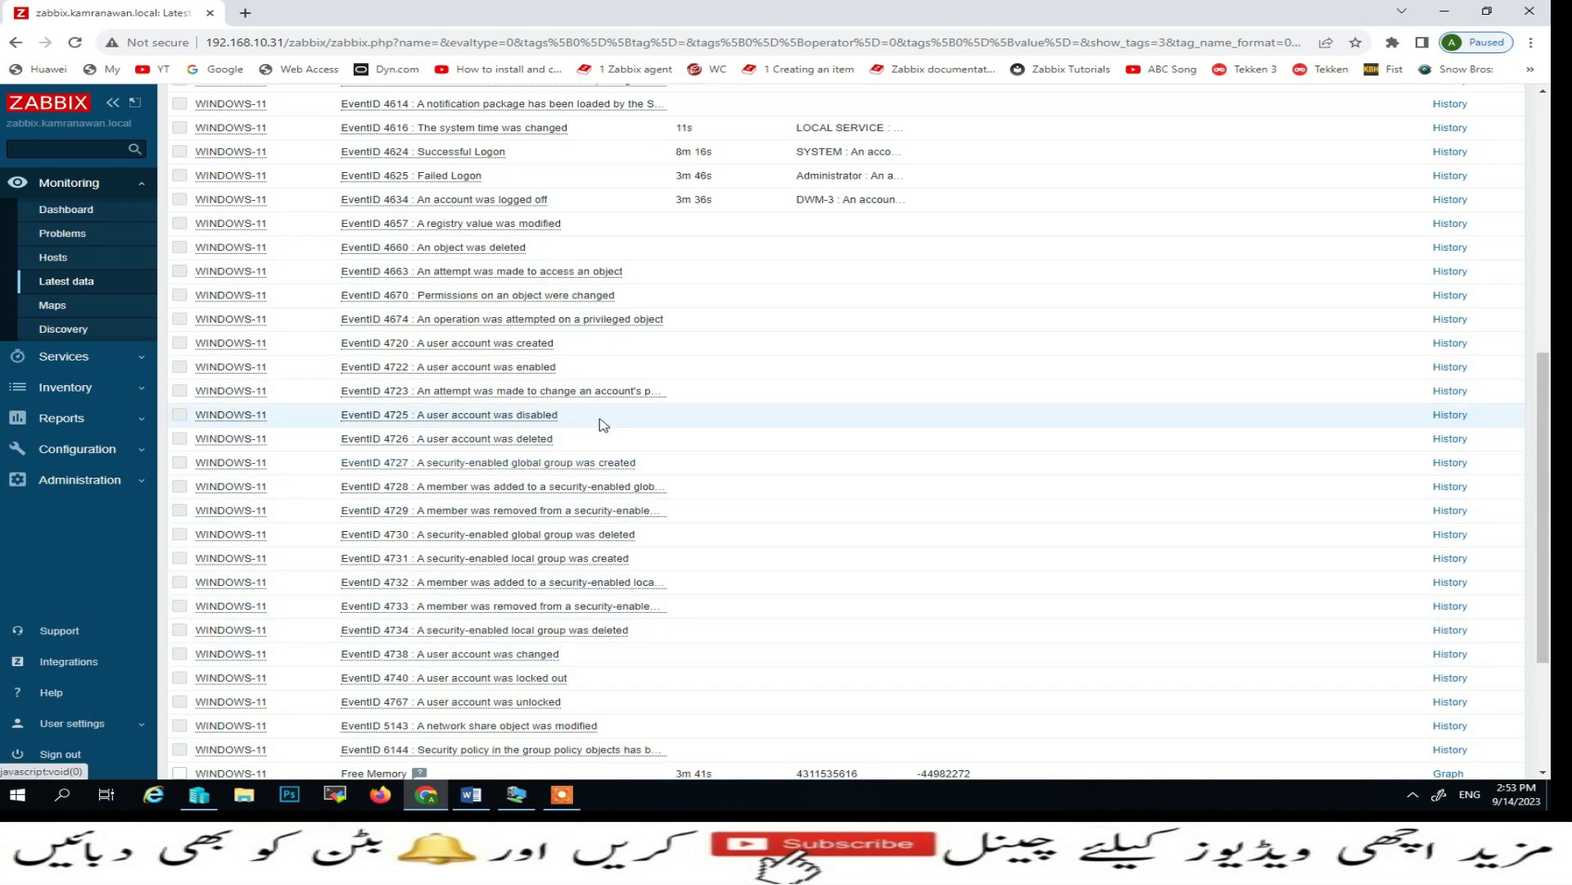
scroll(874, 385, "up", 6)
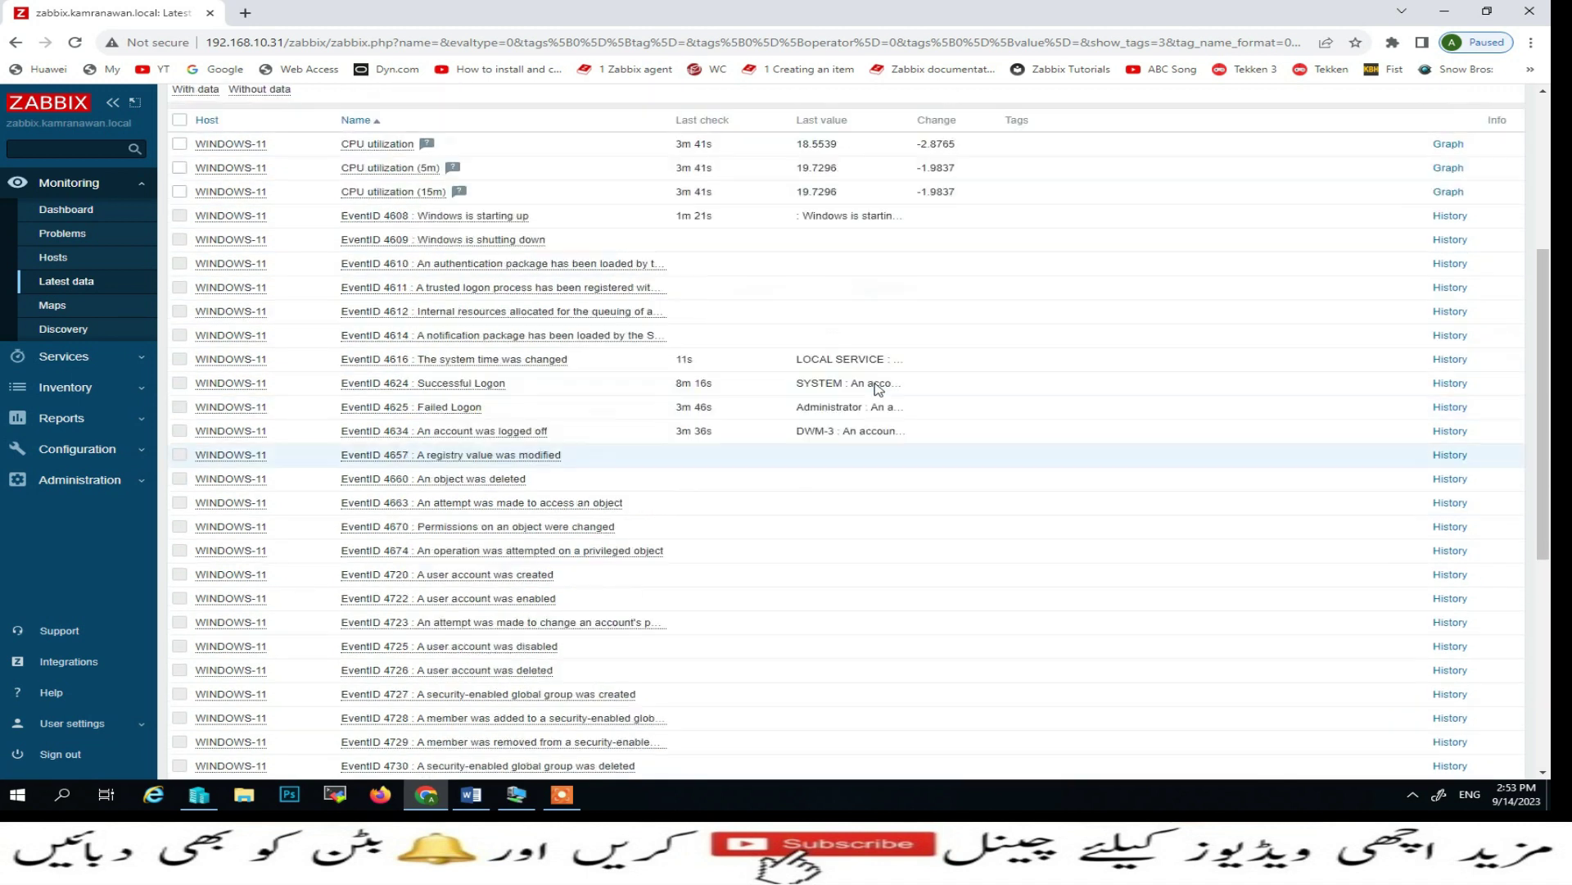